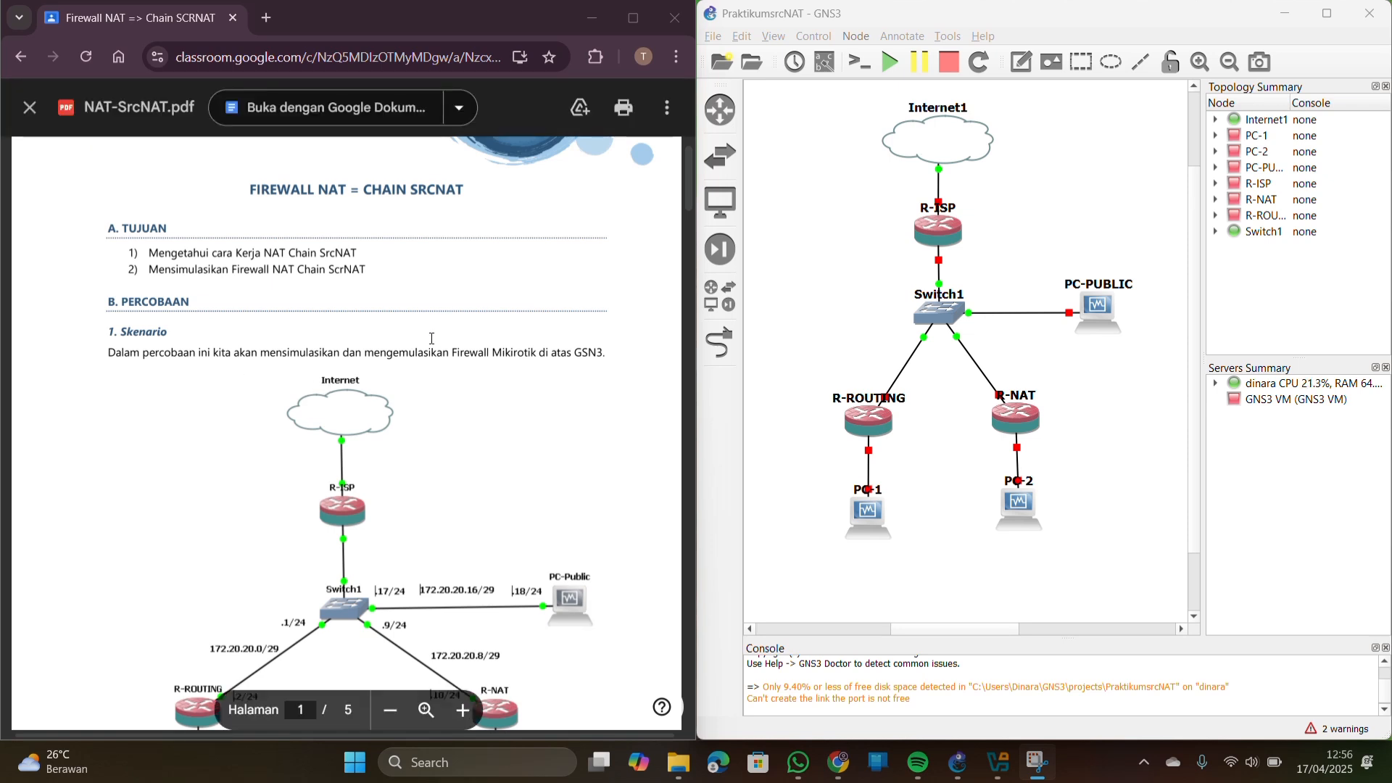
Examine the network scheme in the NAT-SrcNAT module, including the routers, PCs and the IP addresses on each link
scroll(433, 339, "down", 1)
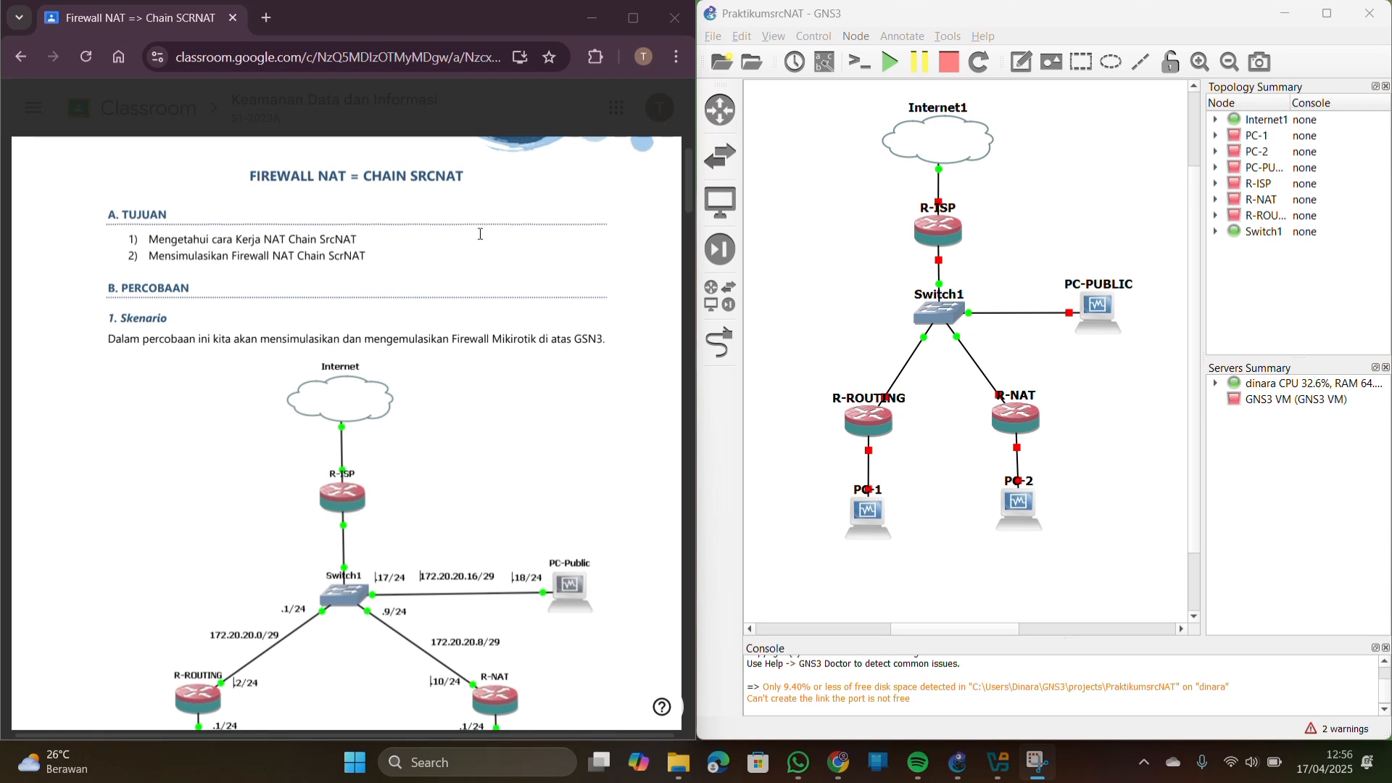
scroll(464, 290, "down", 1)
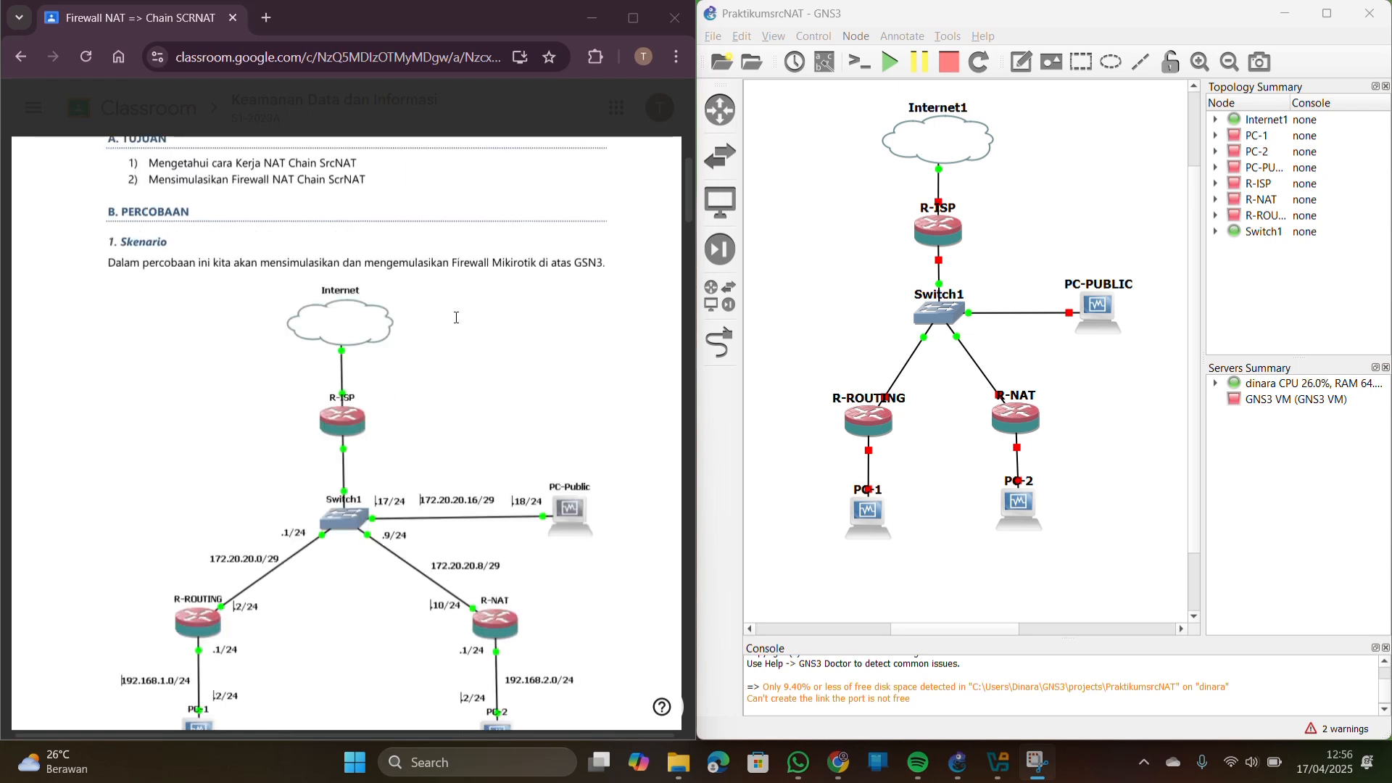
scroll(457, 318, "down", 1)
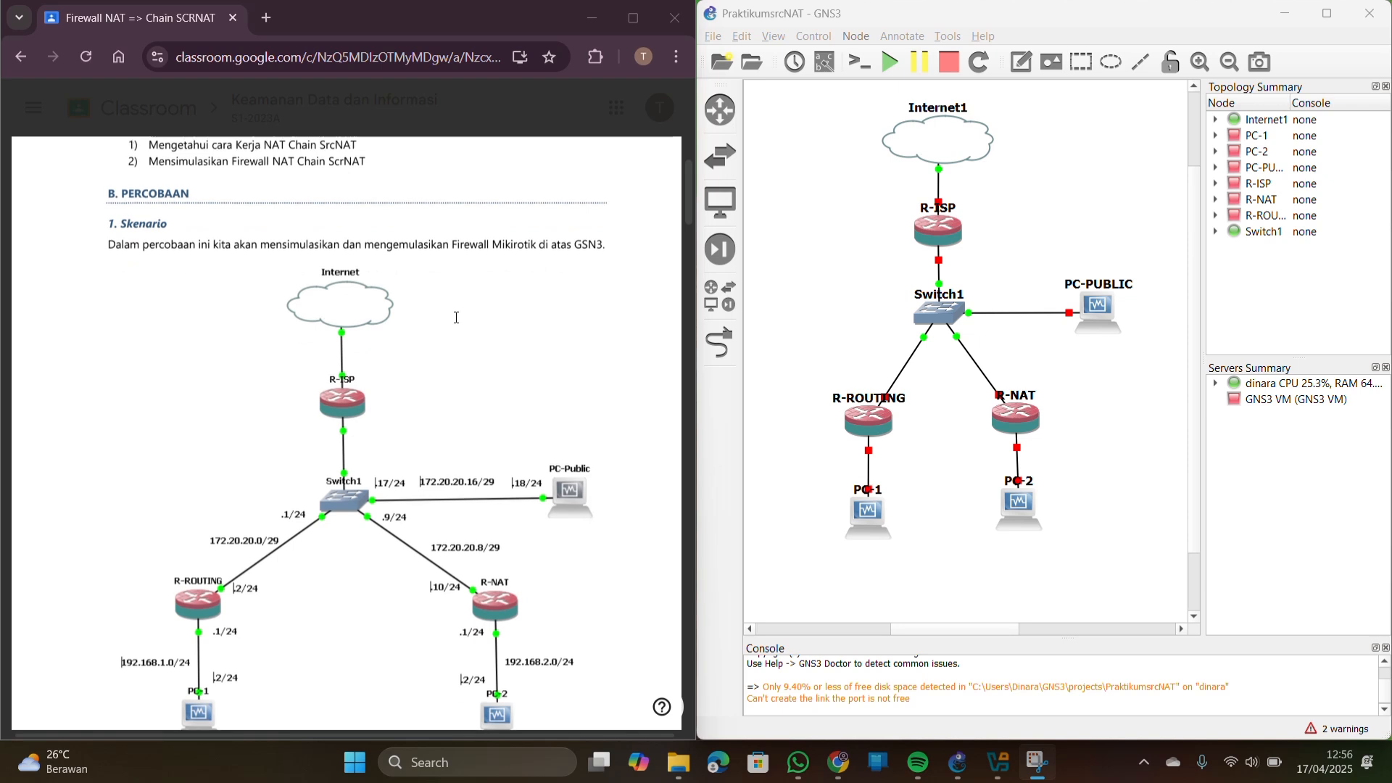
scroll(457, 318, "up", 1)
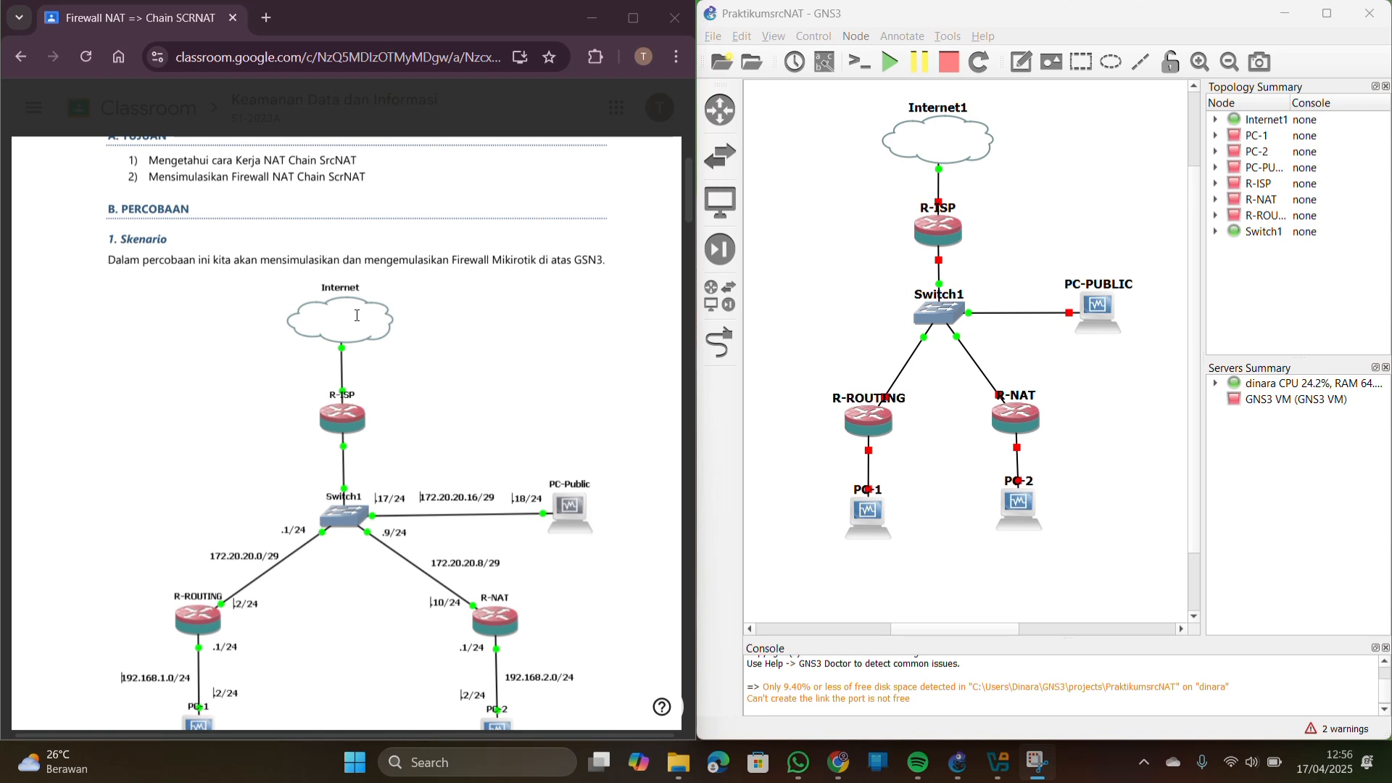
scroll(357, 315, "up", 1)
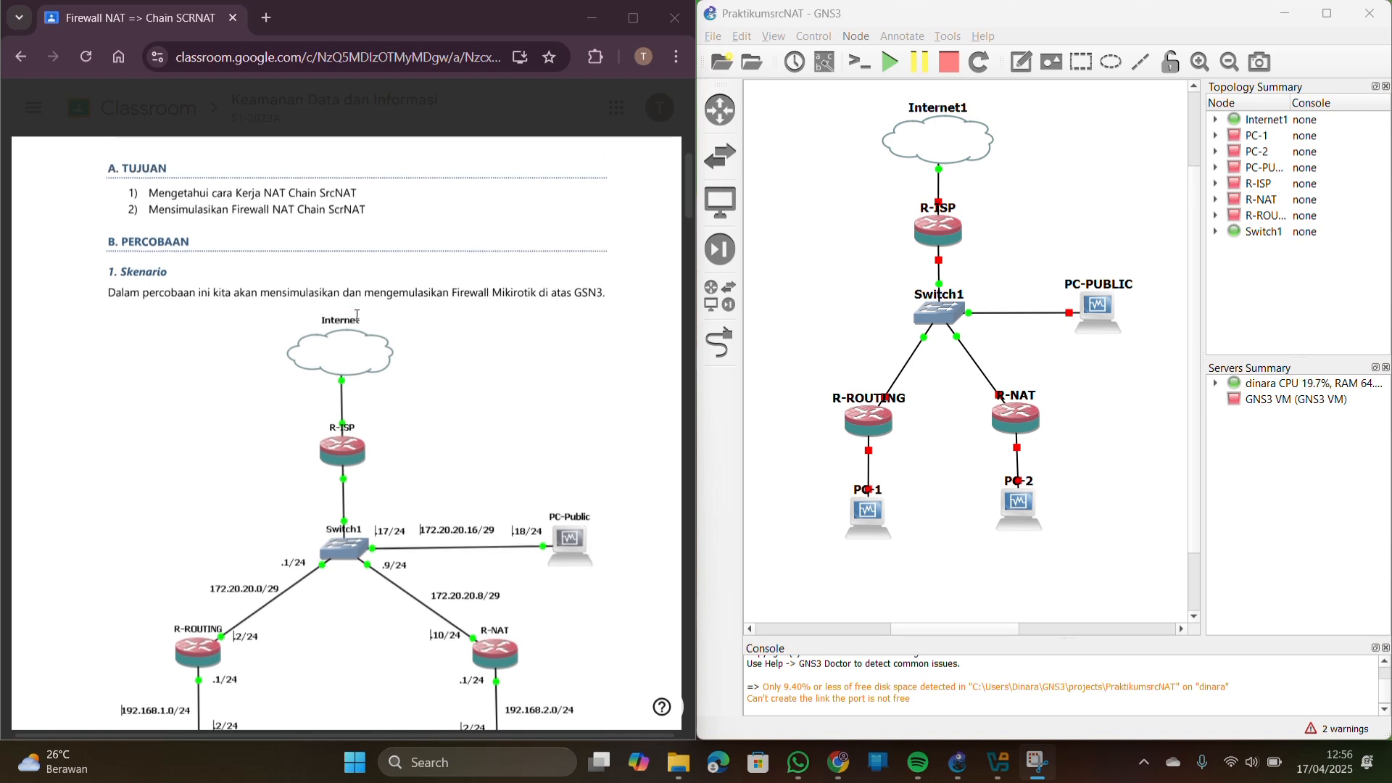
scroll(357, 315, "up", 1)
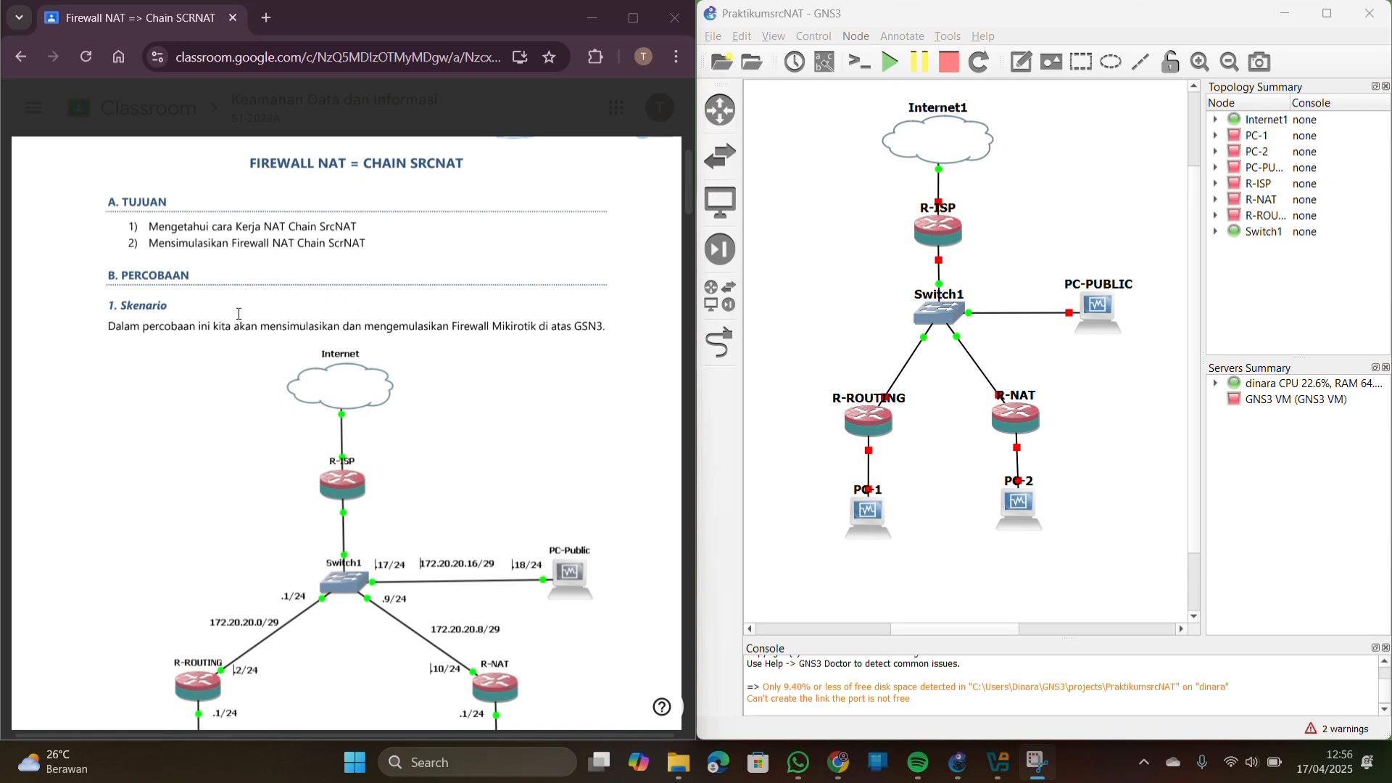
scroll(343, 354, "down", 1)
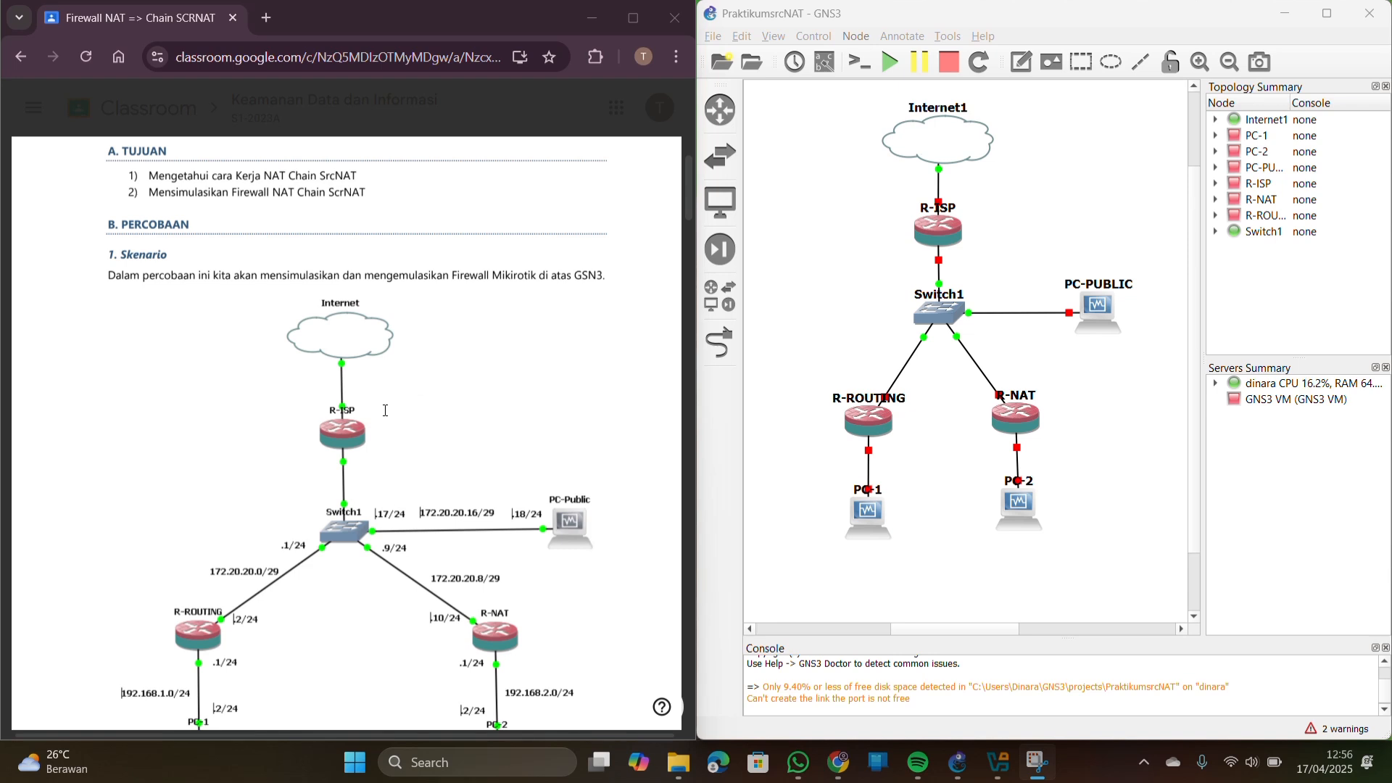
scroll(386, 411, "down", 2)
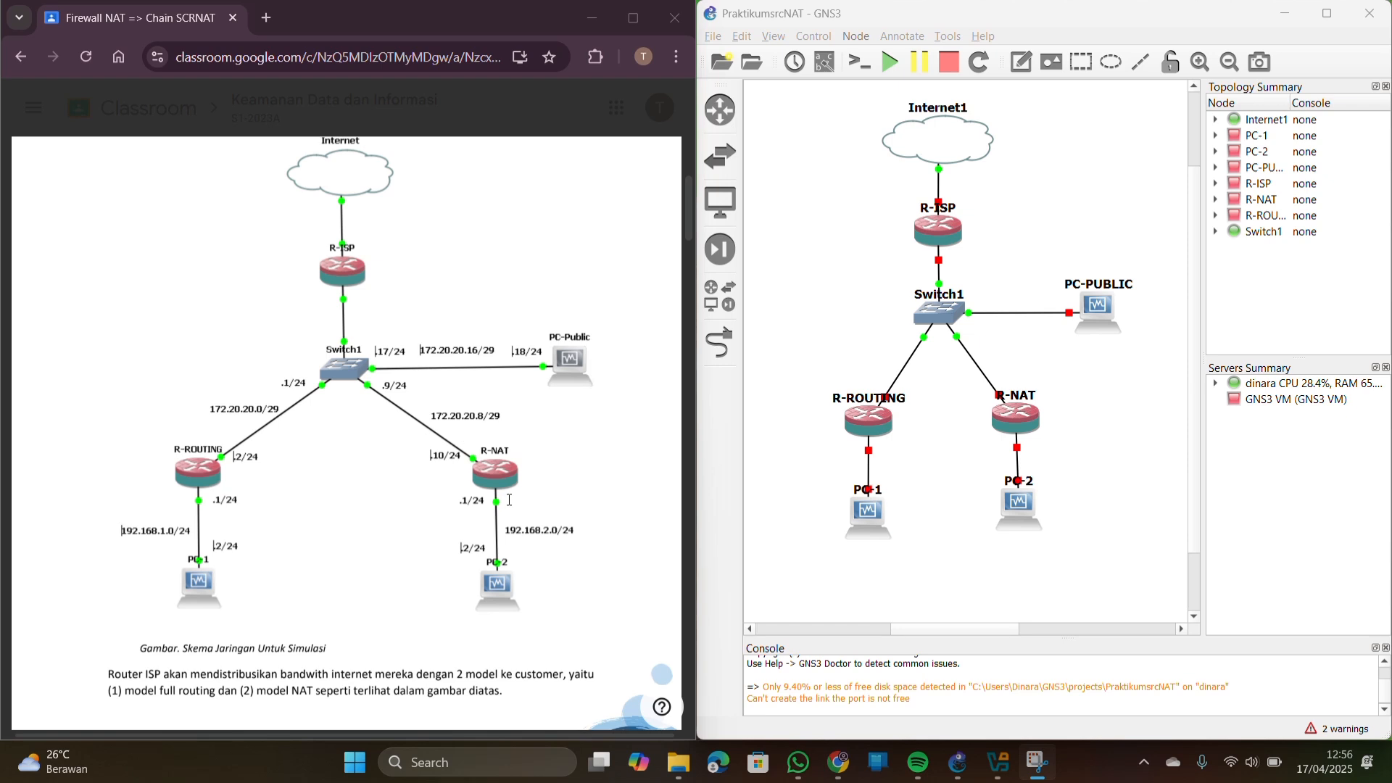
mouse_move(442, 469)
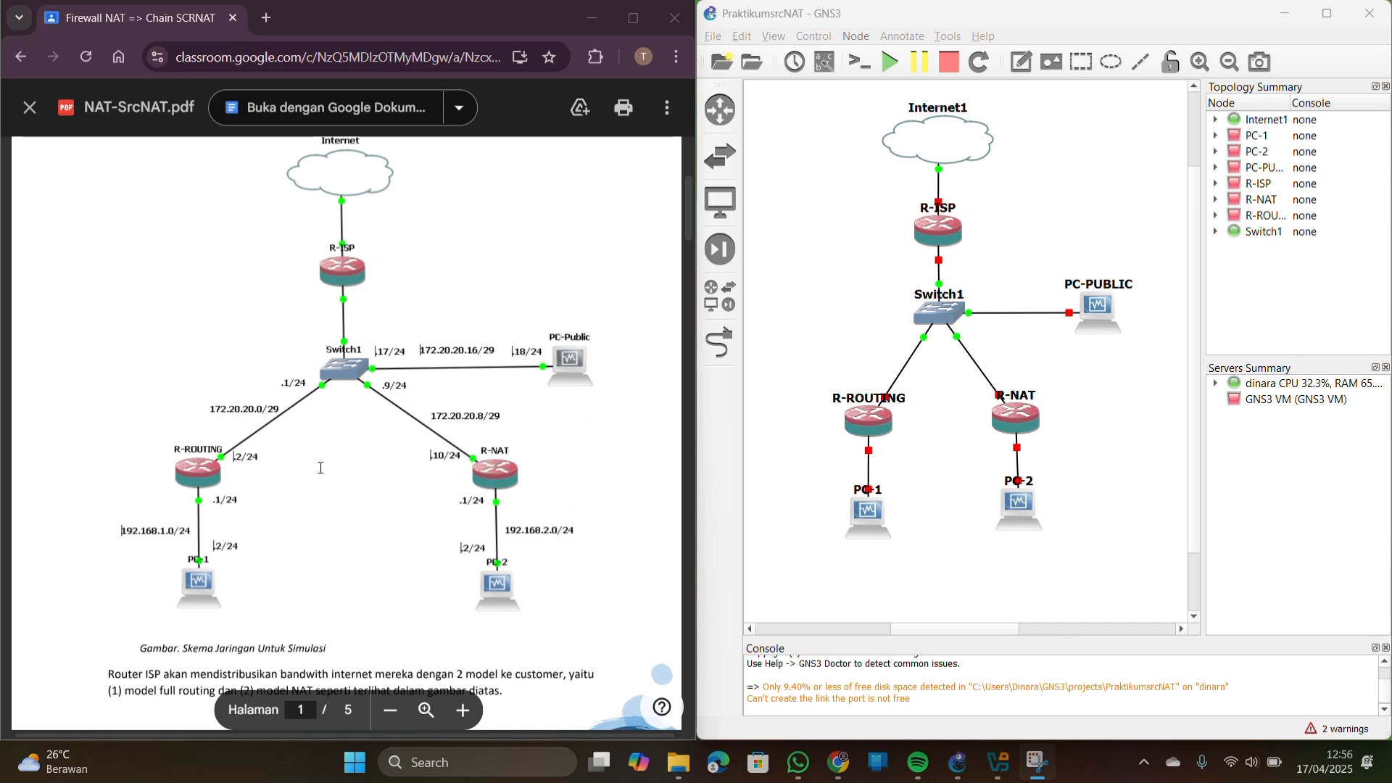
scroll(321, 468, "down", 1)
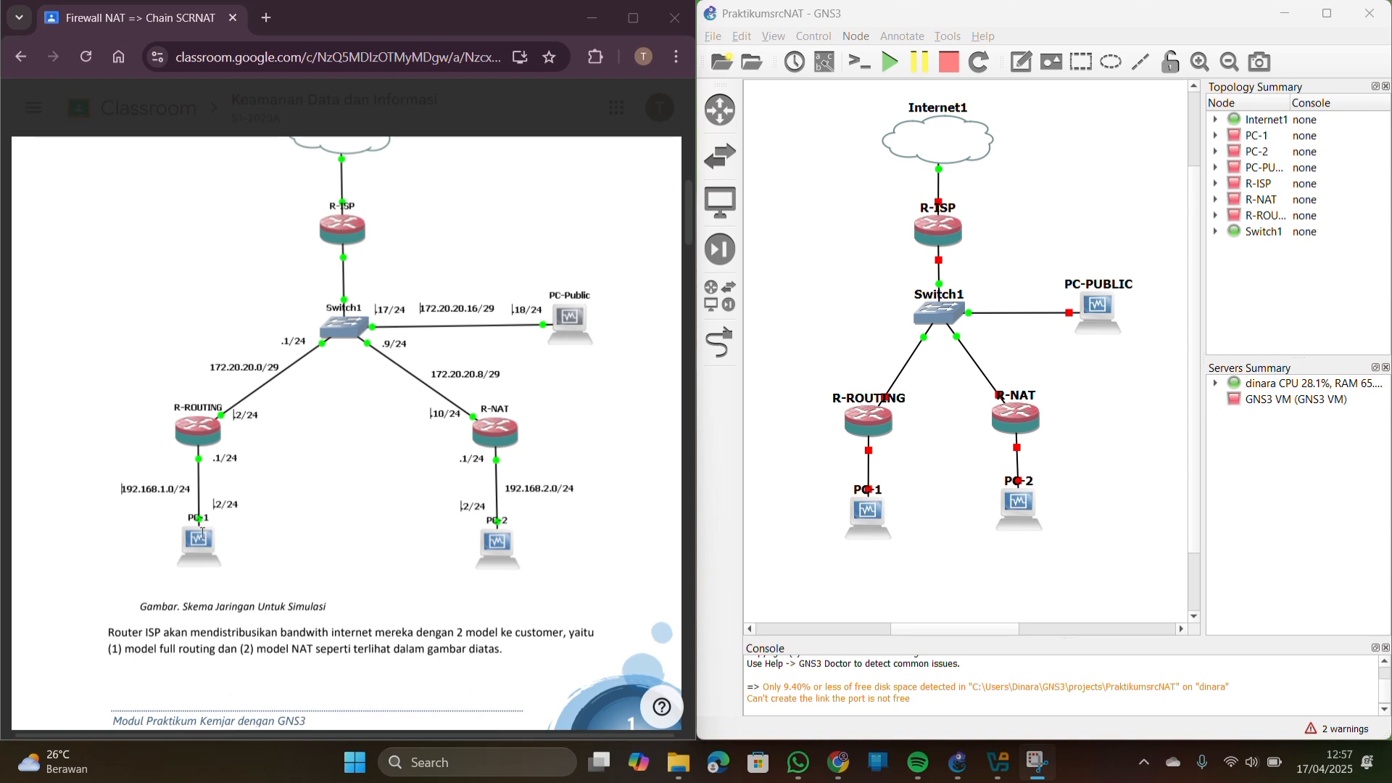
scroll(202, 533, "up", 1)
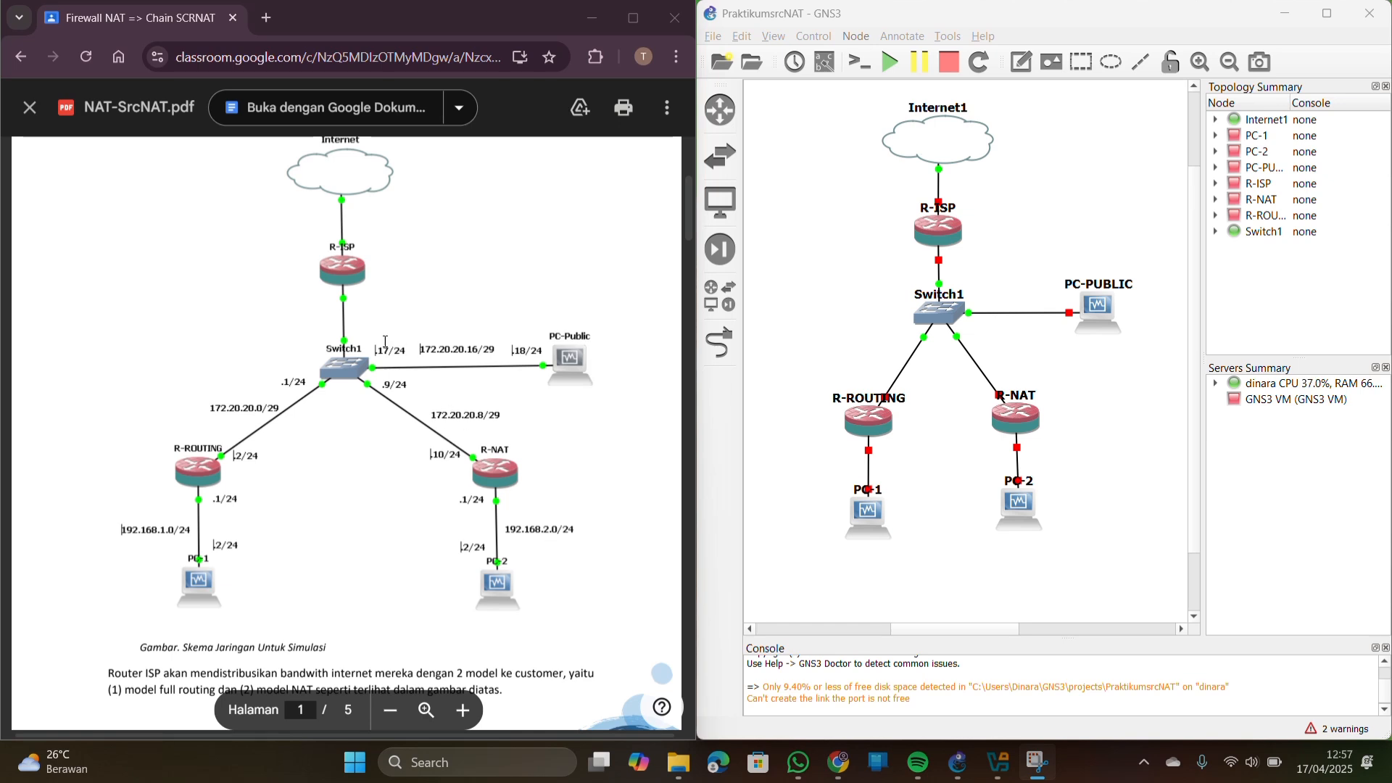
left_click(465, 311)
scroll(465, 311, "up", 1)
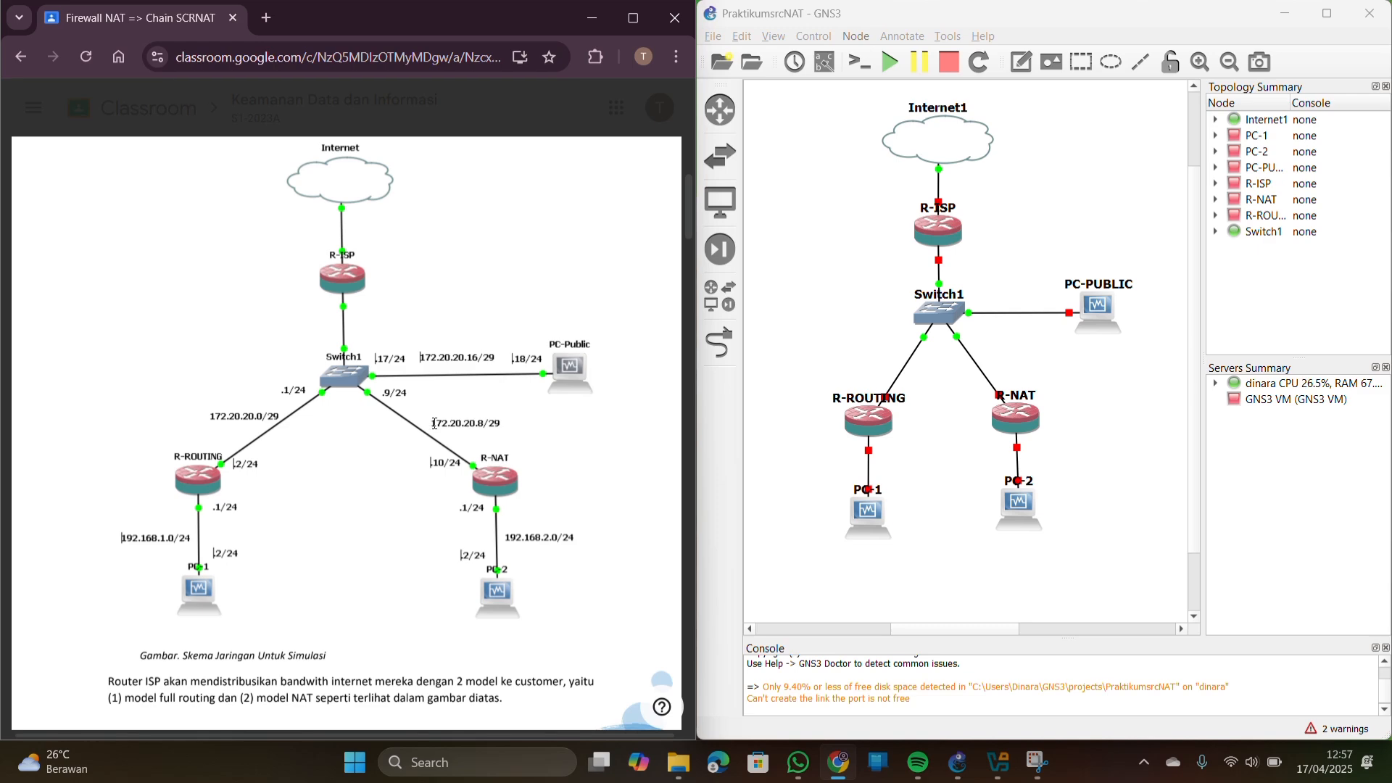
Review the Langkah Percobaan section of the module for the router IP address table and the identity setup script
scroll(536, 424, "down", 10)
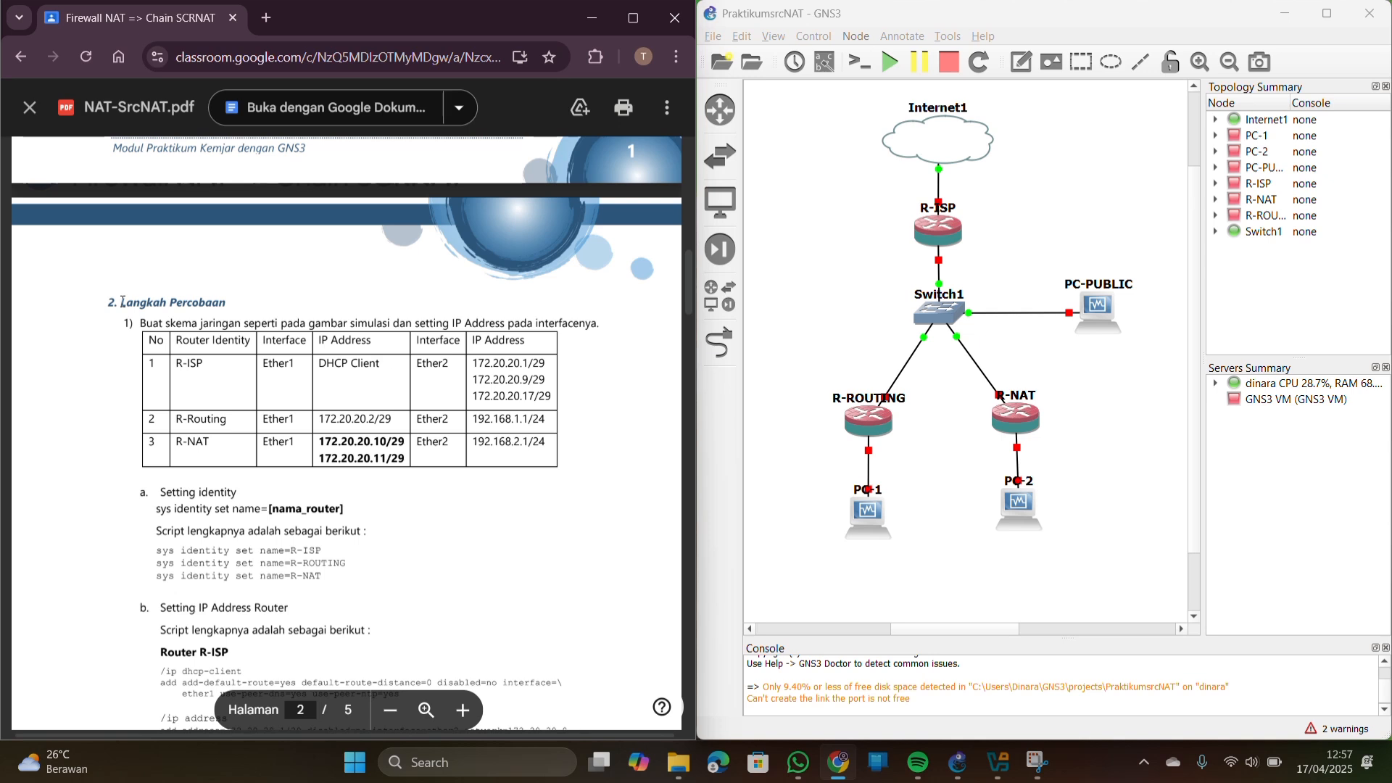
left_click_drag(124, 302, 499, 445)
left_click(506, 464)
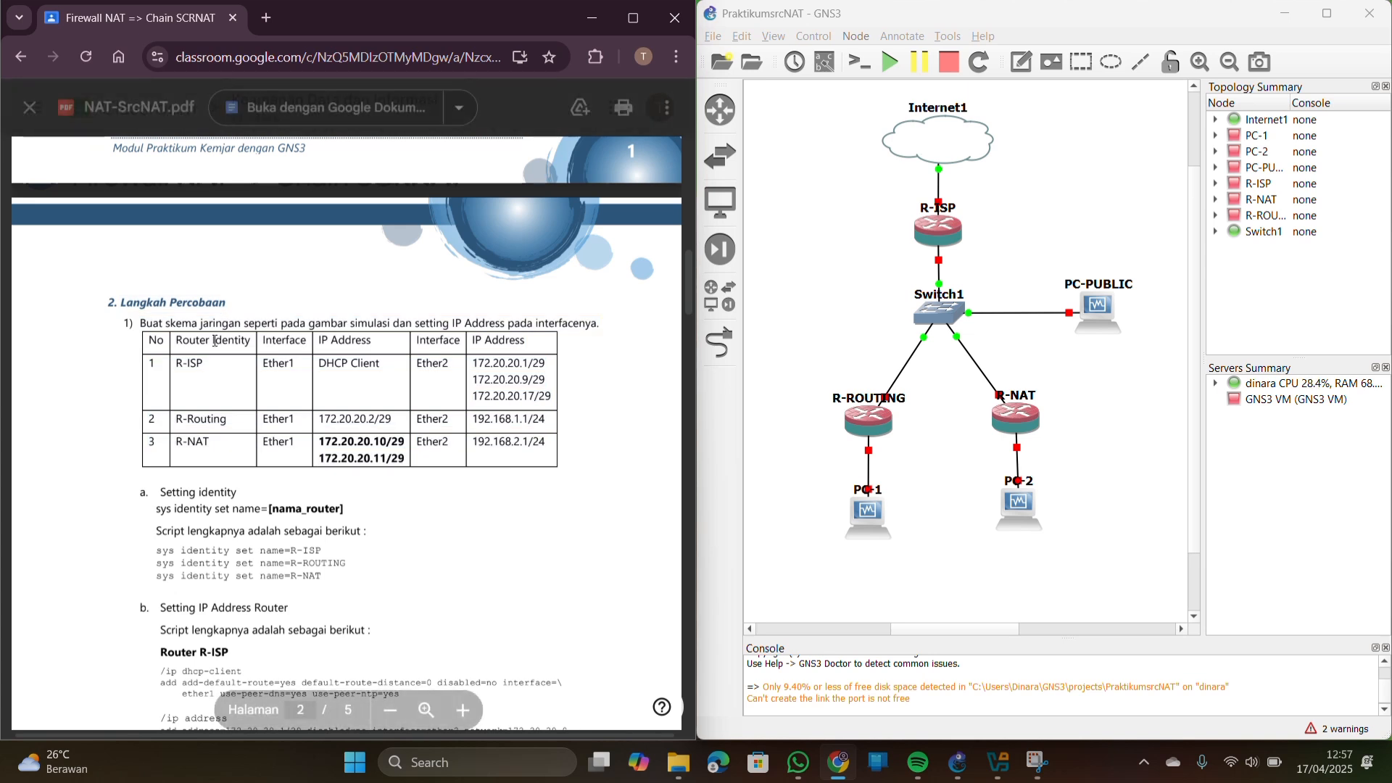
scroll(166, 379, "down", 2)
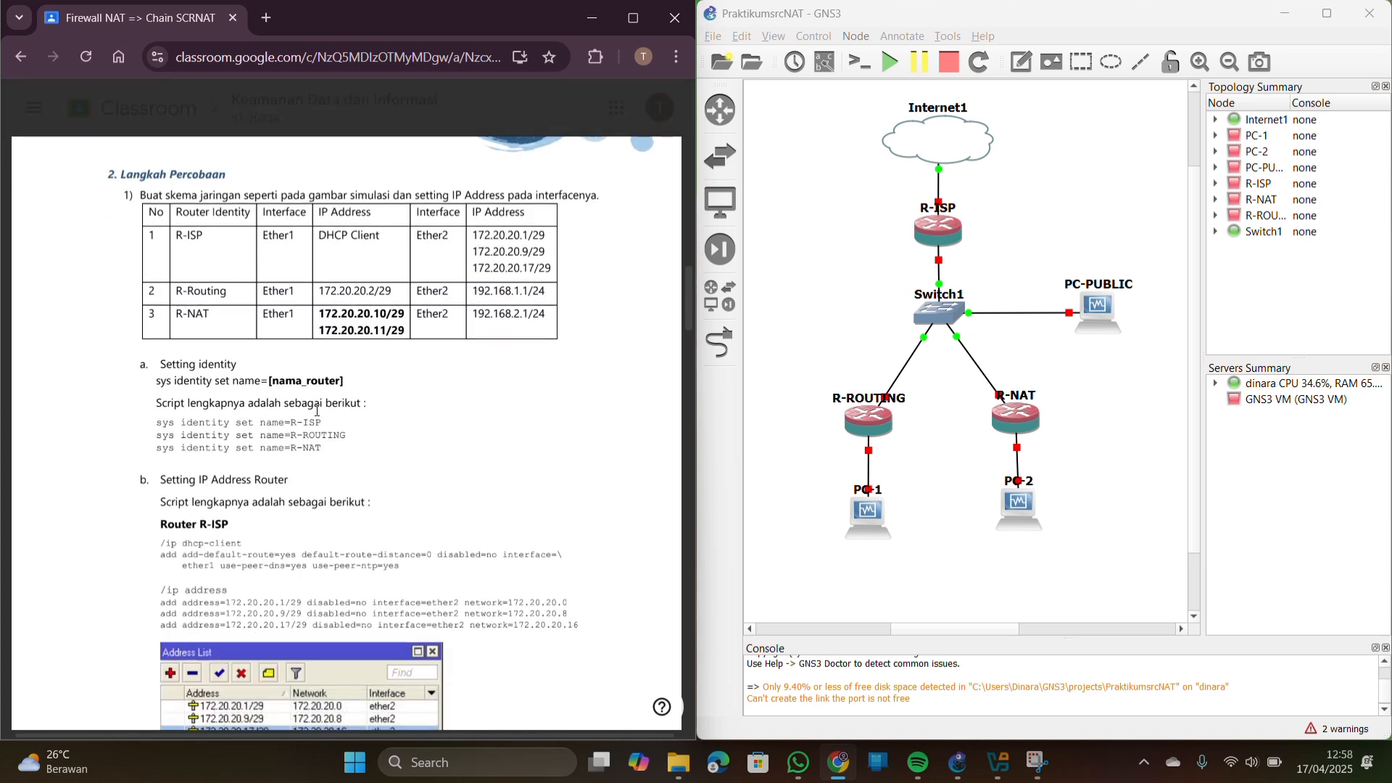
Start all devices of the PraktikumsrcNAT topology in GNS3
left_click(854, 283)
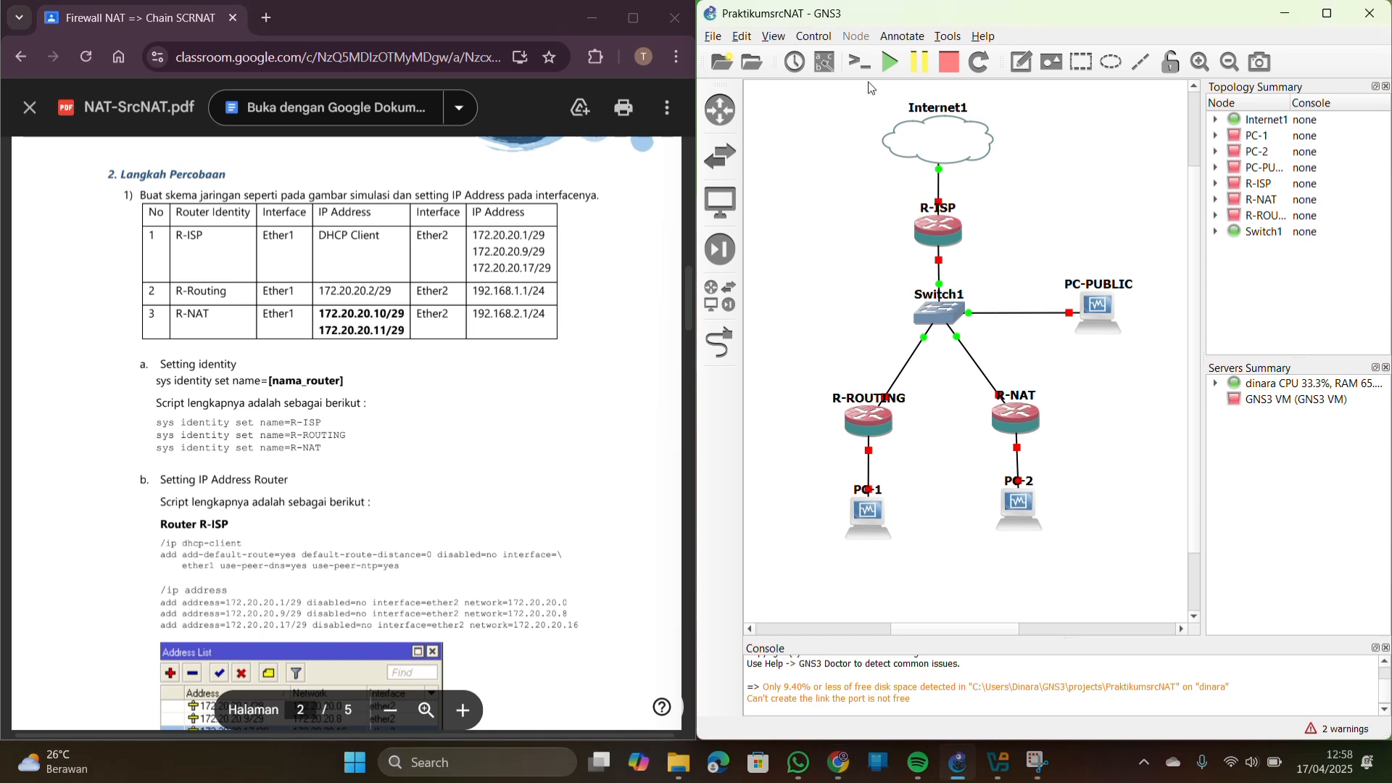
left_click(889, 62)
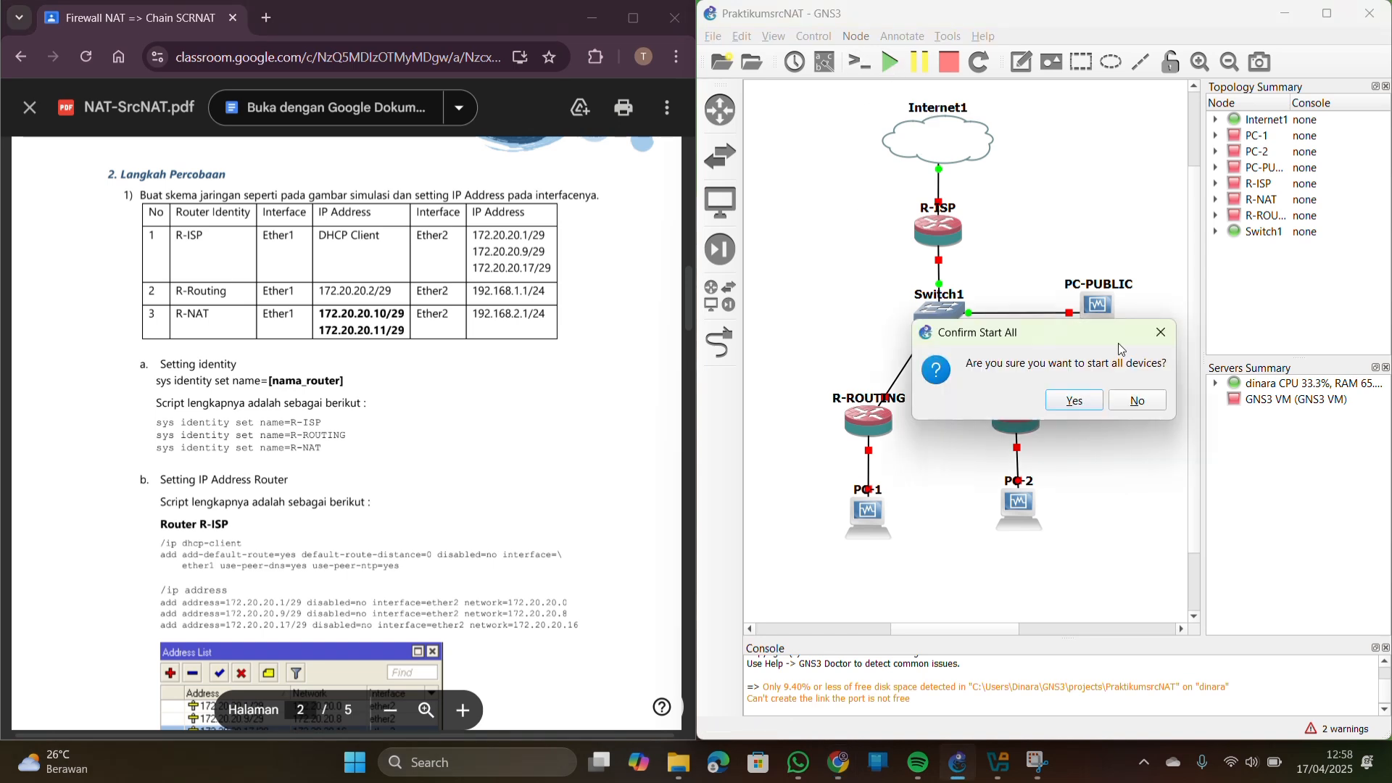
left_click(1074, 402)
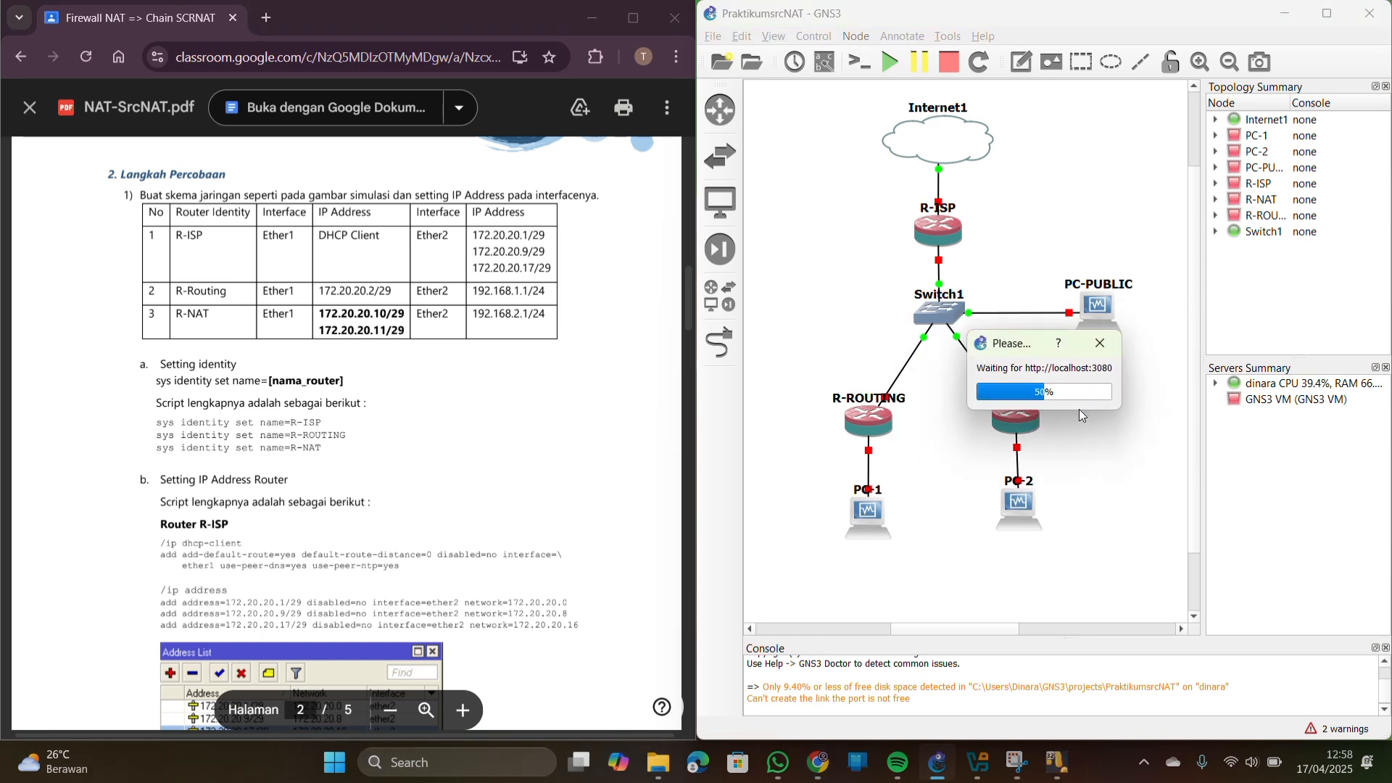
scroll(597, 430, "up", 1)
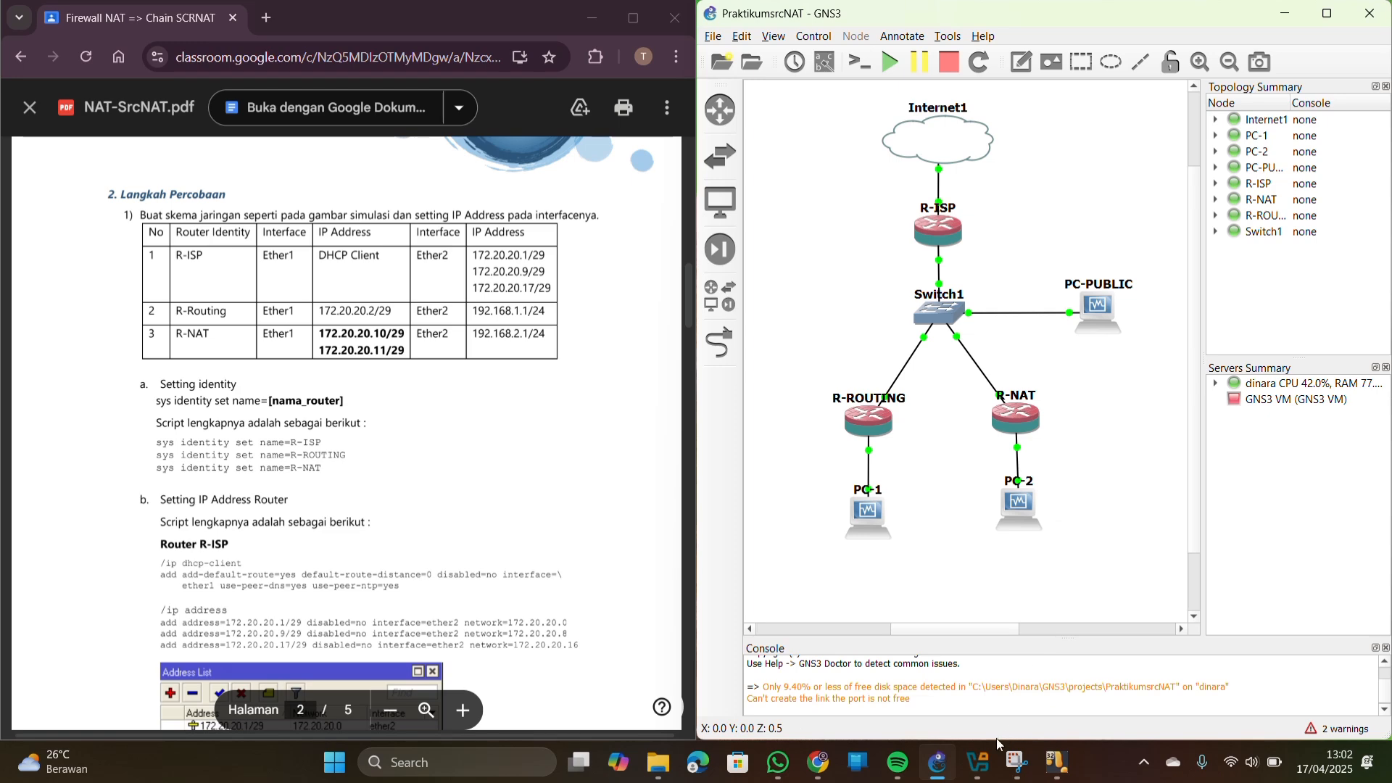
Switch to Oracle VirtualBox Manager and open the network settings of the R-ISP virtual machine
mouse_move(978, 762)
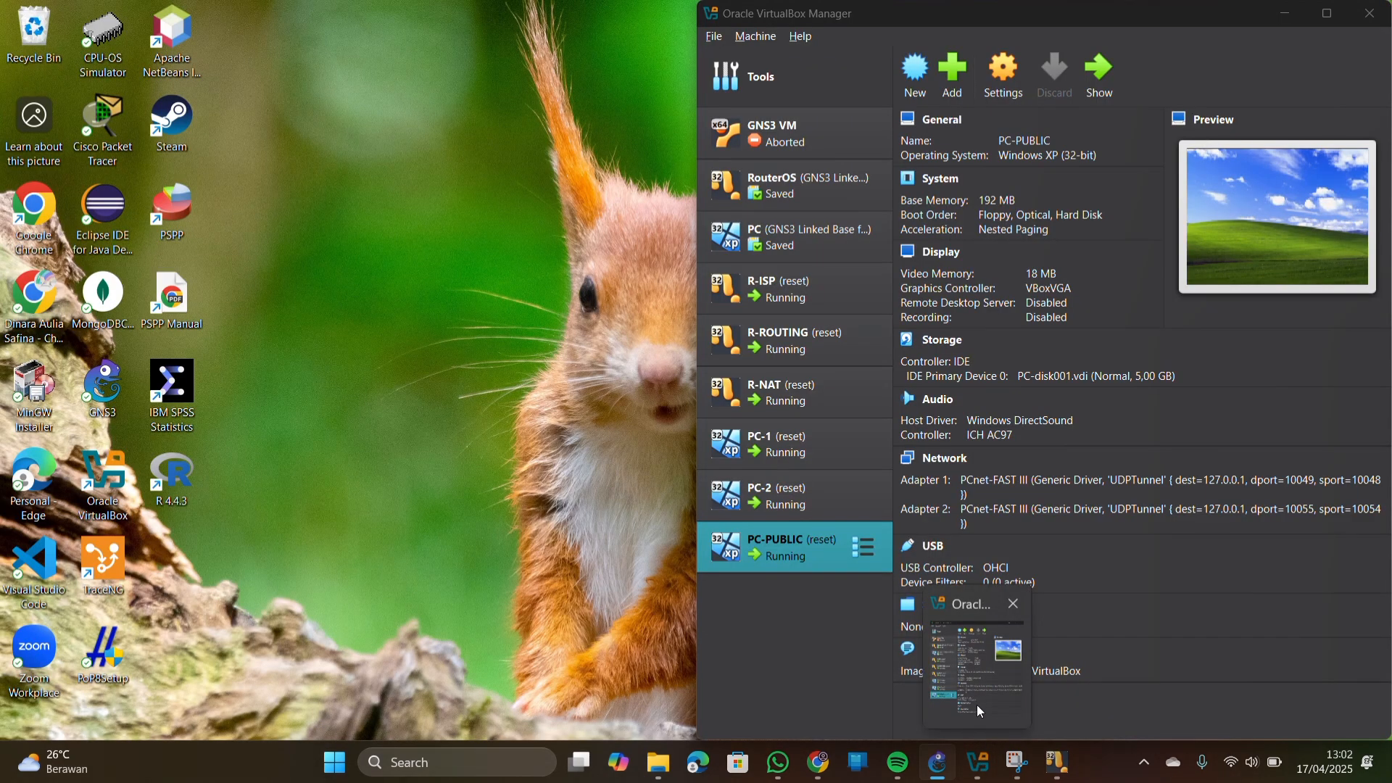
left_click(977, 705)
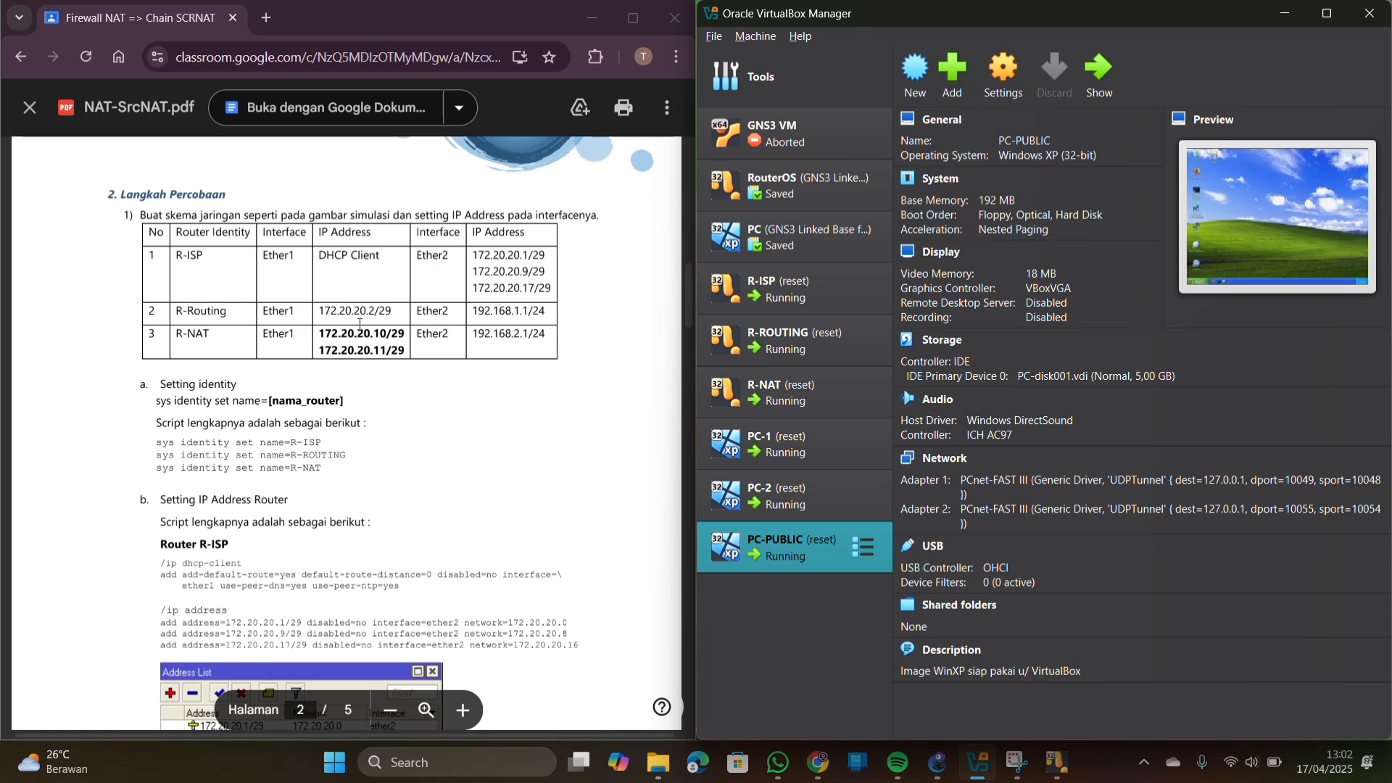
scroll(325, 312, "up", 2)
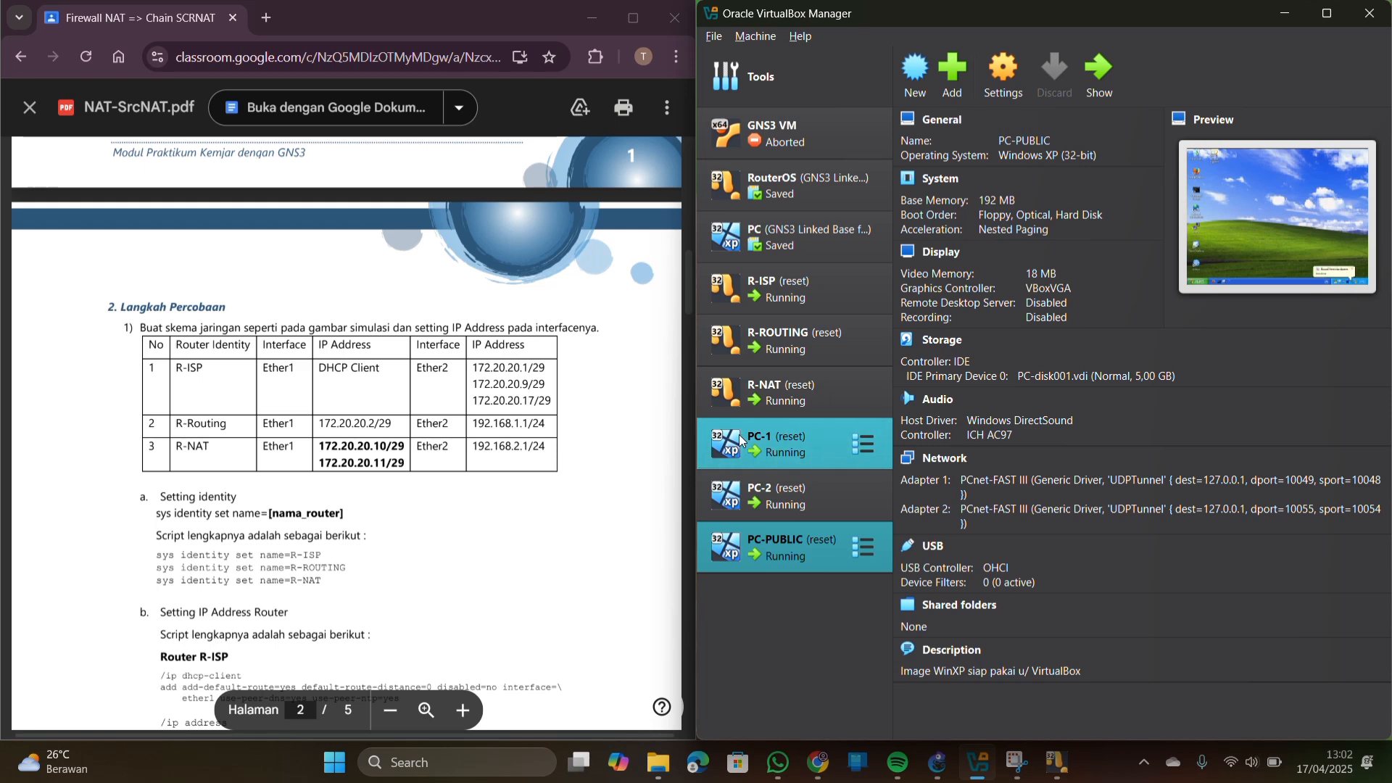
left_click(782, 291)
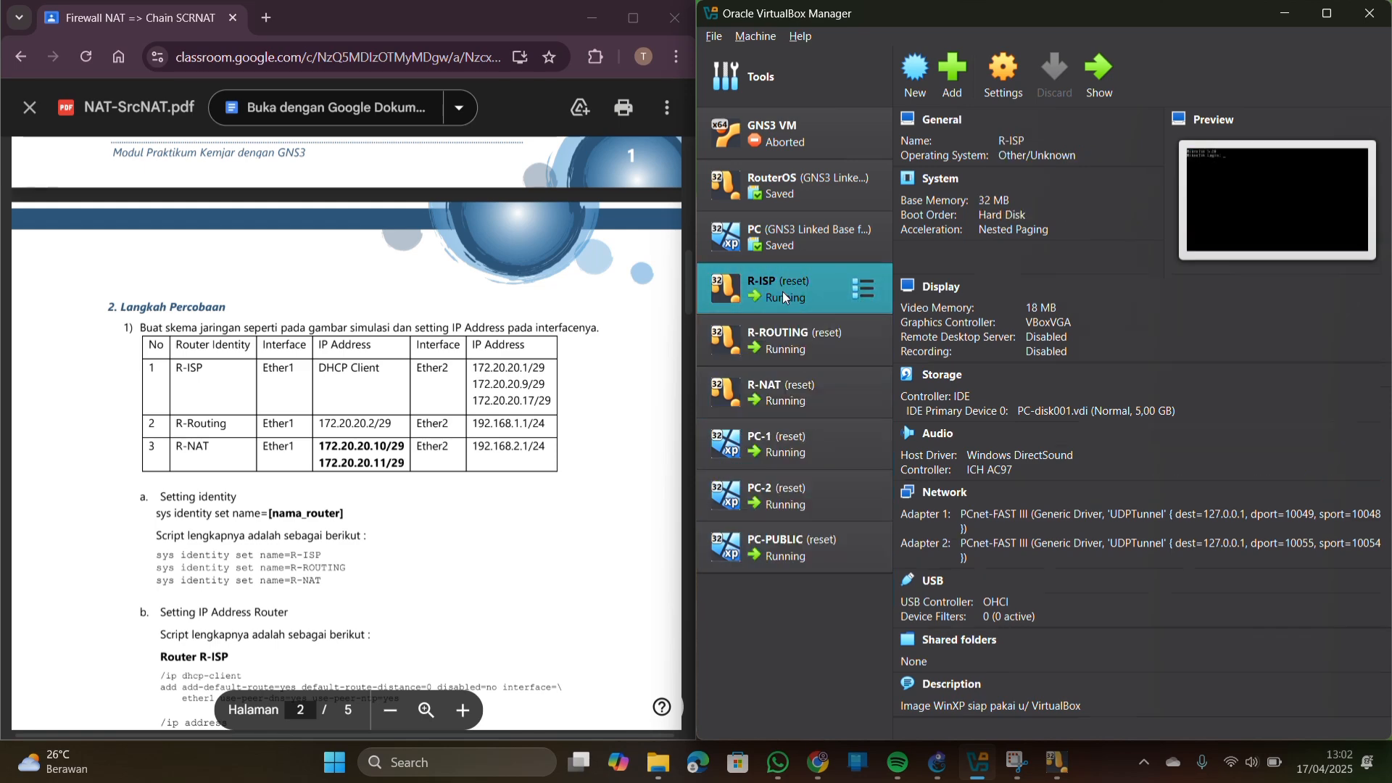
left_click(993, 81)
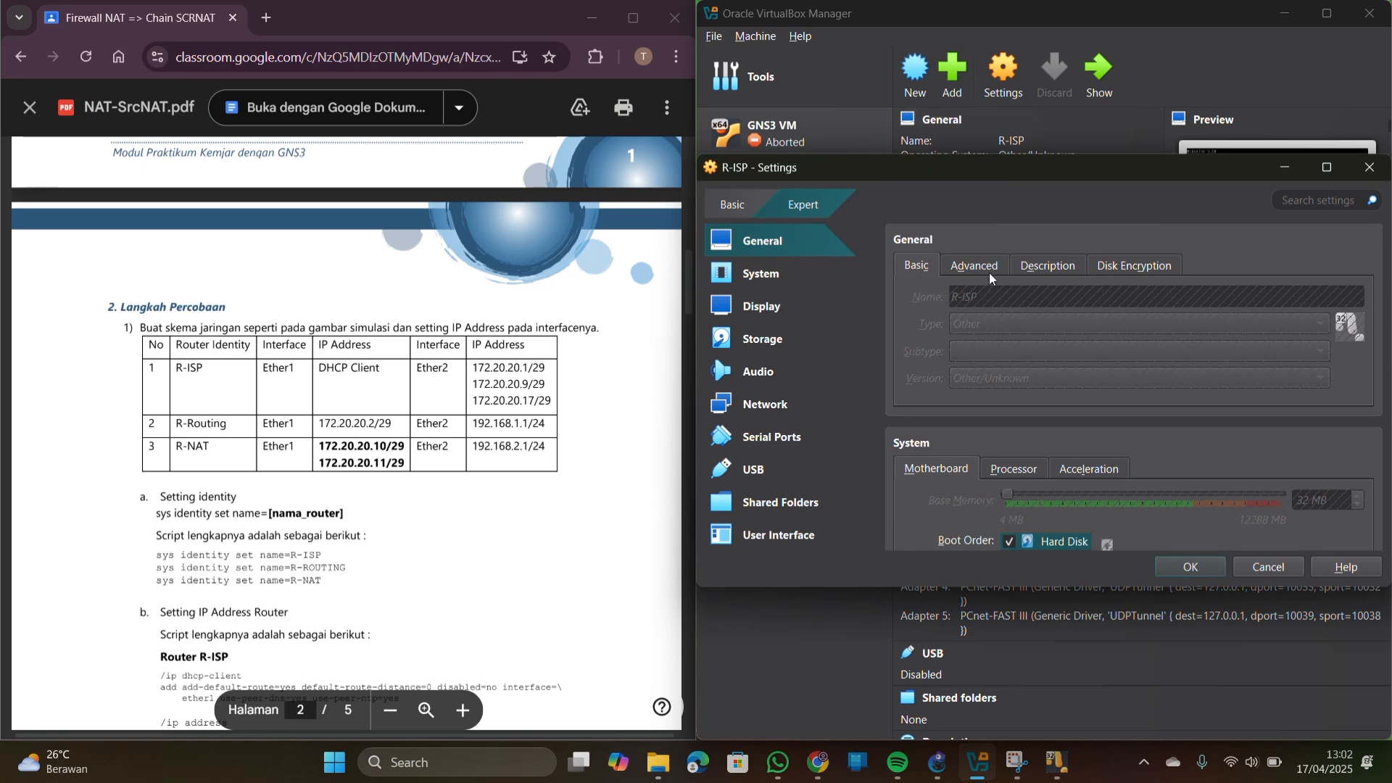
scroll(994, 394, "down", 2)
left_click(758, 404)
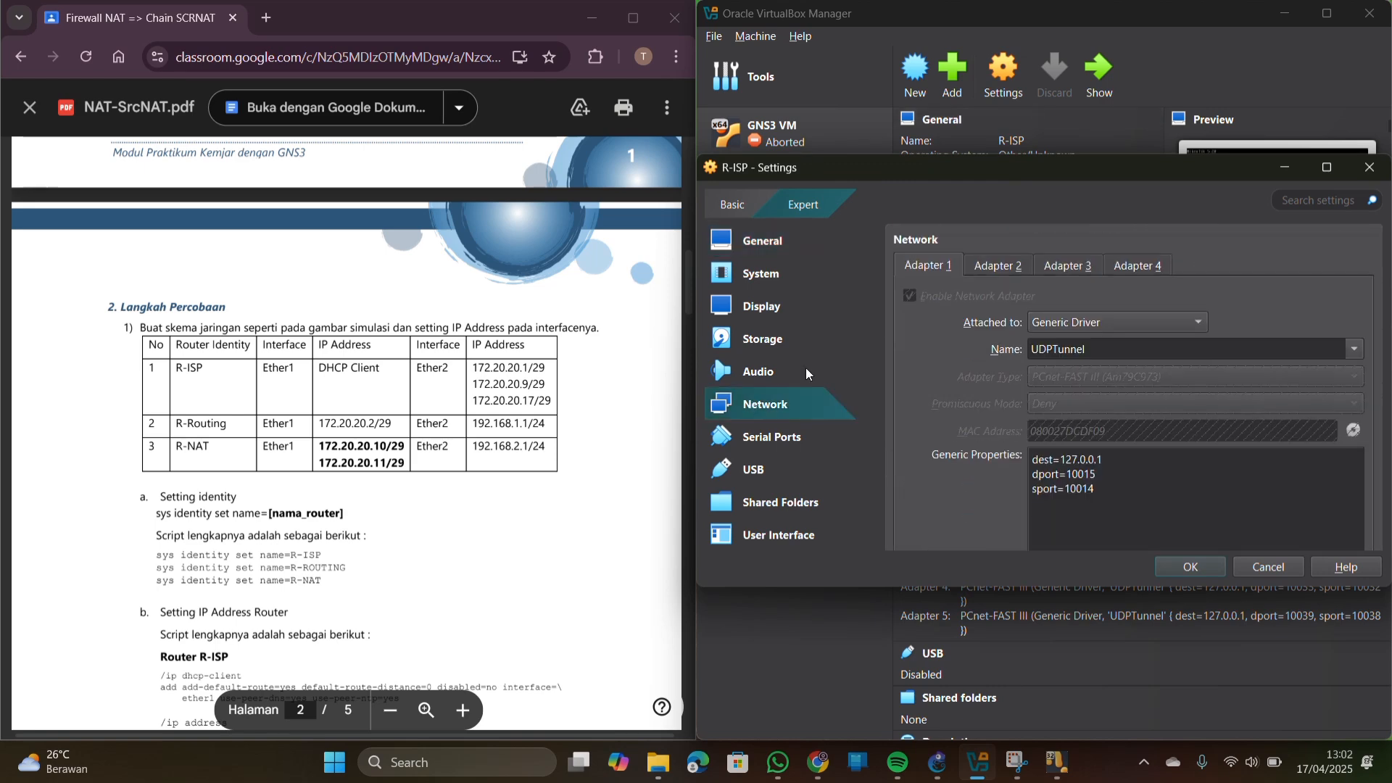
Attach R-ISP's Adapter 1 to Bridged Adapter using Intel(R) Wi-Fi 6 AX203 and save the settings
left_click(1098, 321)
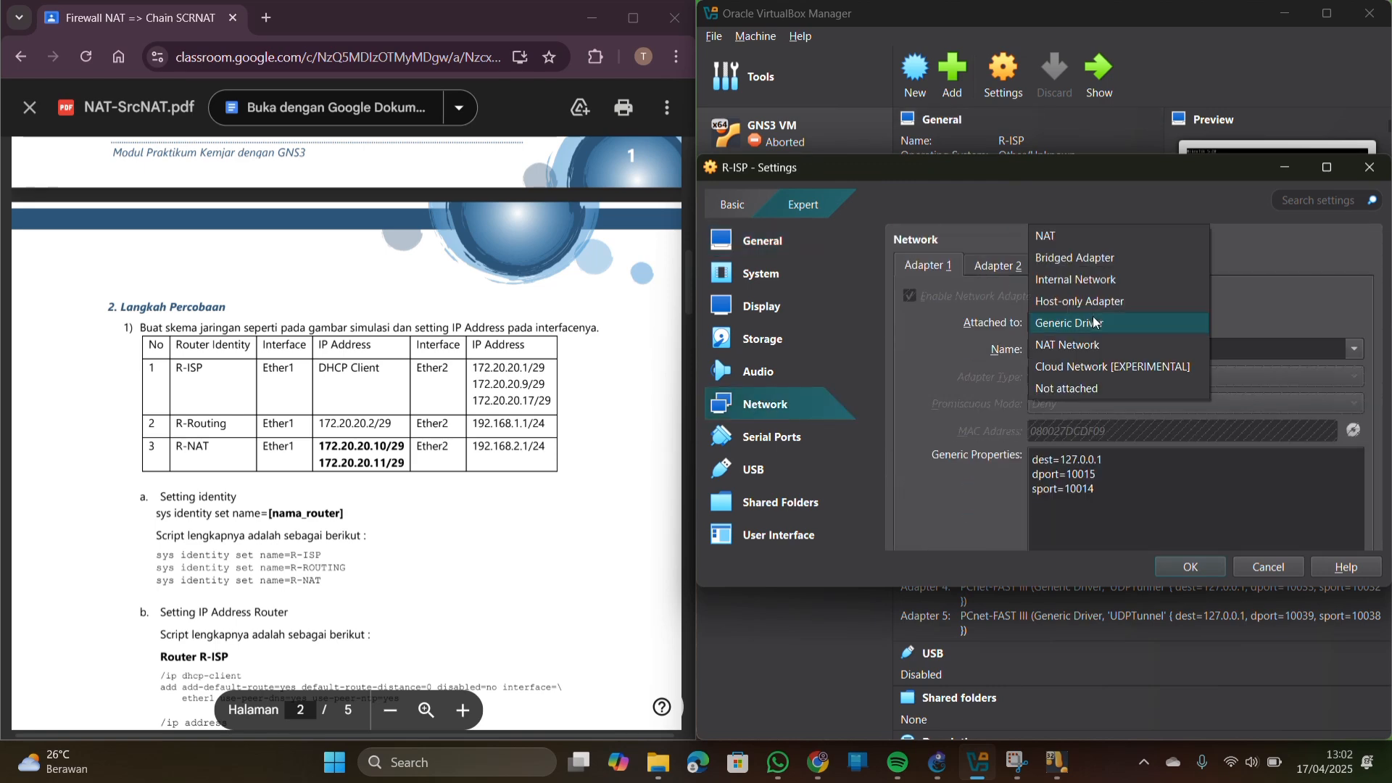
left_click(1077, 259)
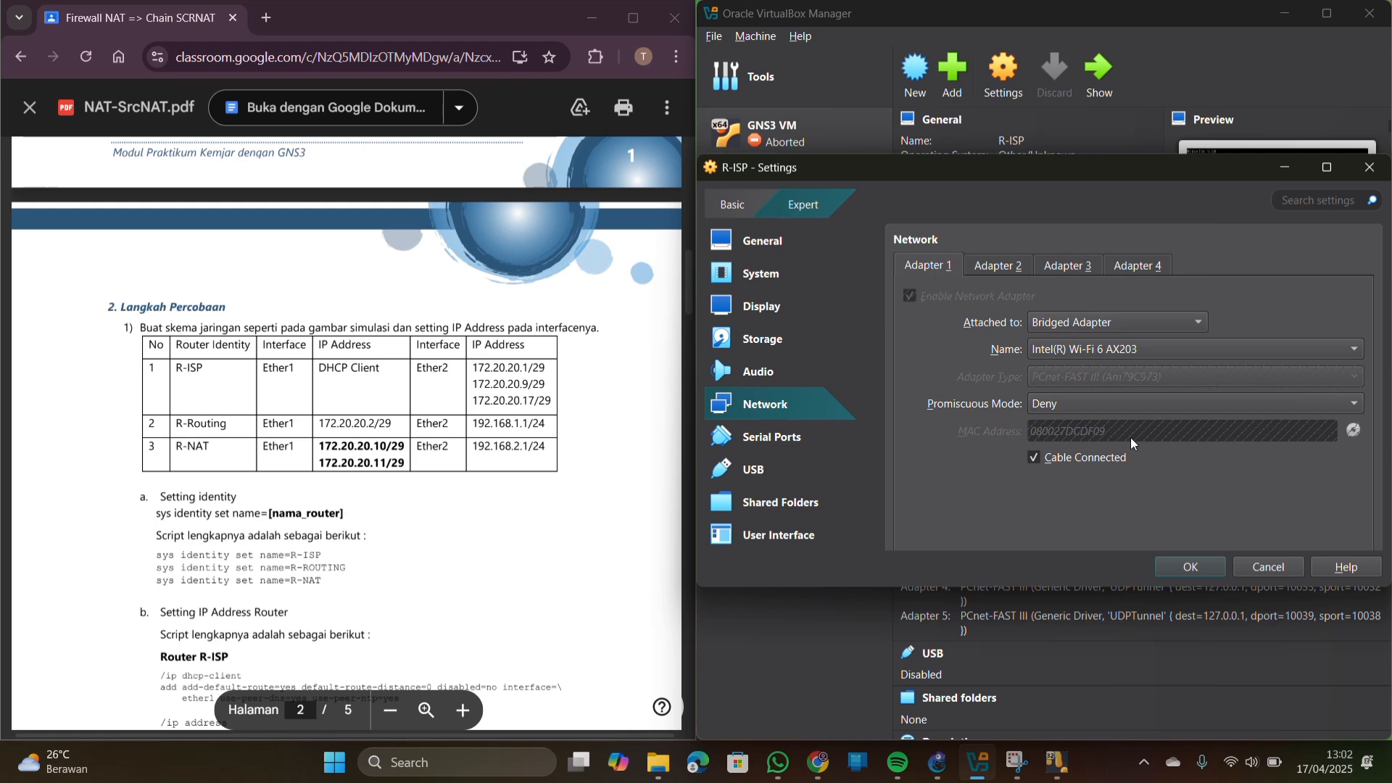
left_click(1107, 351)
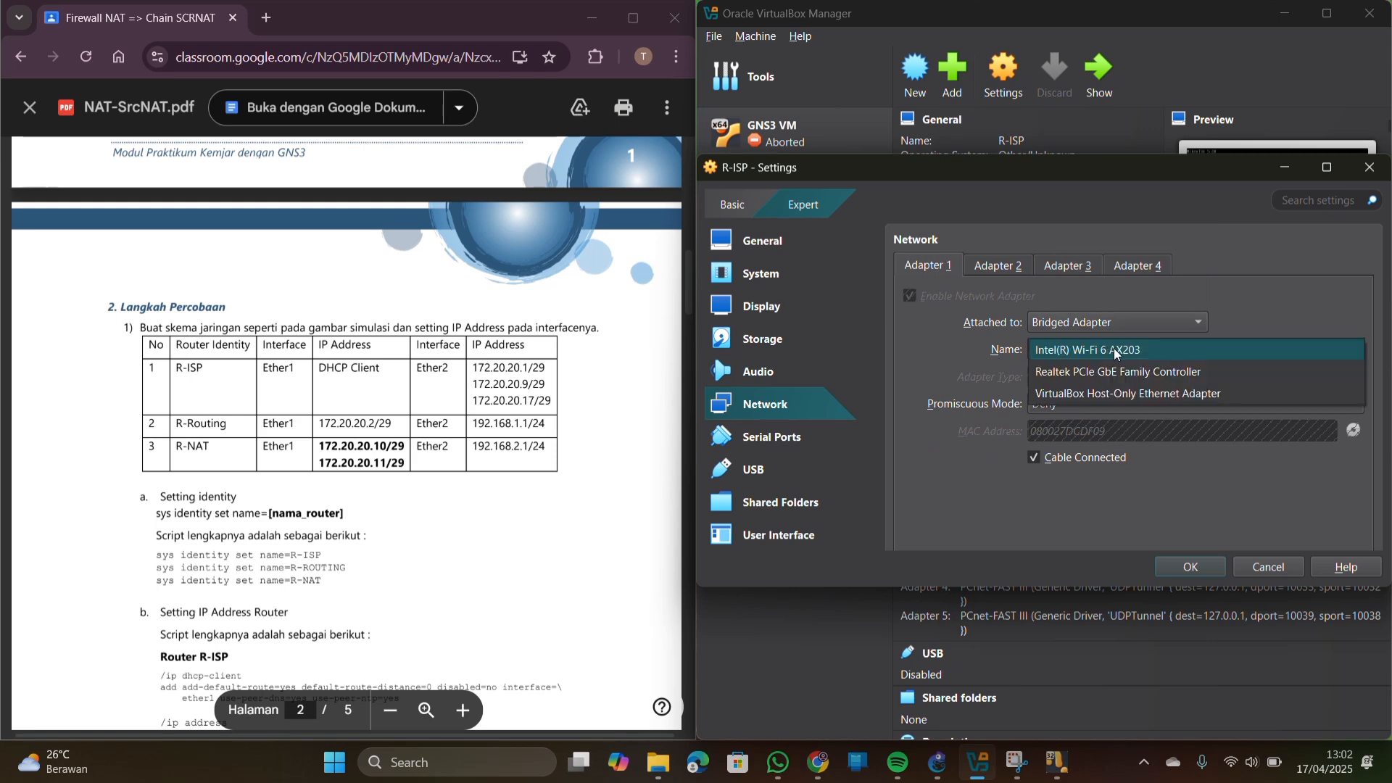
left_click(1107, 352)
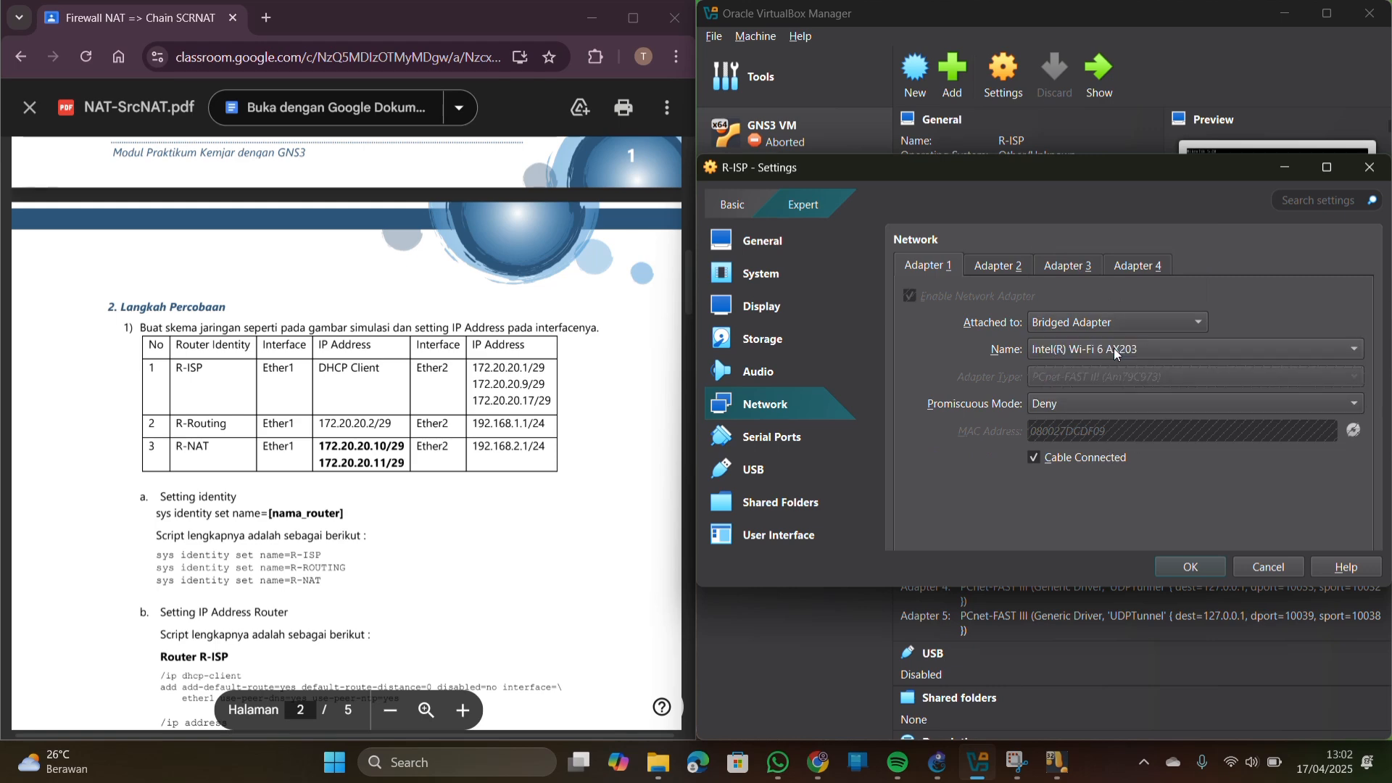
left_click(1191, 567)
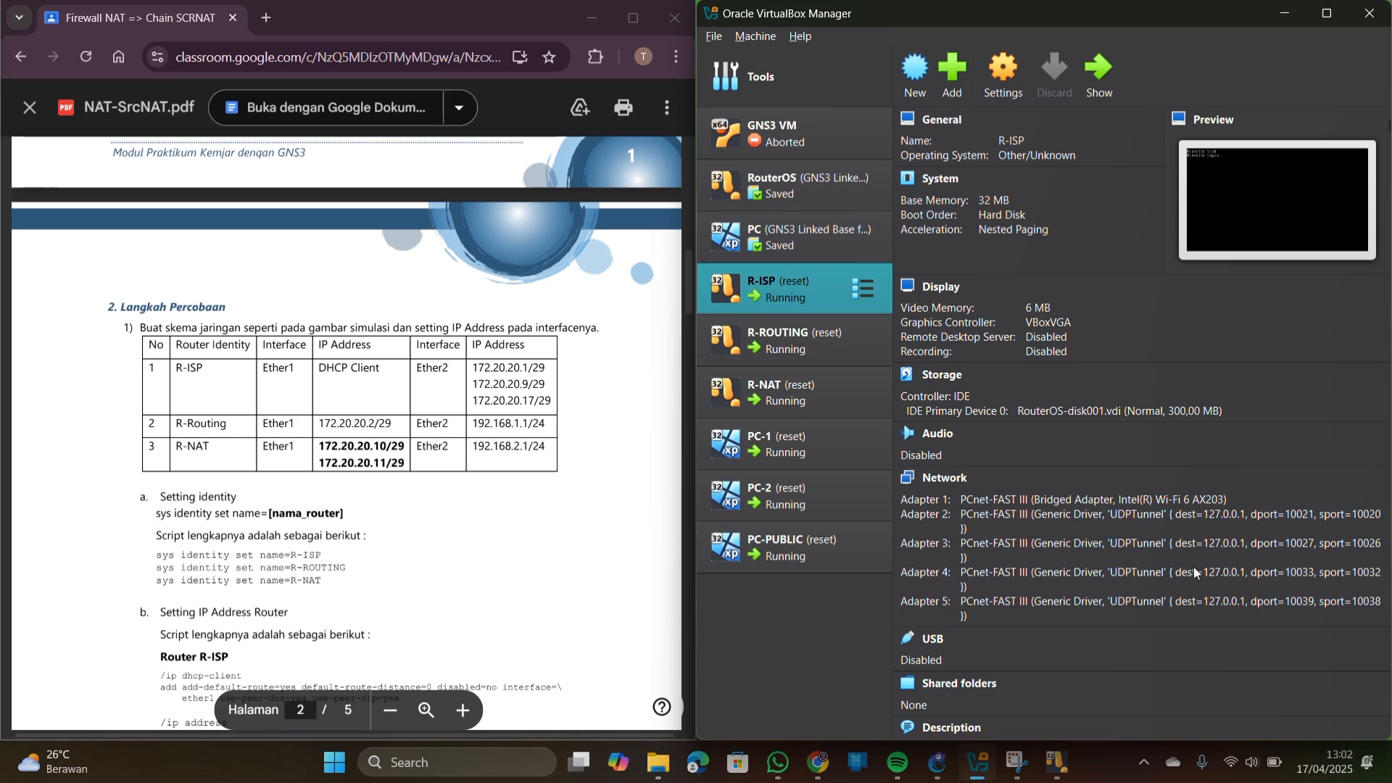
scroll(1063, 468, "down", 1)
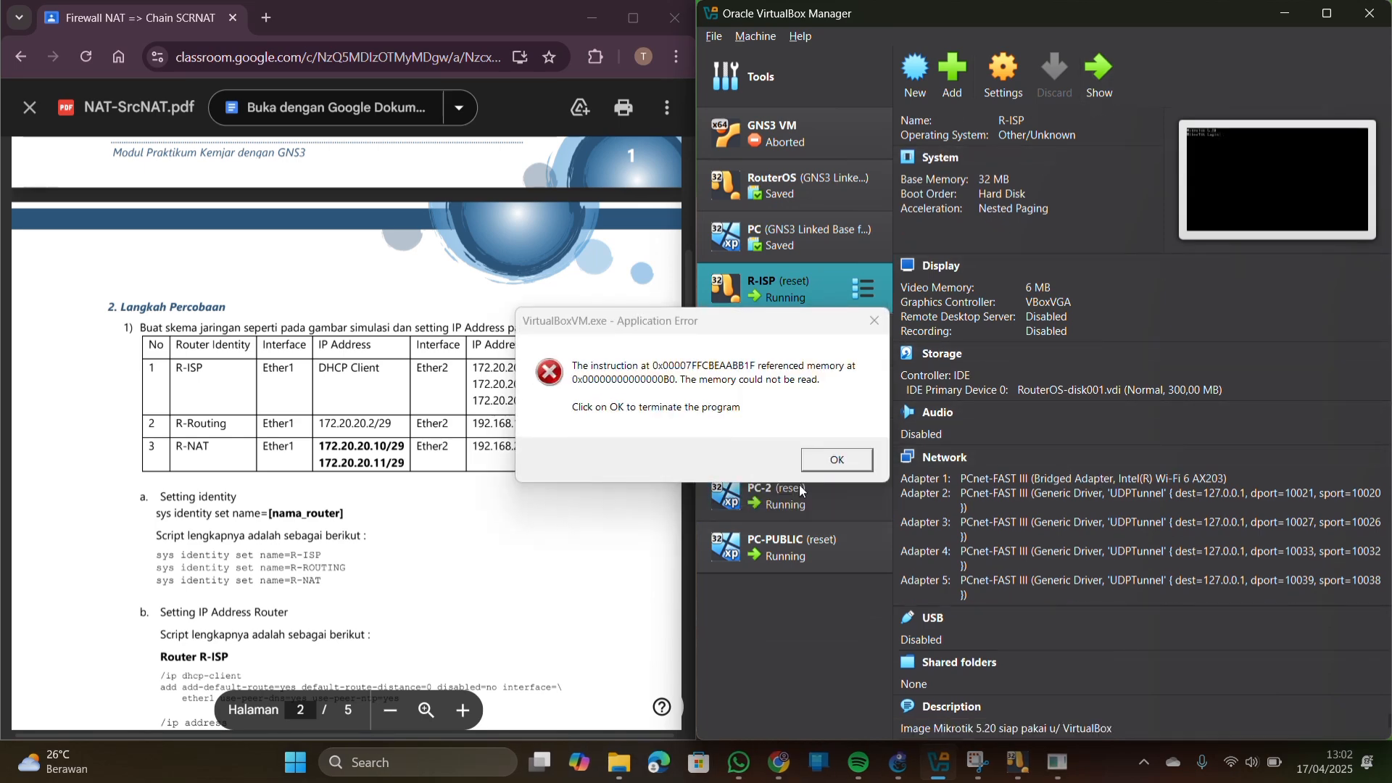
Dismiss the VirtualBoxVM application error and start the R-ISP virtual machine again
left_click(824, 465)
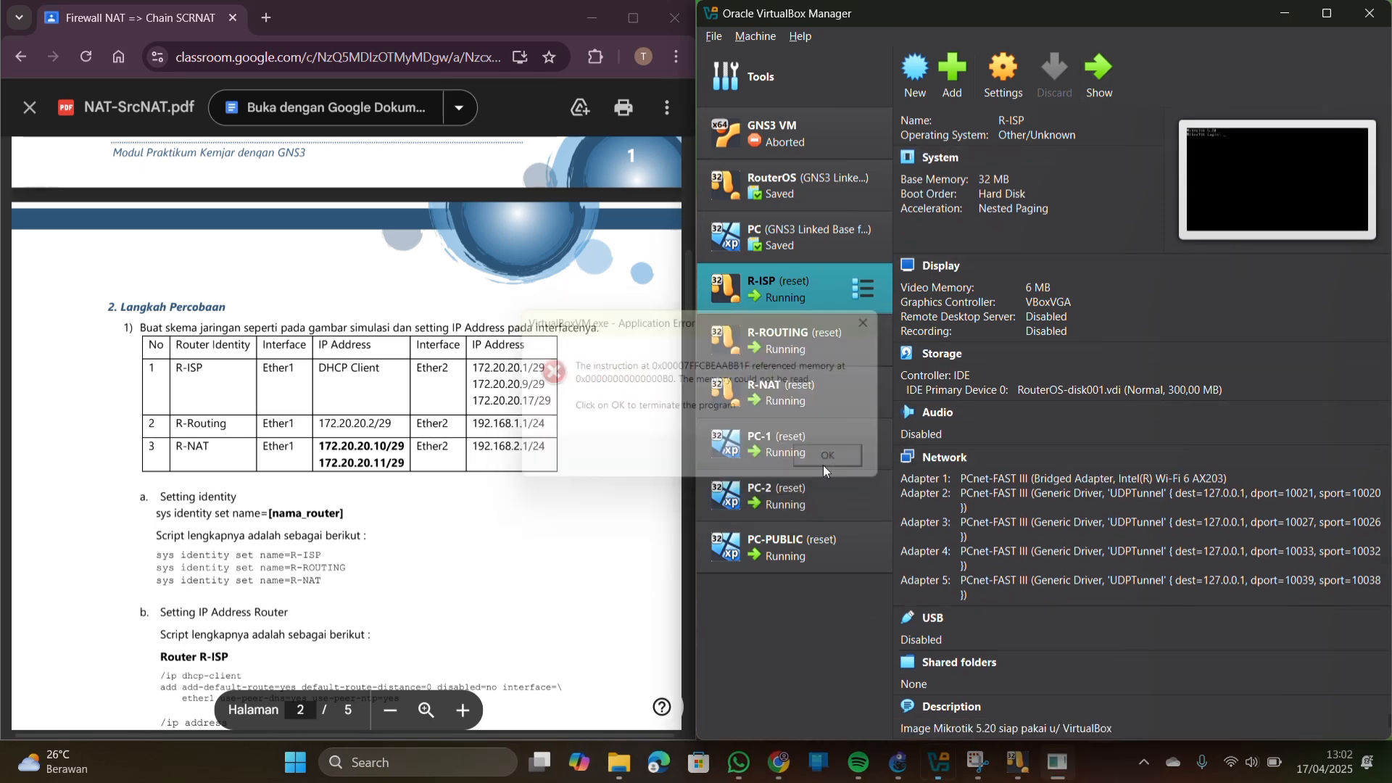
left_click(859, 287)
right_click(800, 294)
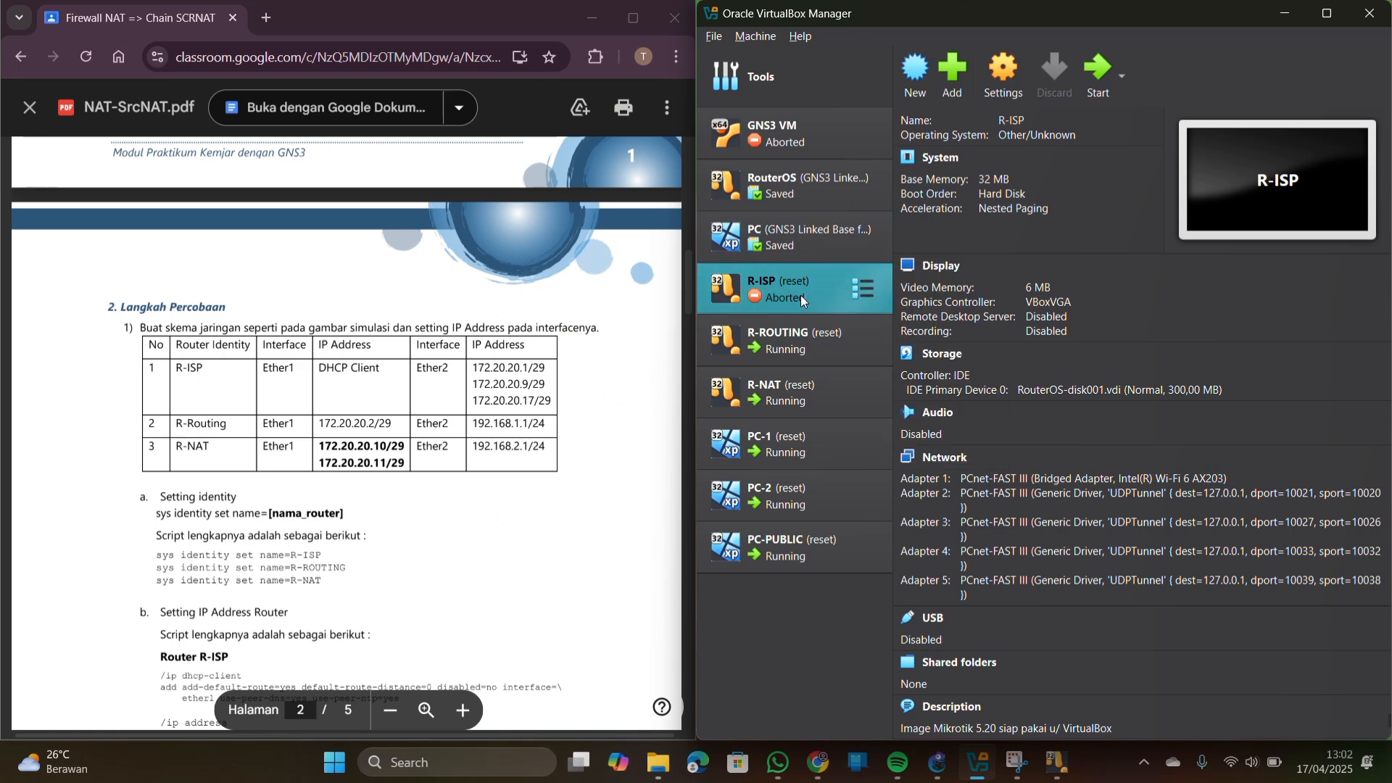
right_click(801, 294)
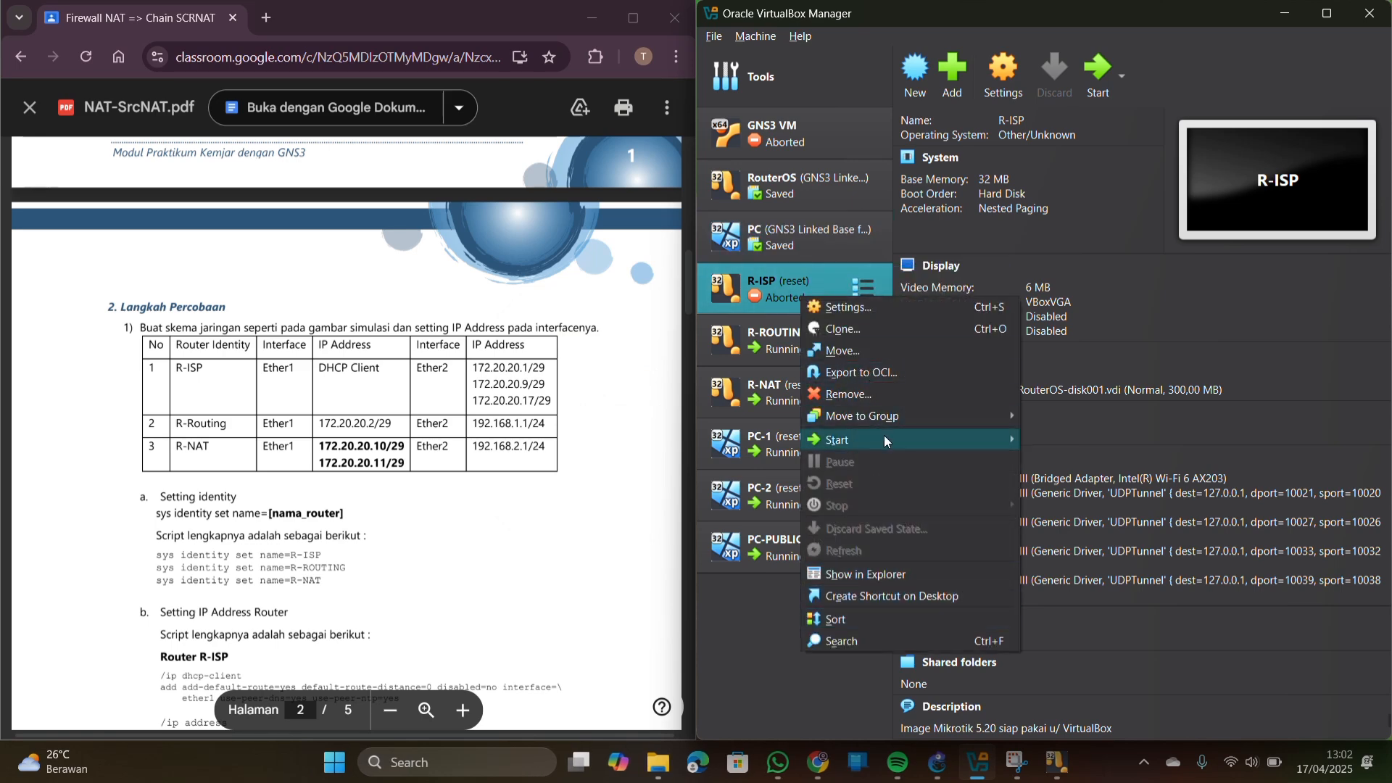
mouse_move(996, 450)
left_click(1060, 440)
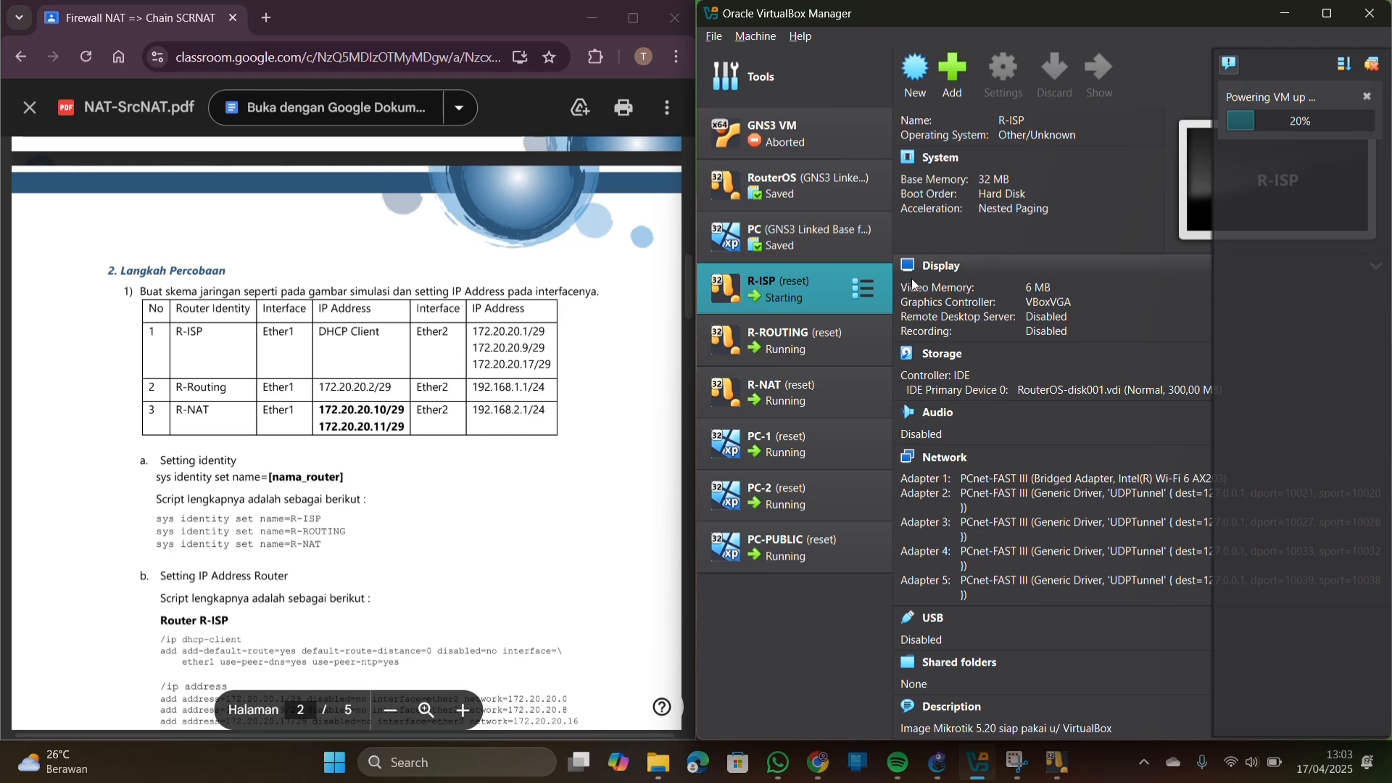
Minimize VirtualBox Manager and the R-ISP machine window, and switch to the PC-1 virtual machine
left_click(1286, 23)
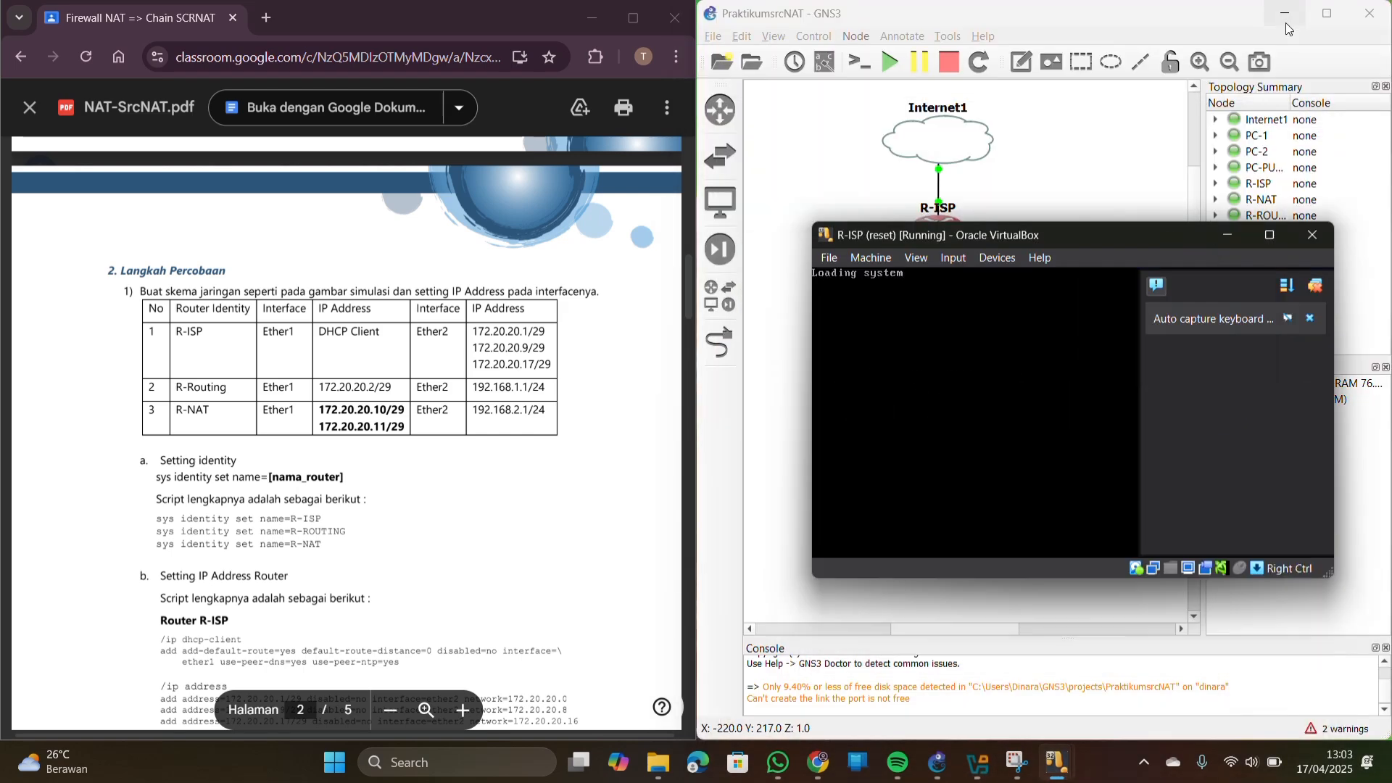
left_click(1225, 235)
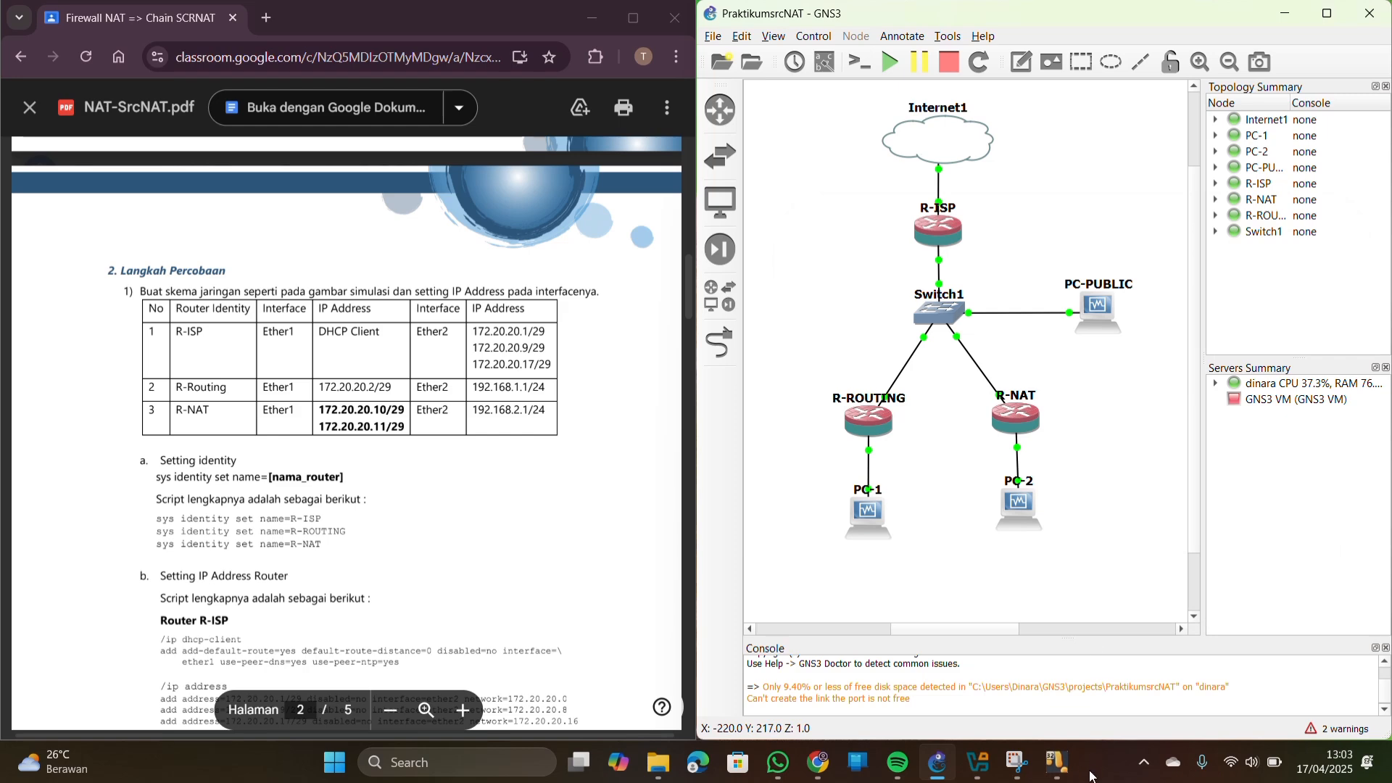
mouse_move(1067, 773)
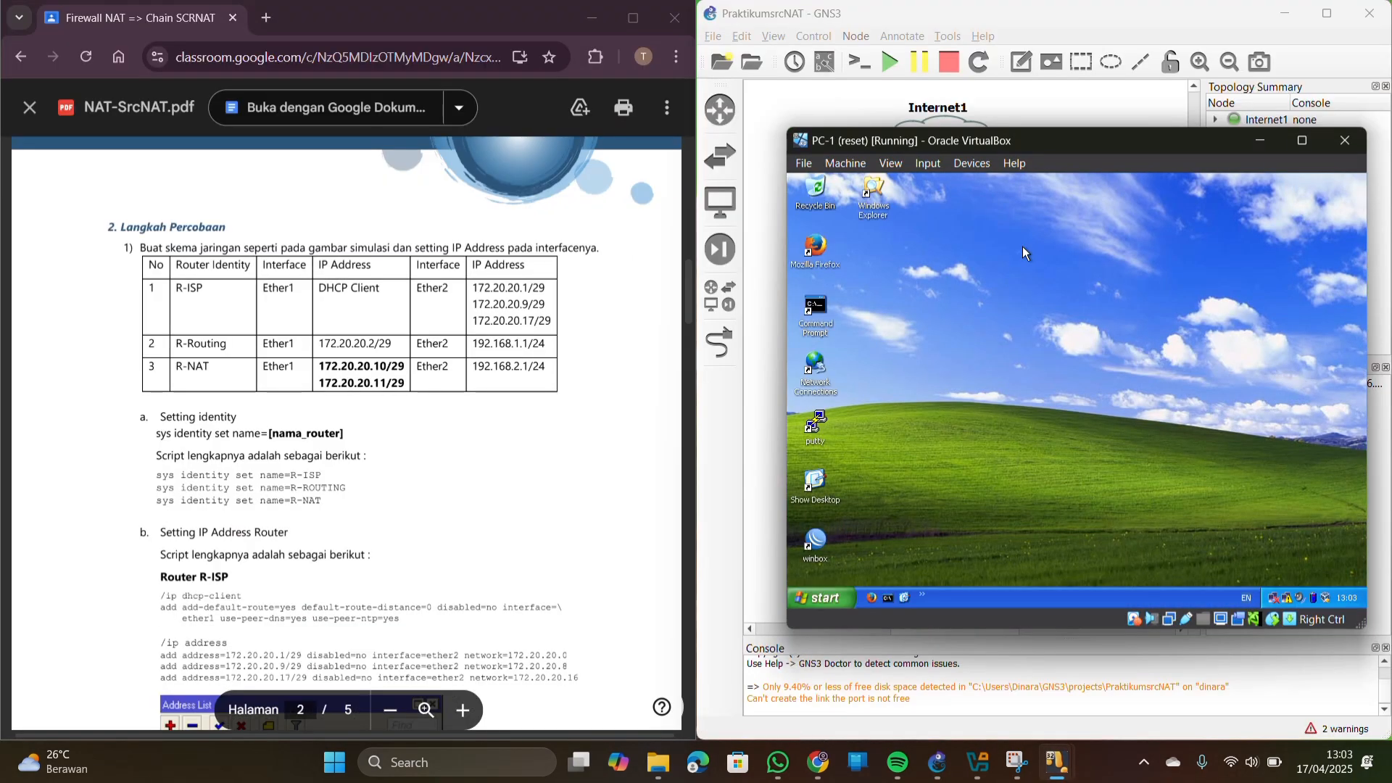
scroll(388, 466, "down", 7)
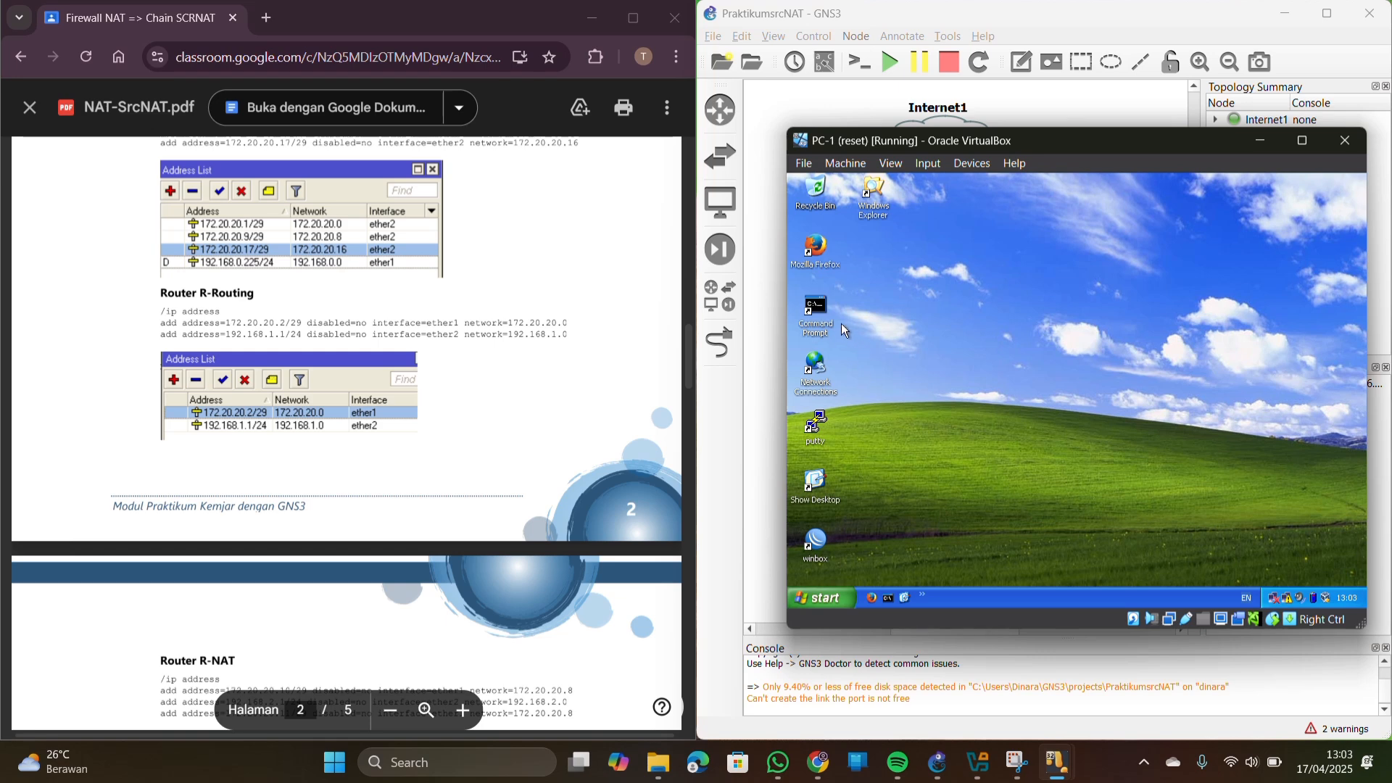
Open WinBox on PC-1 and connect as admin to the discovered MikroTik router by its MAC address
double_click(822, 544)
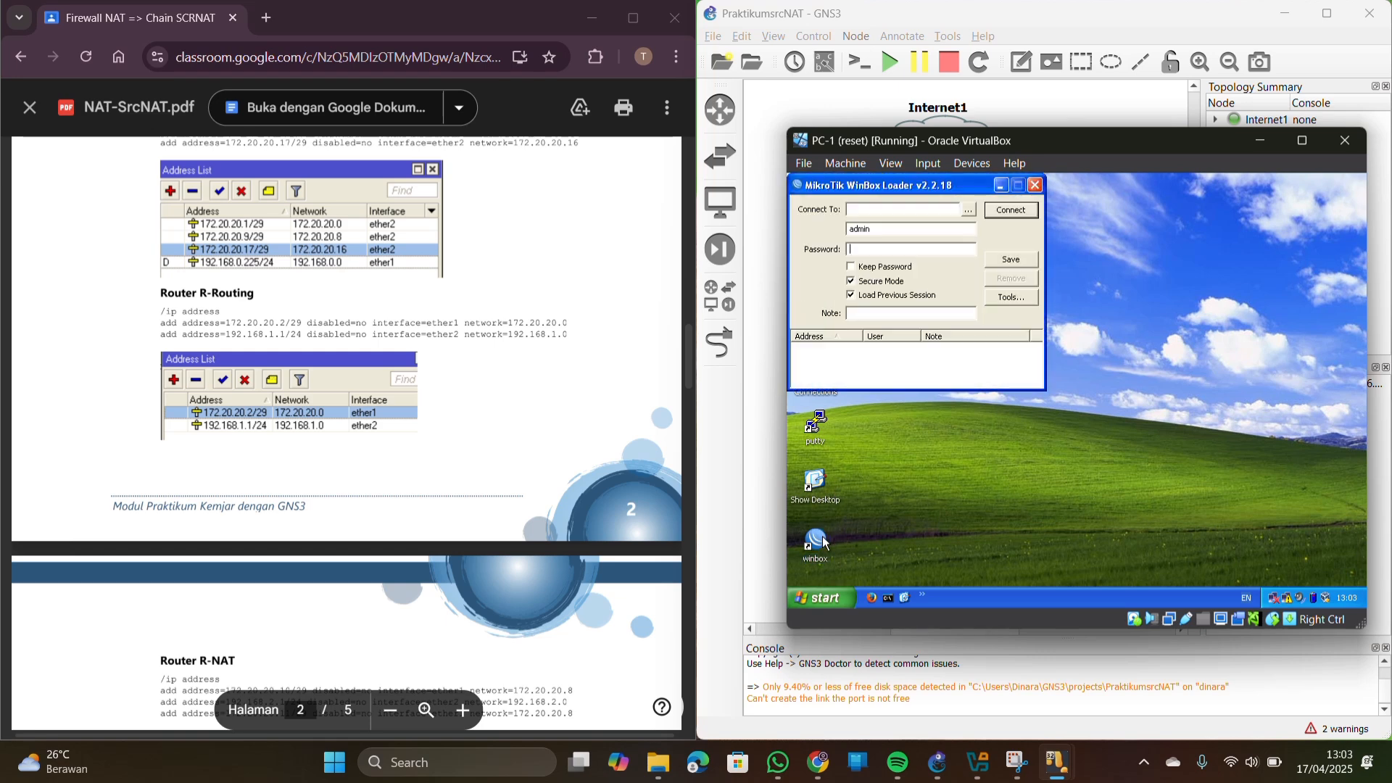
left_click(971, 211)
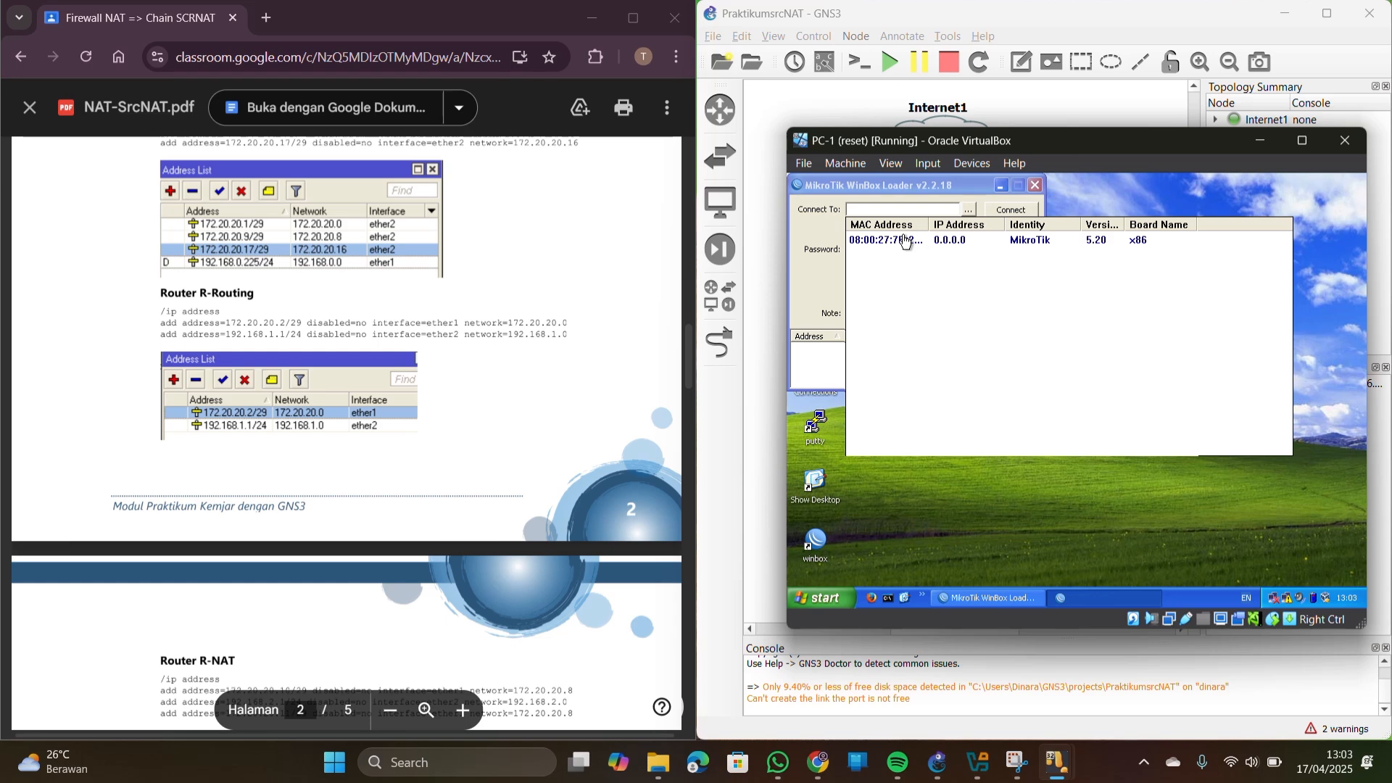
left_click(905, 242)
left_click(998, 211)
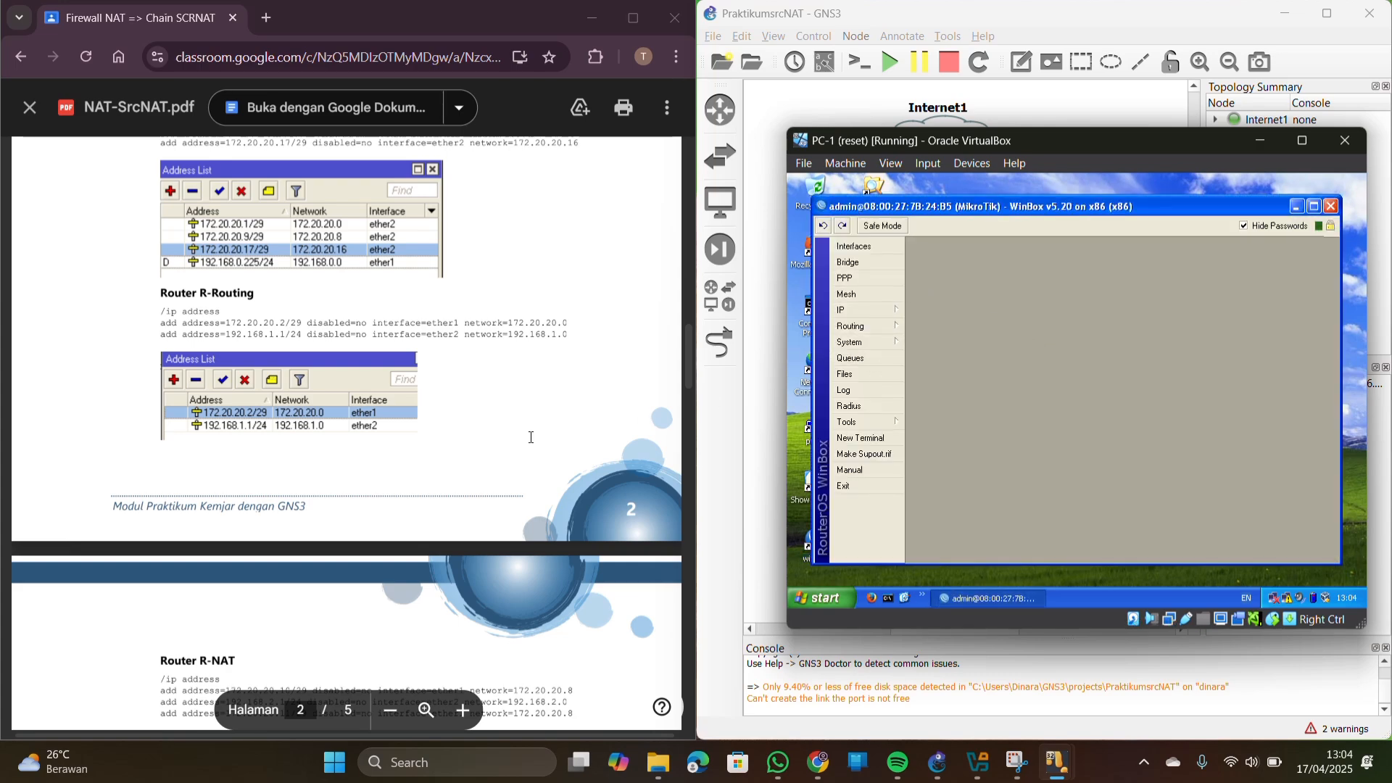
Set the system identity of the router connected to PC-1 to R-ROUTING, following the lab module
scroll(531, 437, "up", 7)
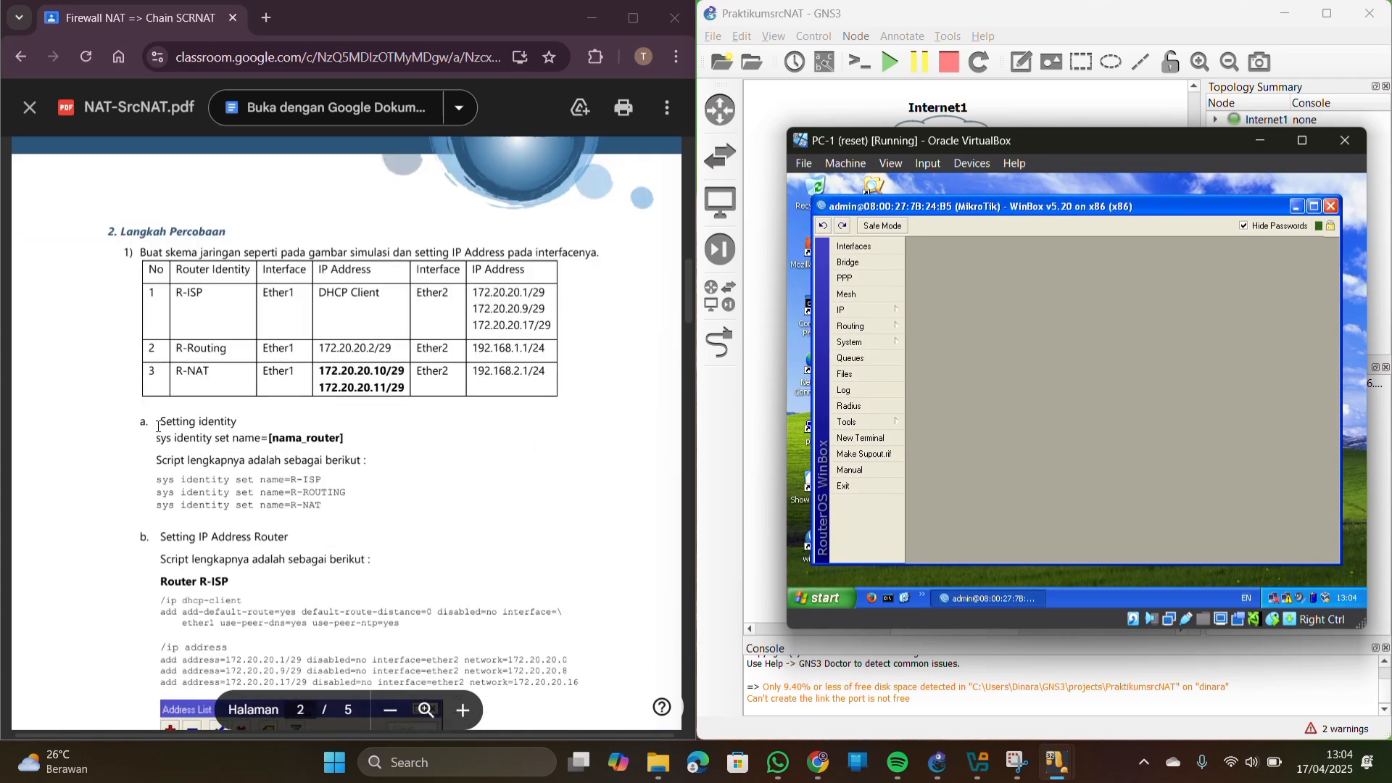
left_click_drag(159, 423, 313, 421)
left_click(488, 449)
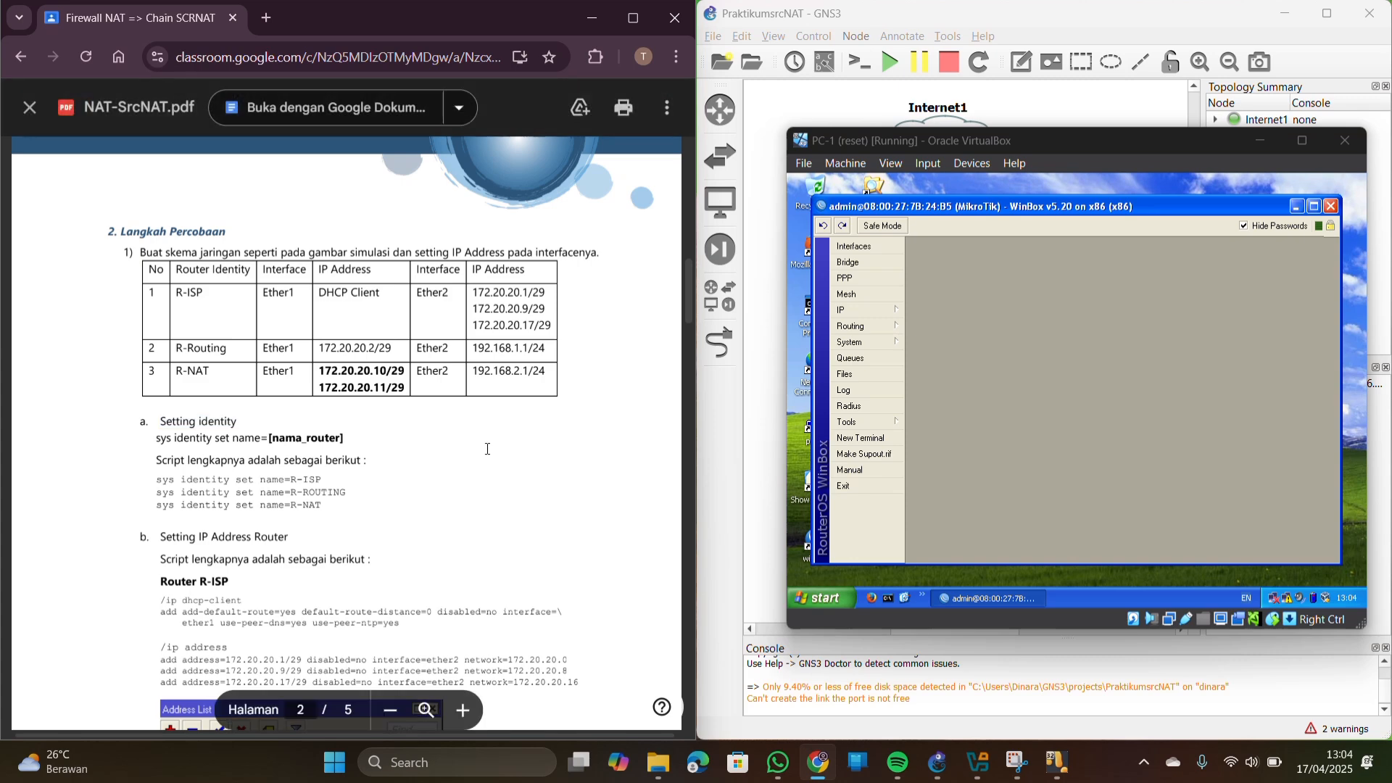
left_click(902, 342)
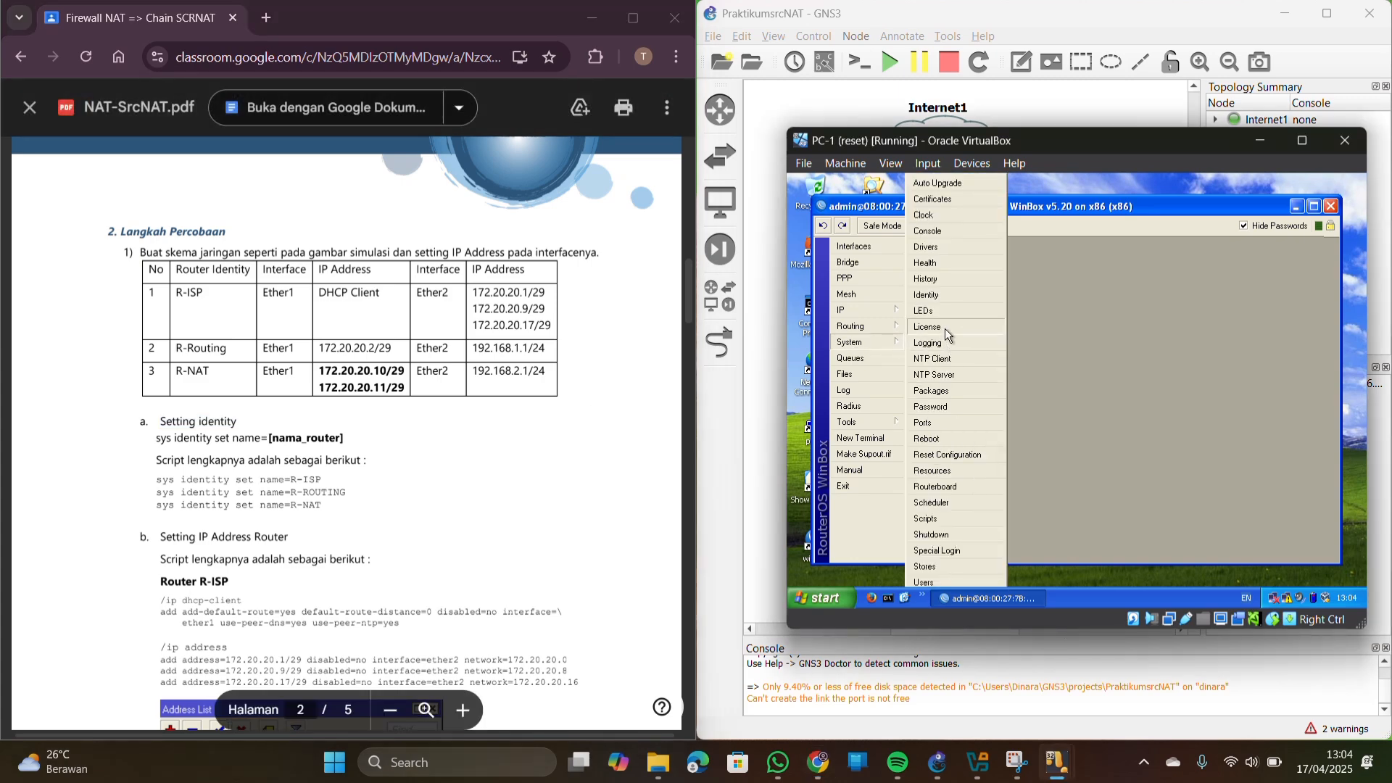
left_click(945, 297)
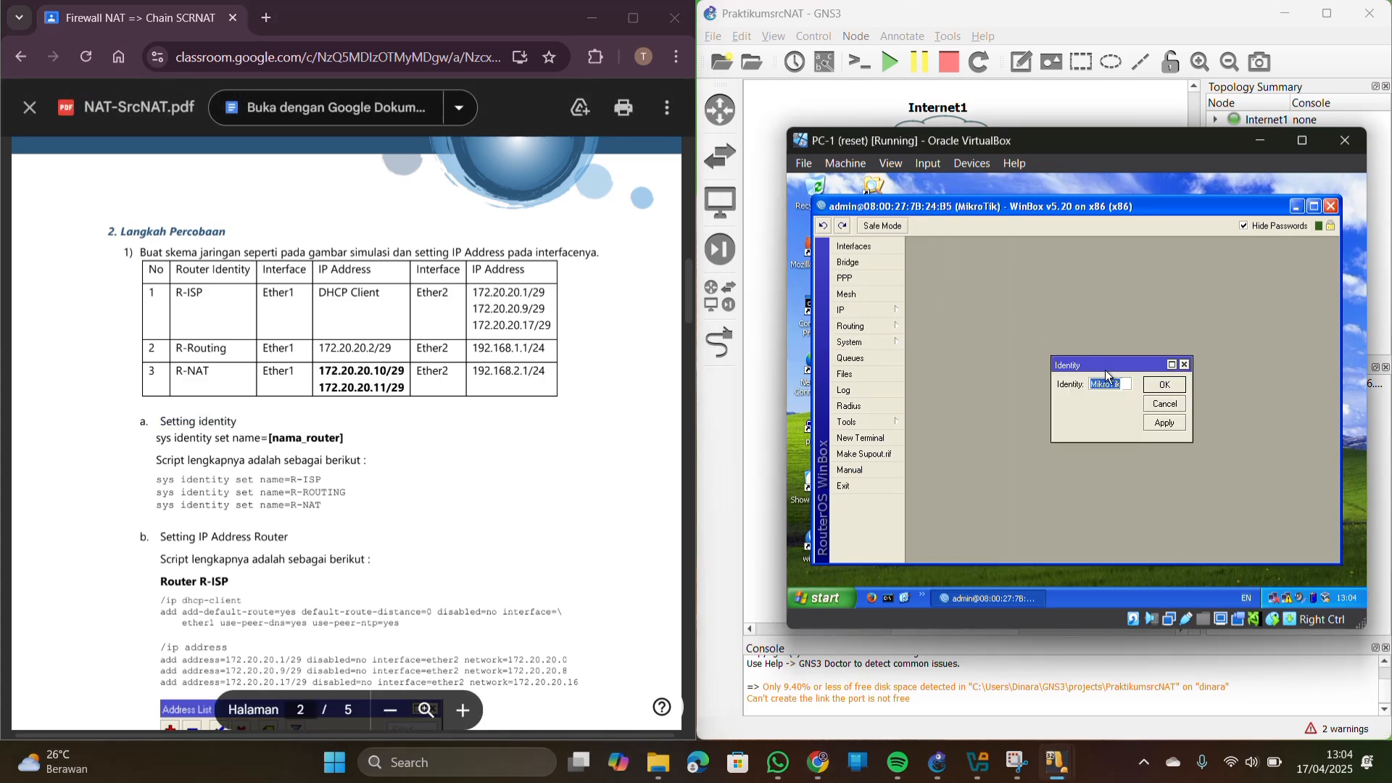
key("BackSpace")
type("R")
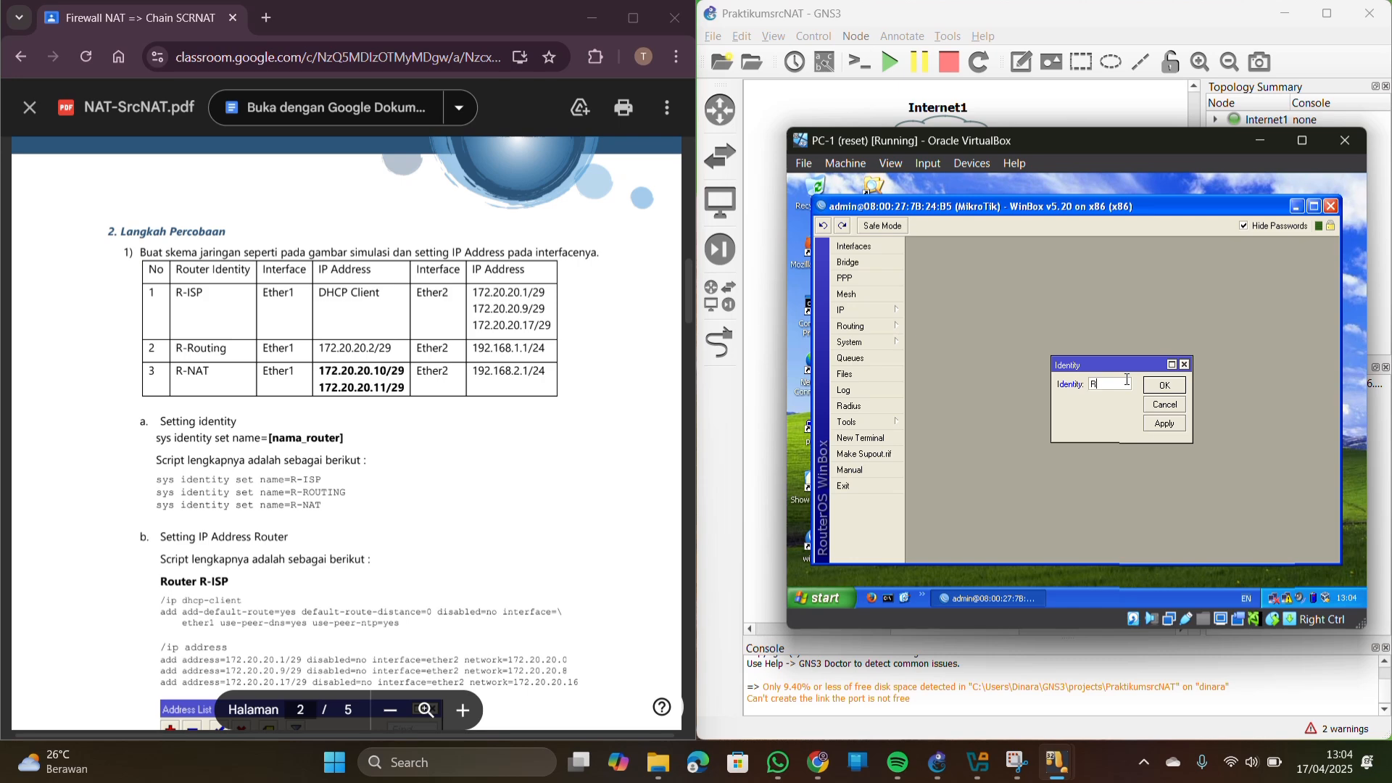
type("-ROUTING")
left_click(1163, 383)
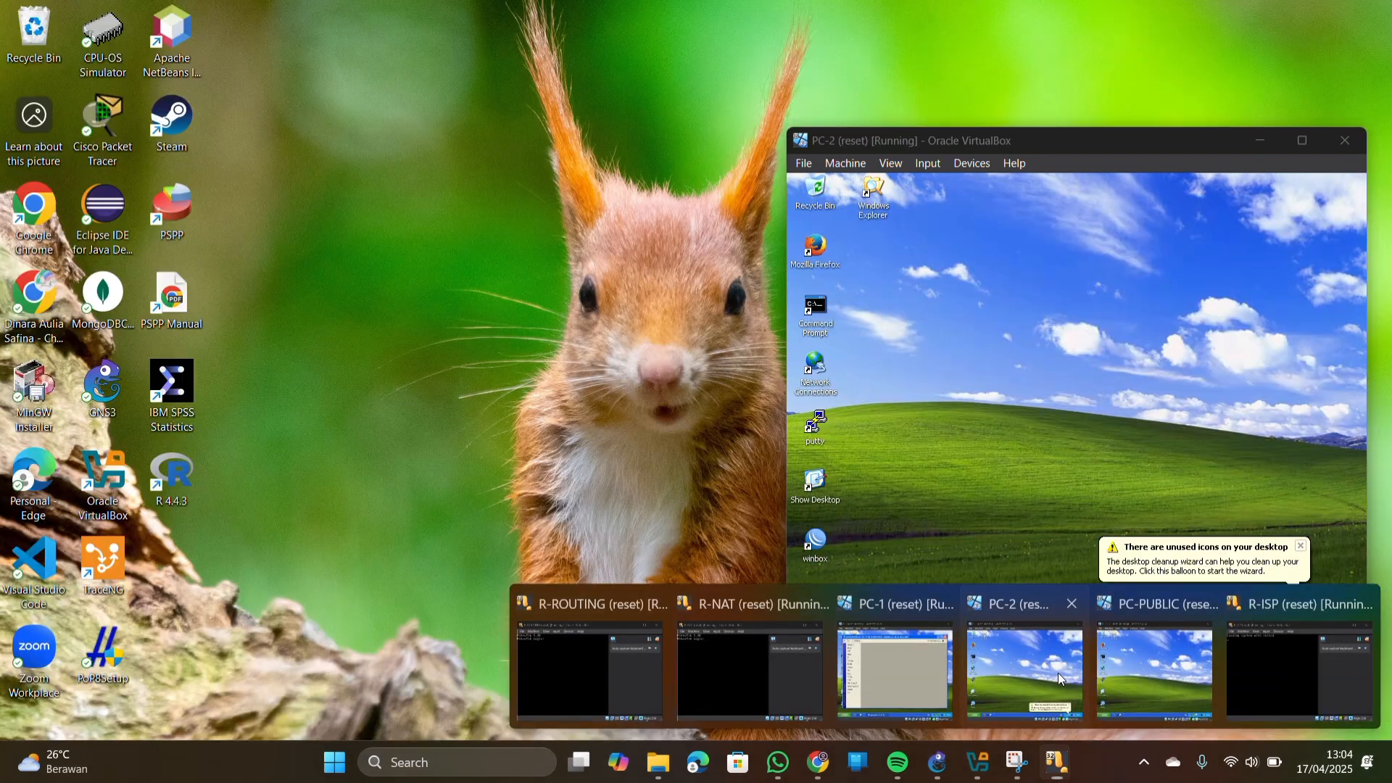
Switch to the PC-2 virtual machine and connect WinBox to its discovered MikroTik router by MAC address
left_click(1059, 673)
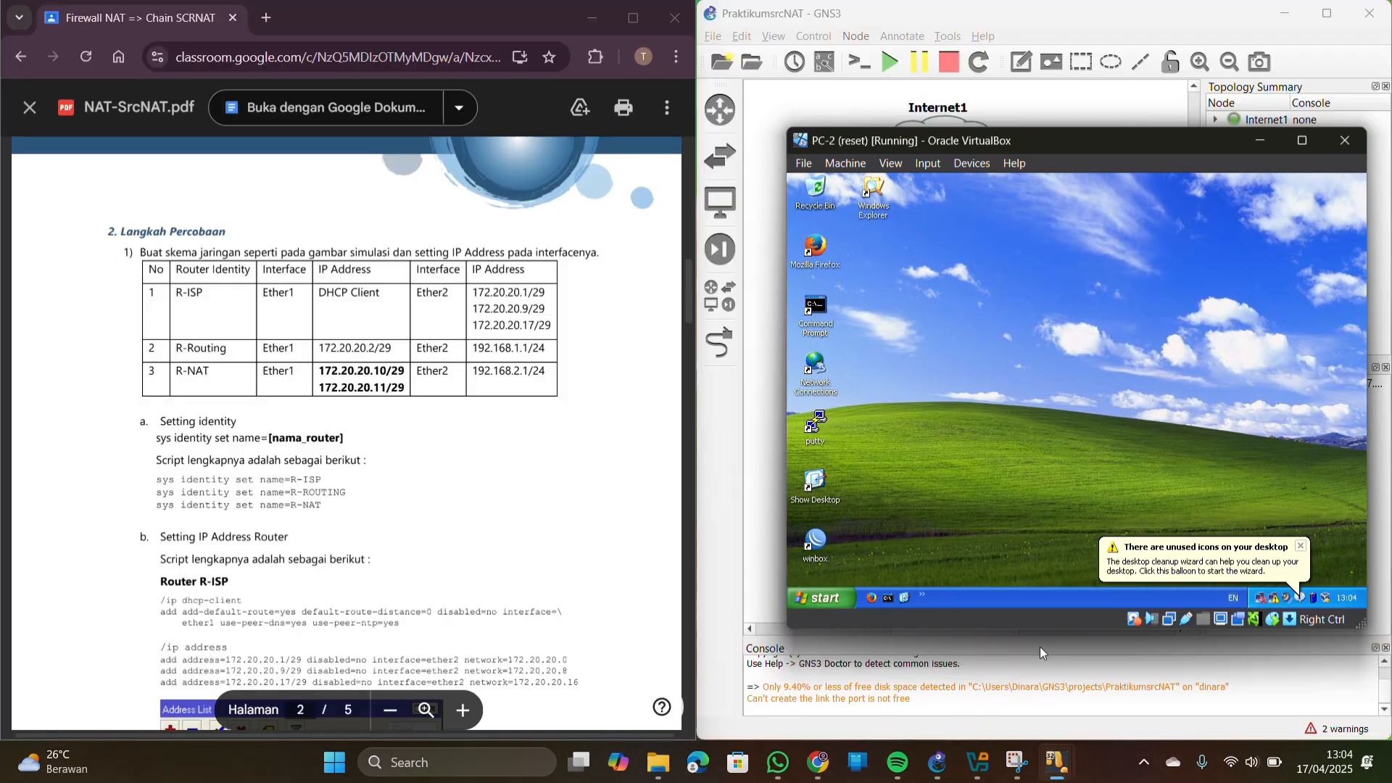
double_click(815, 540)
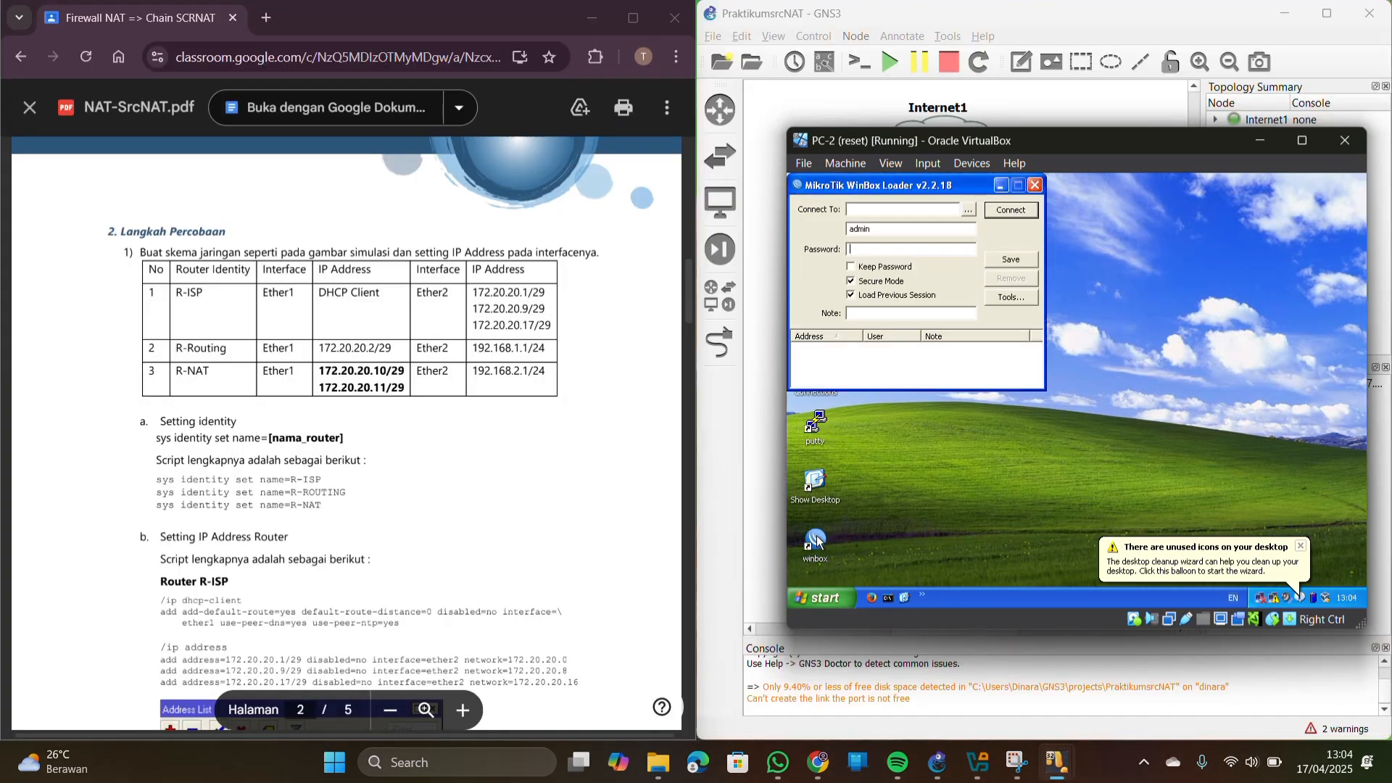
left_click(970, 208)
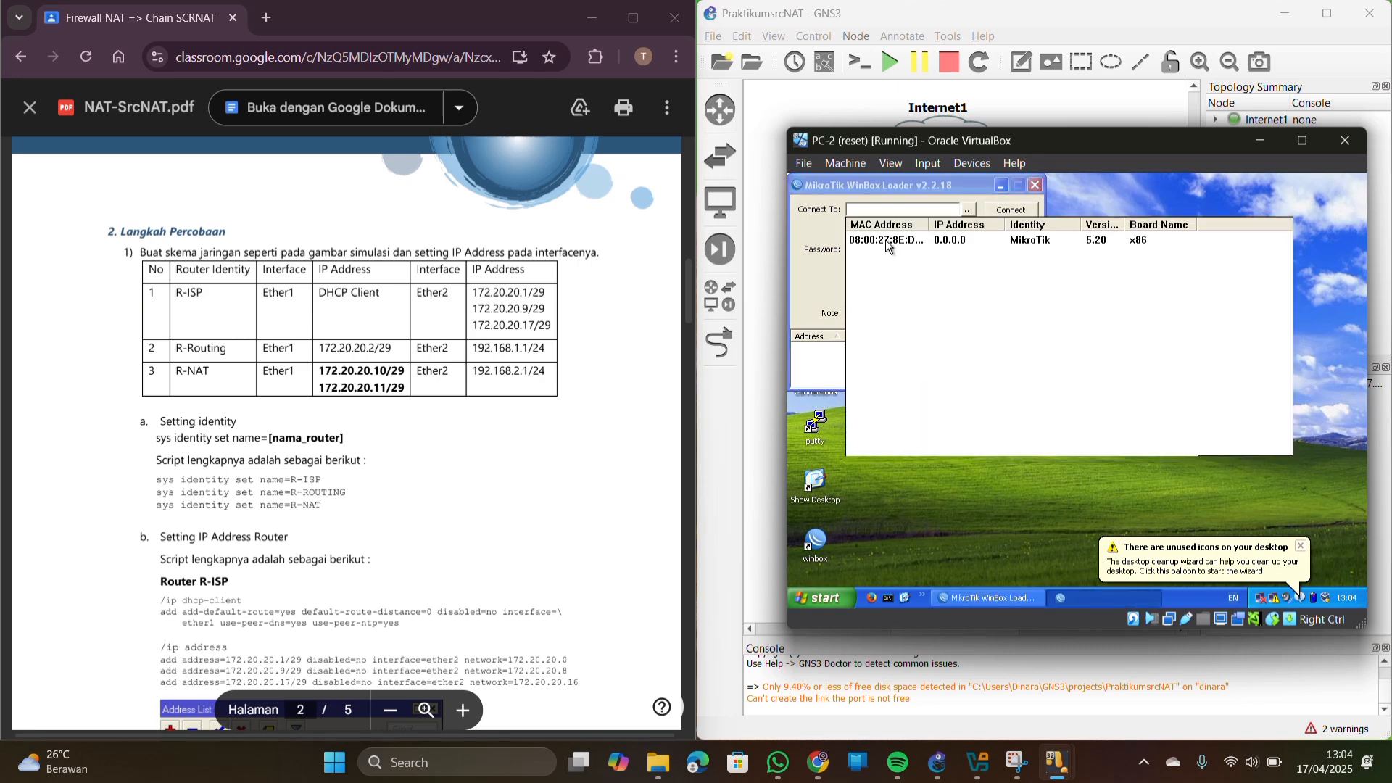
left_click(885, 241)
left_click(1011, 209)
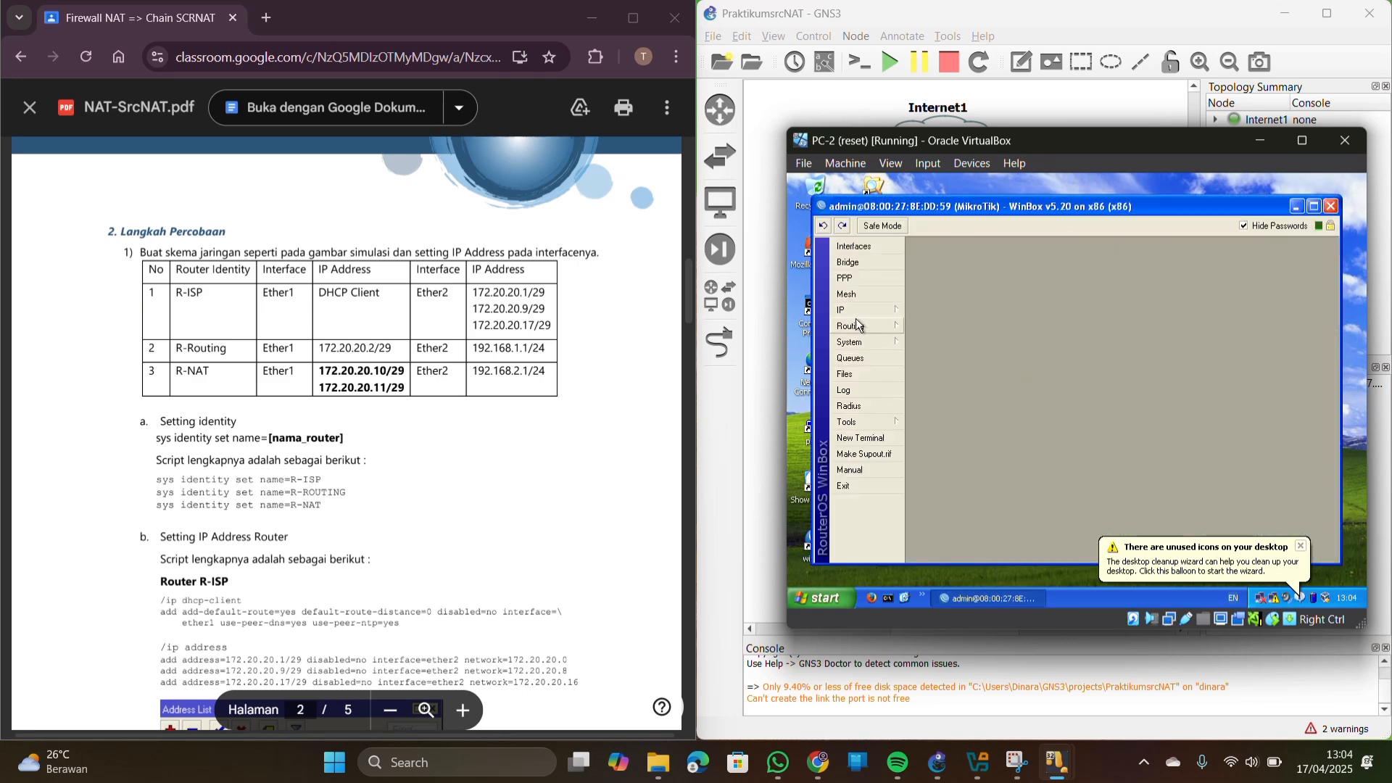
Set the system identity of the router connected to PC-2 to R-NAT
left_click(864, 346)
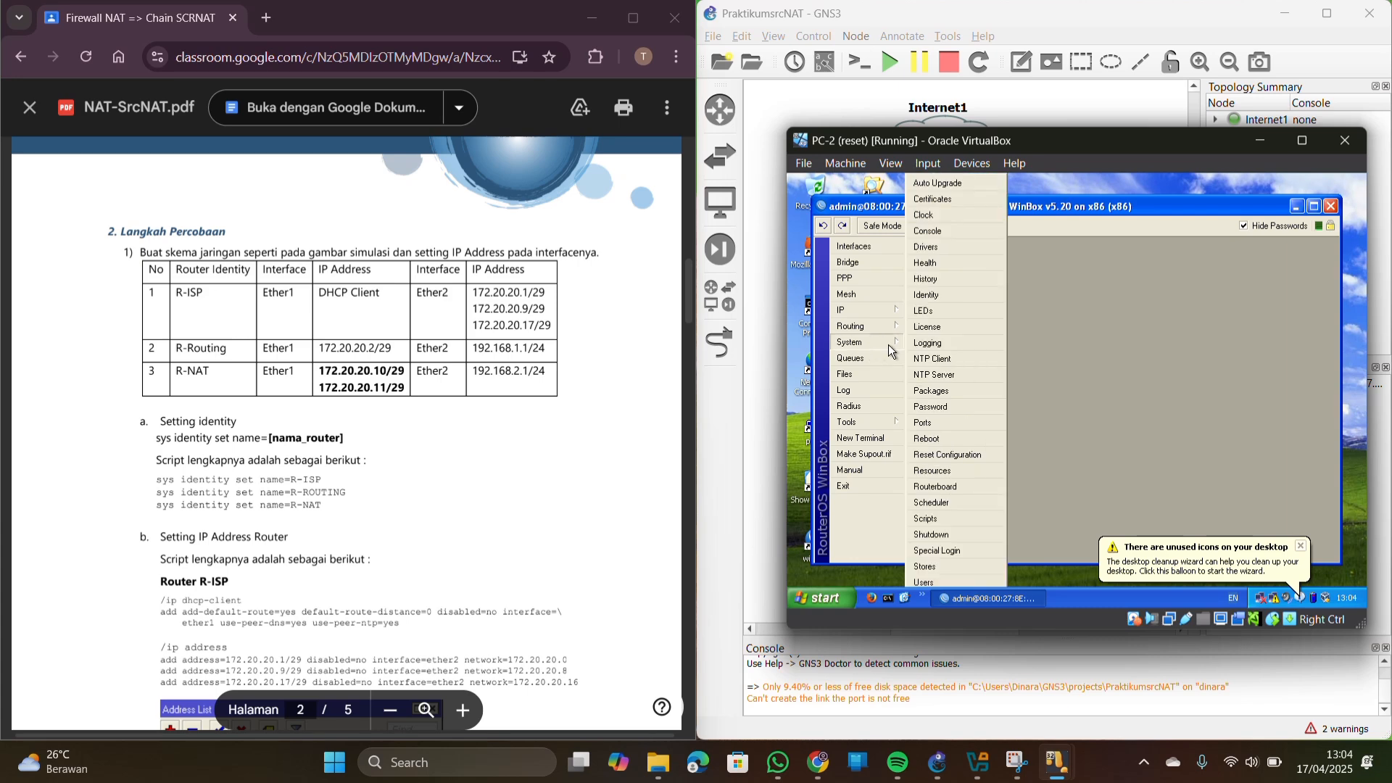
left_click(927, 296)
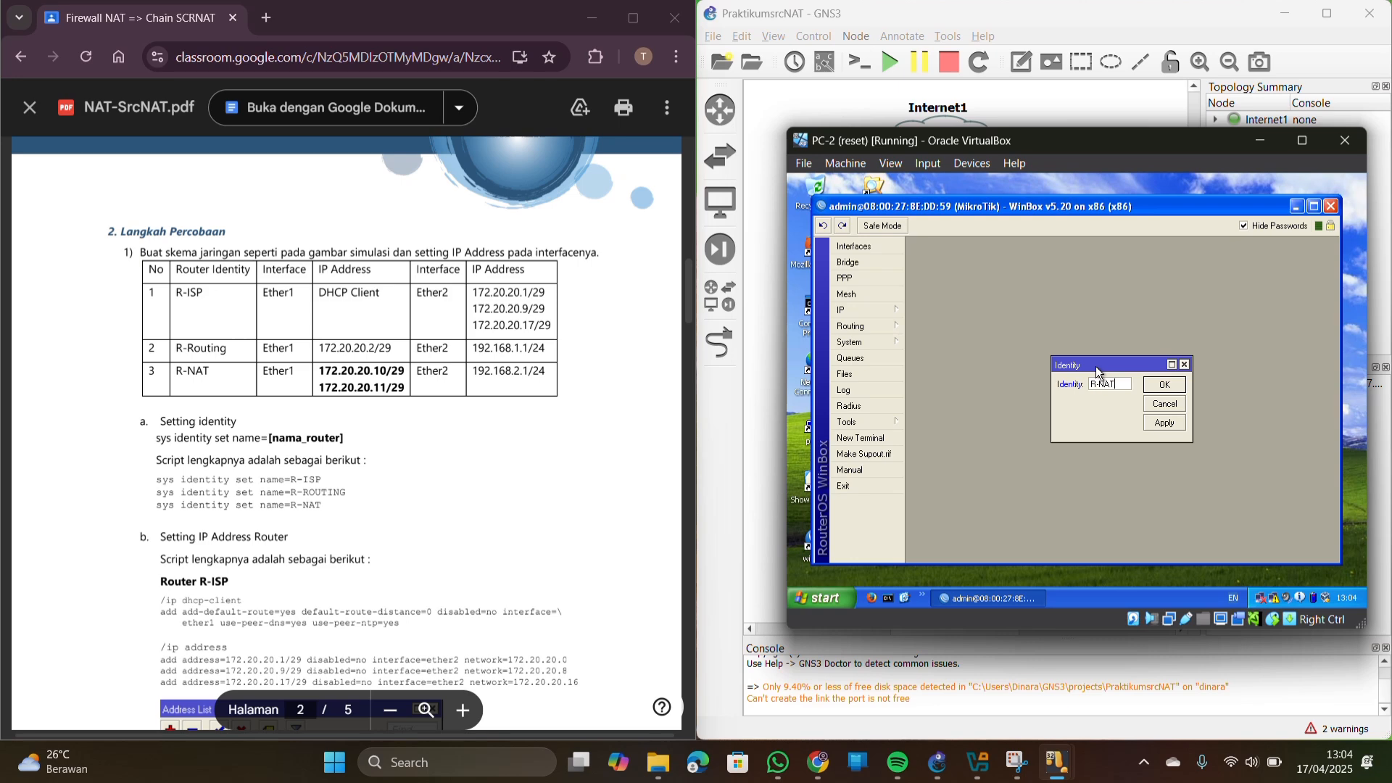
type("R-NAT")
key("Return")
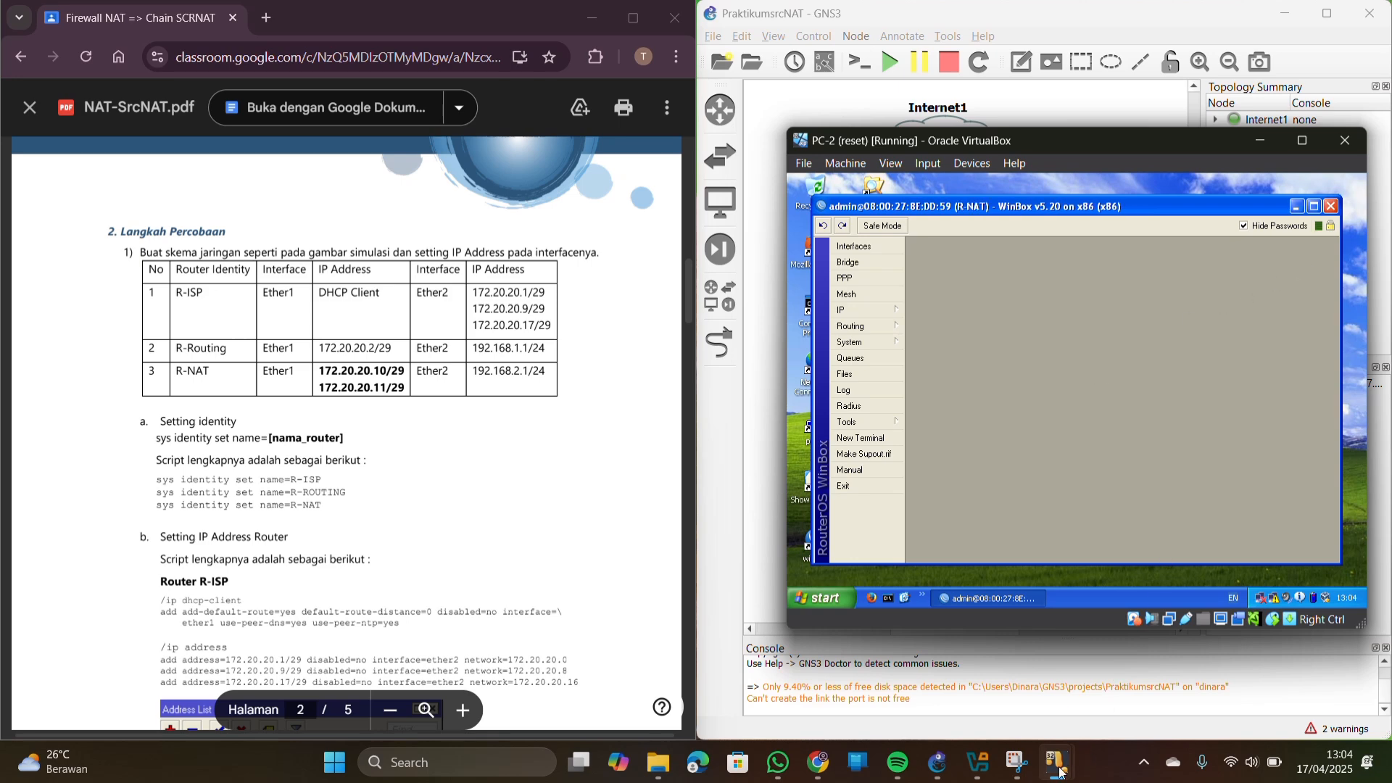
Switch to the PC-PUBLIC virtual machine and connect WinBox to the discovered router with the identity MikroTik
mouse_move(1057, 762)
left_click(1131, 691)
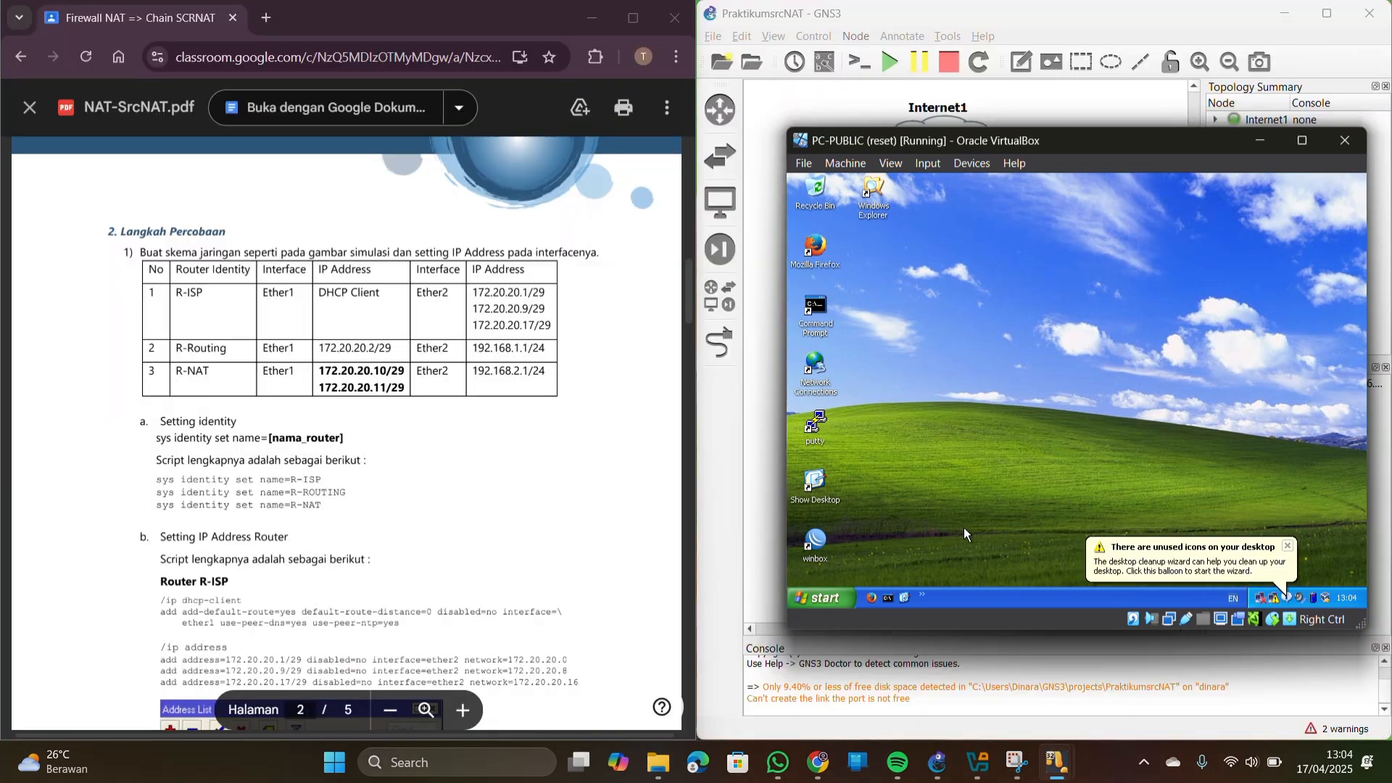
double_click(815, 539)
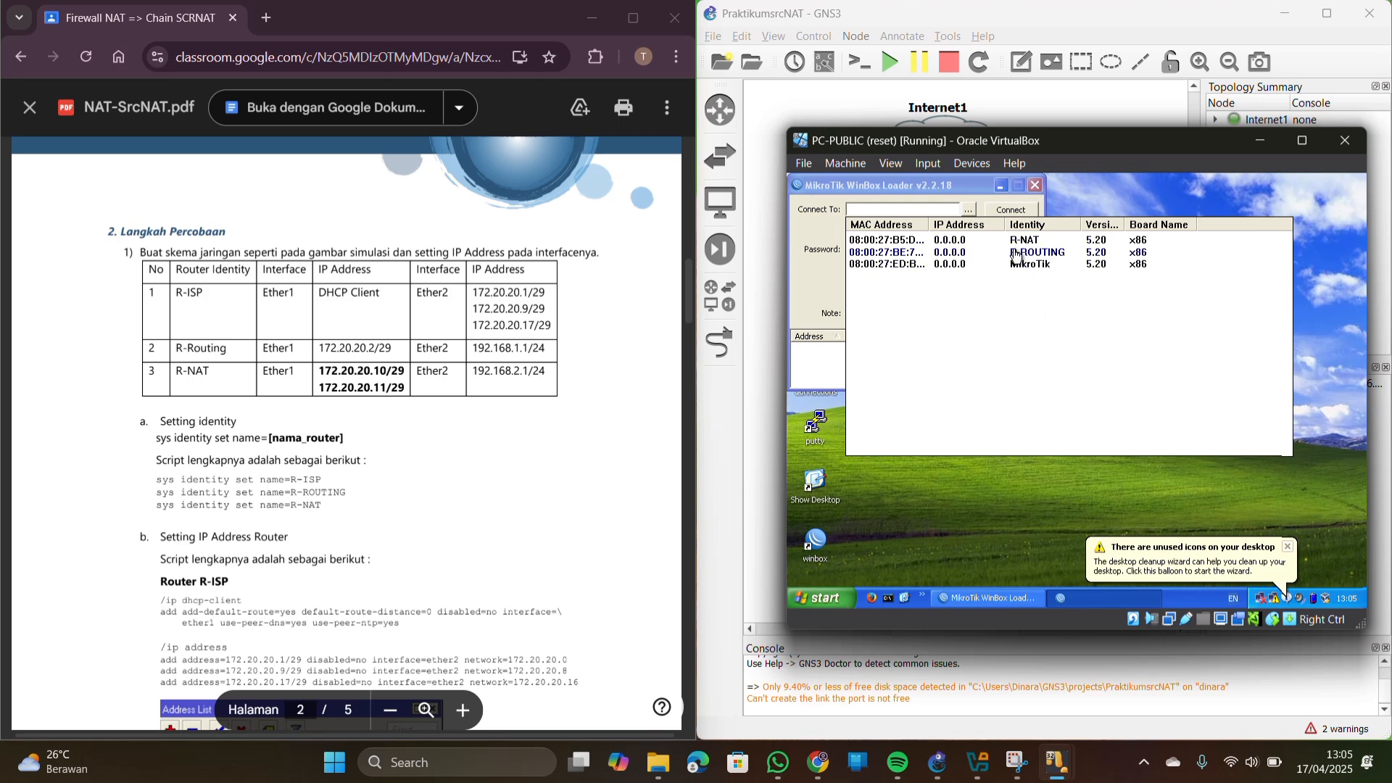
left_click(895, 267)
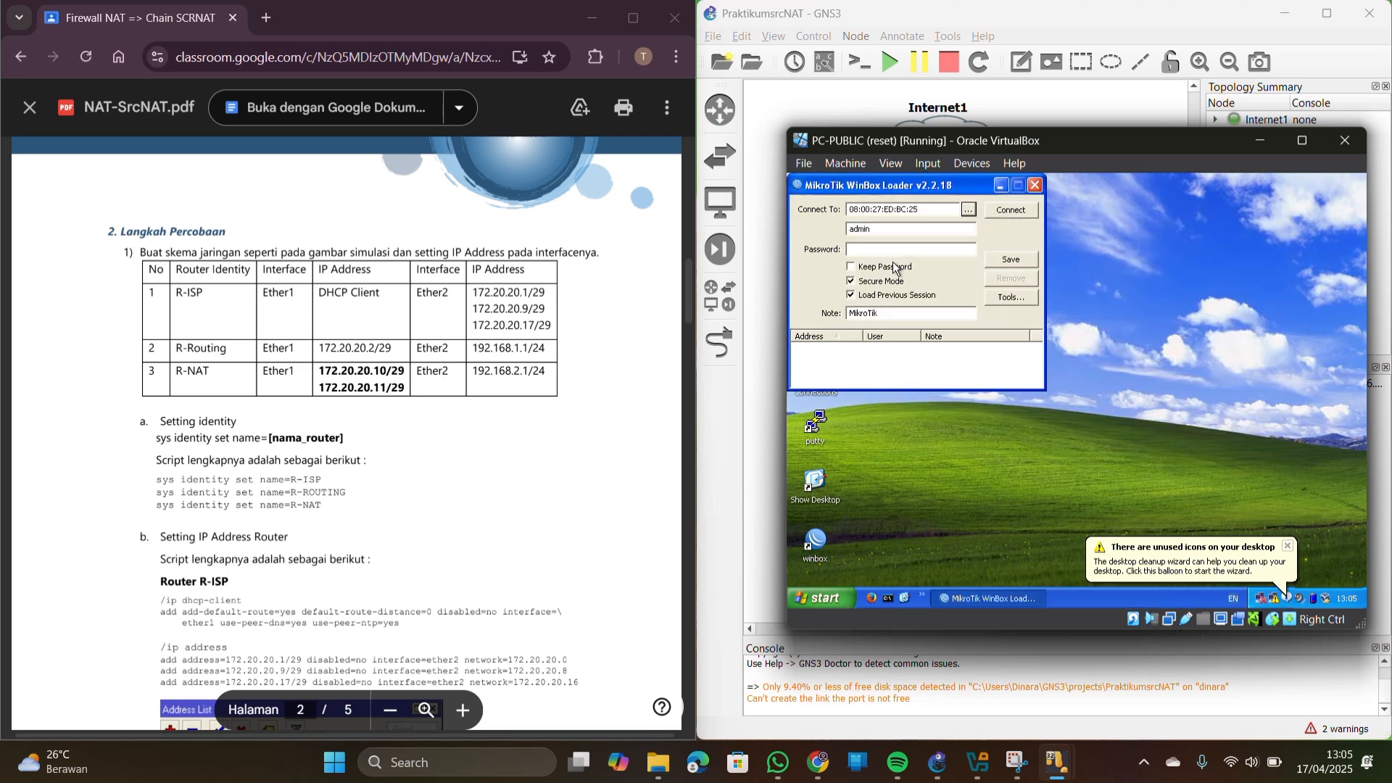
left_click(1012, 210)
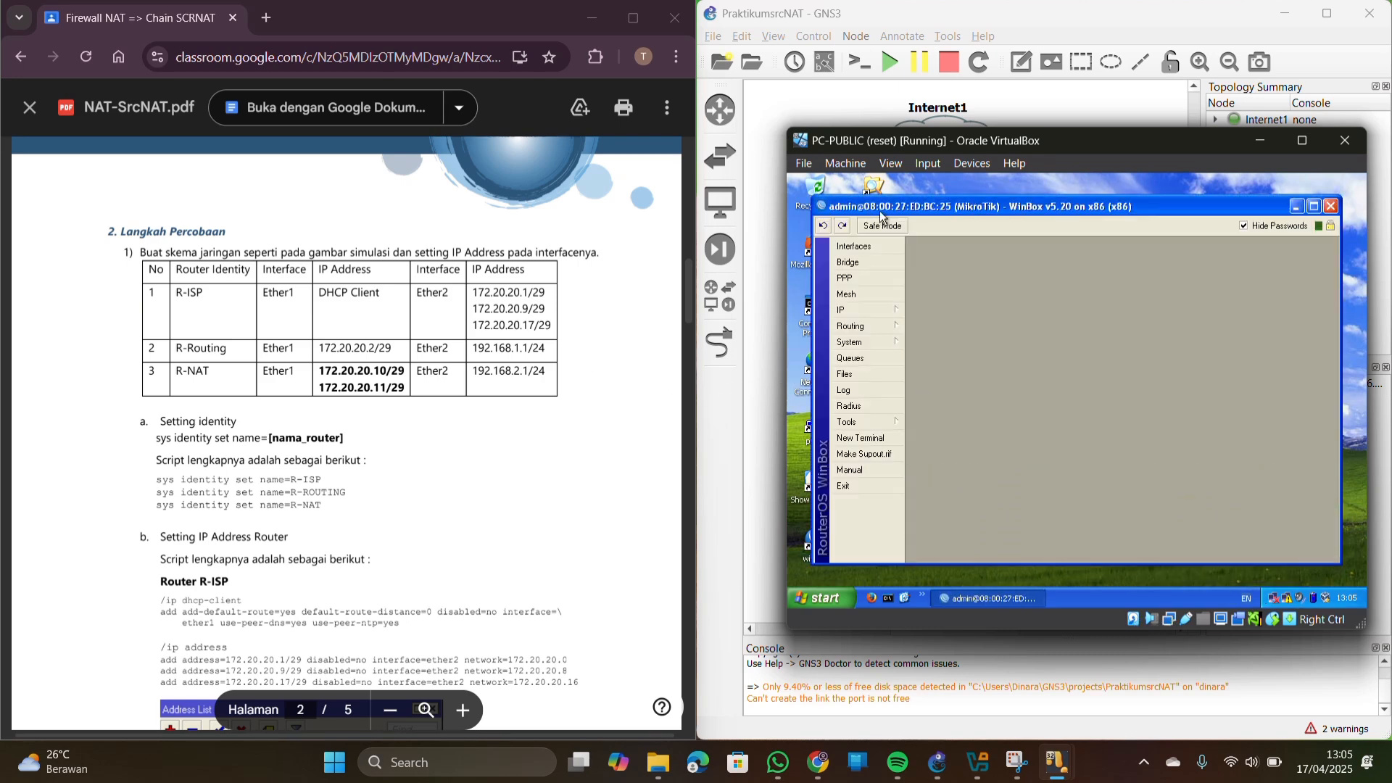
Set the system identity of the router connected to PC-PUBLIC to R-ISP
left_click(852, 342)
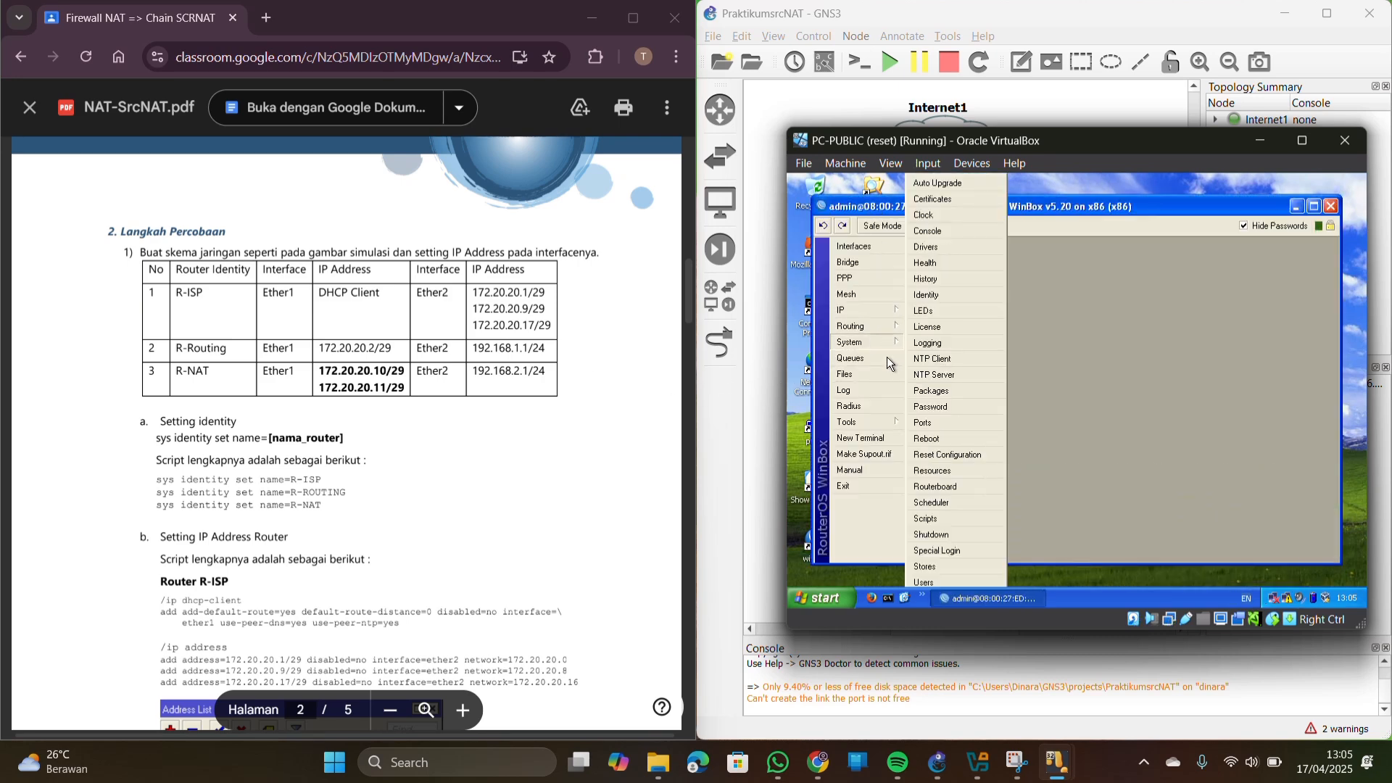
left_click(935, 296)
key("BackSpace")
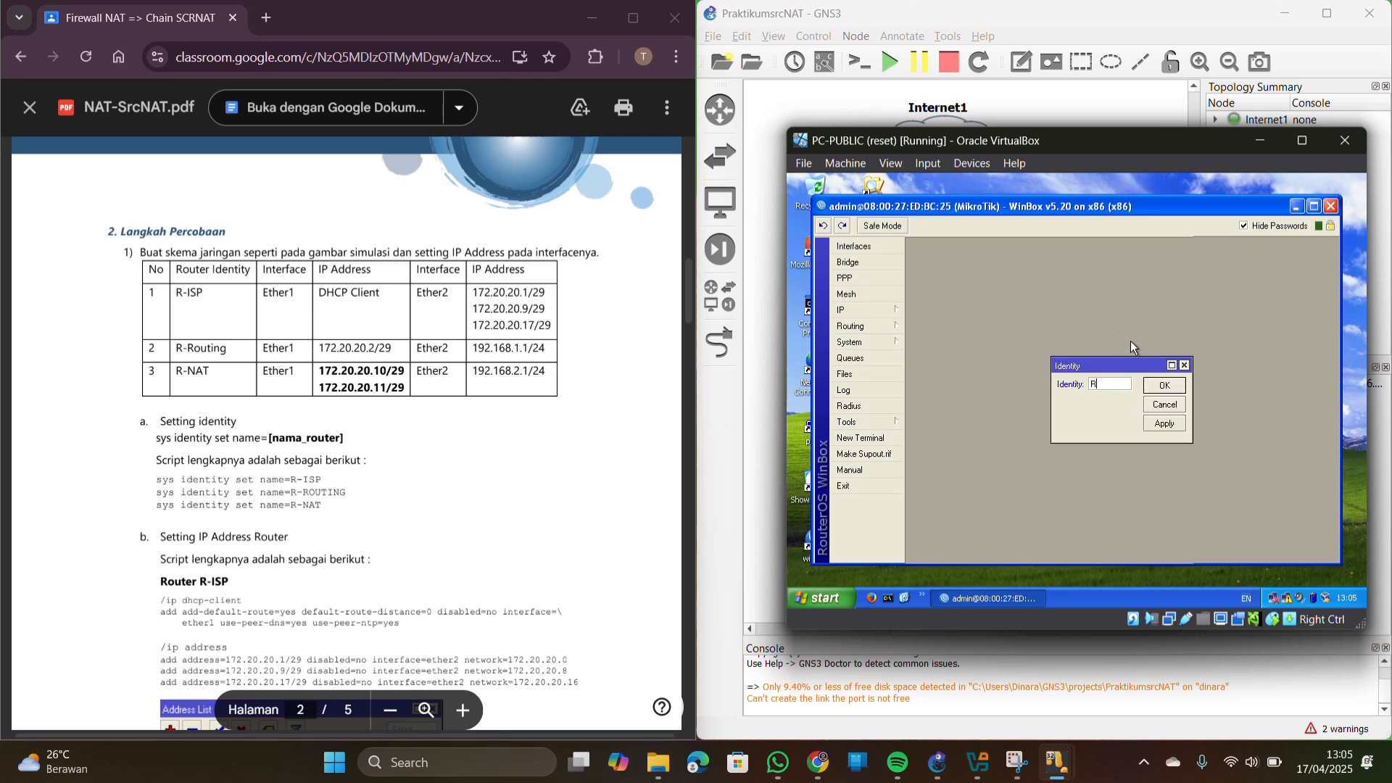
key("Return")
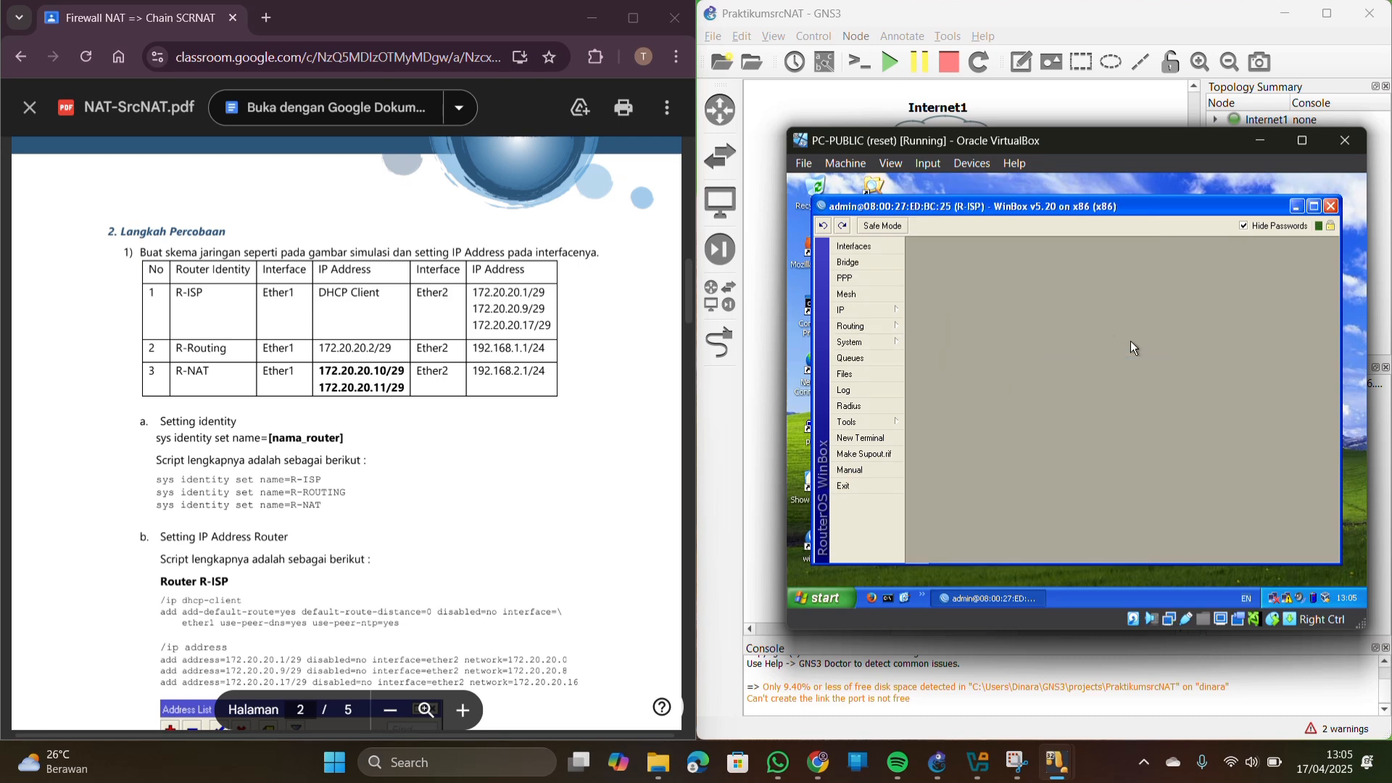
Add the IP address 172.20.20.1/29 on interface ether2 to R-ISP's address list
scroll(409, 523, "down", 3)
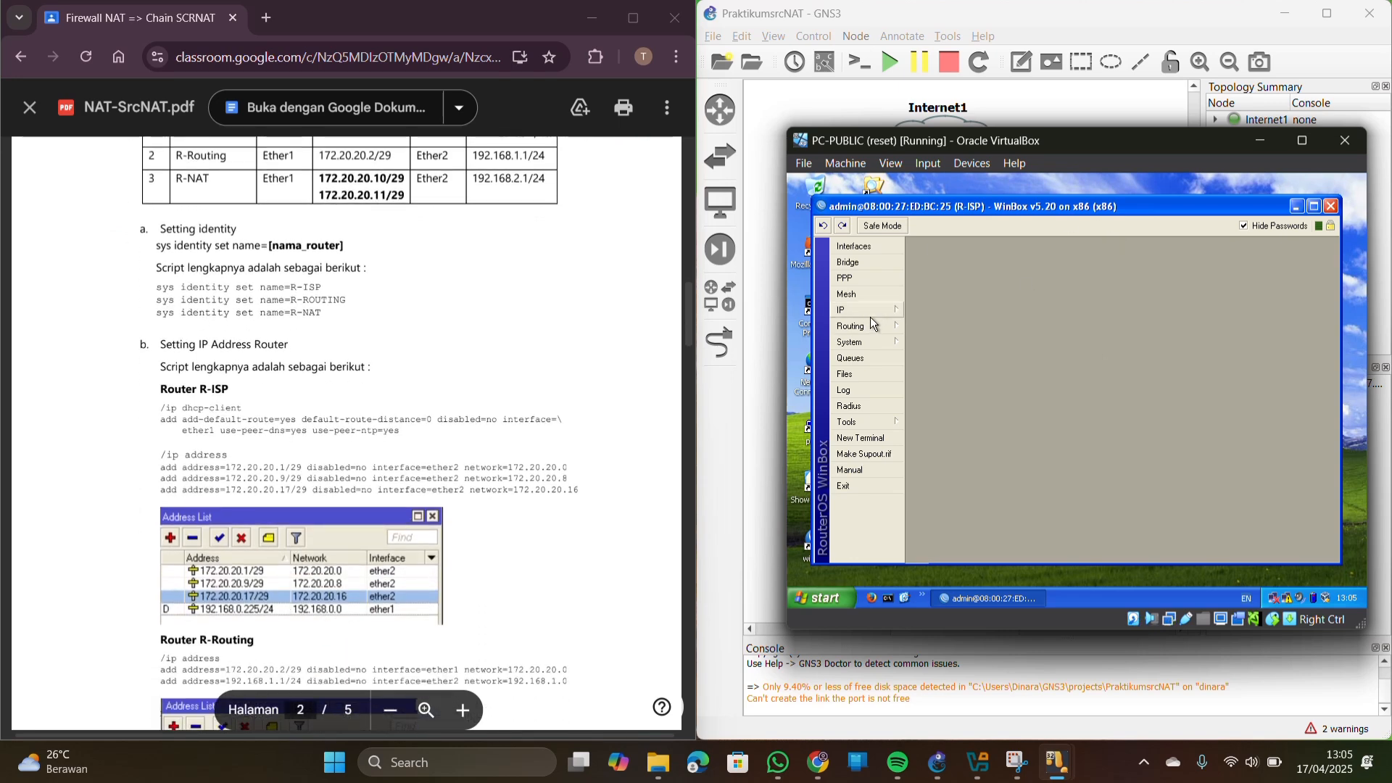
mouse_move(871, 317)
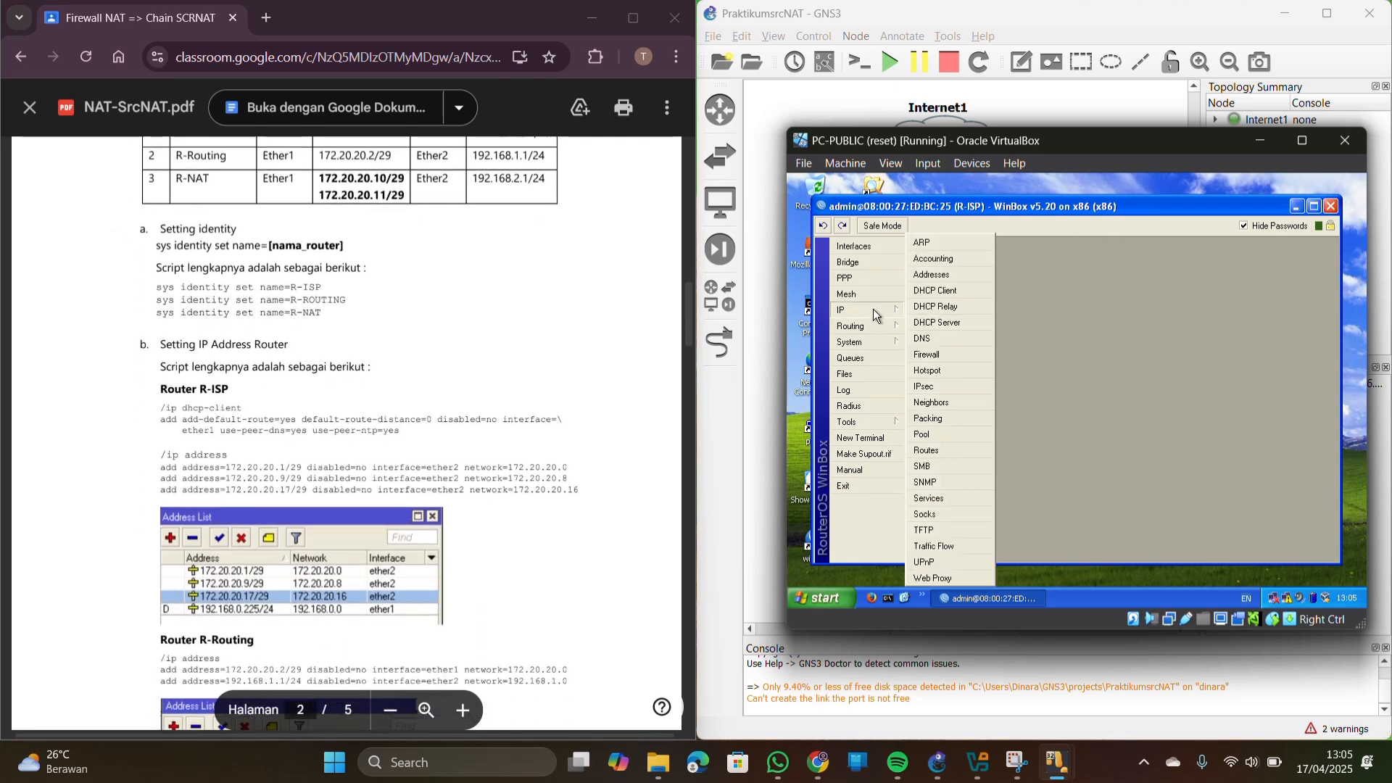
left_click(952, 275)
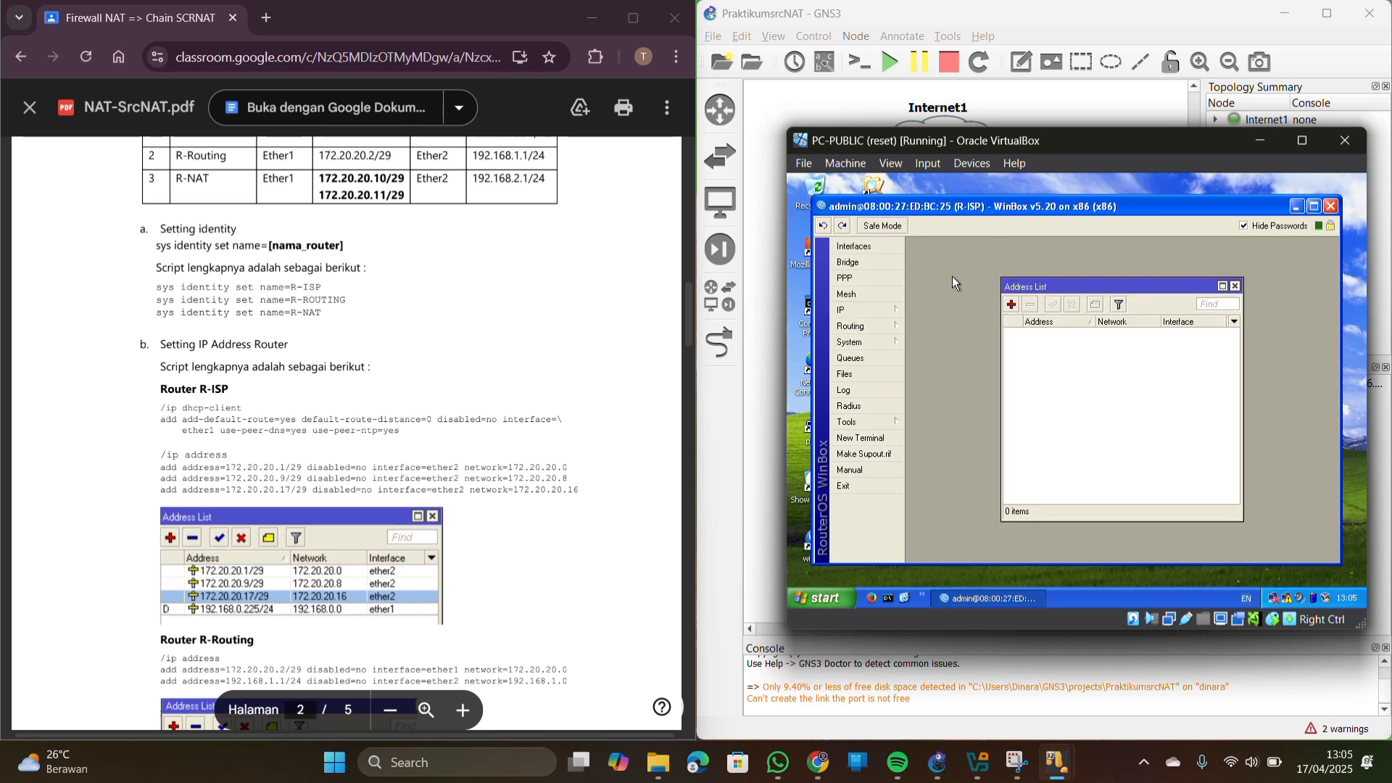
left_click(1012, 305)
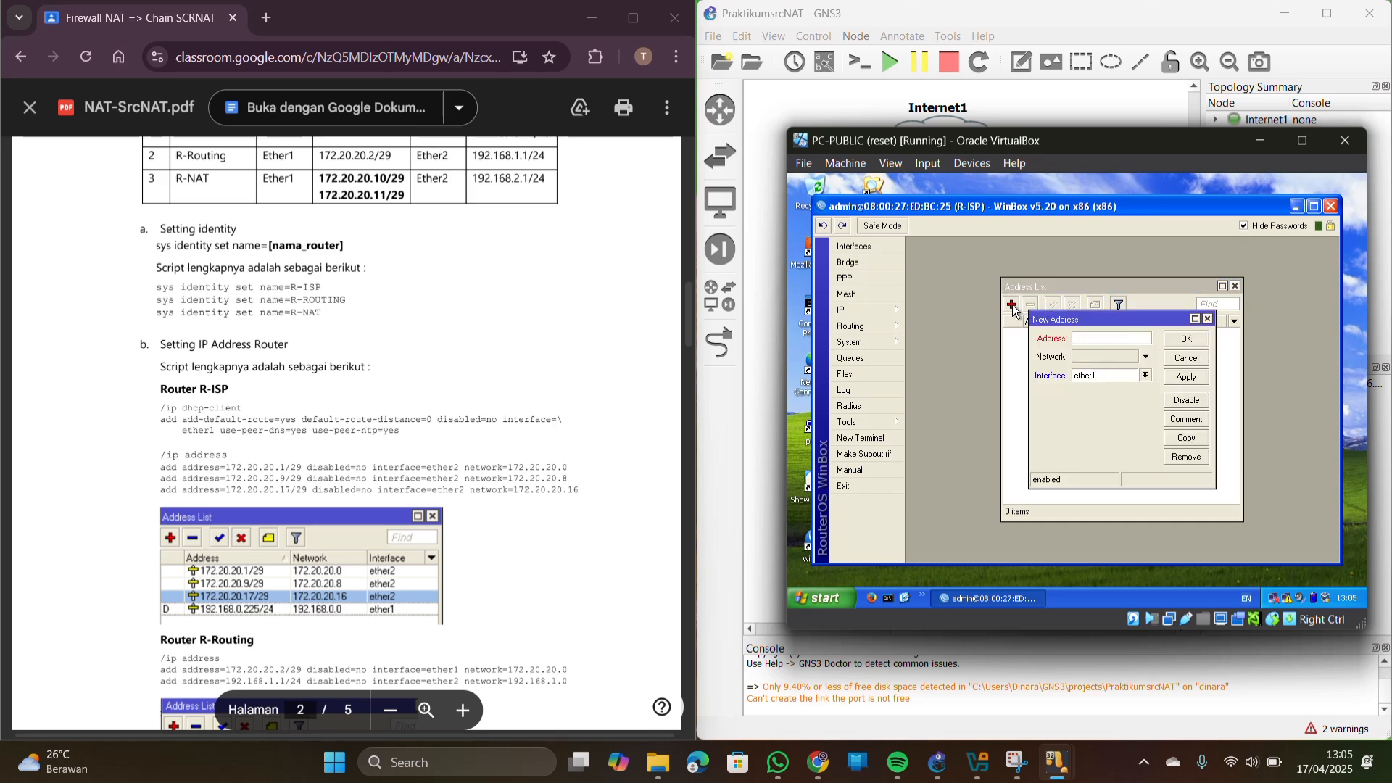
type("172.20.20.1/29")
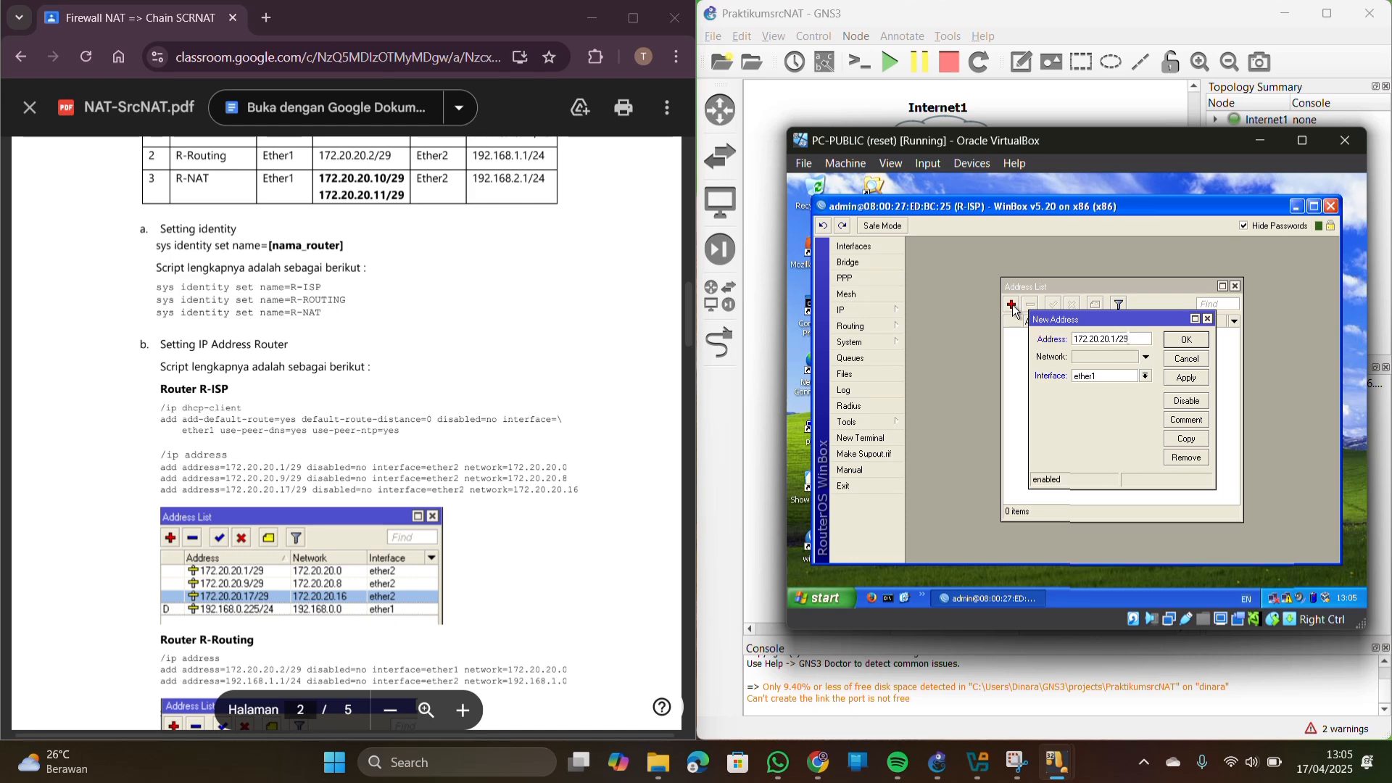
left_click(1145, 375)
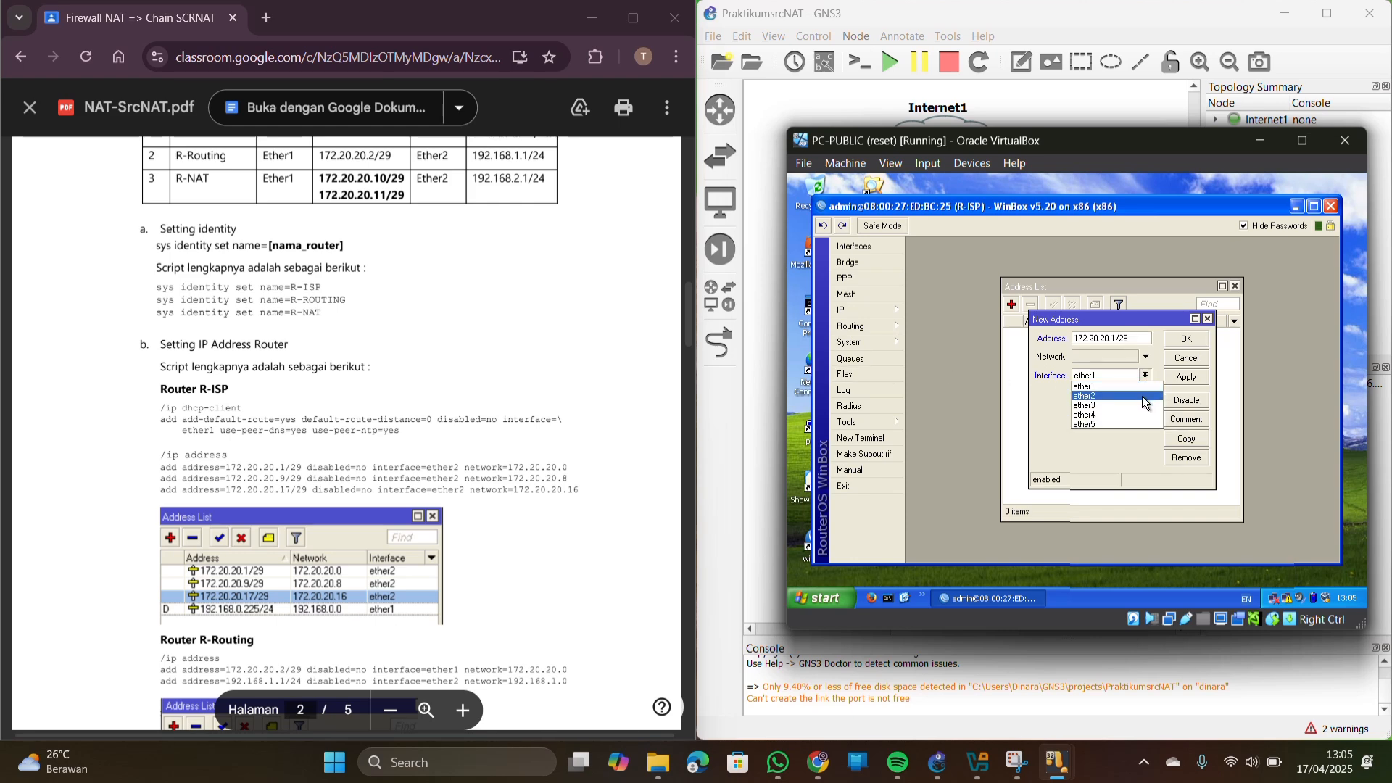
left_click(1143, 397)
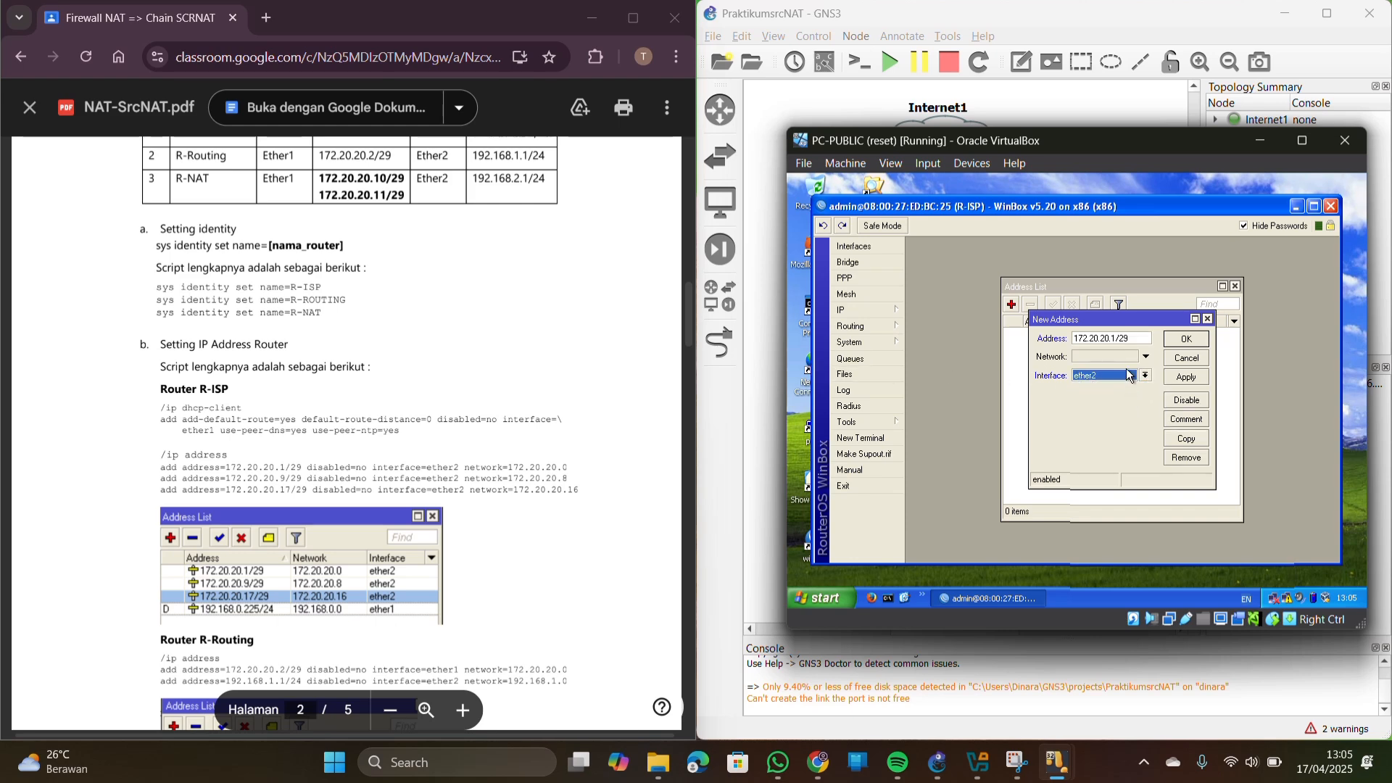
left_click(1182, 339)
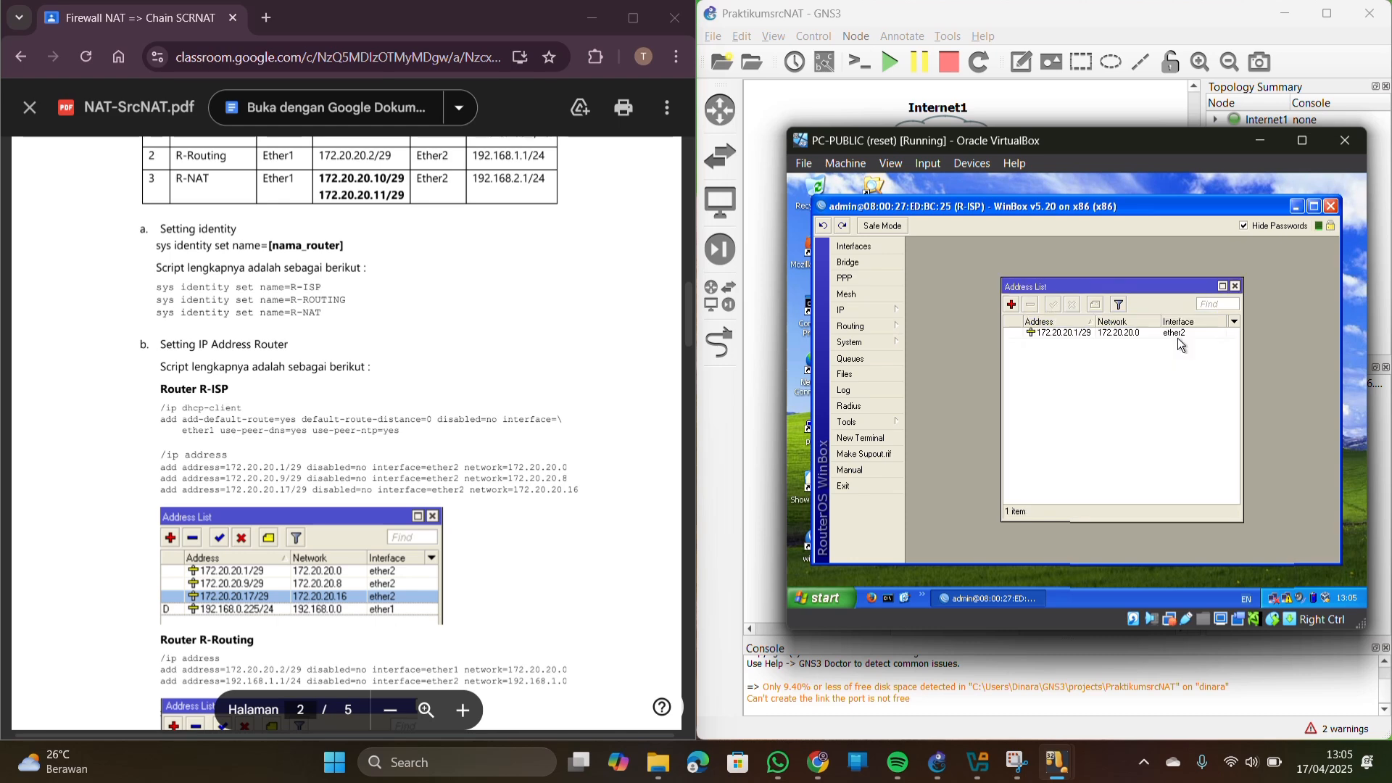
Add the IP address 172.20.20.9/29 on interface ether2 to R-ISP's address list
left_click(1014, 305)
type("1")
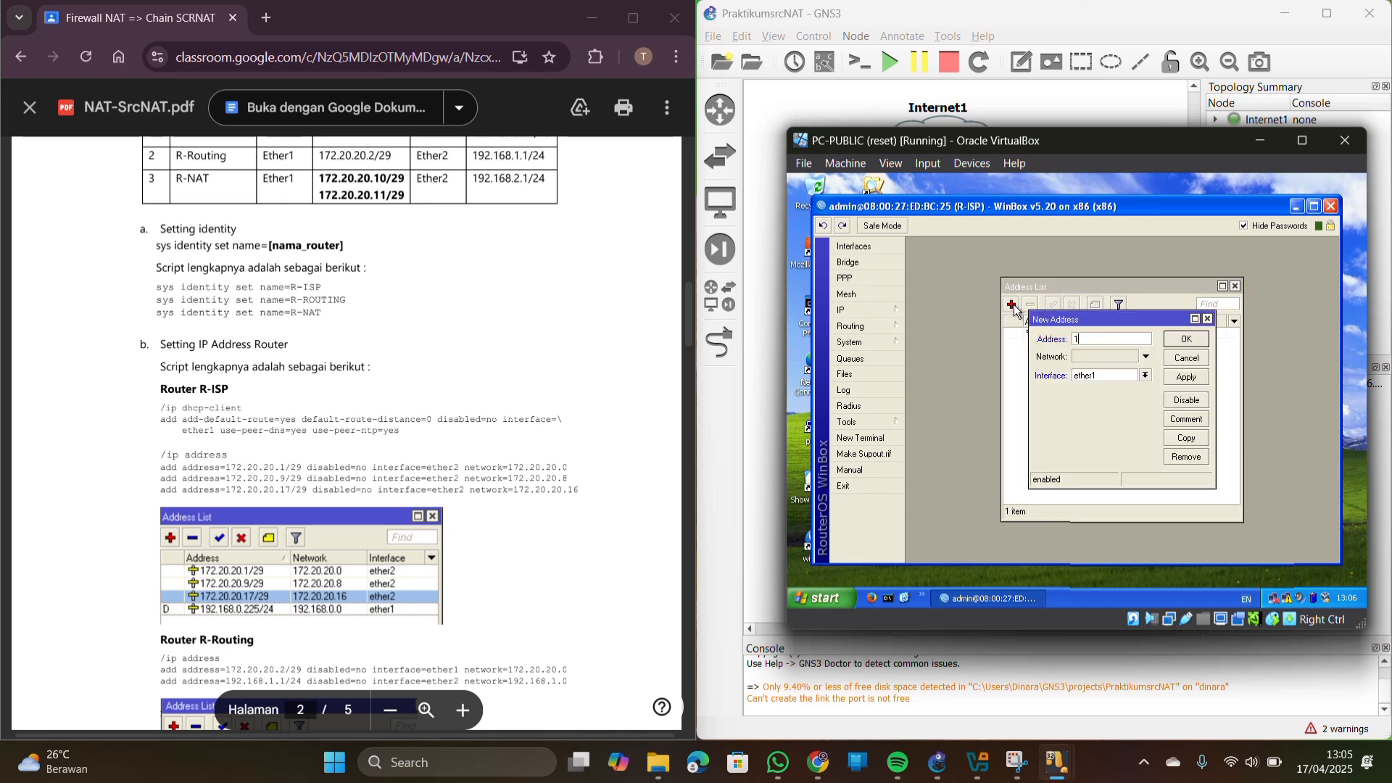
type("72.20.20.9/29")
left_click(1146, 378)
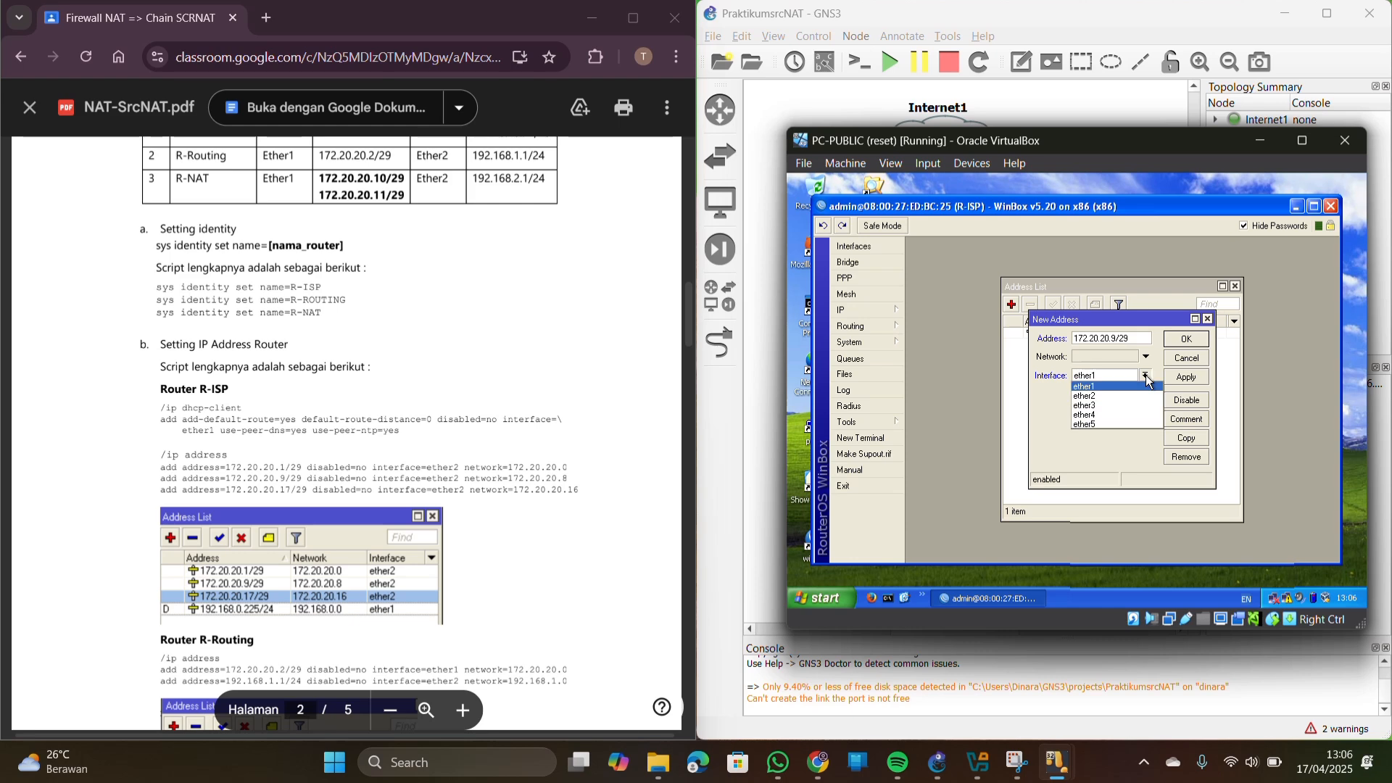
left_click(1143, 399)
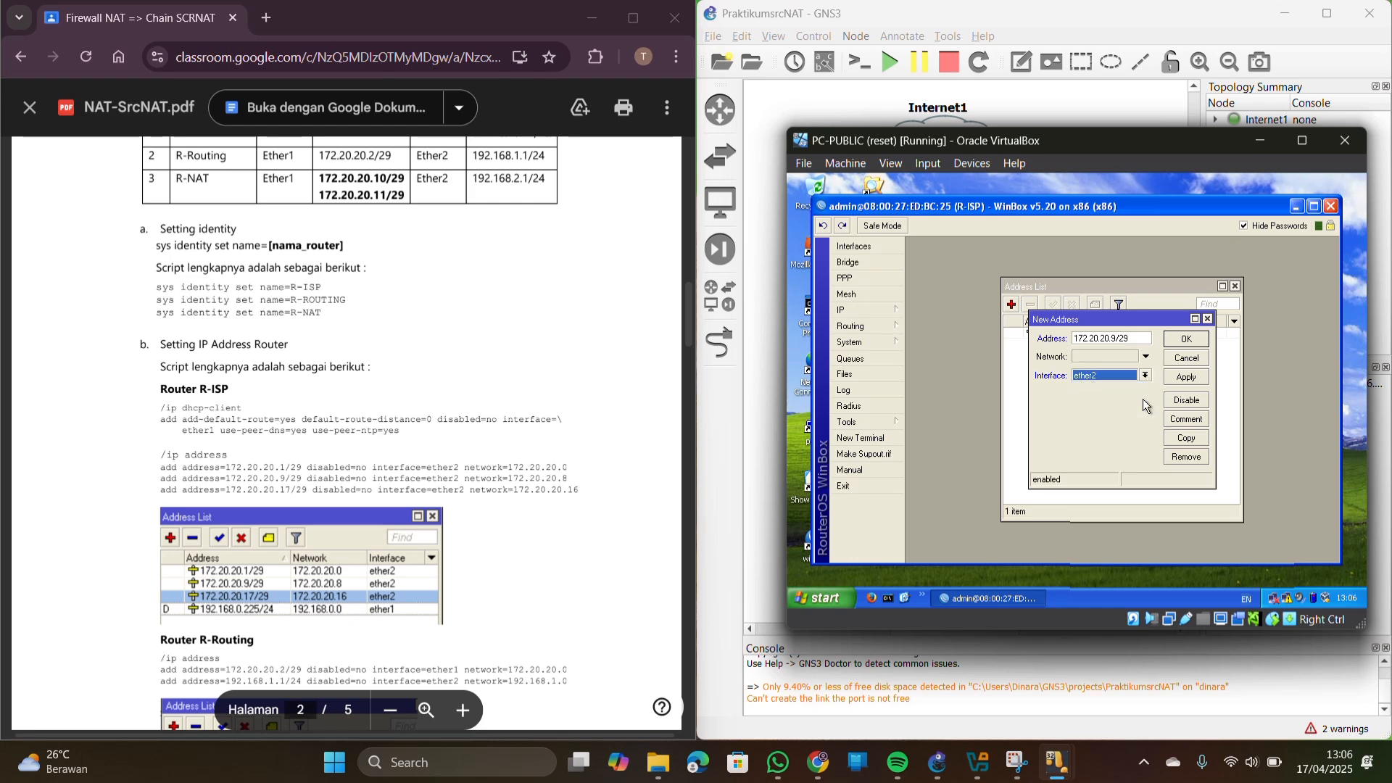
left_click(1187, 339)
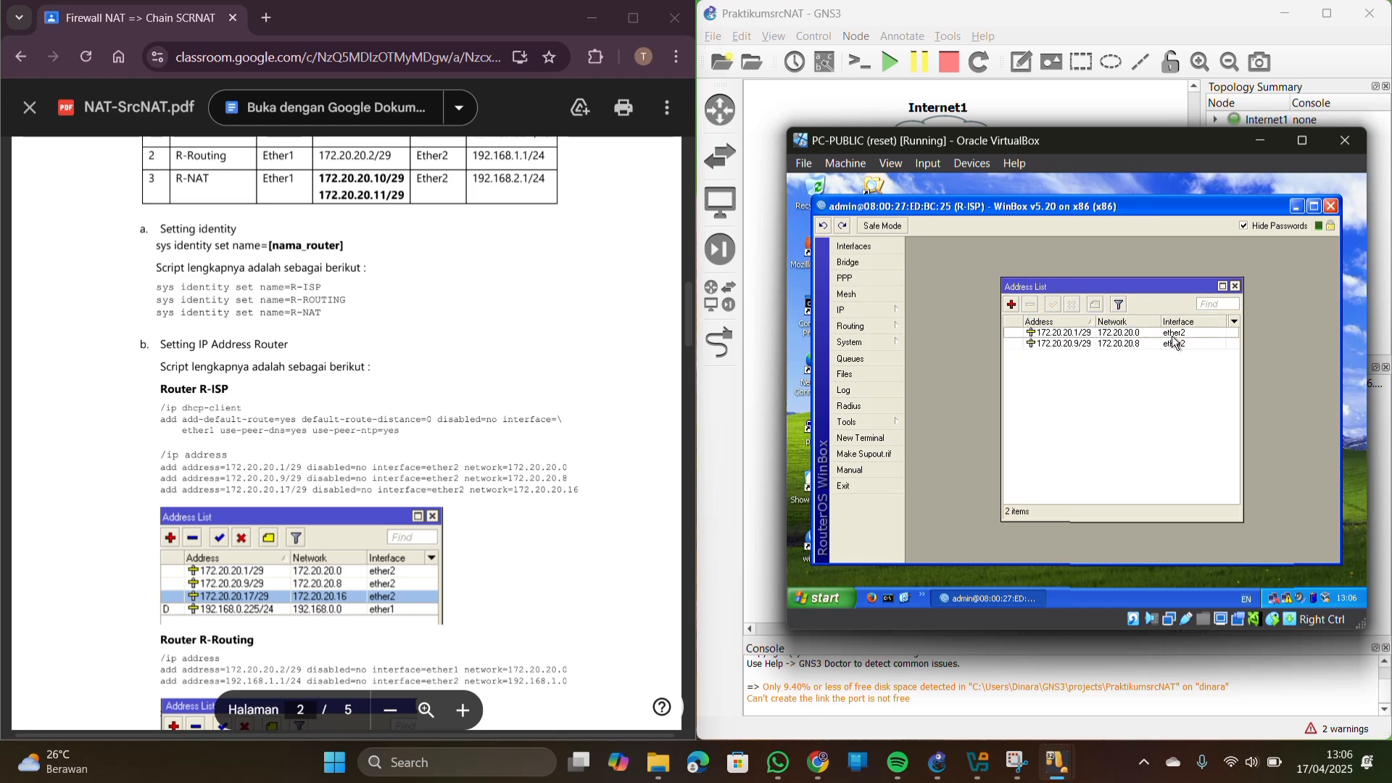
Add the IP address 172.20.20.17/29 on interface ether2 to R-ISP's address list
left_click(1012, 305)
key("BackSpace")
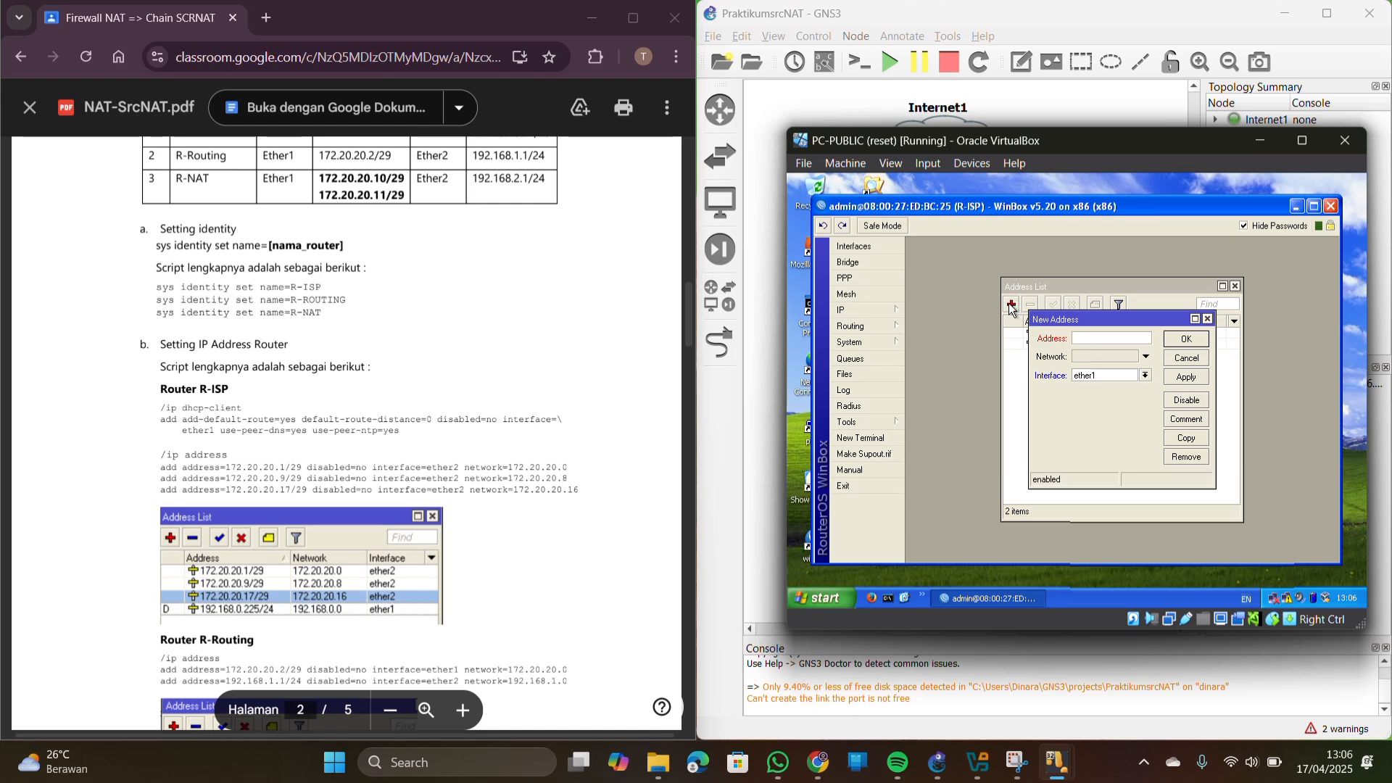
type("172.20.20.17/29")
left_click(1150, 376)
left_click(1145, 395)
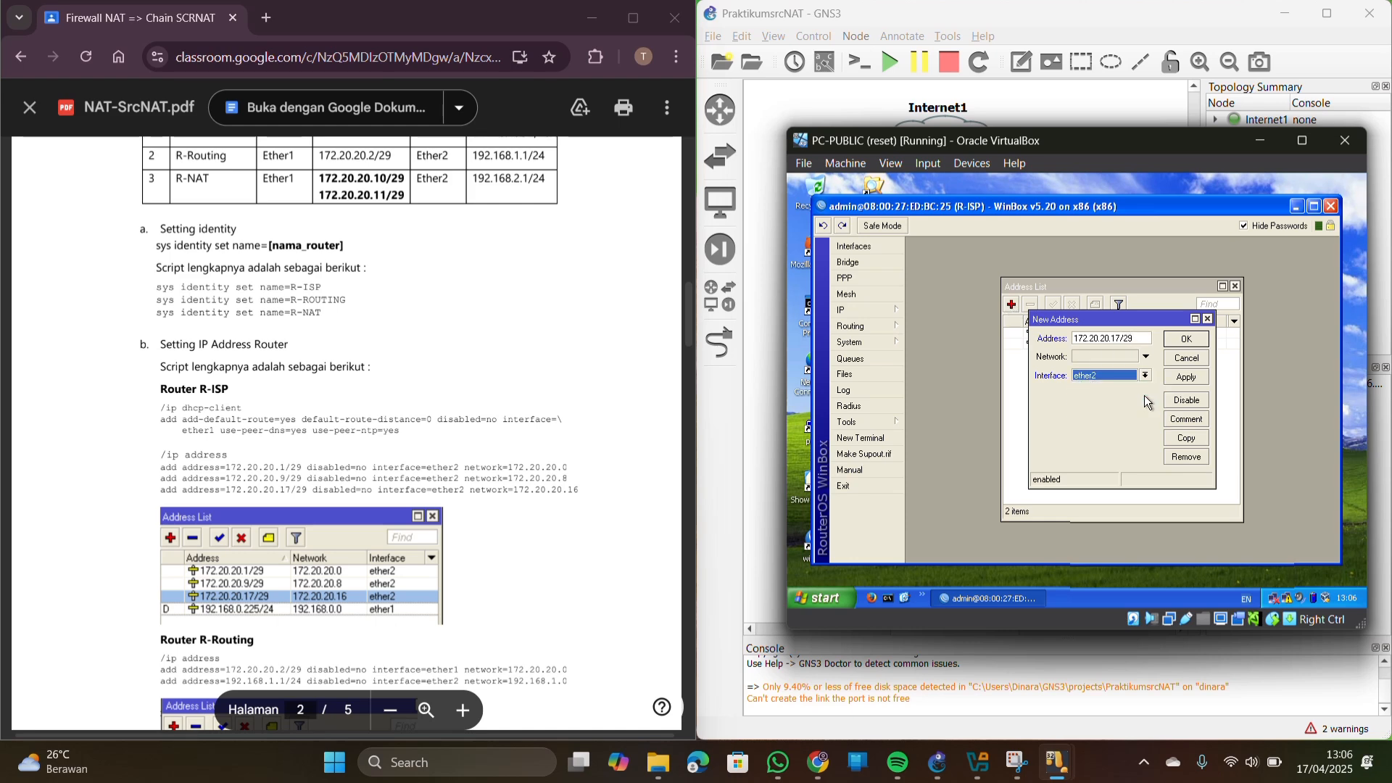
left_click(1186, 340)
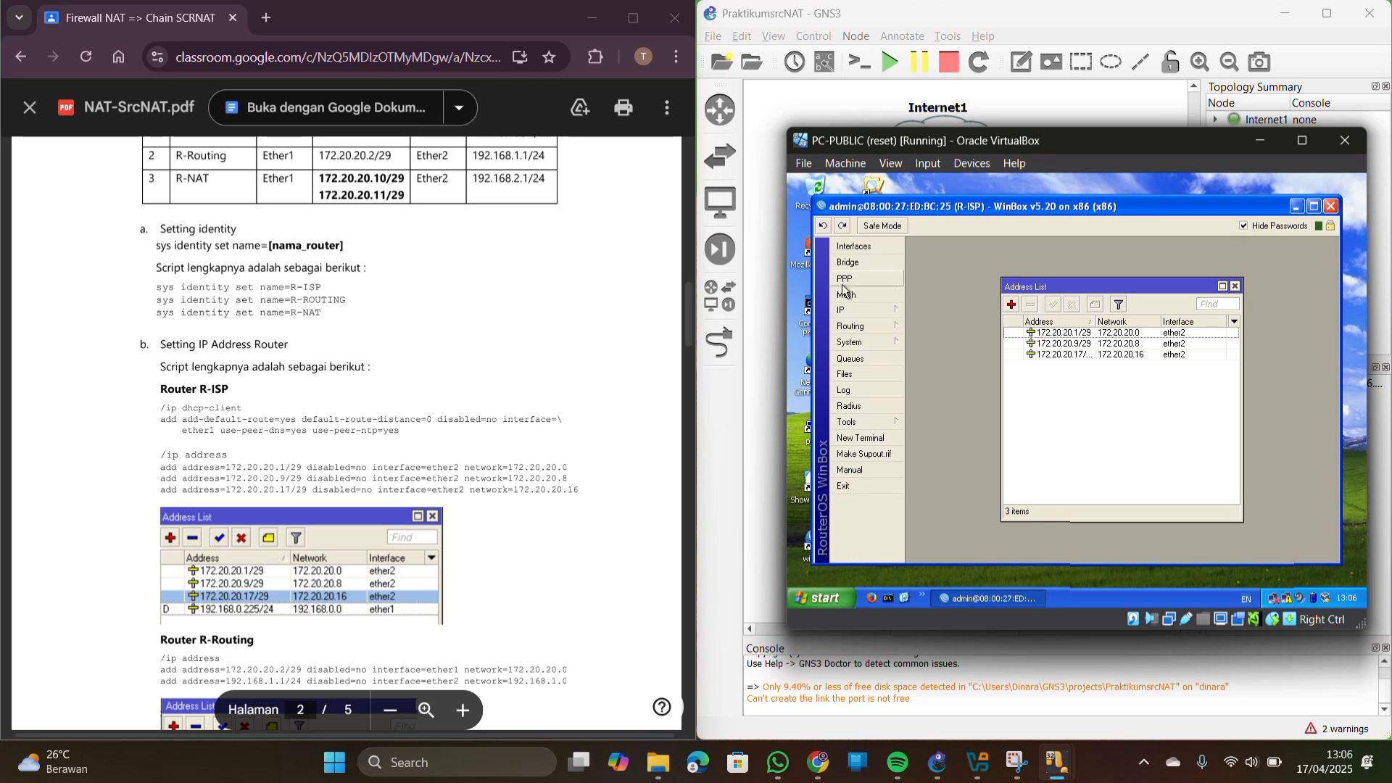
Add a DHCP client on R-ISP's interface ether1 and check the router's address list
left_click(872, 307)
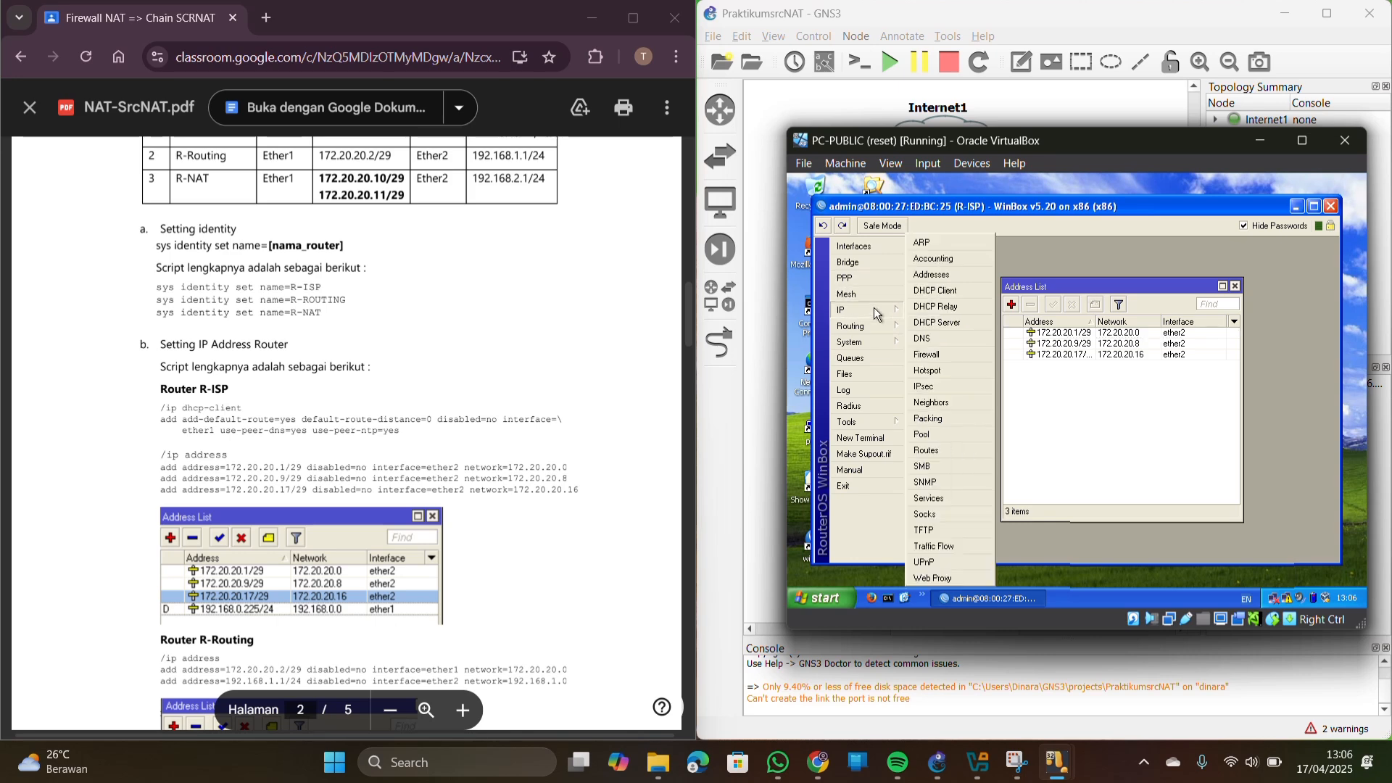
left_click(924, 290)
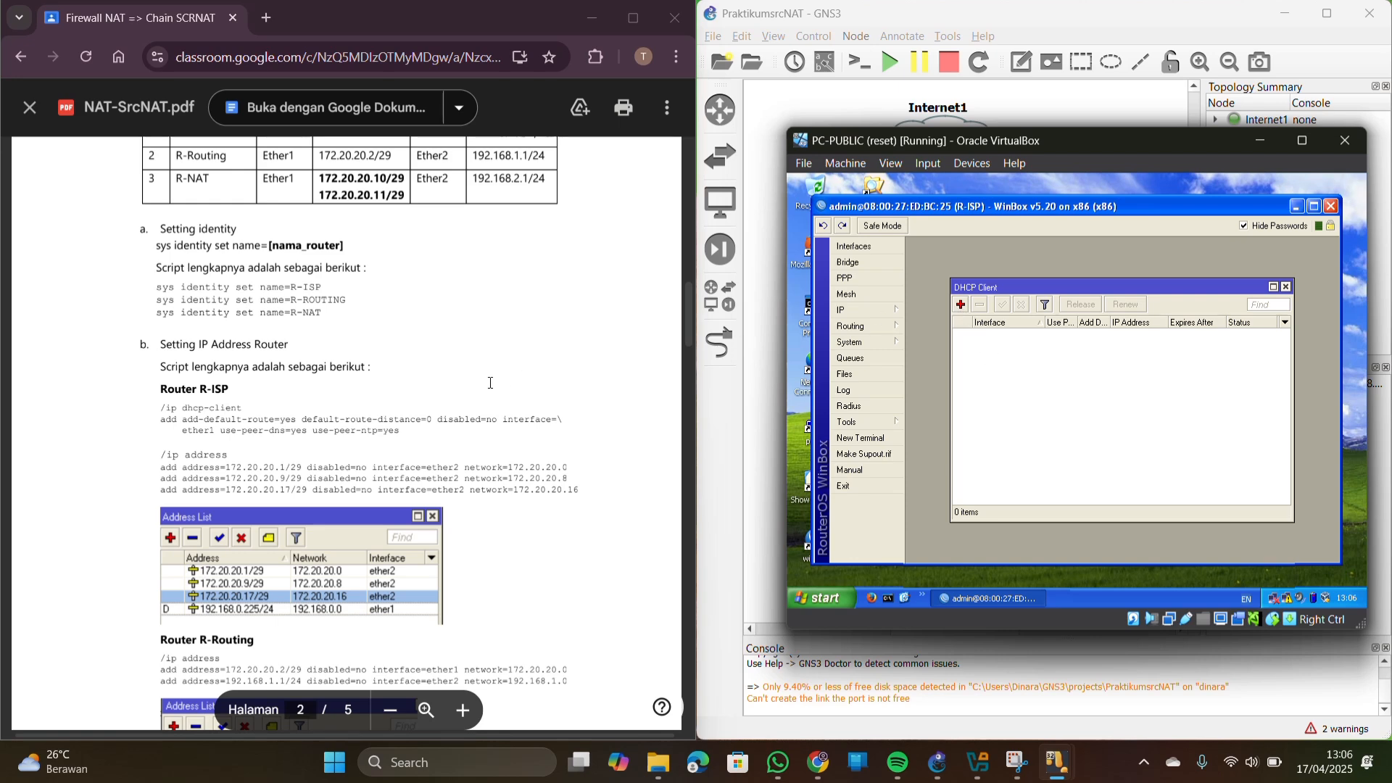
scroll(445, 368, "up", 2)
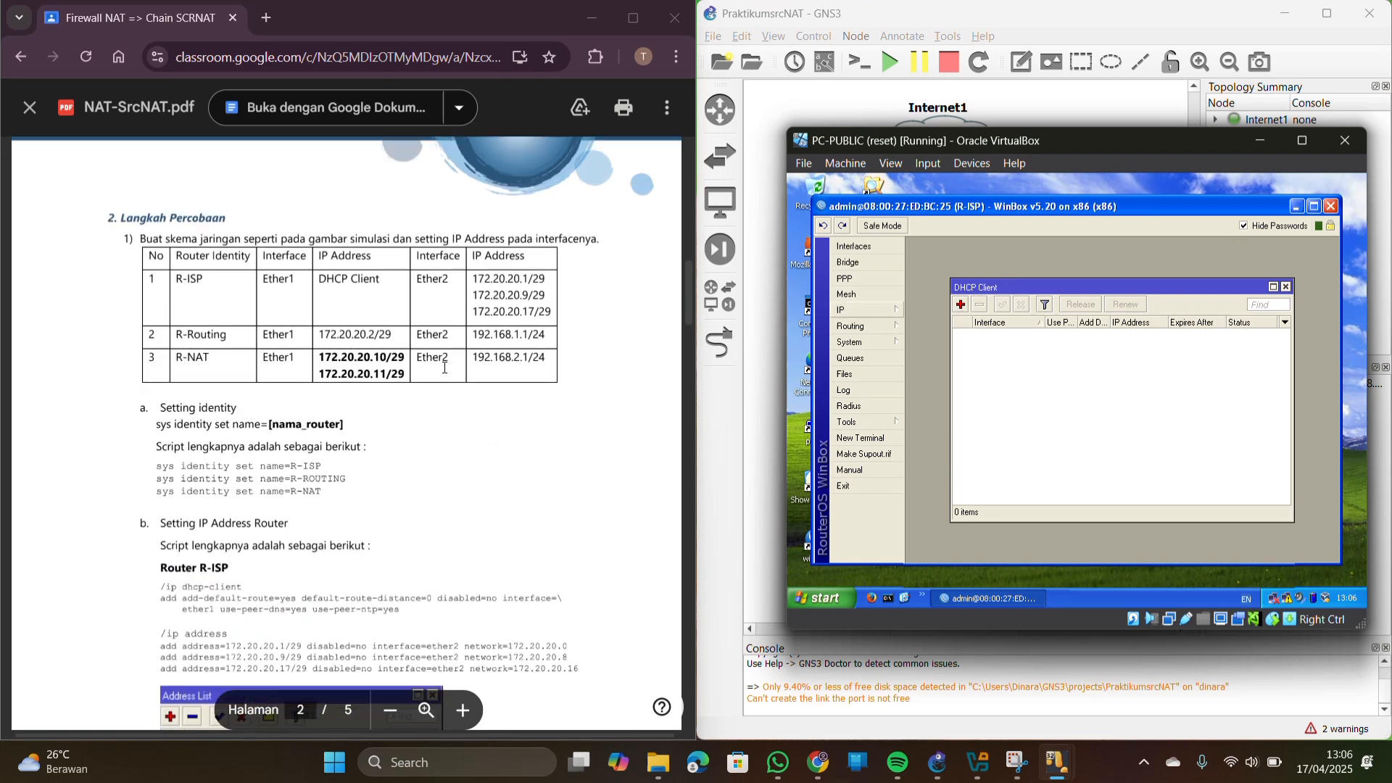
scroll(444, 368, "up", 1)
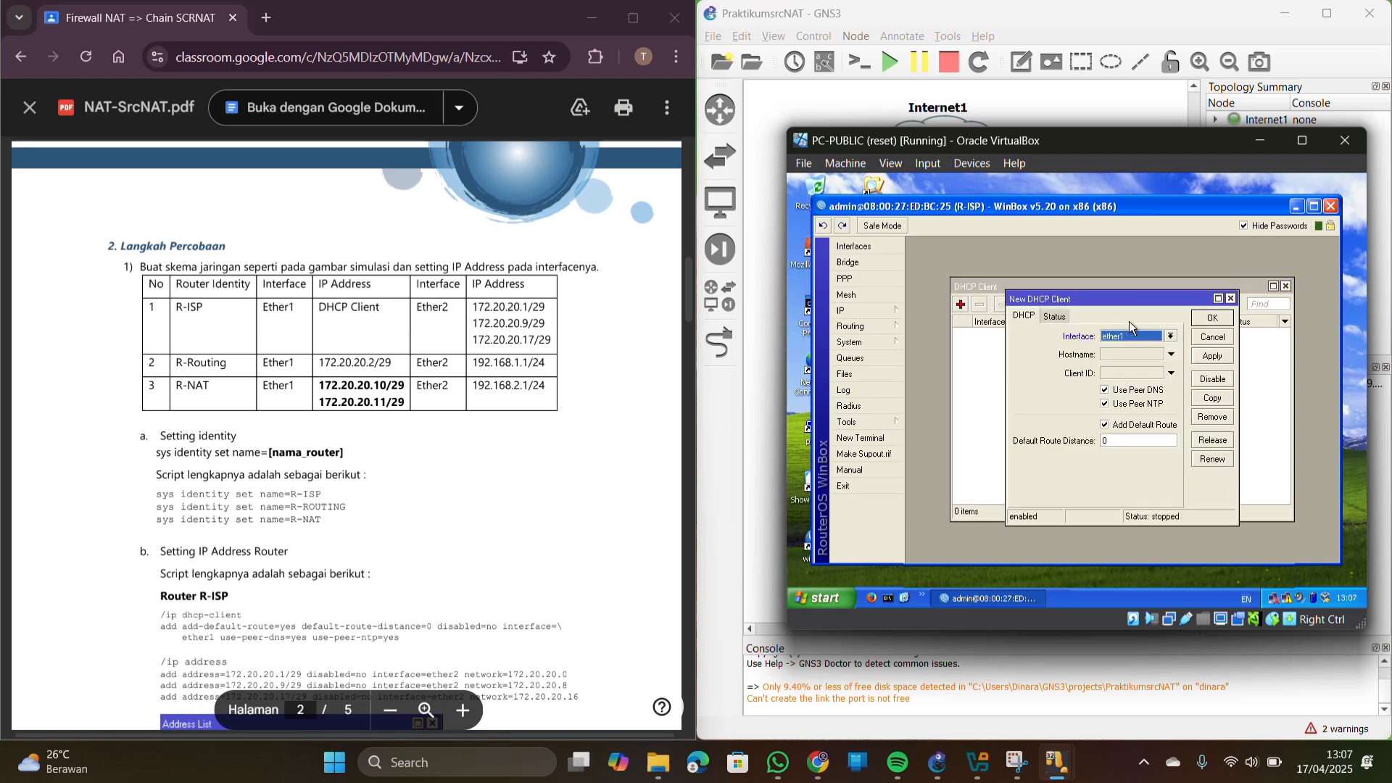
left_click(1208, 324)
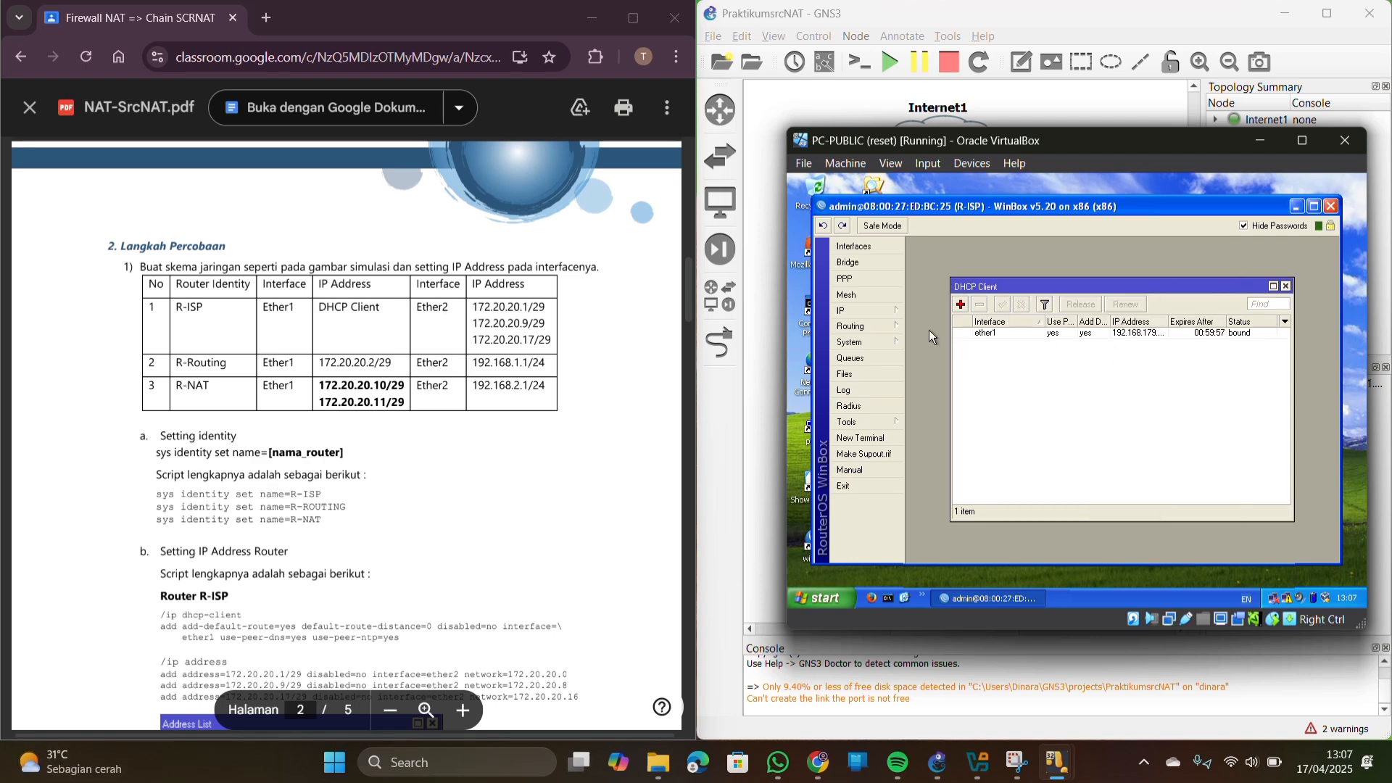
left_click(867, 310)
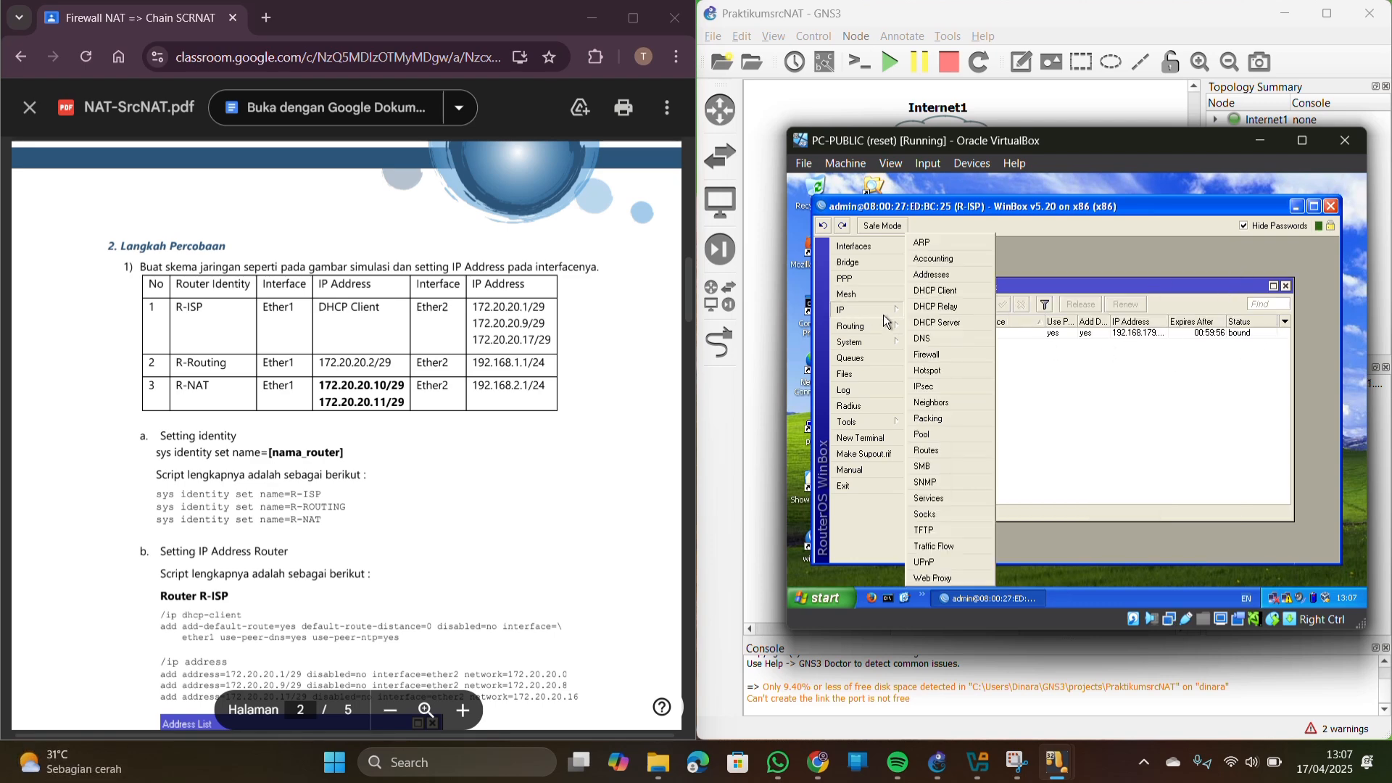
left_click(927, 276)
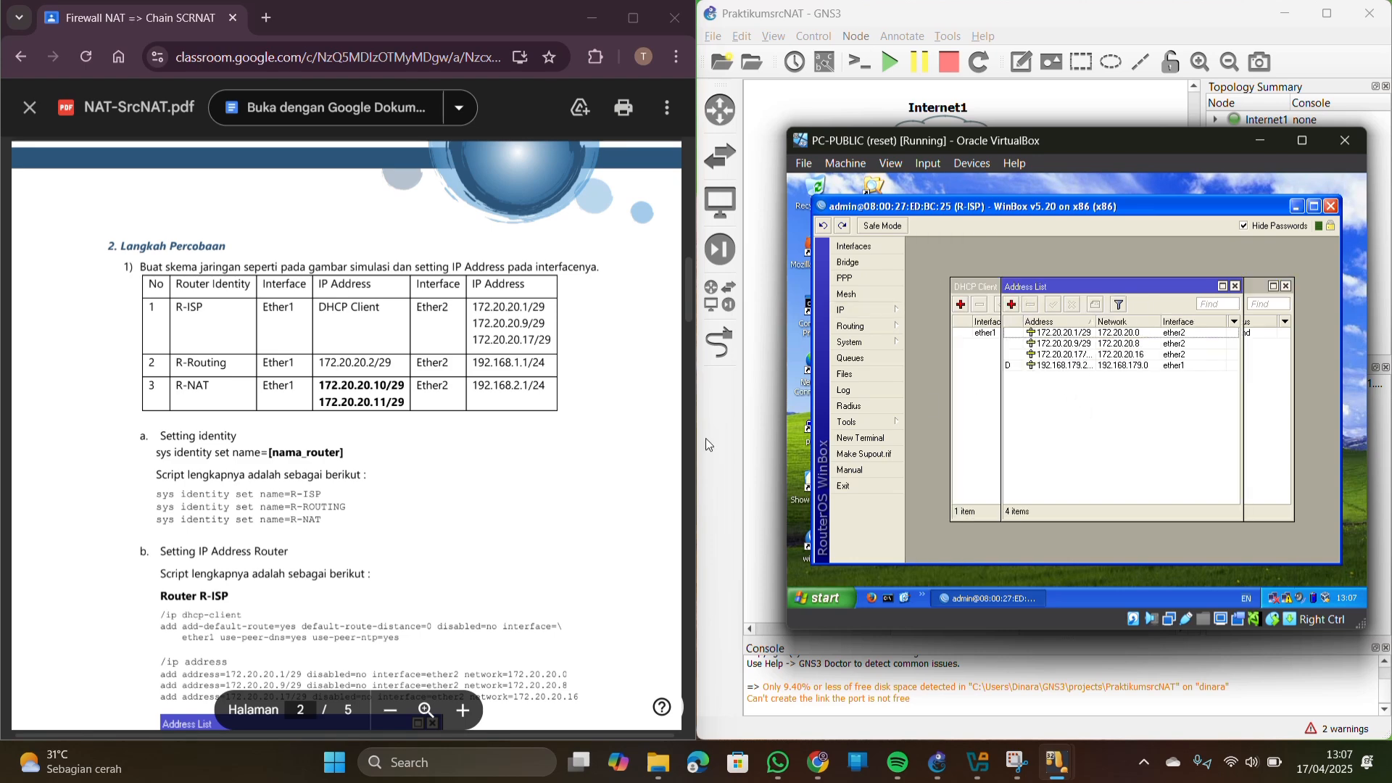
Switch to the PC-2 virtual machine and add the IP address 172.20.20.10/29 on interface ether1 to R-NAT
scroll(333, 503, "down", 7)
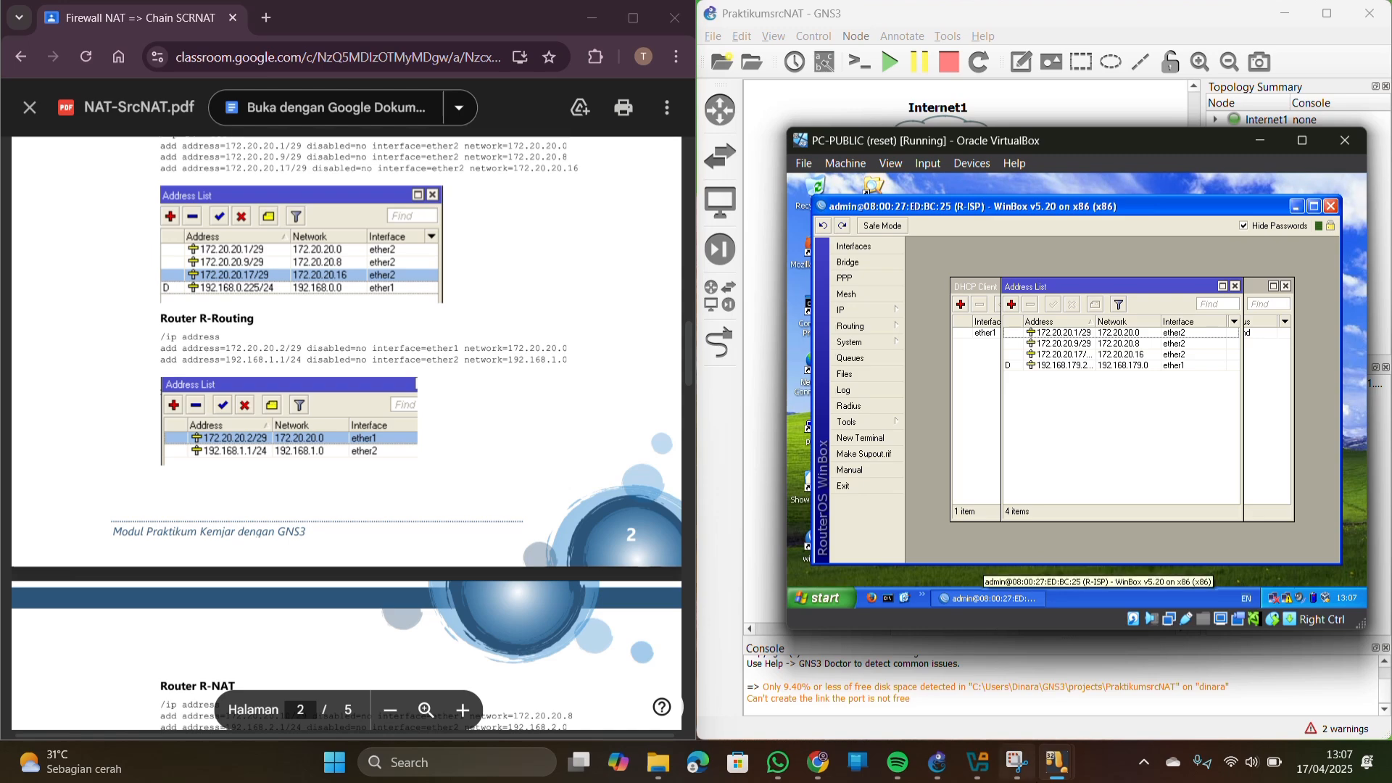
mouse_move(1059, 775)
left_click(1012, 681)
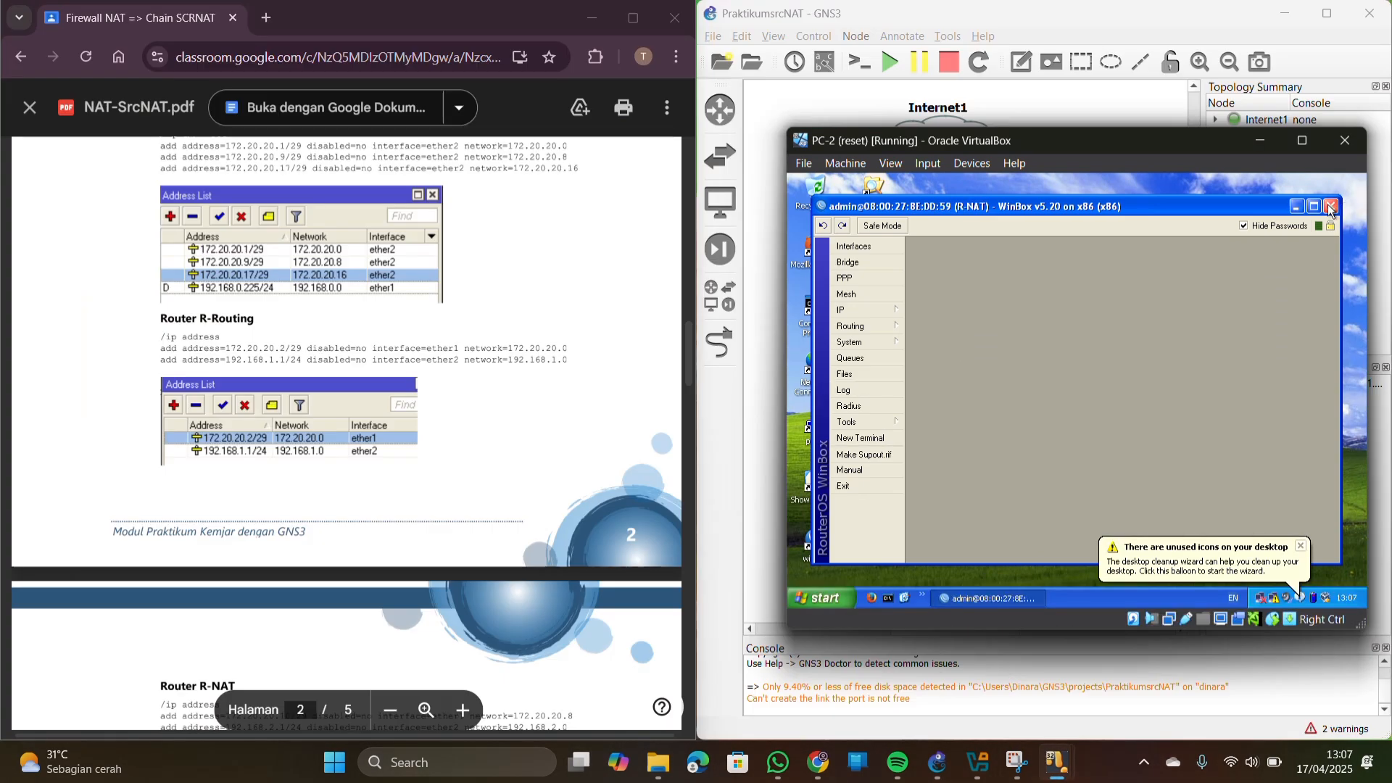
scroll(488, 364, "down", 5)
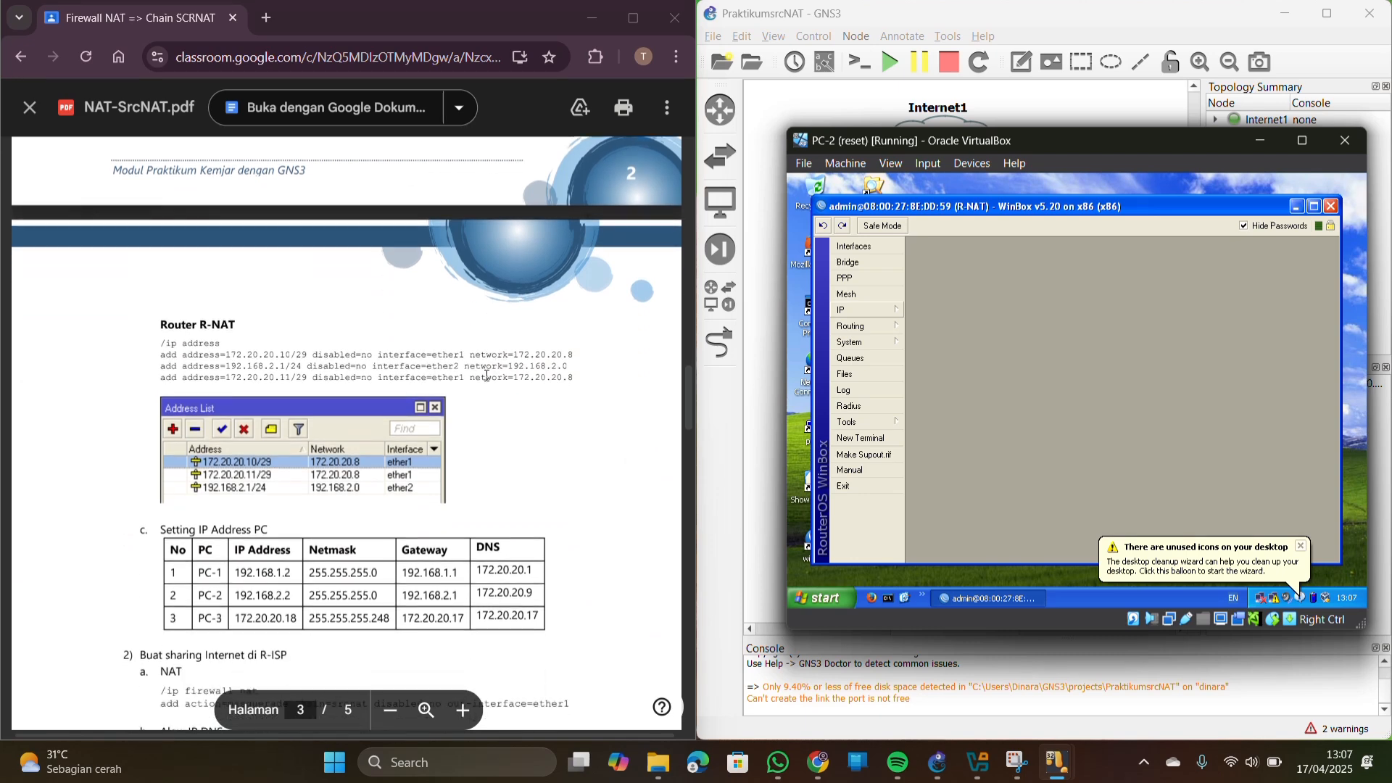
left_click(876, 311)
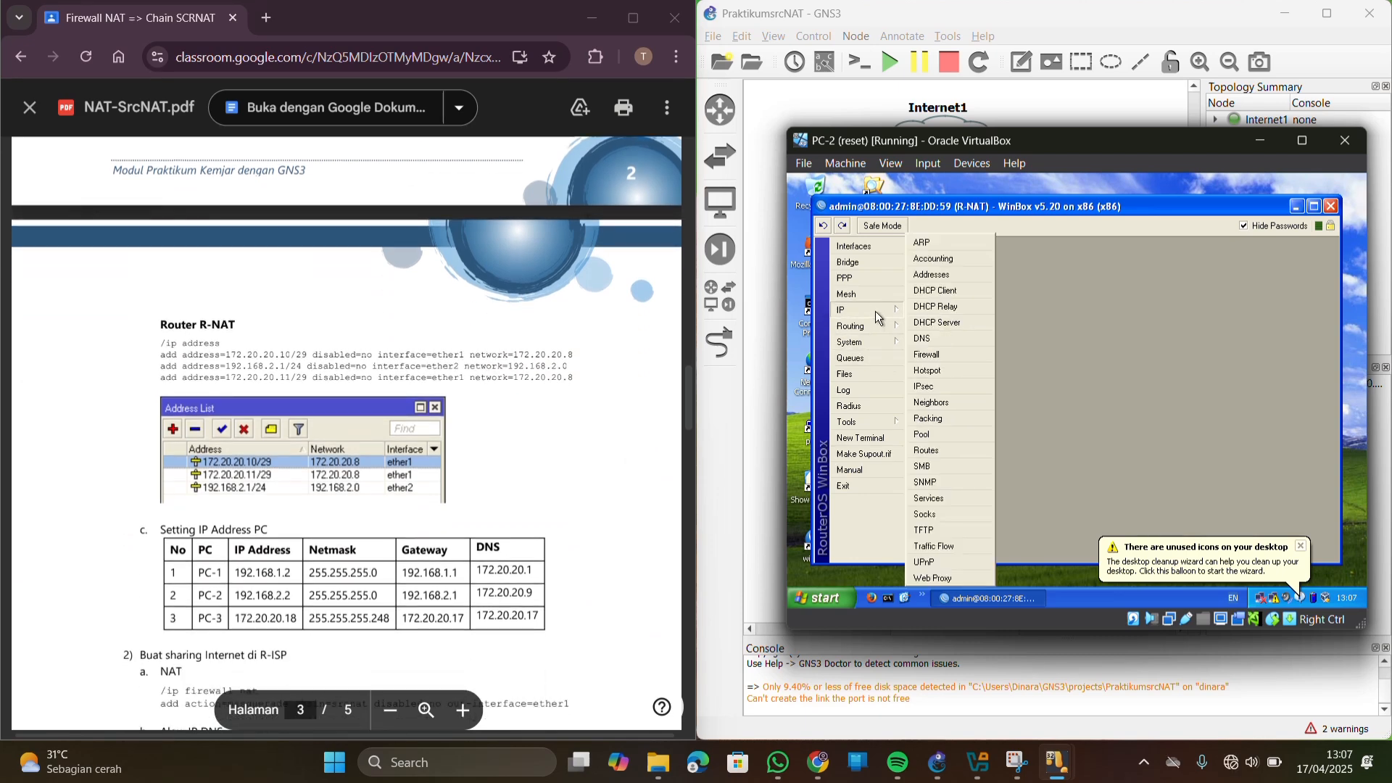
left_click(940, 275)
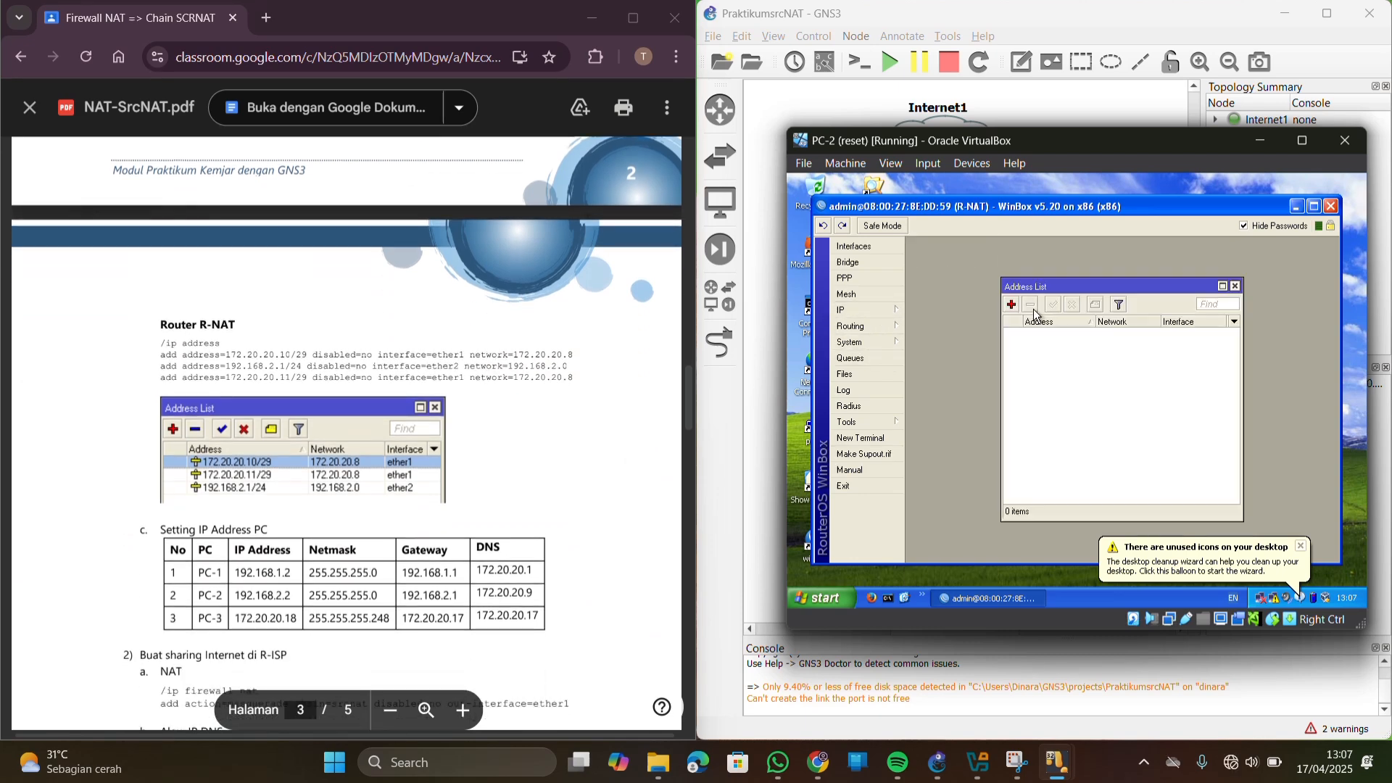
left_click(1011, 305)
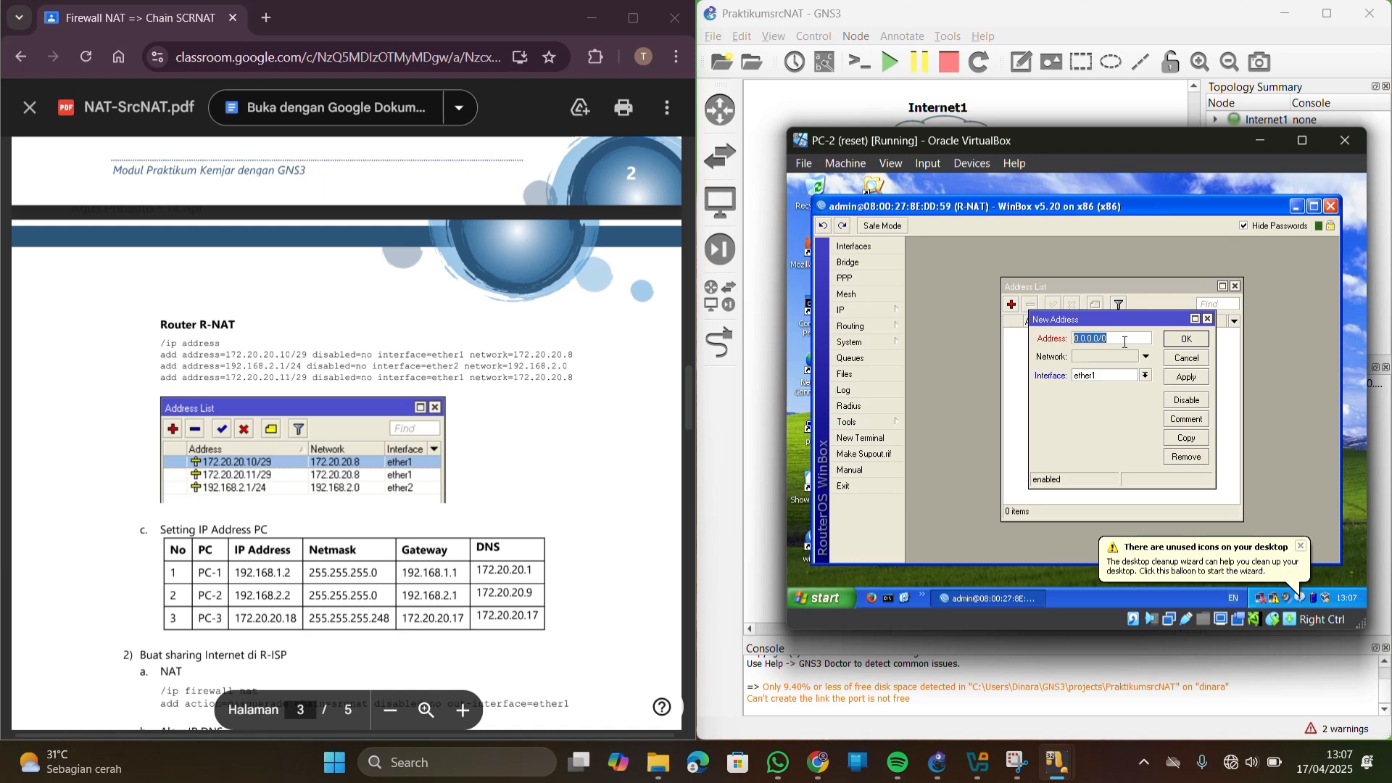
type("172.20.20.10/29")
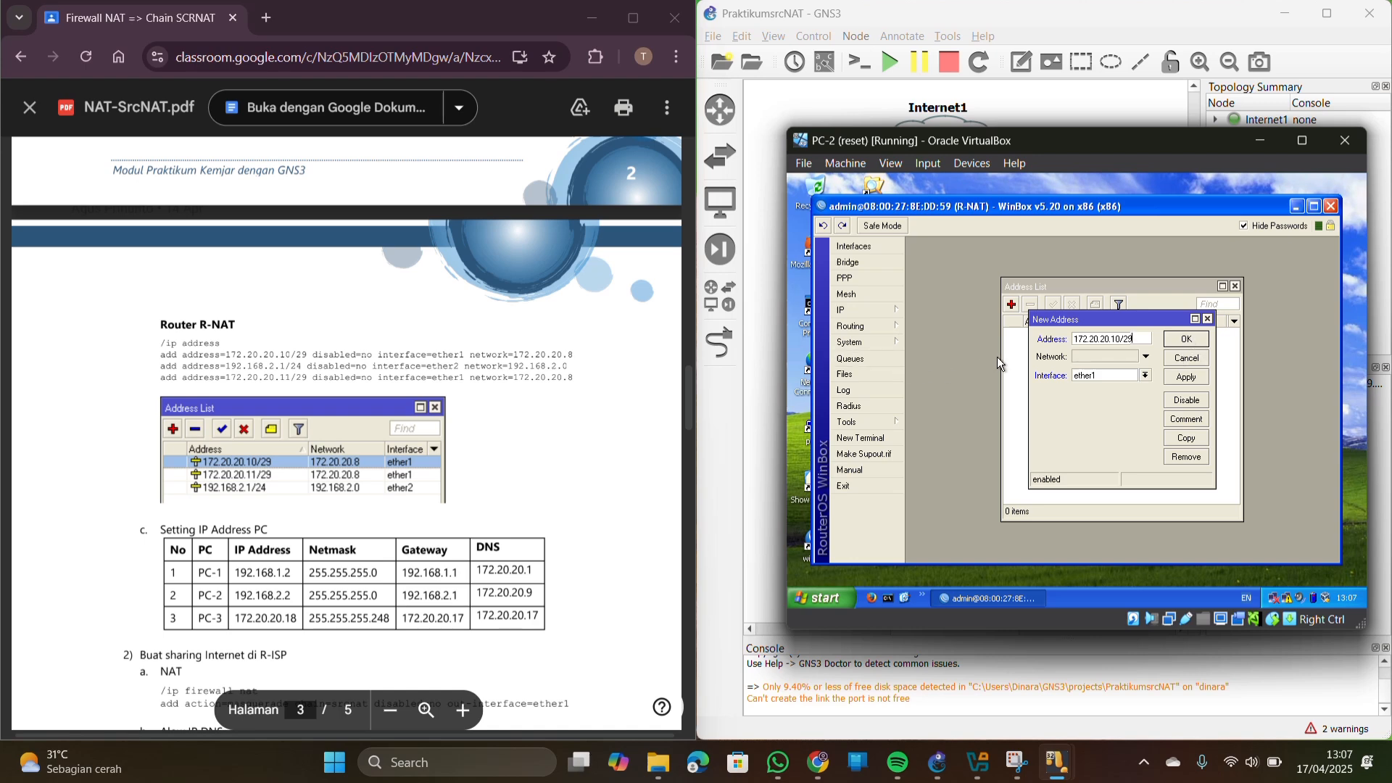
left_click(1184, 345)
Add the IP address 172.20.20.11/29 on interface ether1 to R-NAT's address list
left_click(1011, 305)
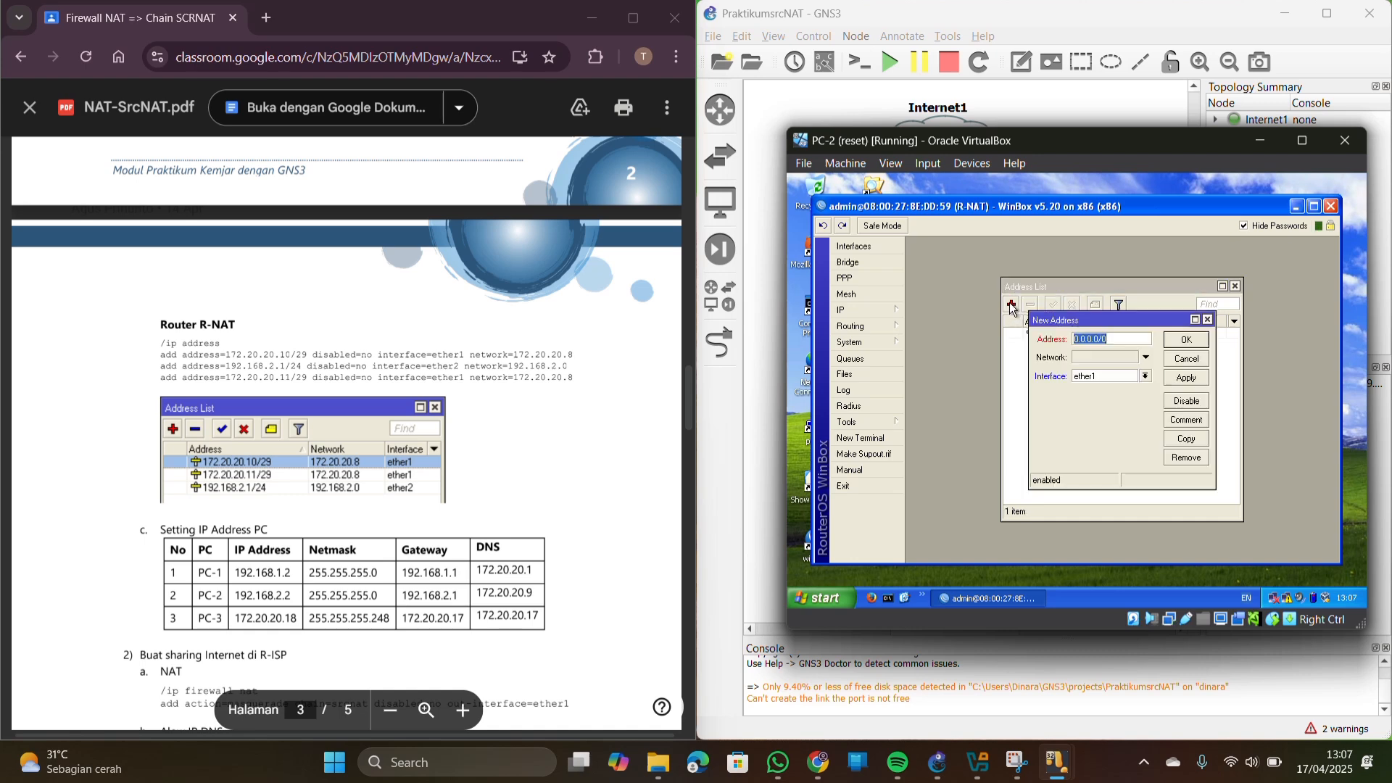
type("172.20.20.11/29")
left_click(1191, 341)
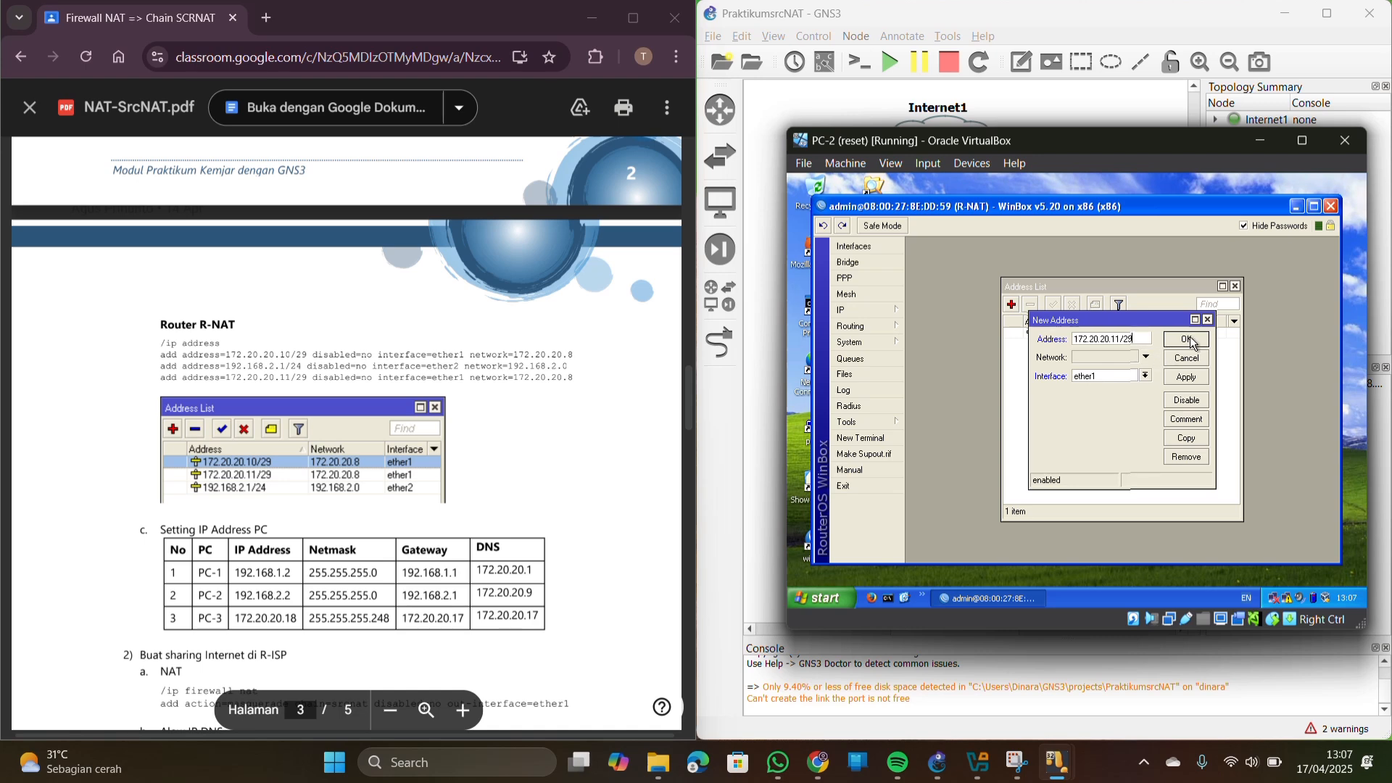
Add the IP address 192.168.2.1/24 on interface ether2 to R-NAT's address list
left_click(1012, 305)
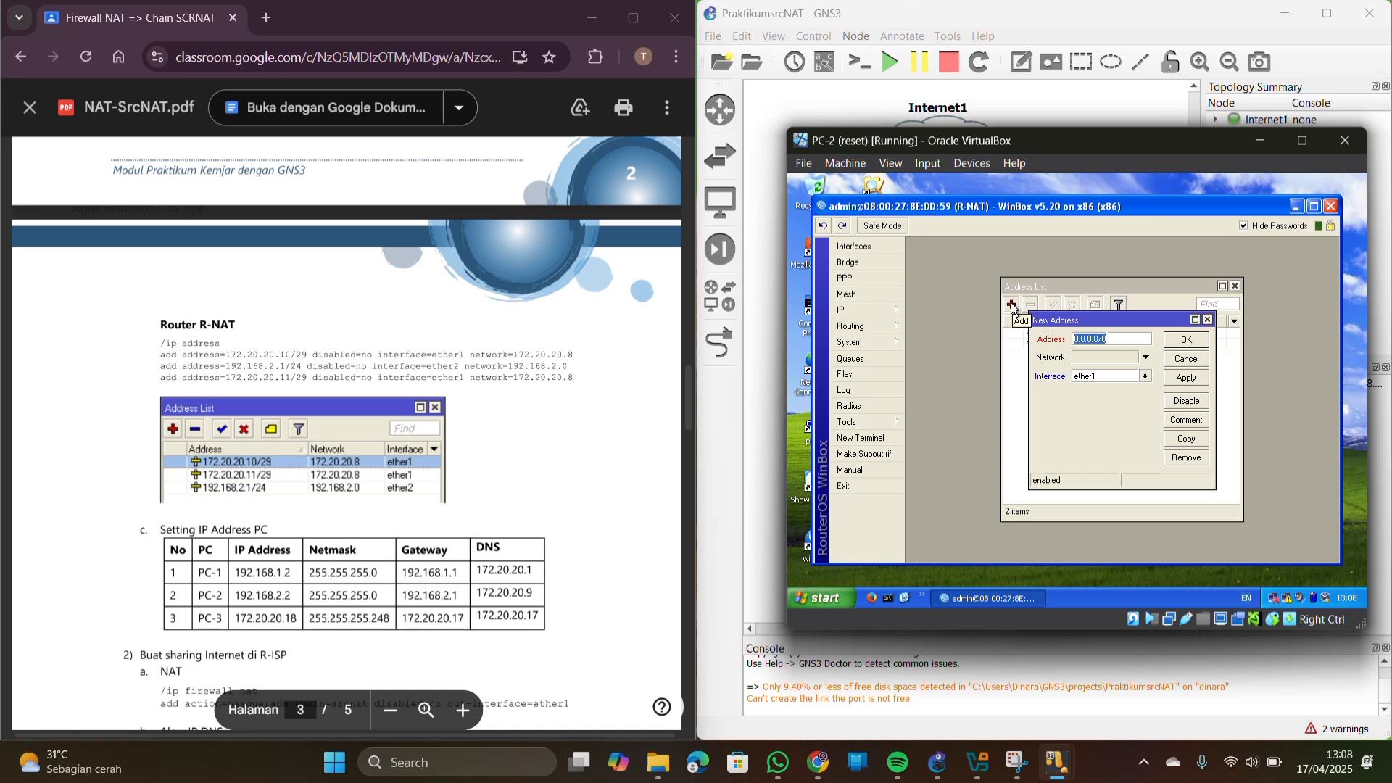
type("192.168.2.1/24")
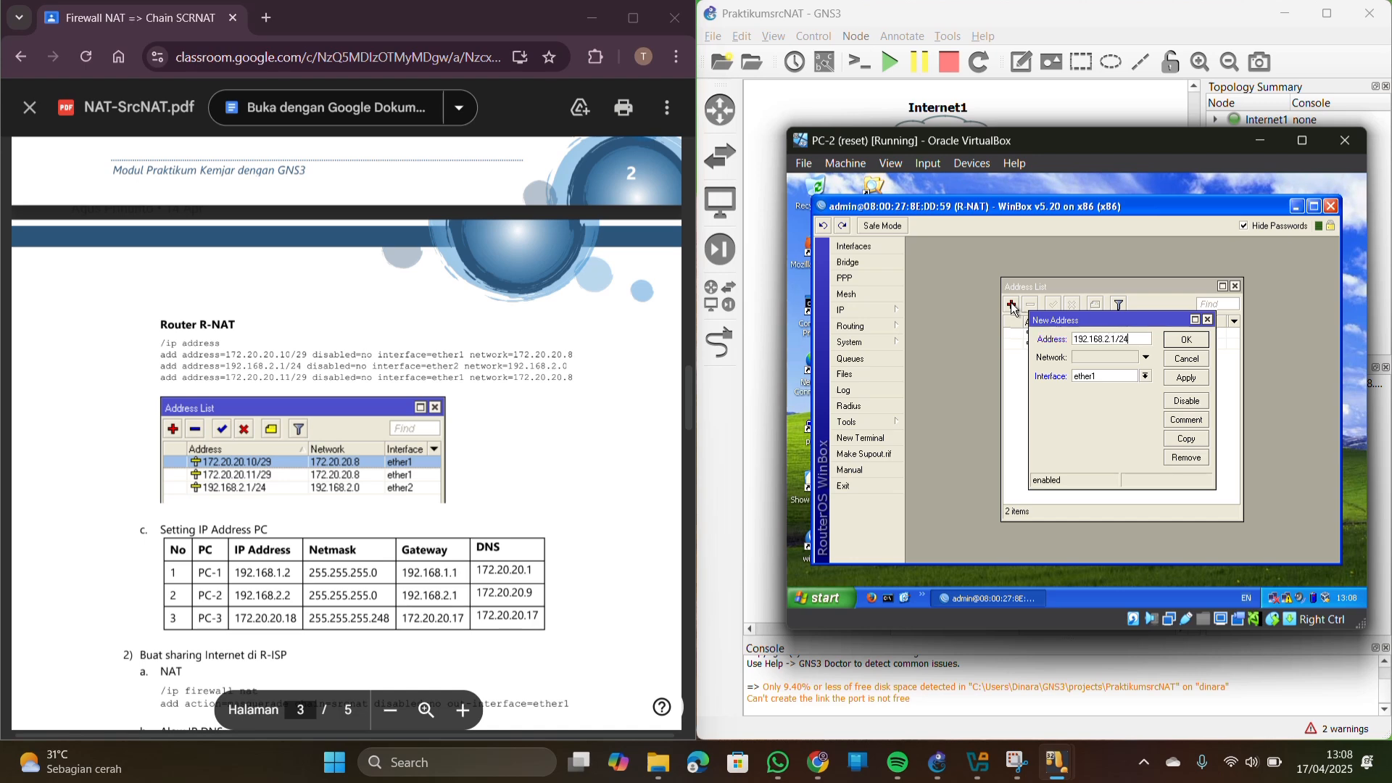
left_click(1145, 376)
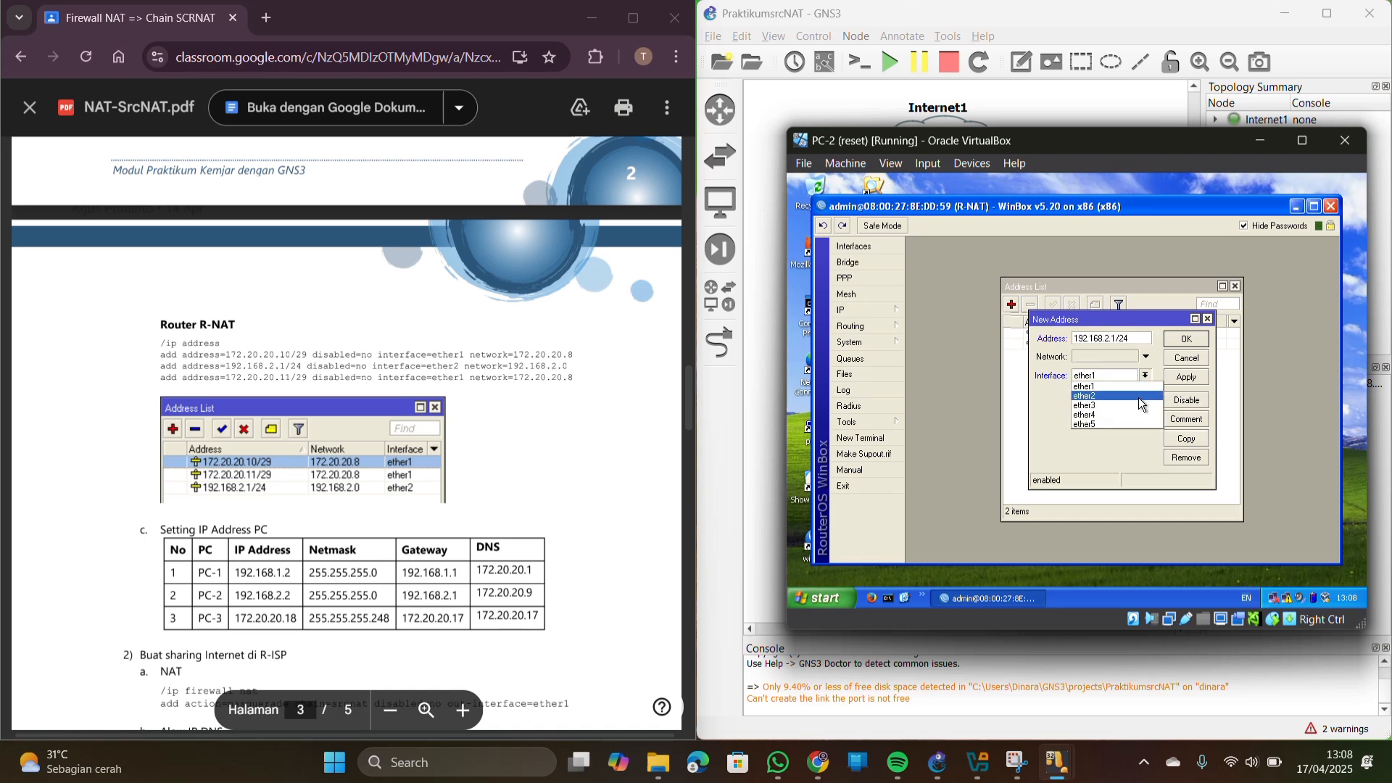
left_click(1139, 400)
left_click(1193, 340)
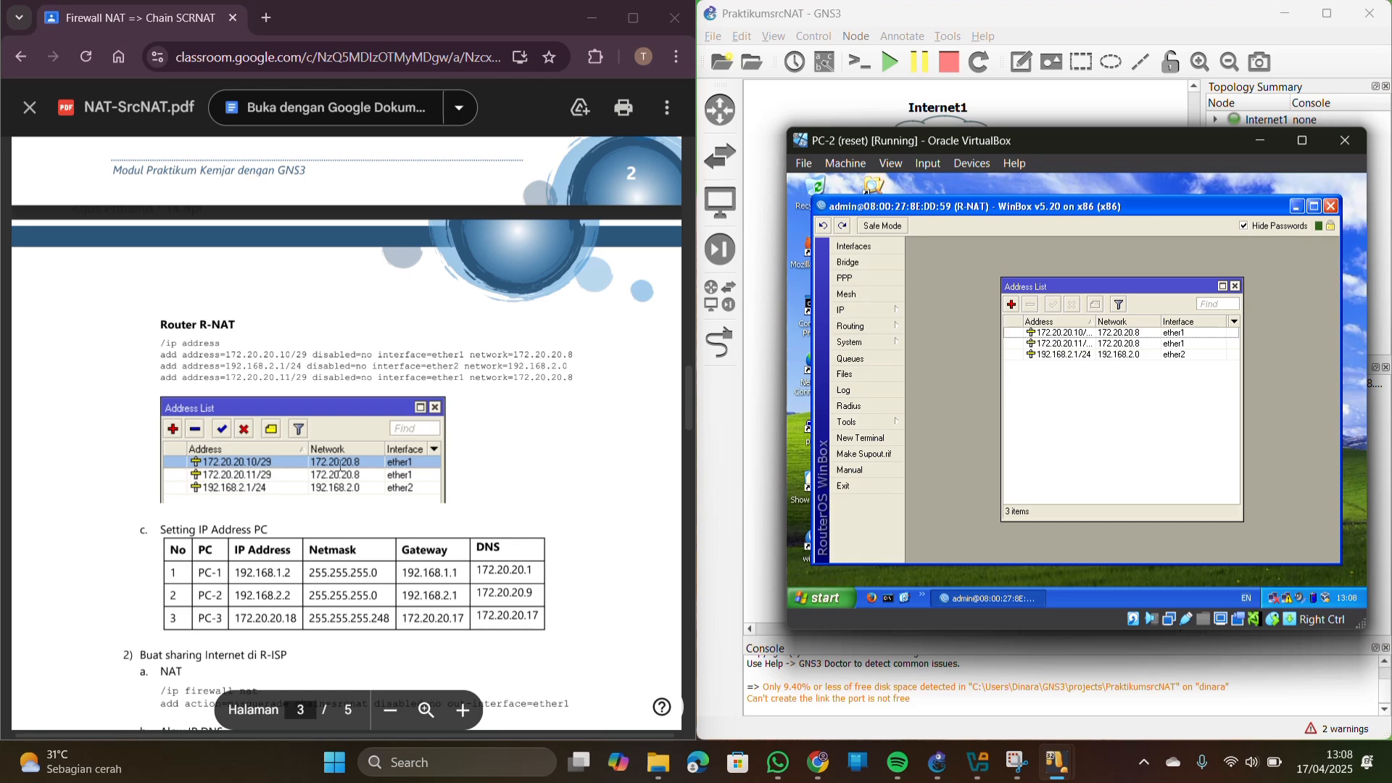
Switch to the PC-1 virtual machine and add the IP address 172.20.20.2/29 on interface ether1 to R-ROUTING
scroll(340, 465, "up", 5)
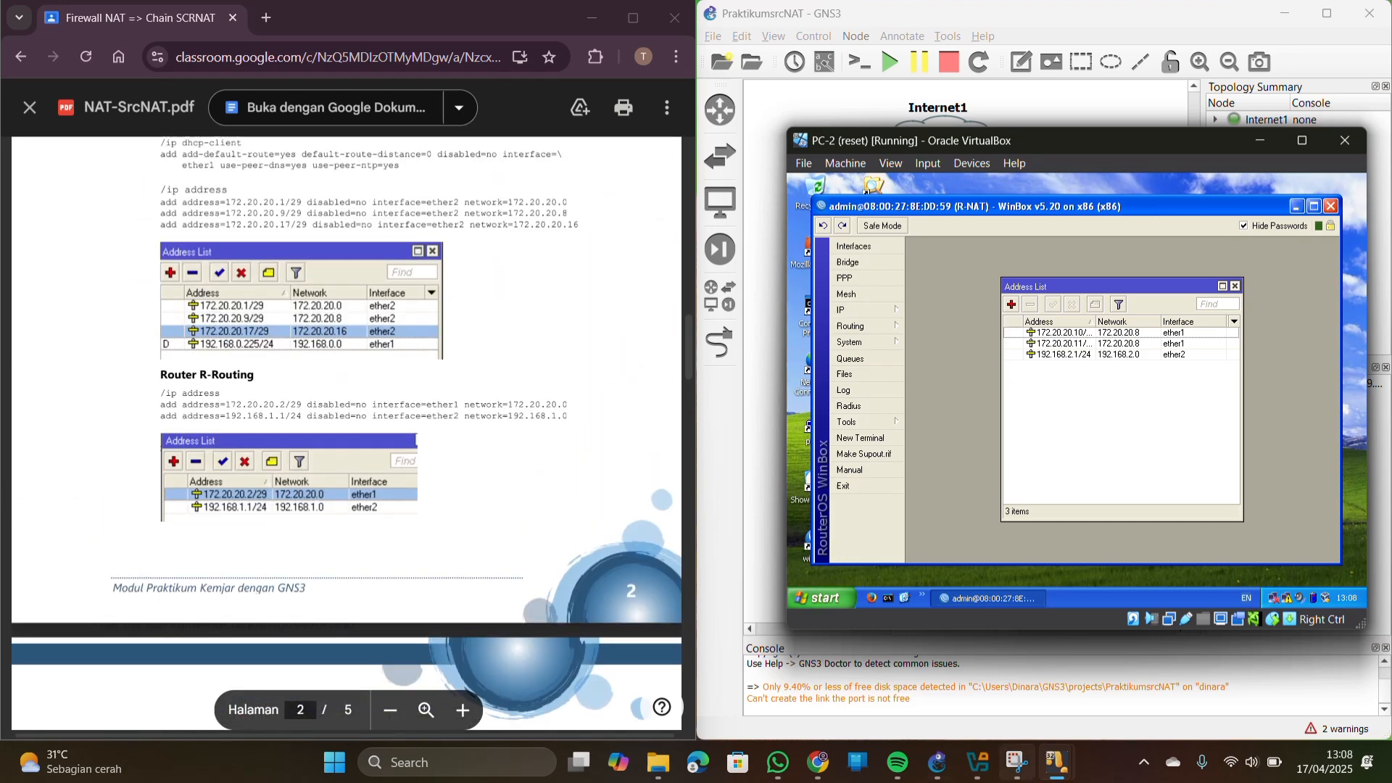
mouse_move(1065, 777)
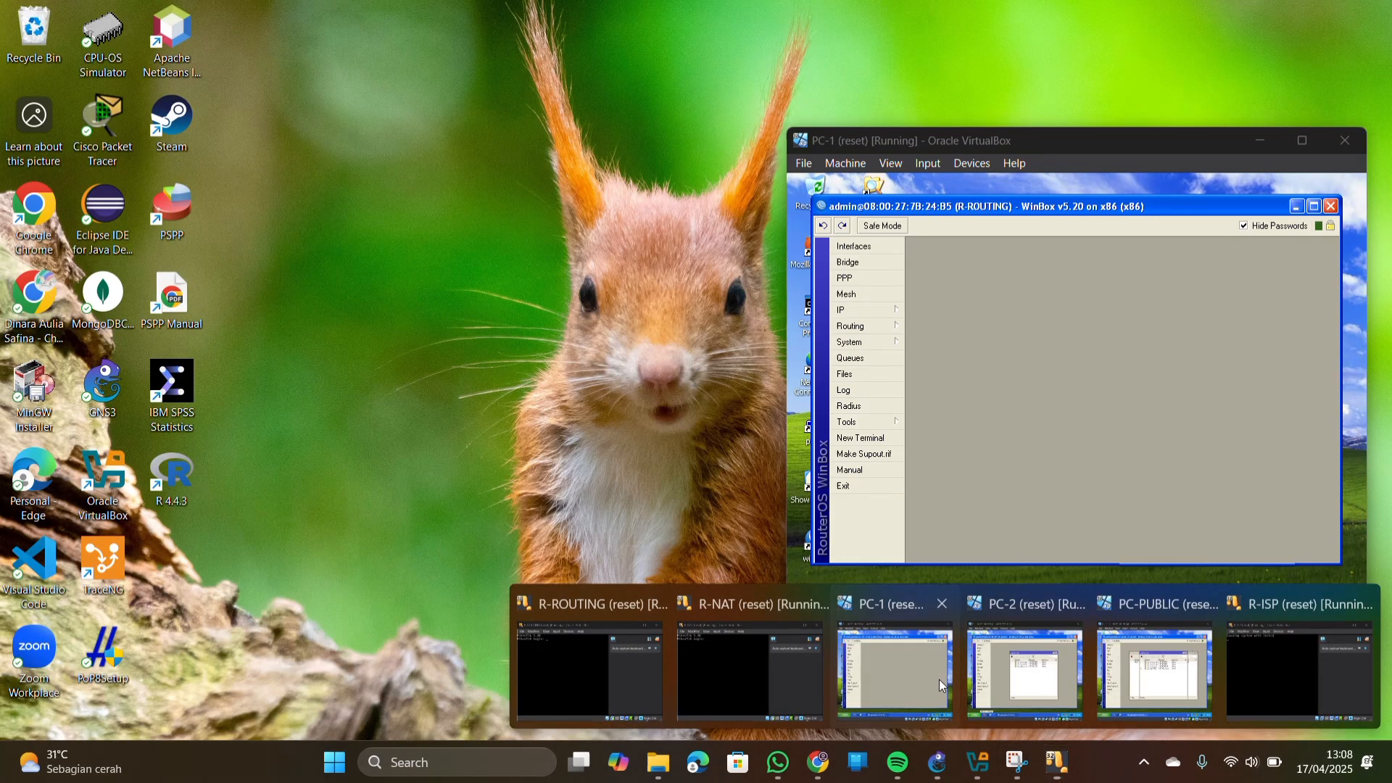
left_click(939, 680)
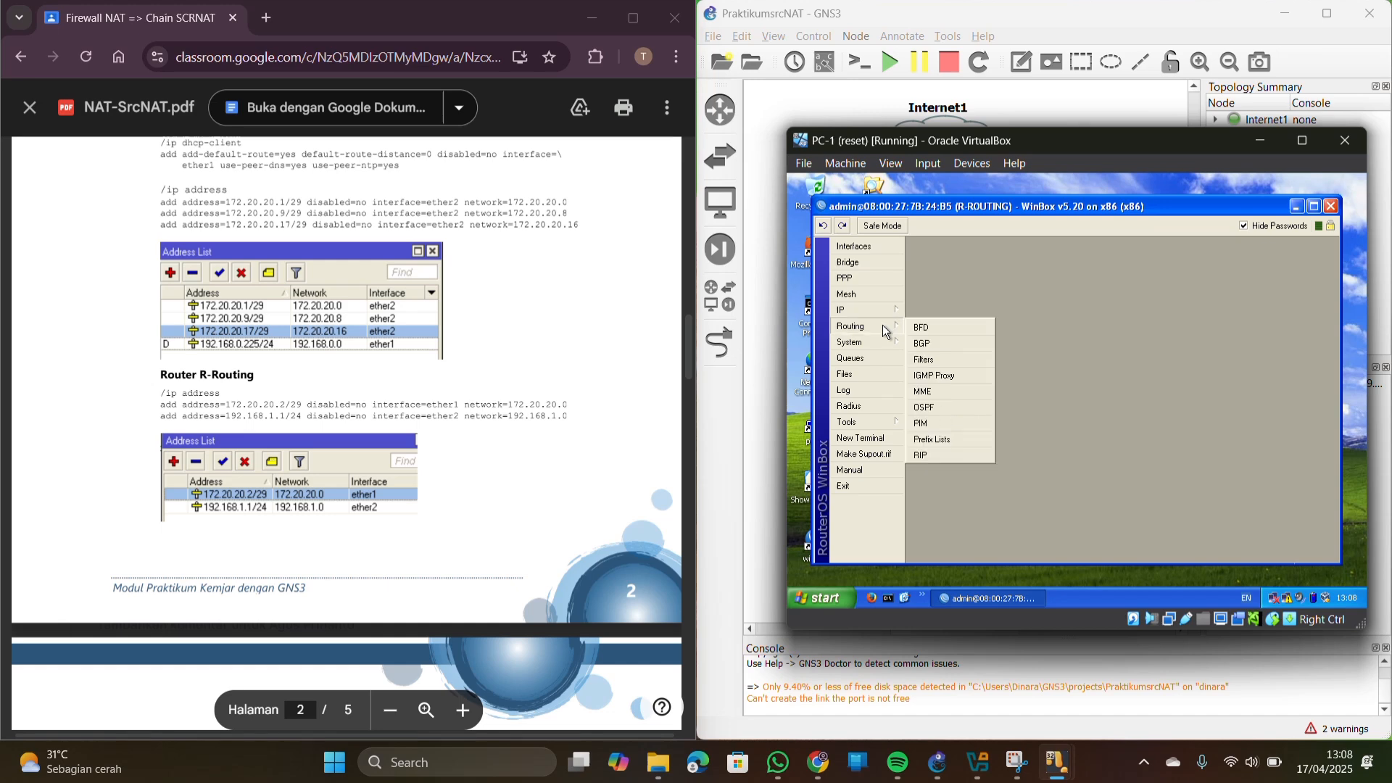
mouse_move(871, 306)
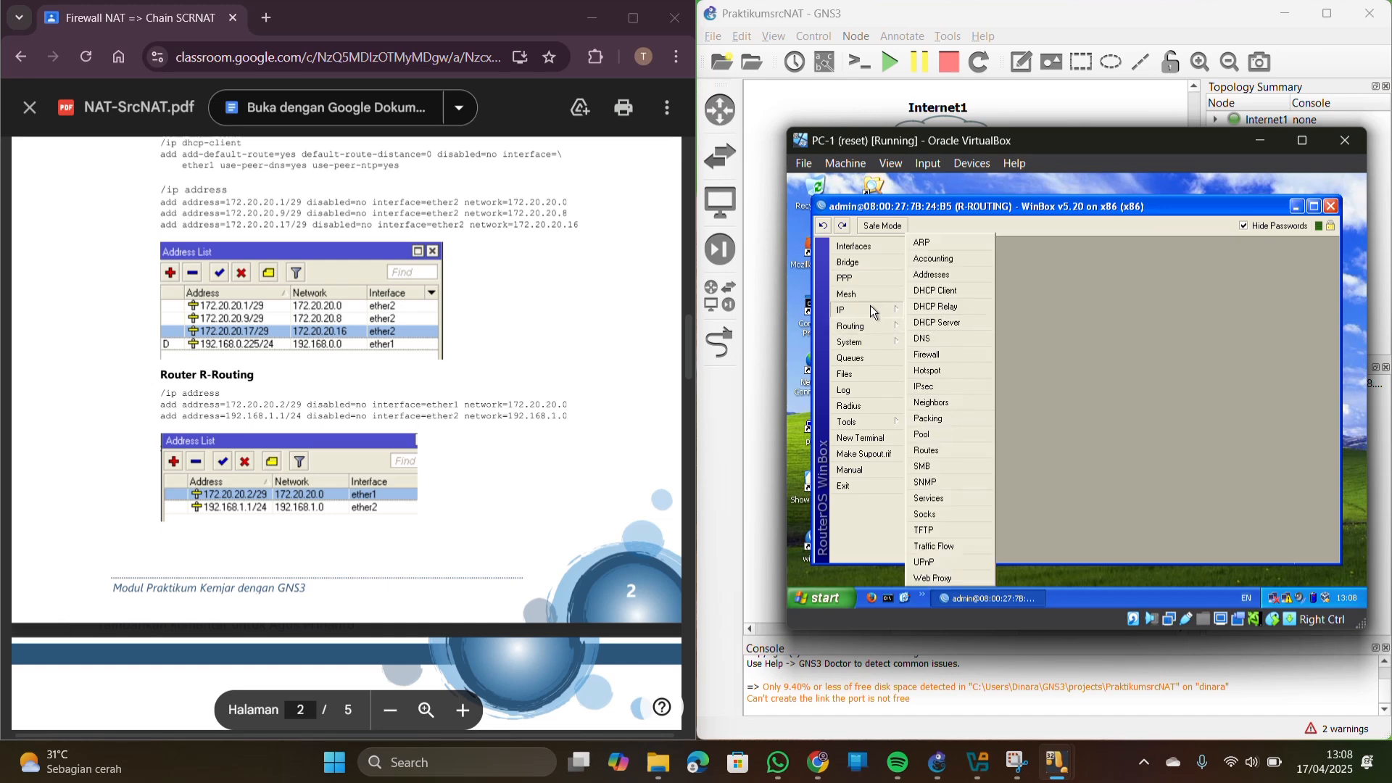
left_click(932, 275)
left_click(1010, 305)
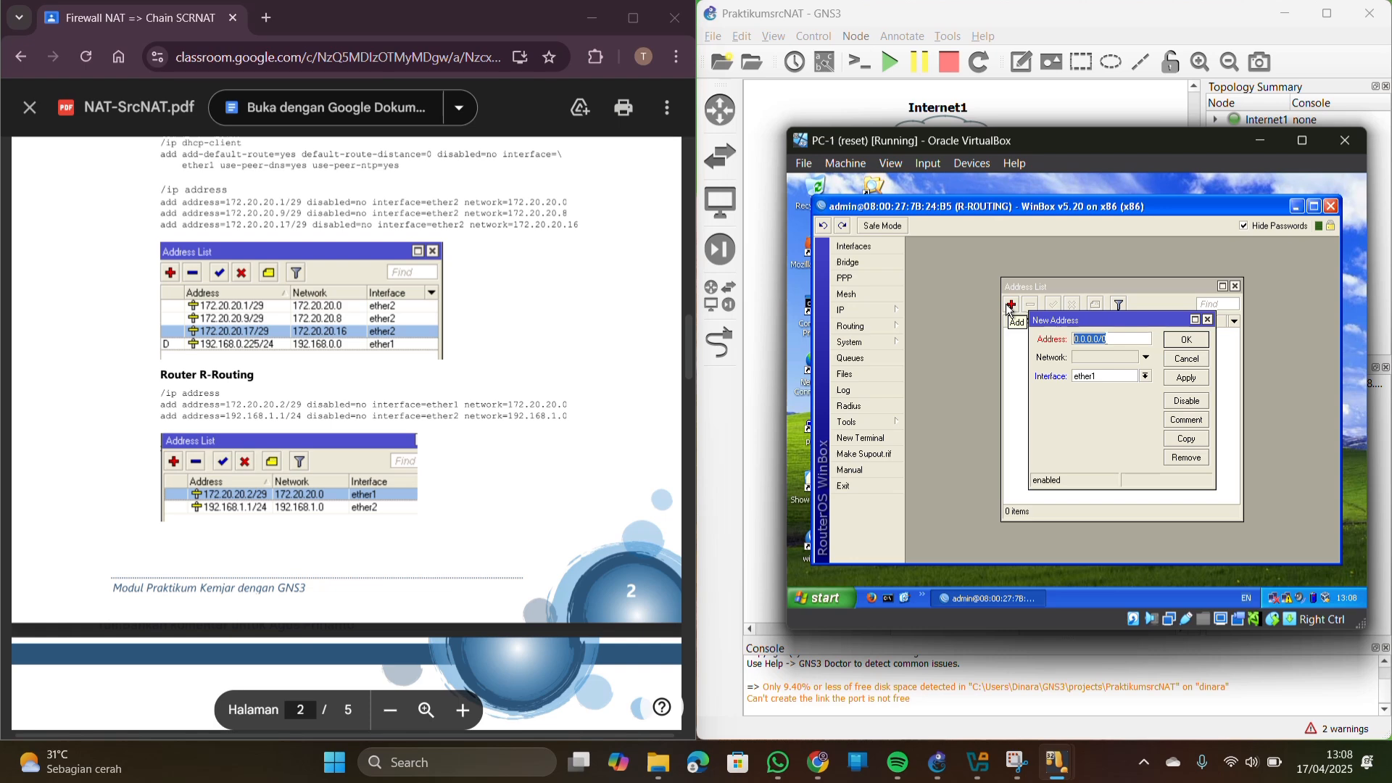
type("172.20")
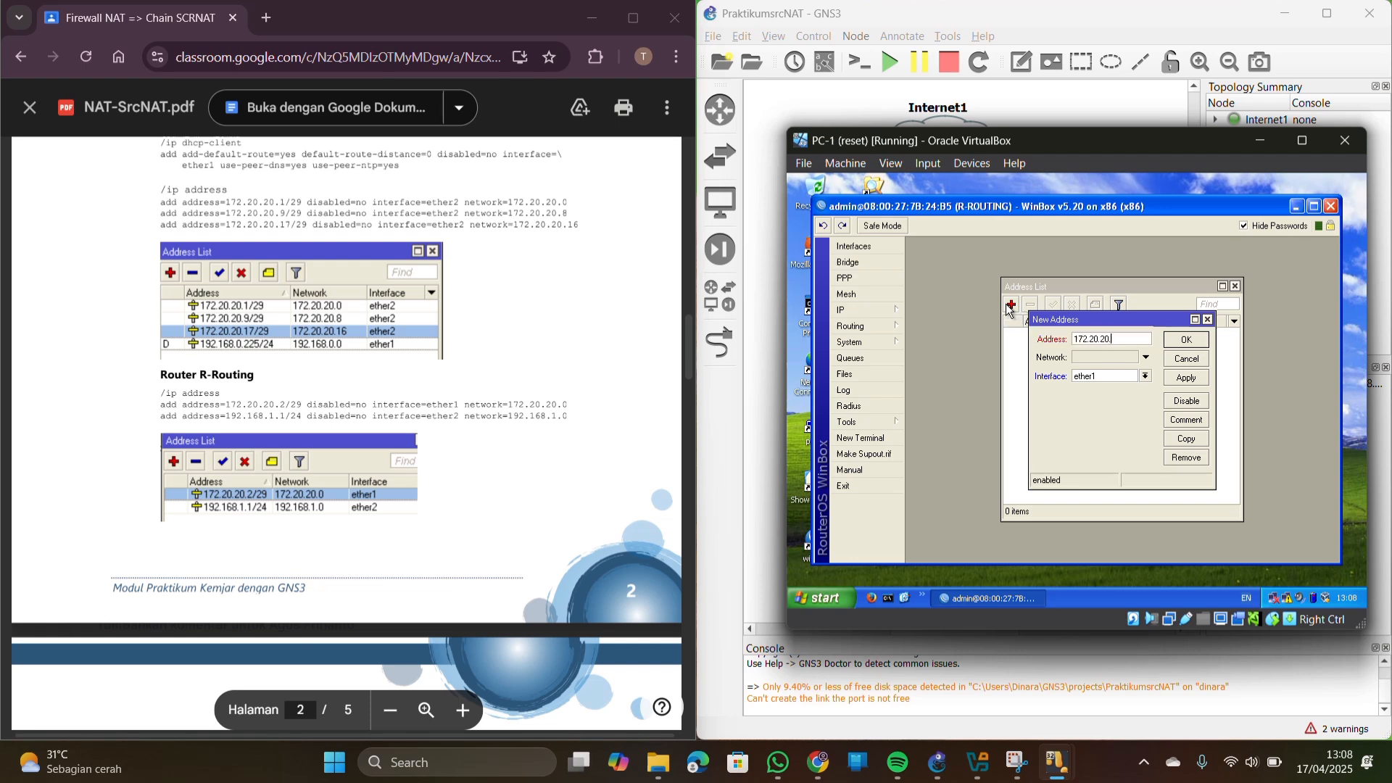
type(".20.2/289")
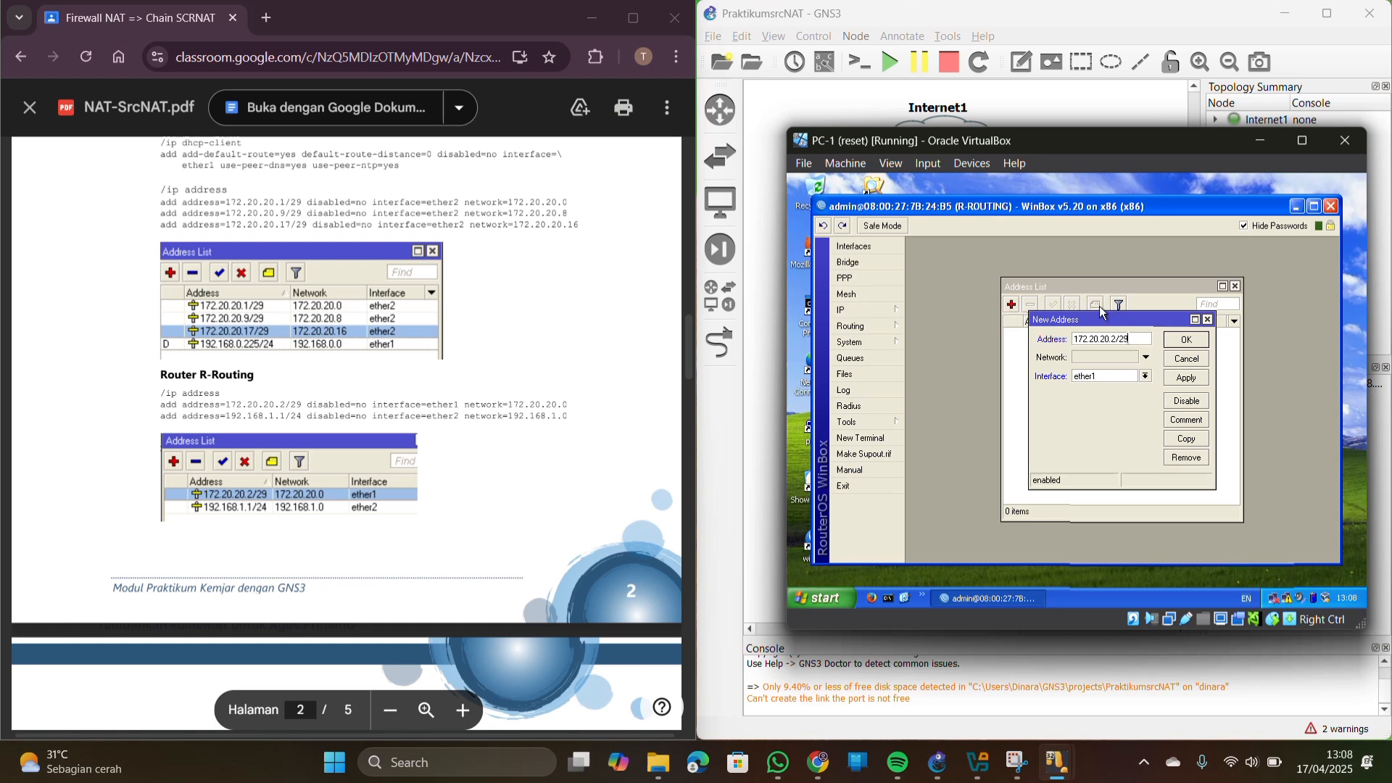
left_click(1186, 341)
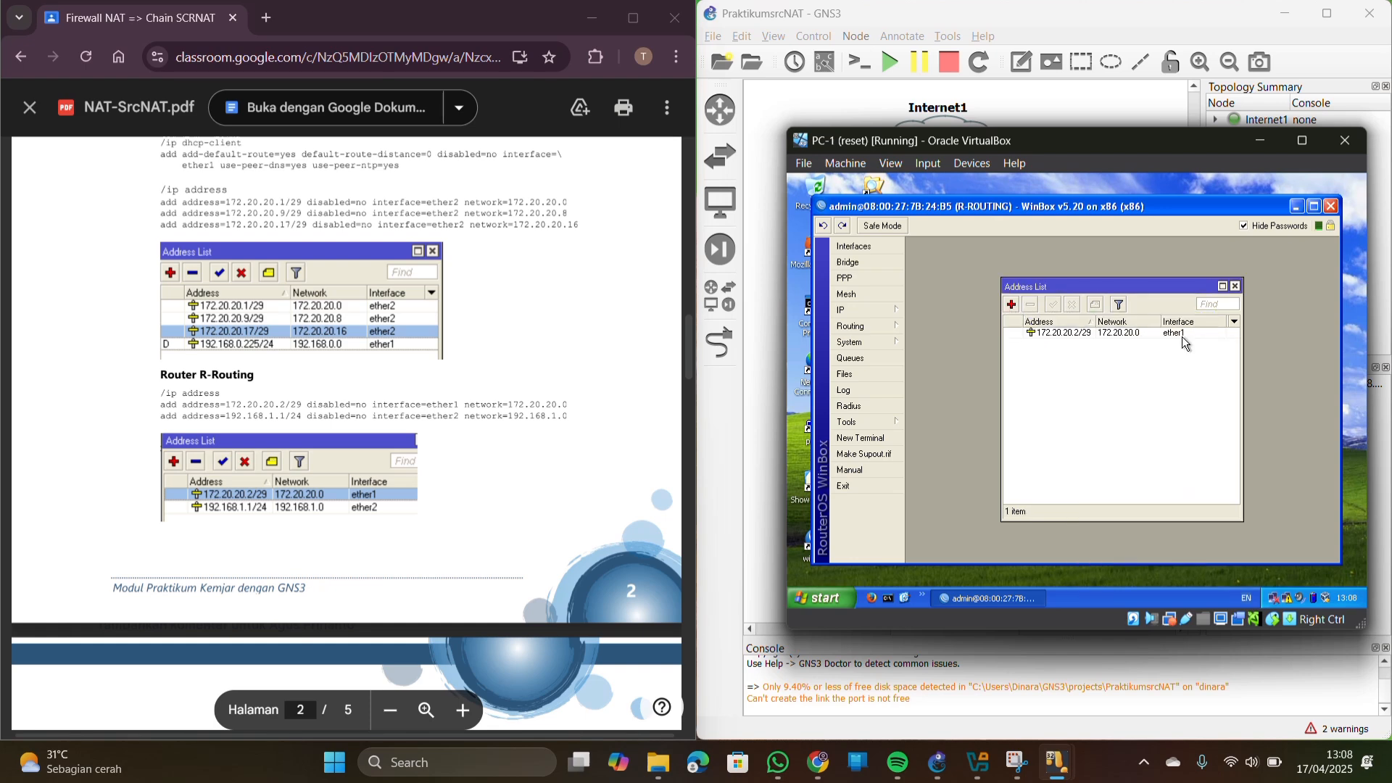
Add the IP address 192.168.1.1/24 on interface ether2 to R-ROUTING's address list
left_click(1011, 308)
type("192.168")
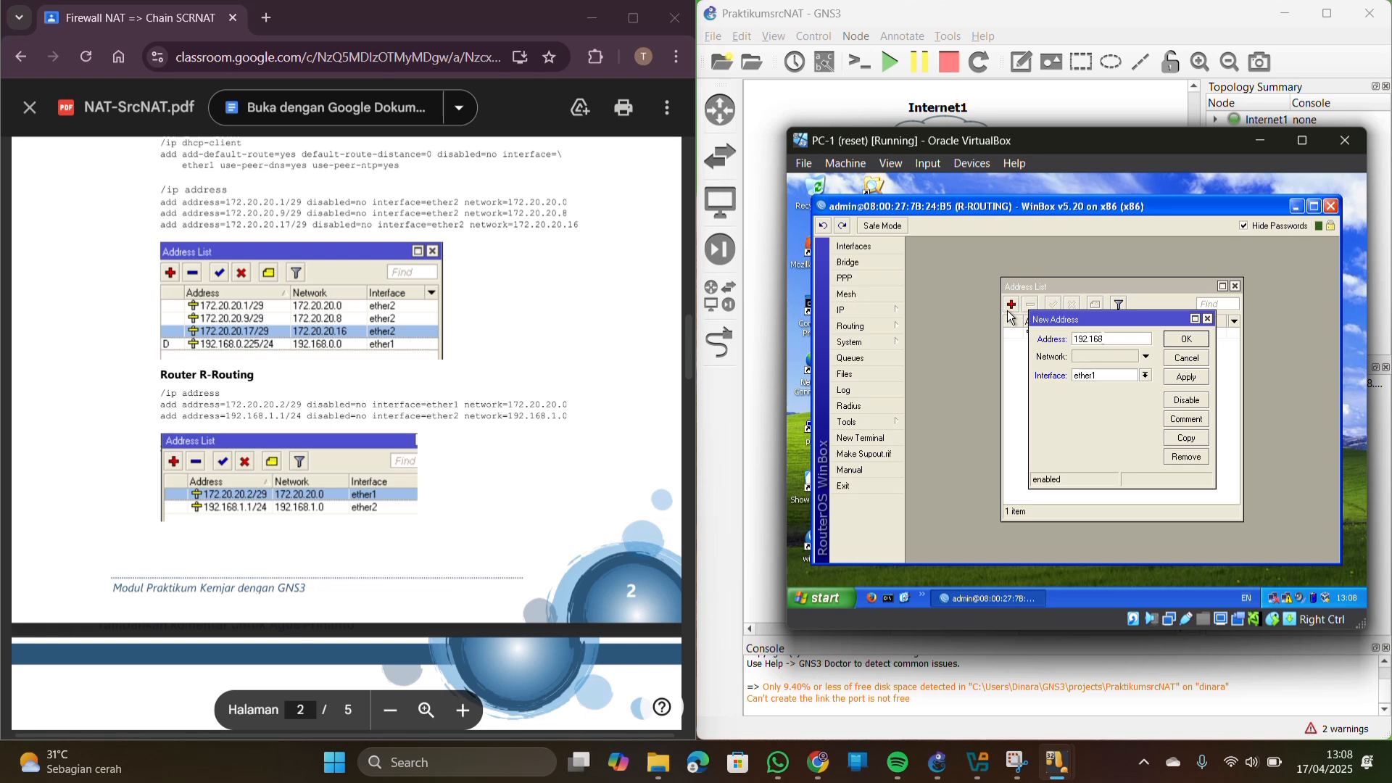
type(".1.1/24")
left_click(1146, 376)
left_click(1136, 397)
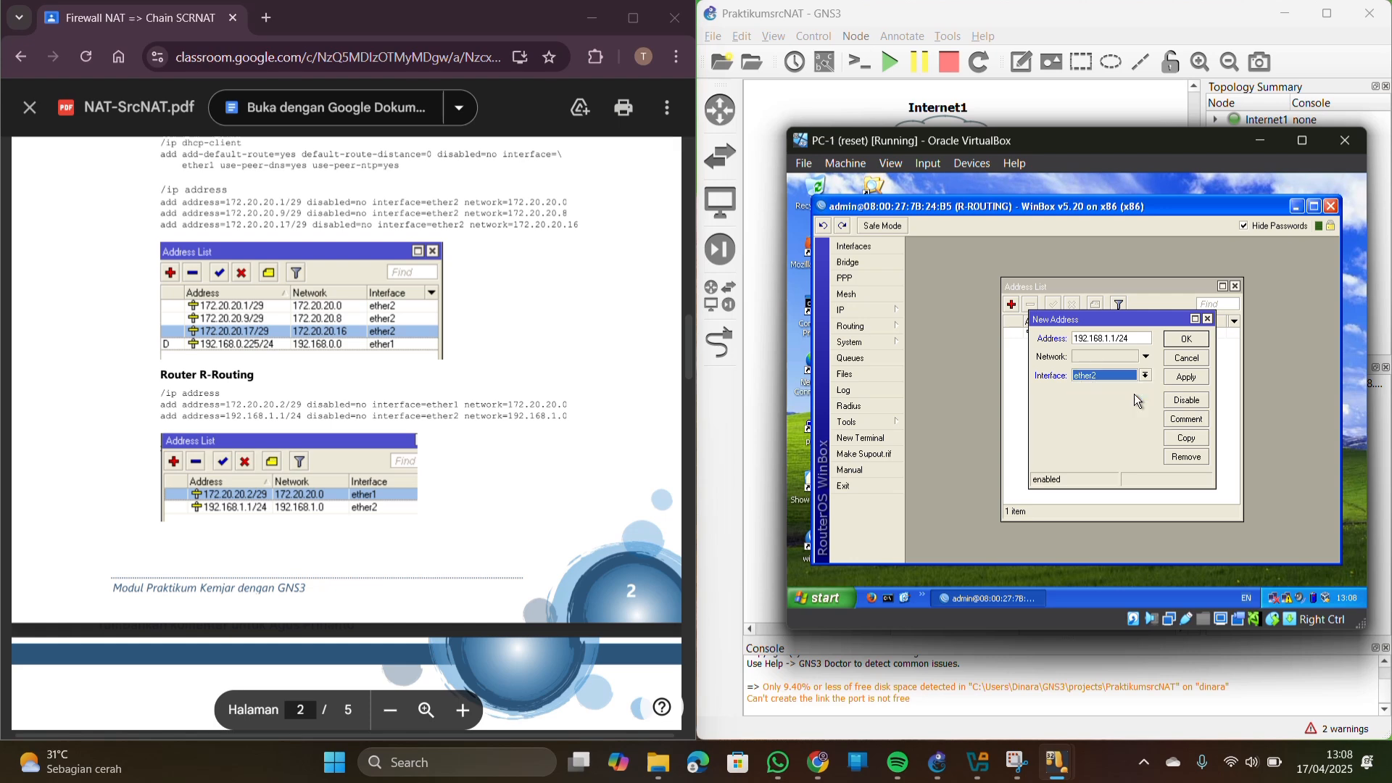
left_click(1198, 343)
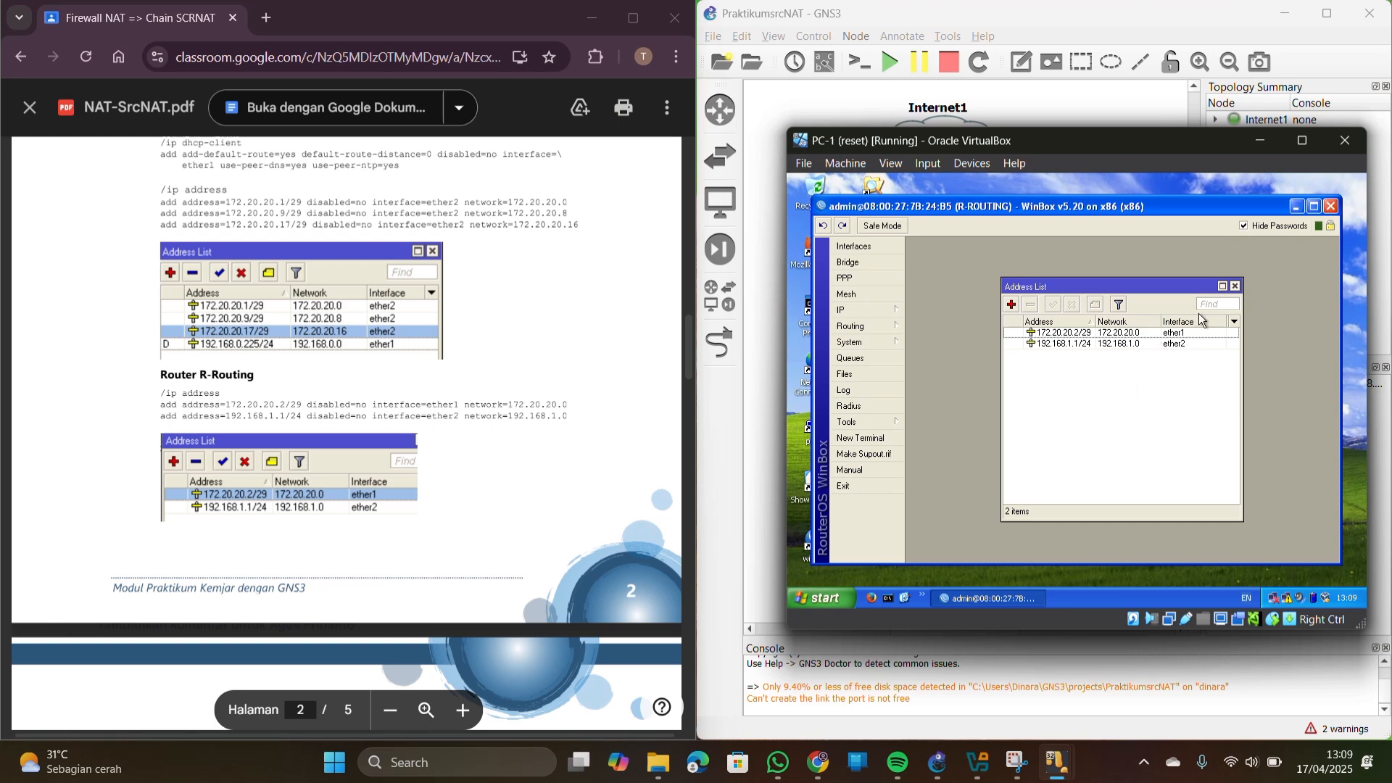
Give PC-1's local area connection the static IP address 192.168.1.2, subnet mask 255.255.255.0 and default gateway 192.168.1.1
scroll(152, 492, "down", 10)
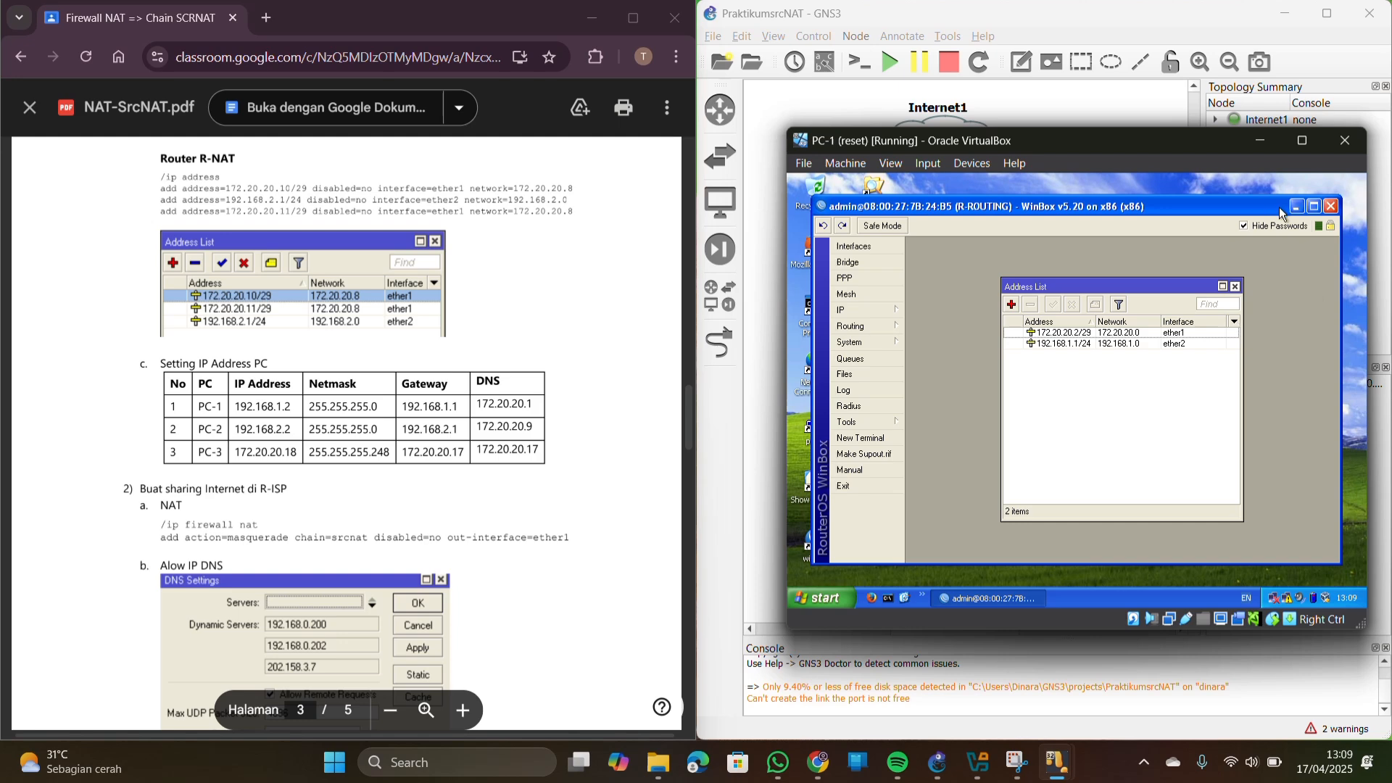
left_click(1296, 206)
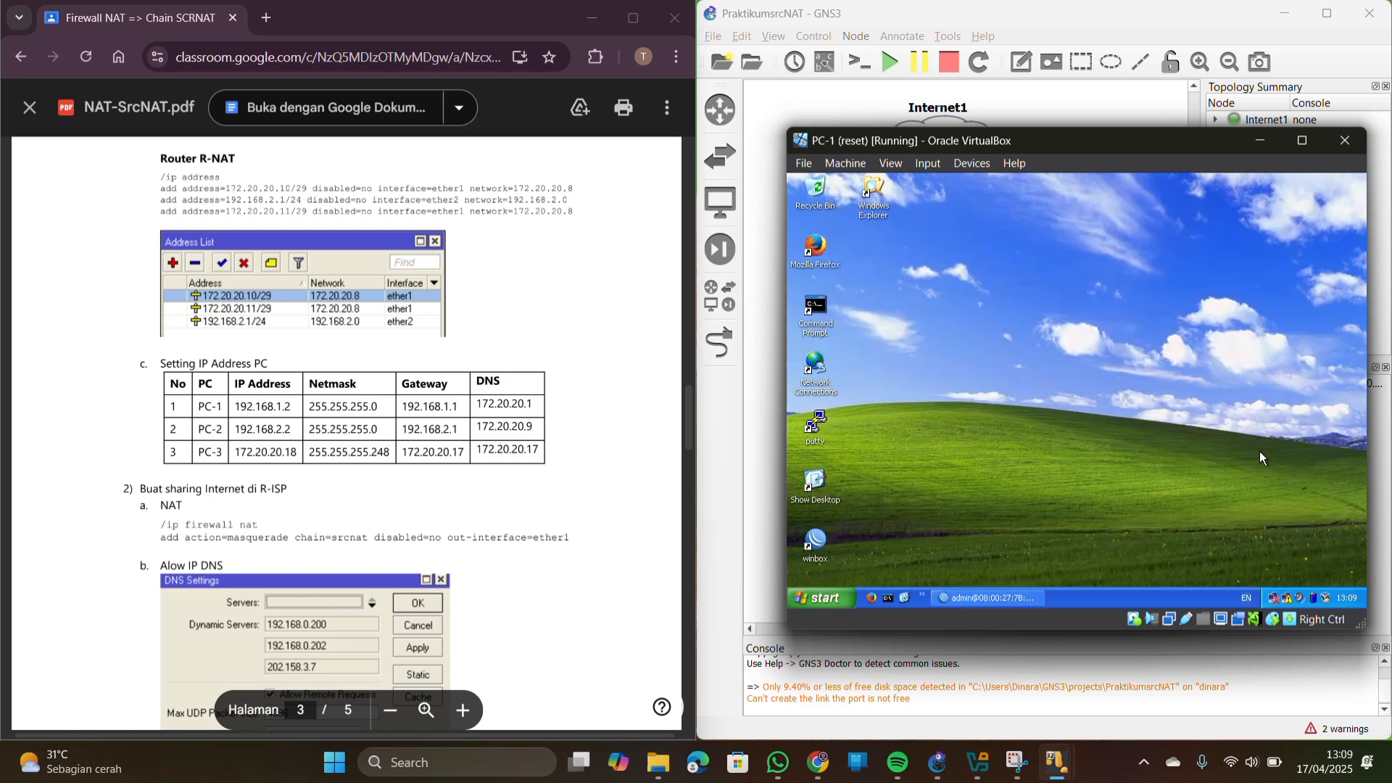
left_click(1285, 601)
left_click(991, 503)
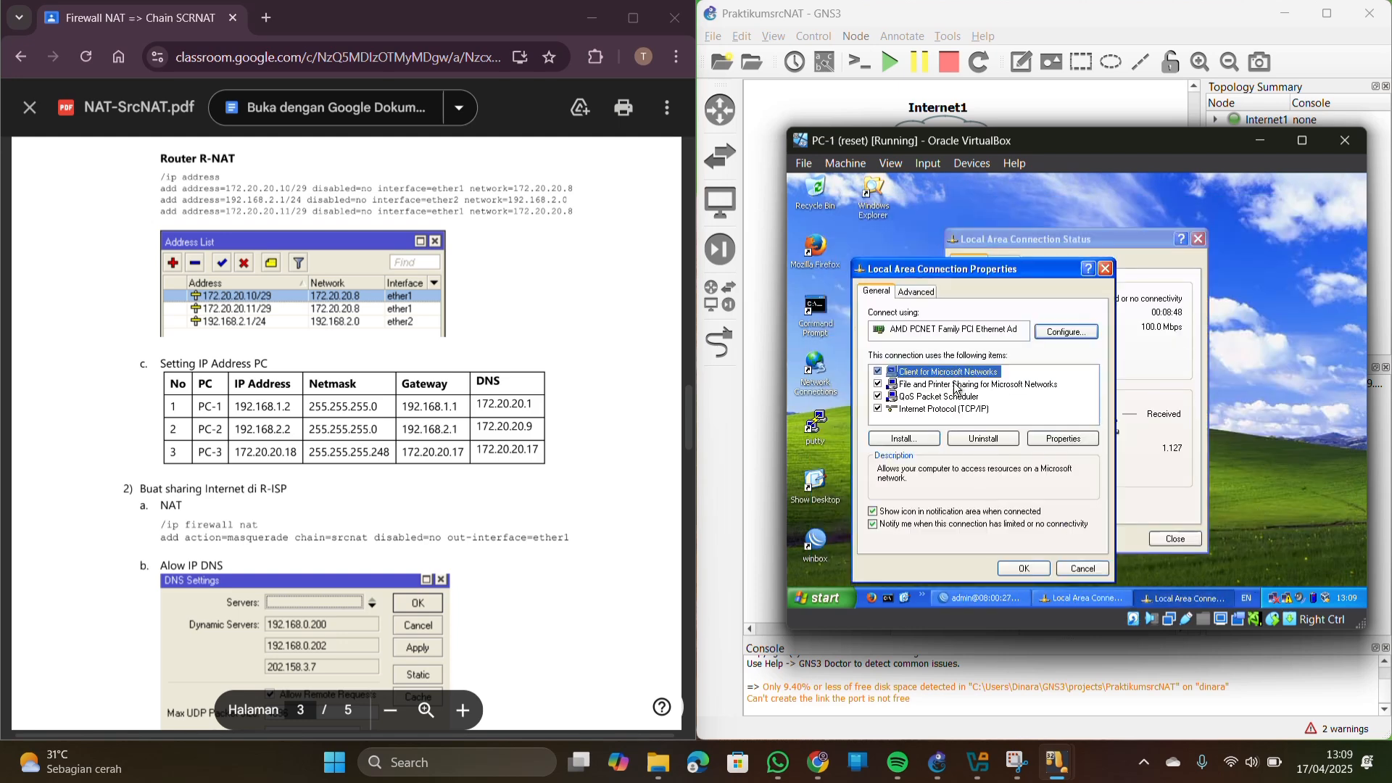
double_click(963, 408)
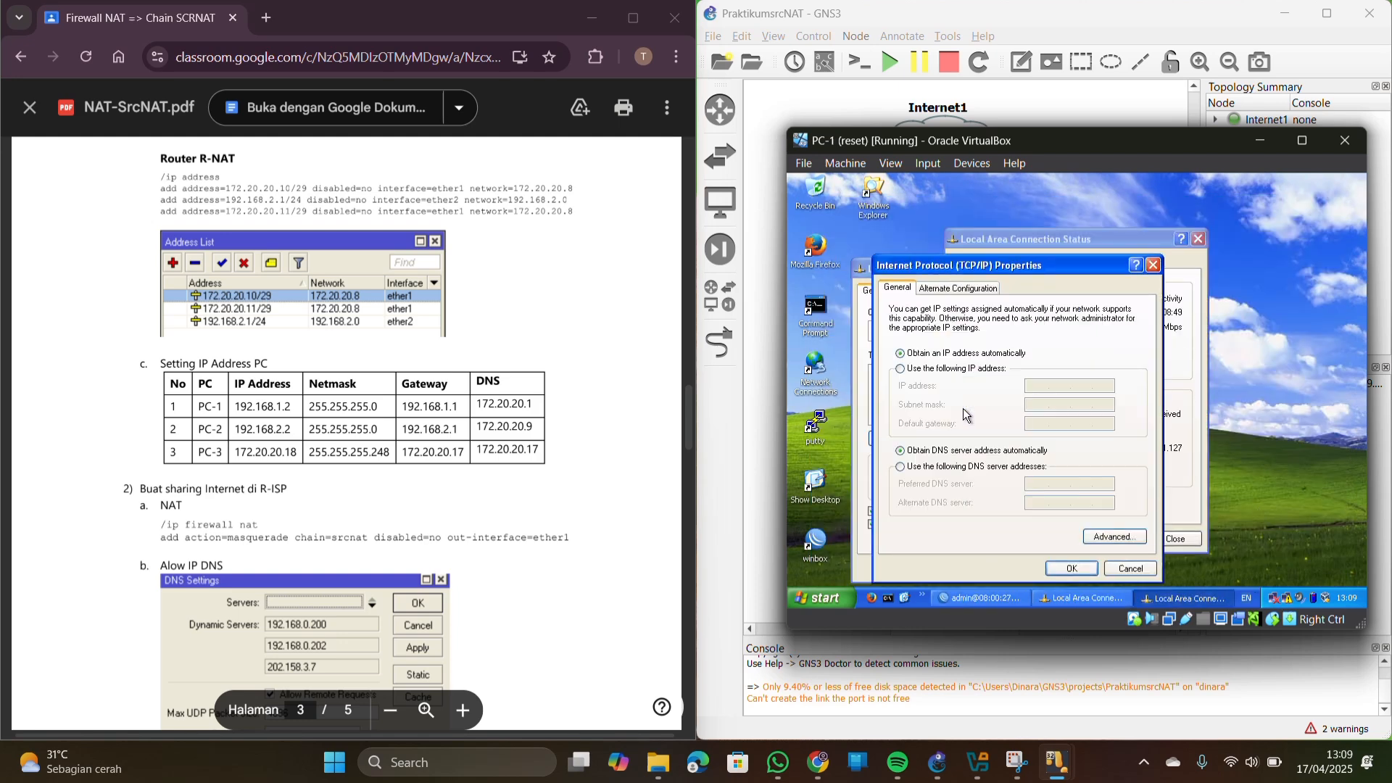
left_click(970, 370)
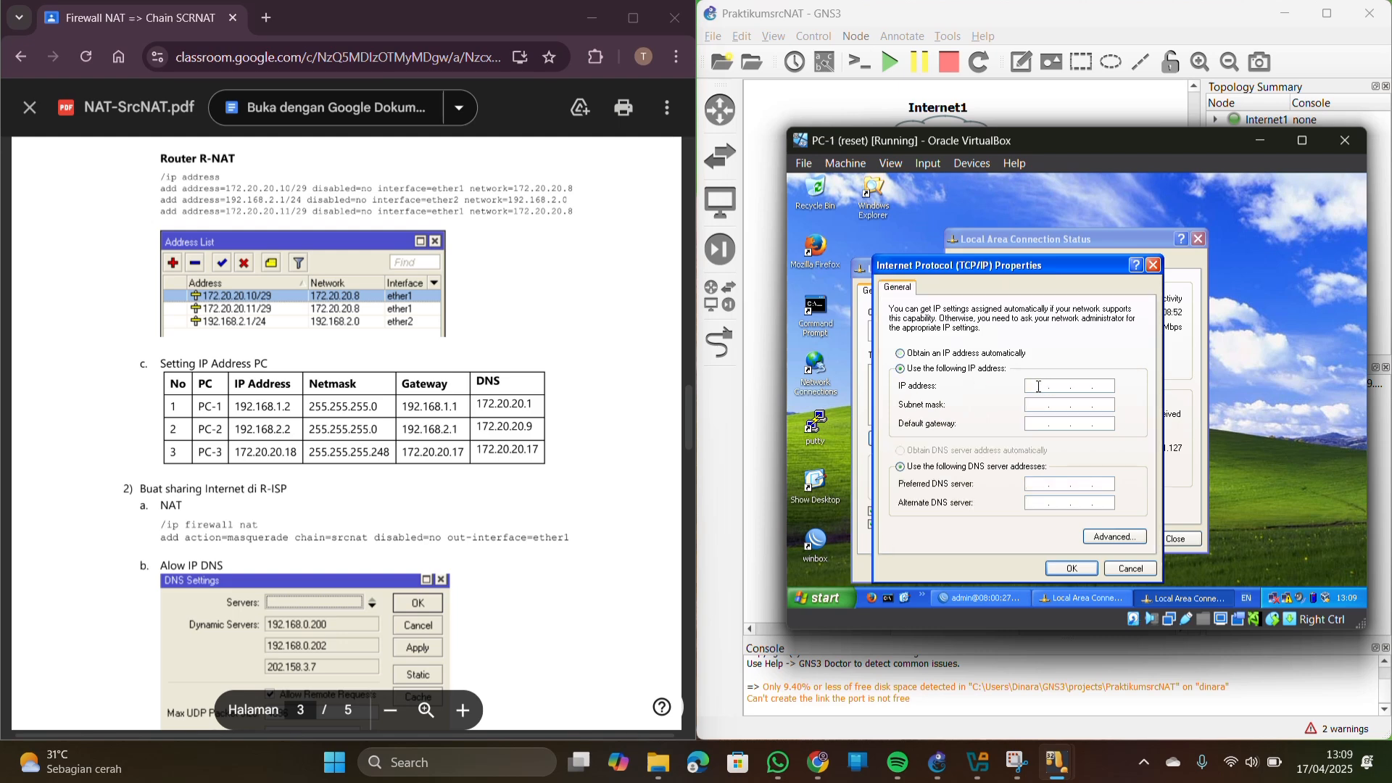
left_click(1038, 387)
type("192 . 168 . 1 . 2")
left_click(1068, 409)
left_click(1039, 423)
type("192 . 168 . 1 . 1")
Set PC-1's preferred DNS server to 172.20.20.1, apply the network settings and close the connection status
left_click(1039, 485)
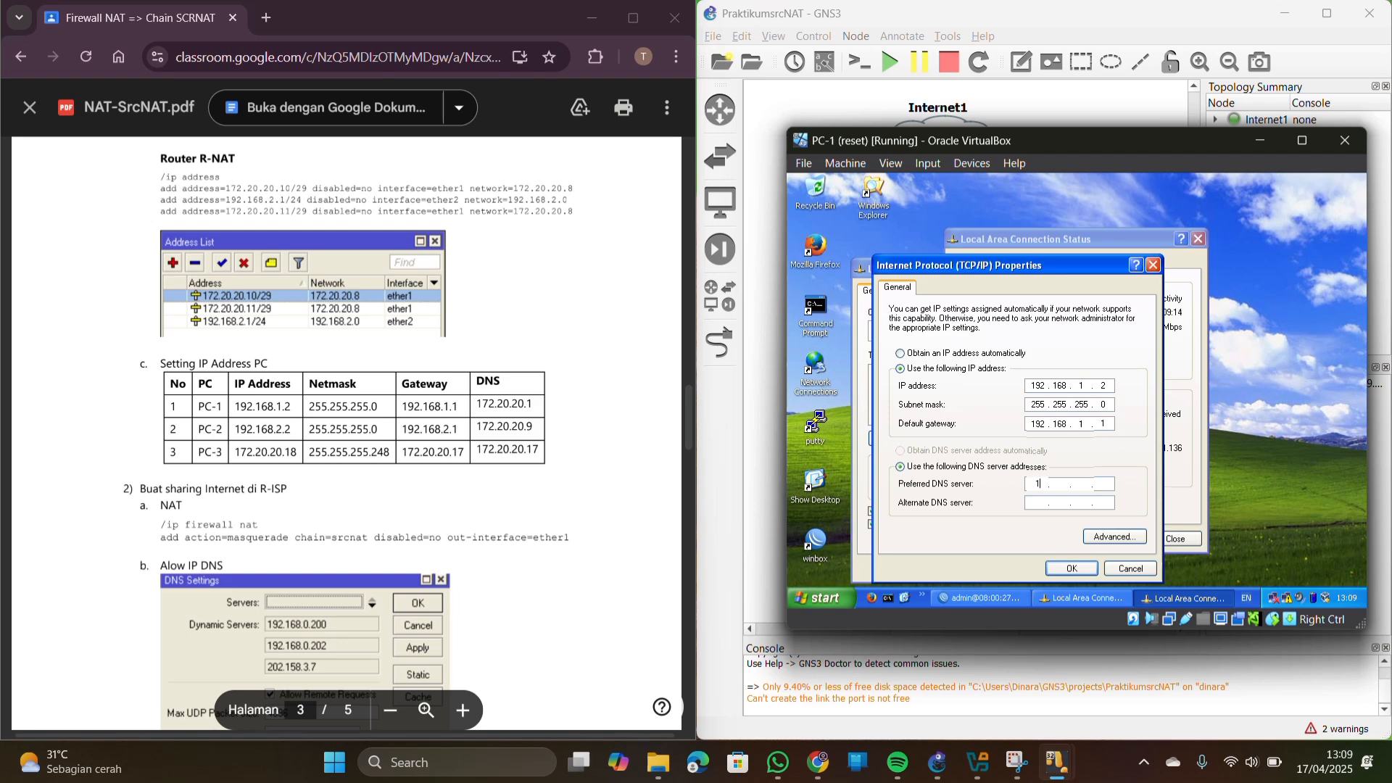
type("172.20.20.1")
left_click(1071, 568)
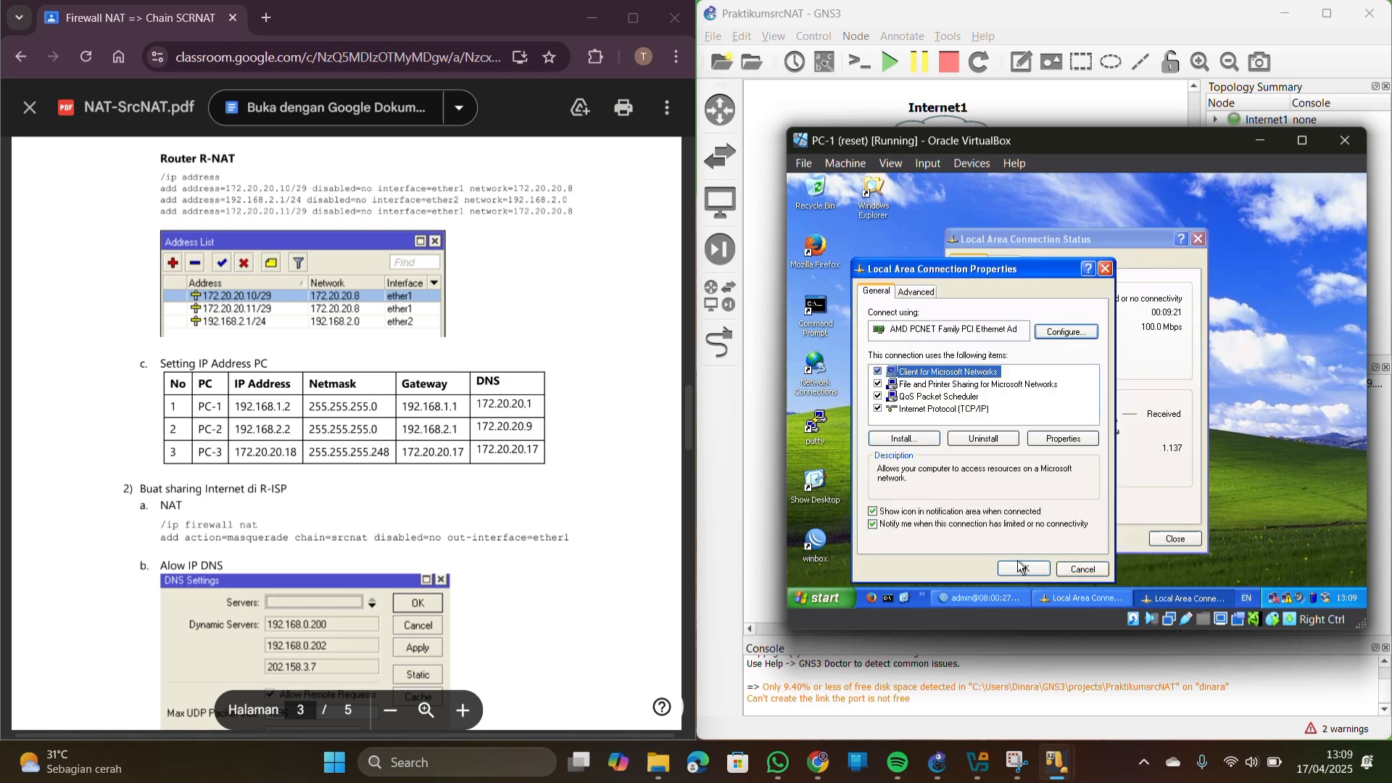
left_click(1024, 569)
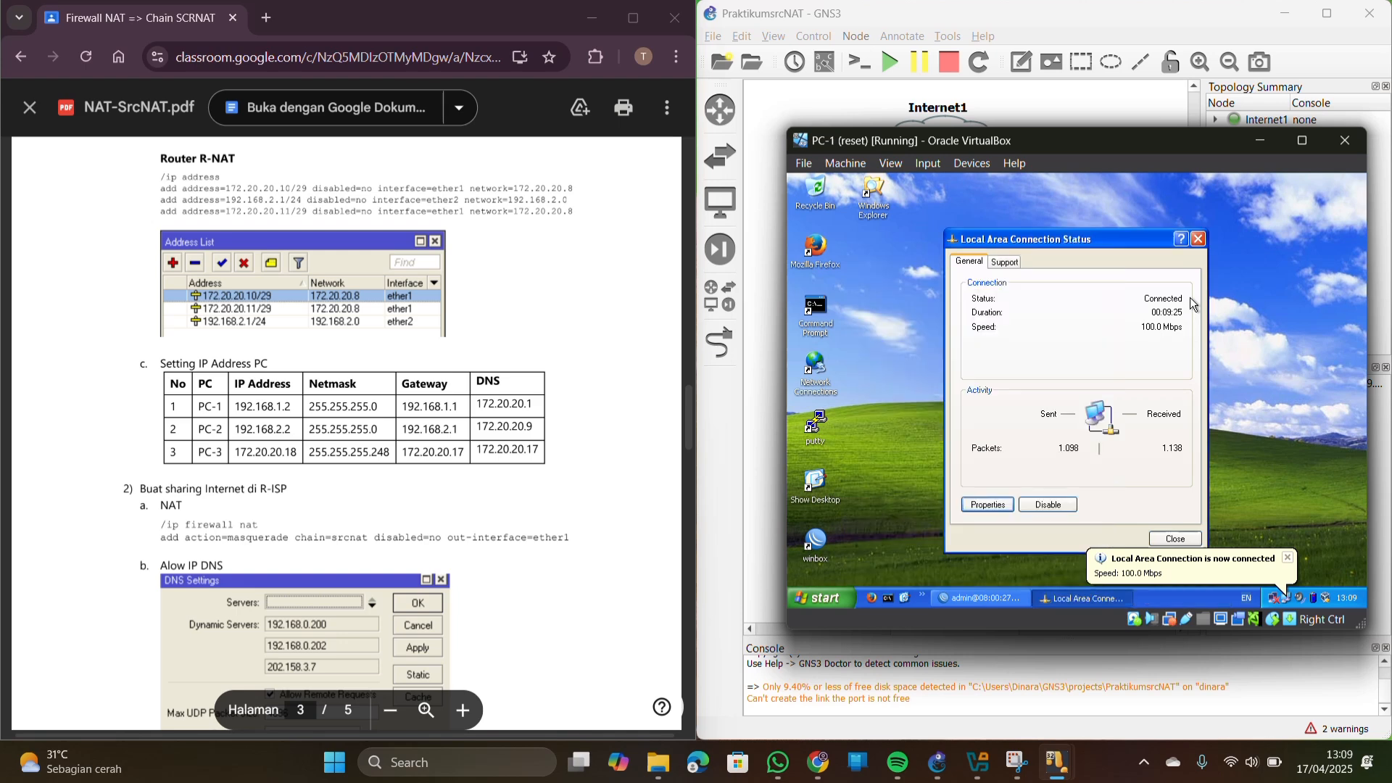
left_click(1196, 240)
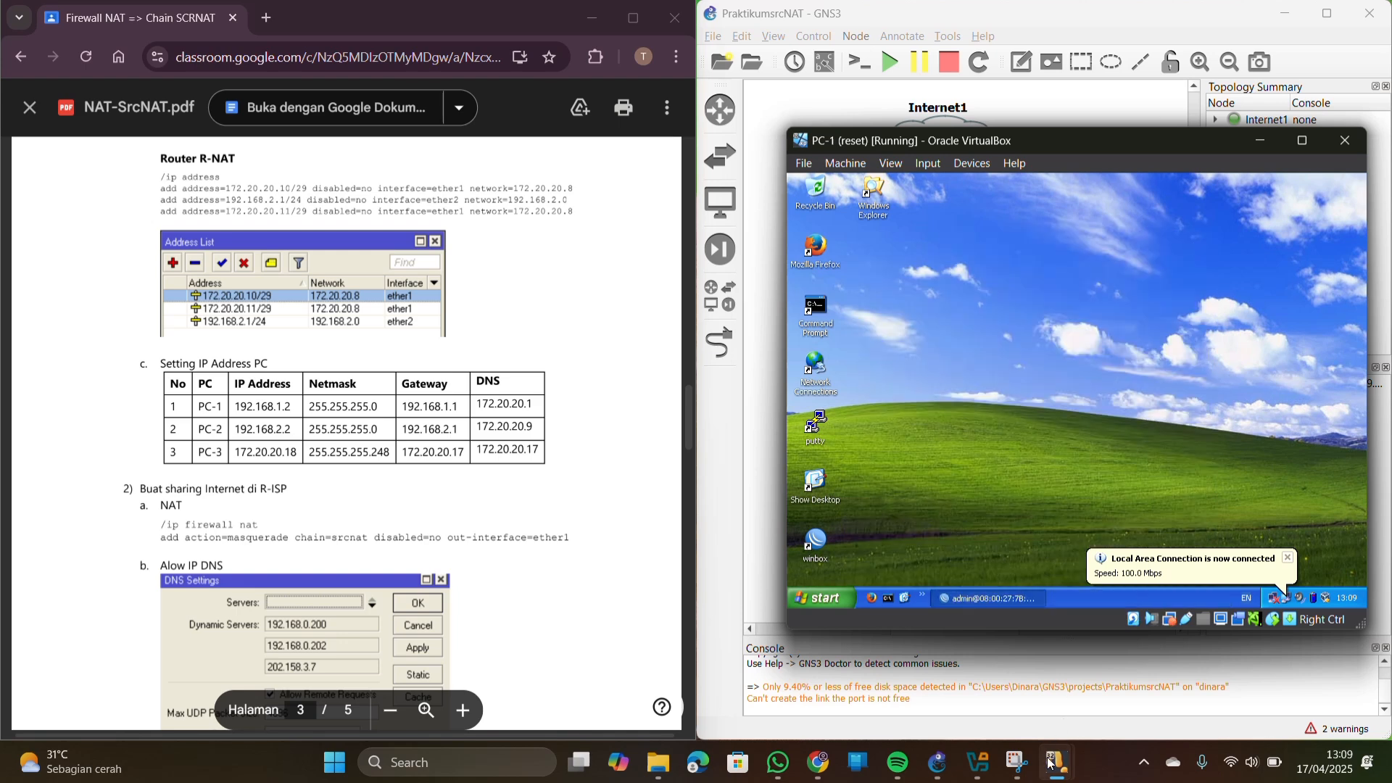
Switch to the PC-2 virtual machine and set its static IP address 192.168.2.2, subnet mask 255.255.255.0 and default gateway 192.168.2.1
mouse_move(1056, 761)
left_click(1050, 685)
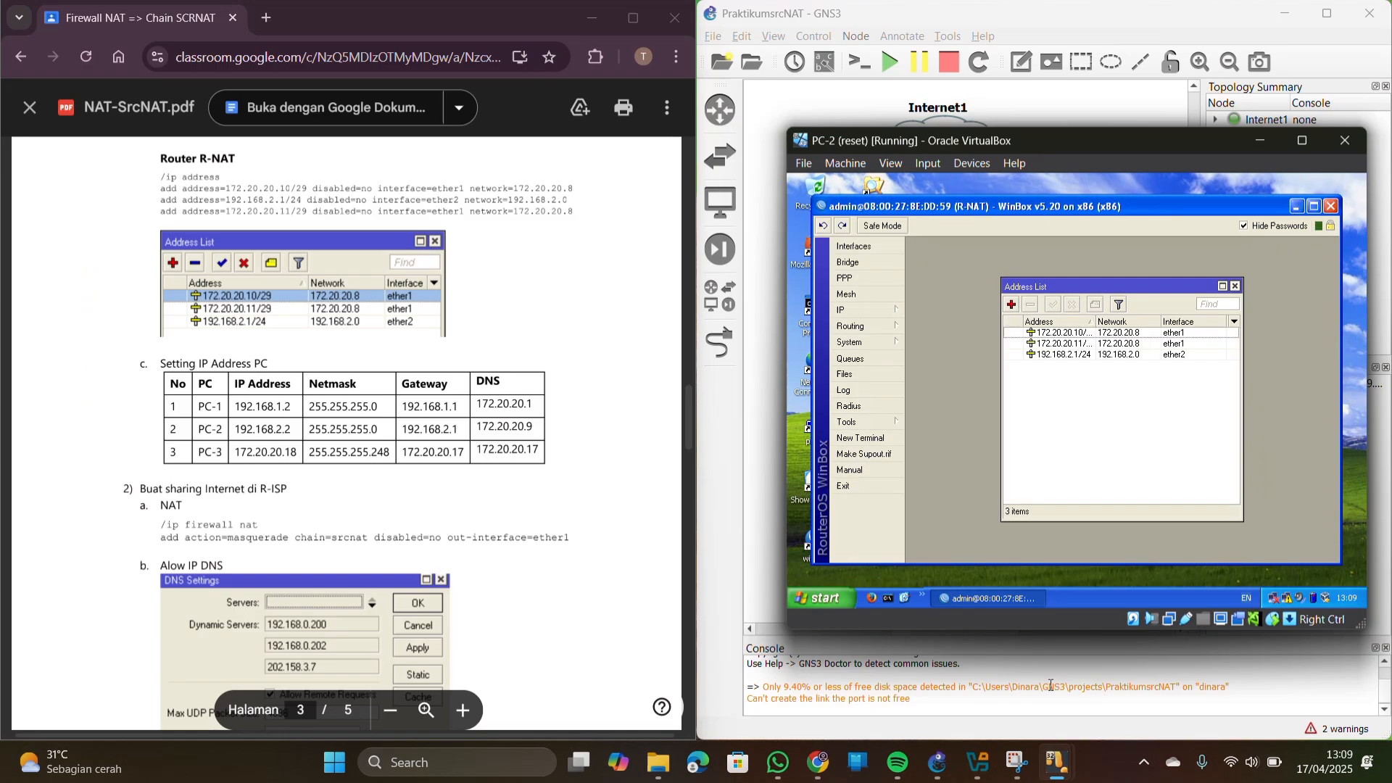
left_click(1297, 207)
left_click(1284, 605)
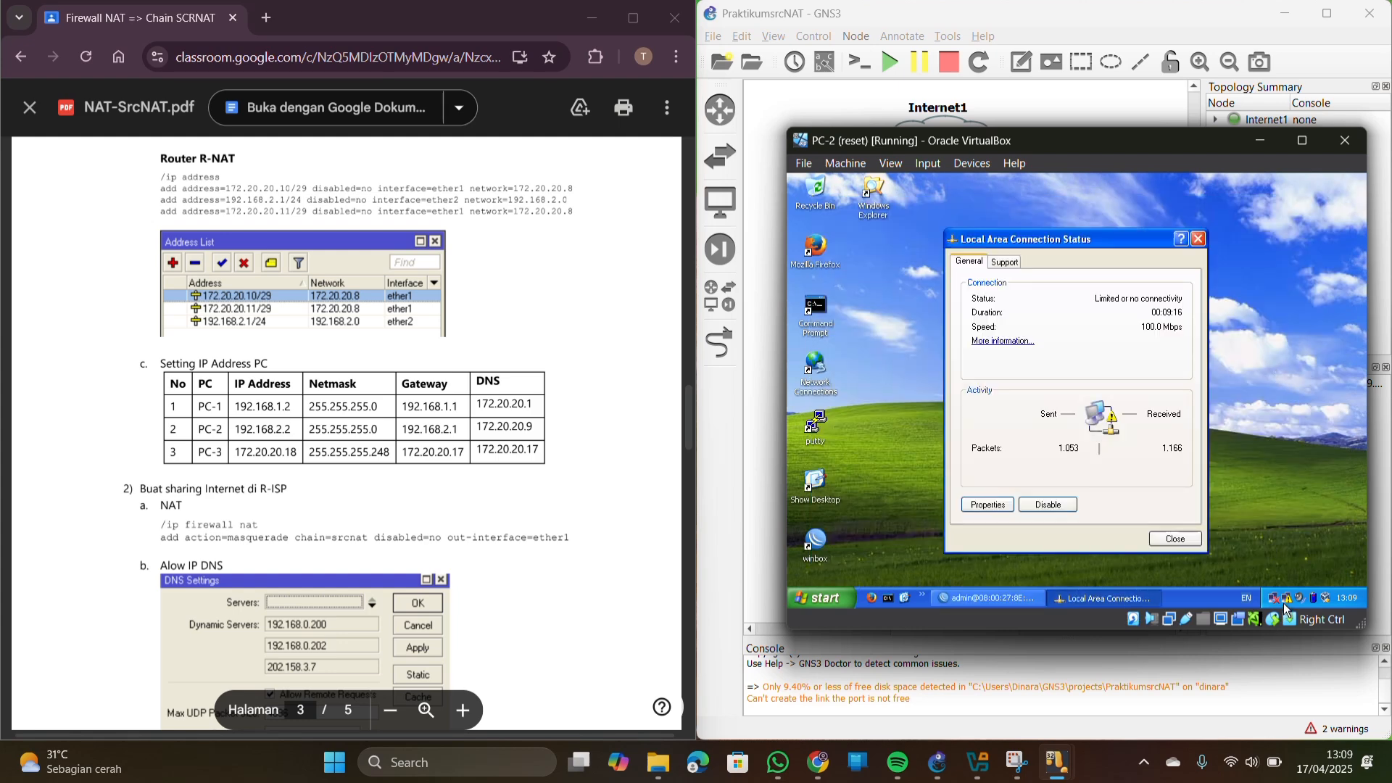
left_click(996, 511)
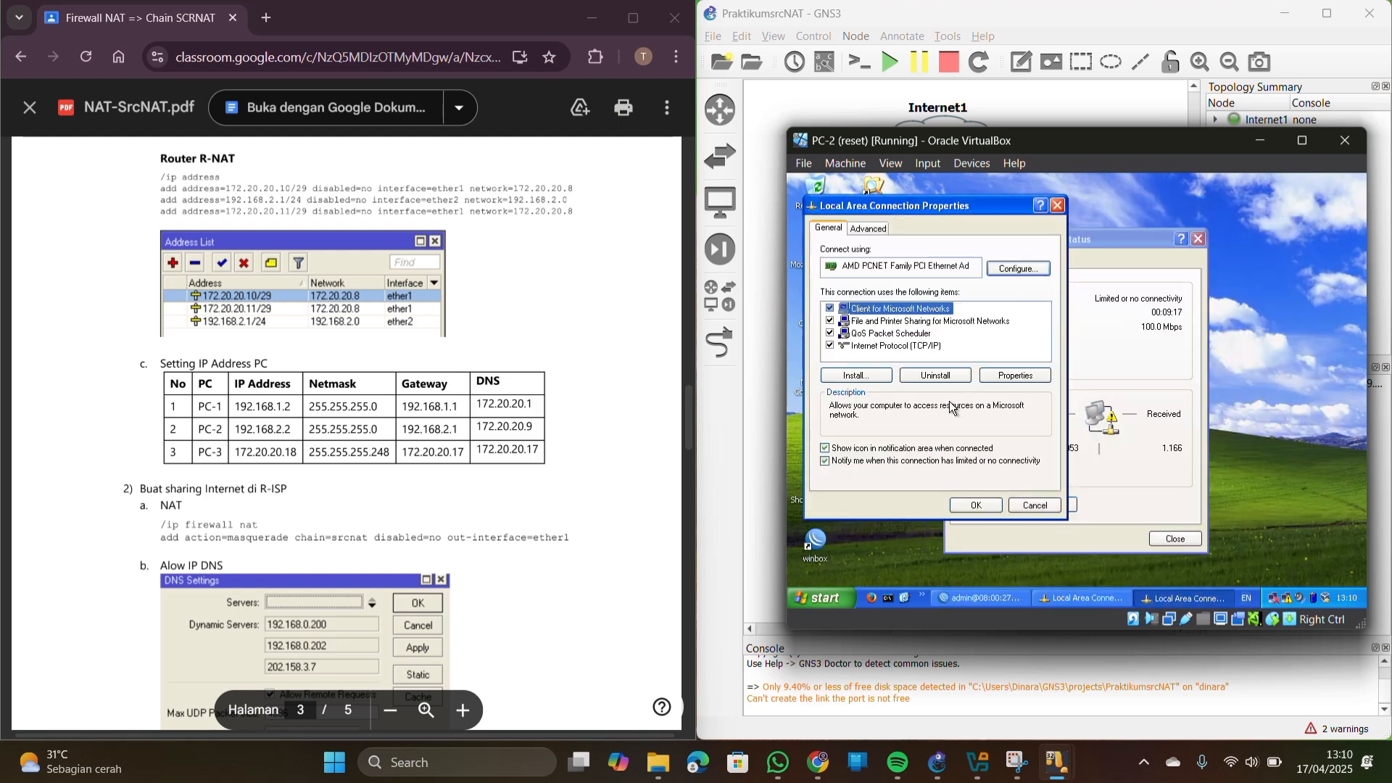
double_click(909, 351)
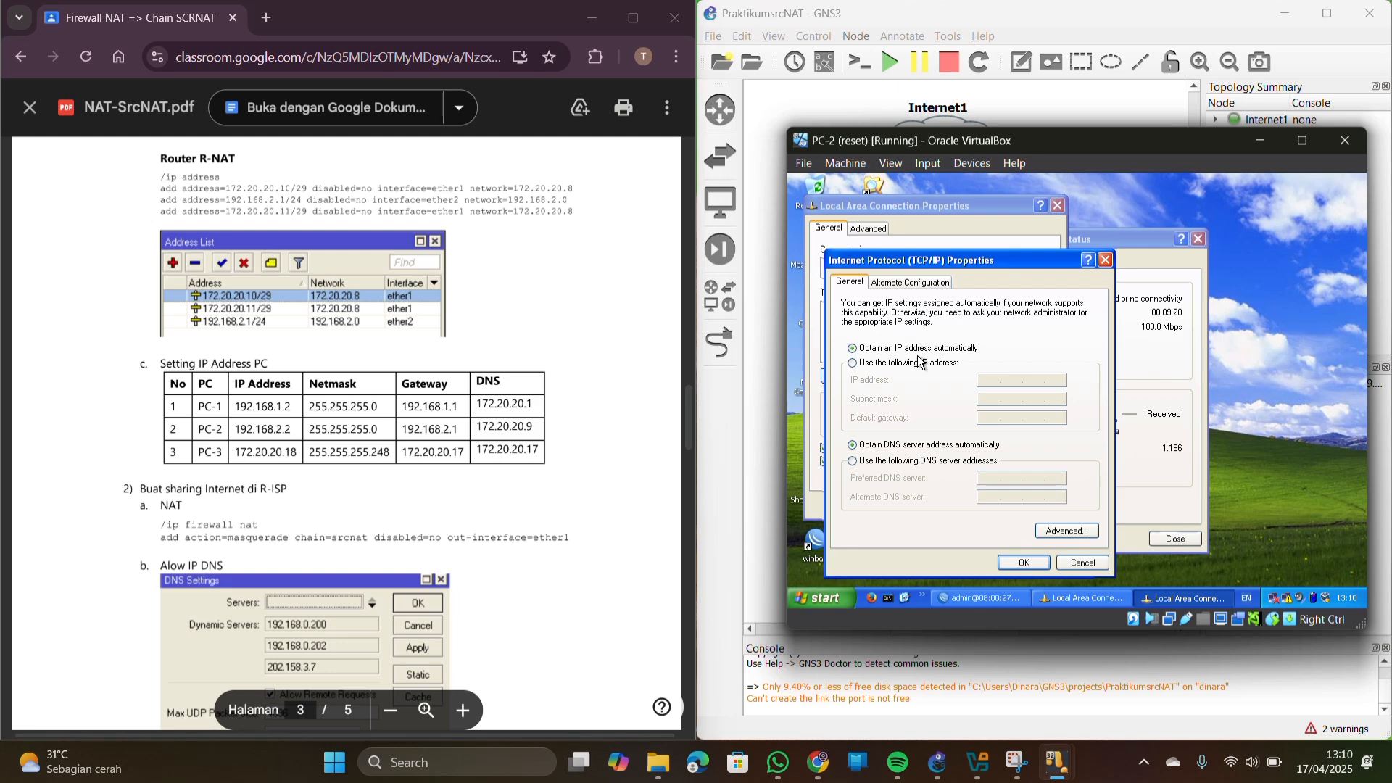
left_click(929, 367)
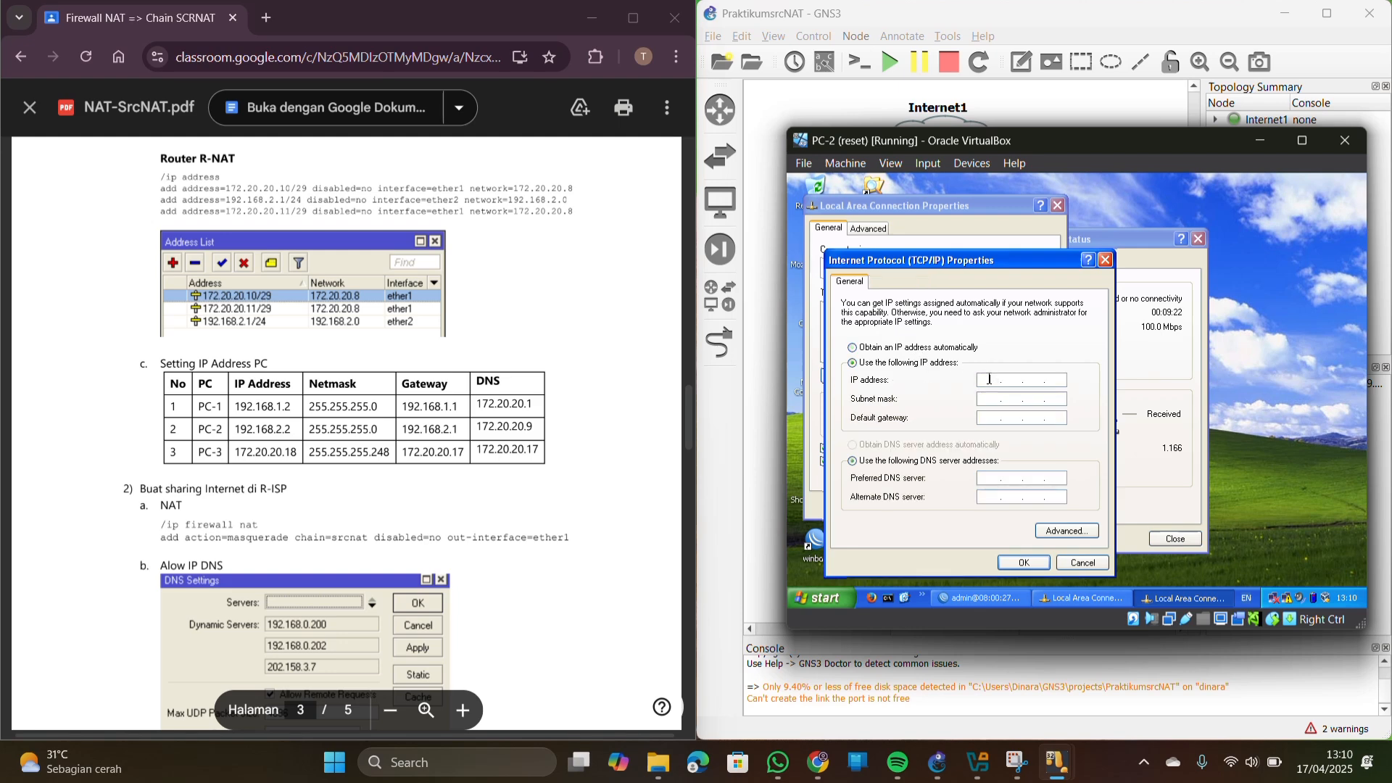
left_click(990, 379)
type("192.168.2.2")
left_click(1030, 401)
left_click(986, 418)
type("19")
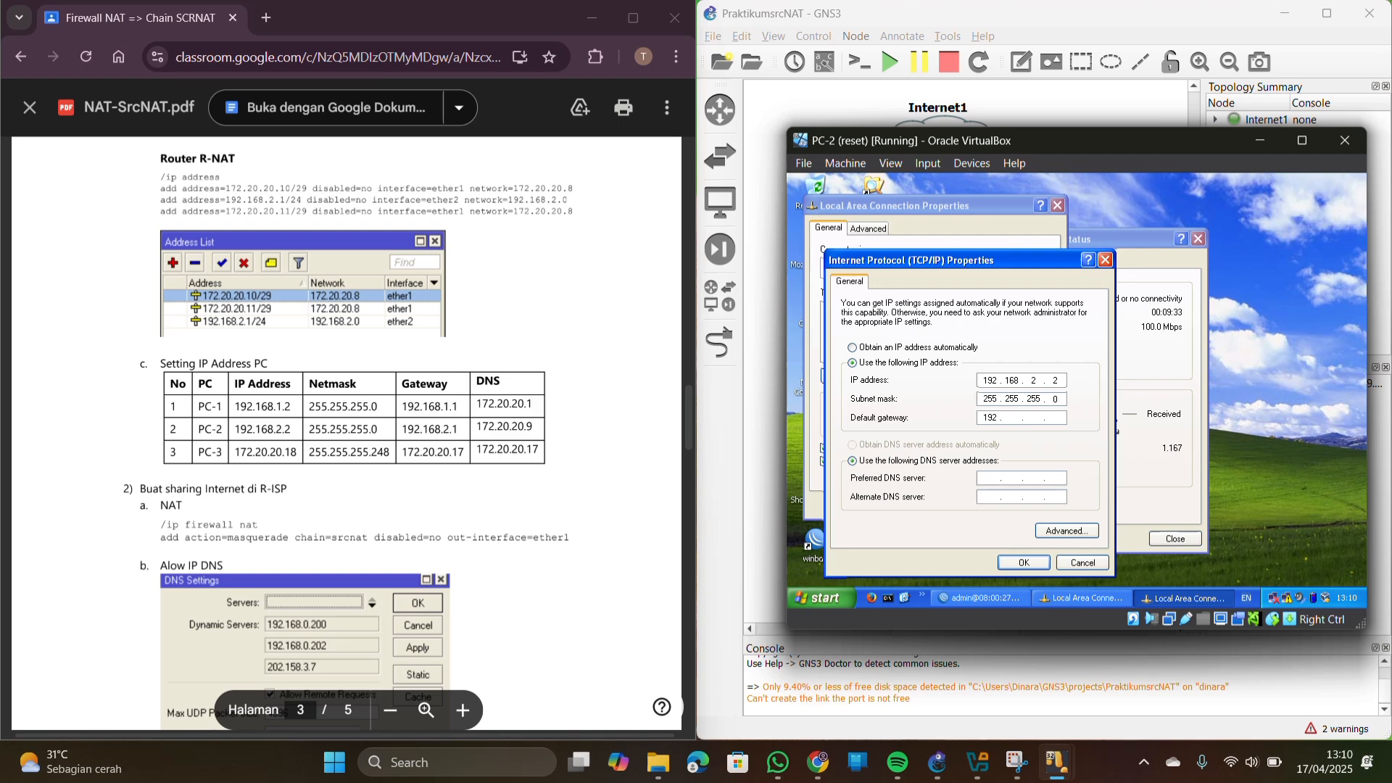
type("2 . 168")
Set PC-2's preferred DNS server to 172.20.20.9, apply the network settings and close the connection status
left_click(991, 478)
left_click(1024, 564)
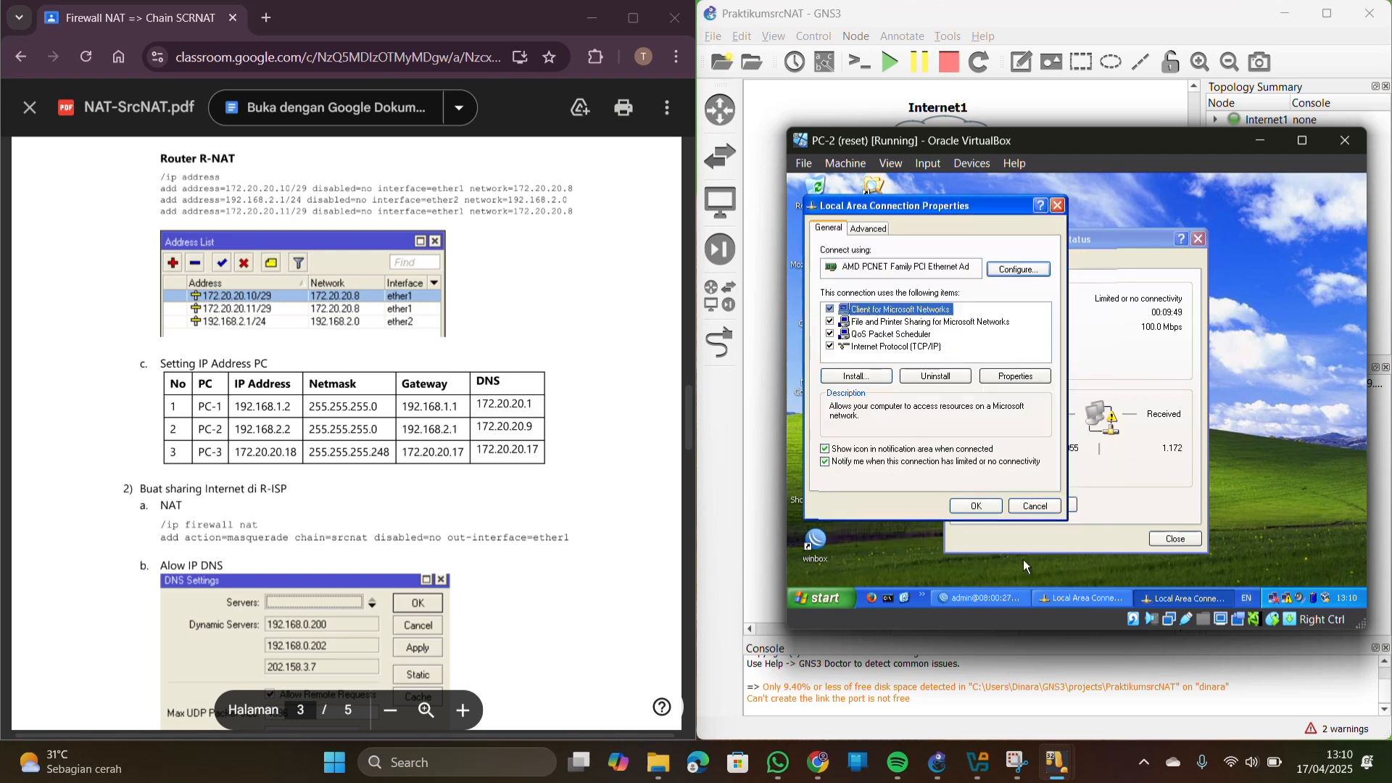
left_click(980, 508)
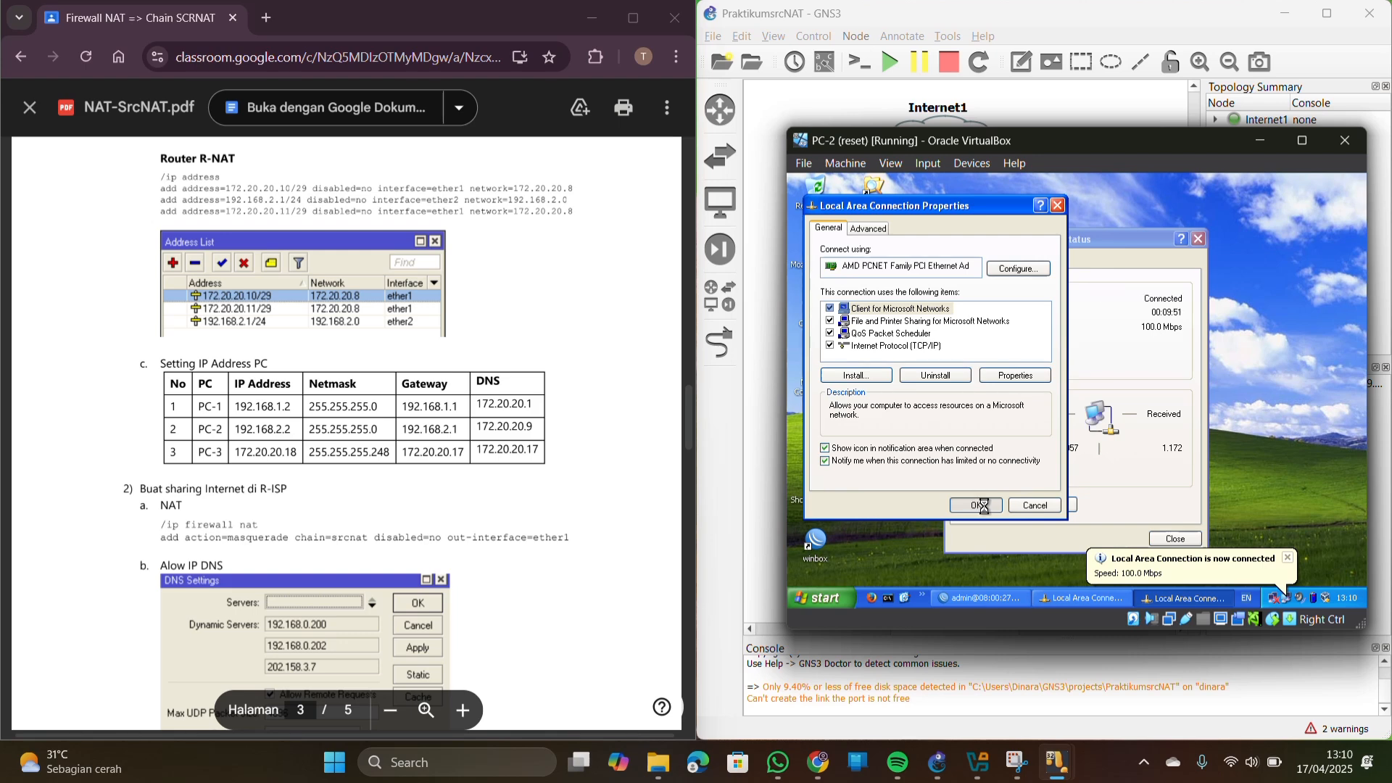
left_click(1176, 539)
Switch to the PC-PUBLIC virtual machine and set its static IP address 172.20.20.18, subnet mask 255.255.255.248 and default gateway 172.20.20.17
mouse_move(1055, 762)
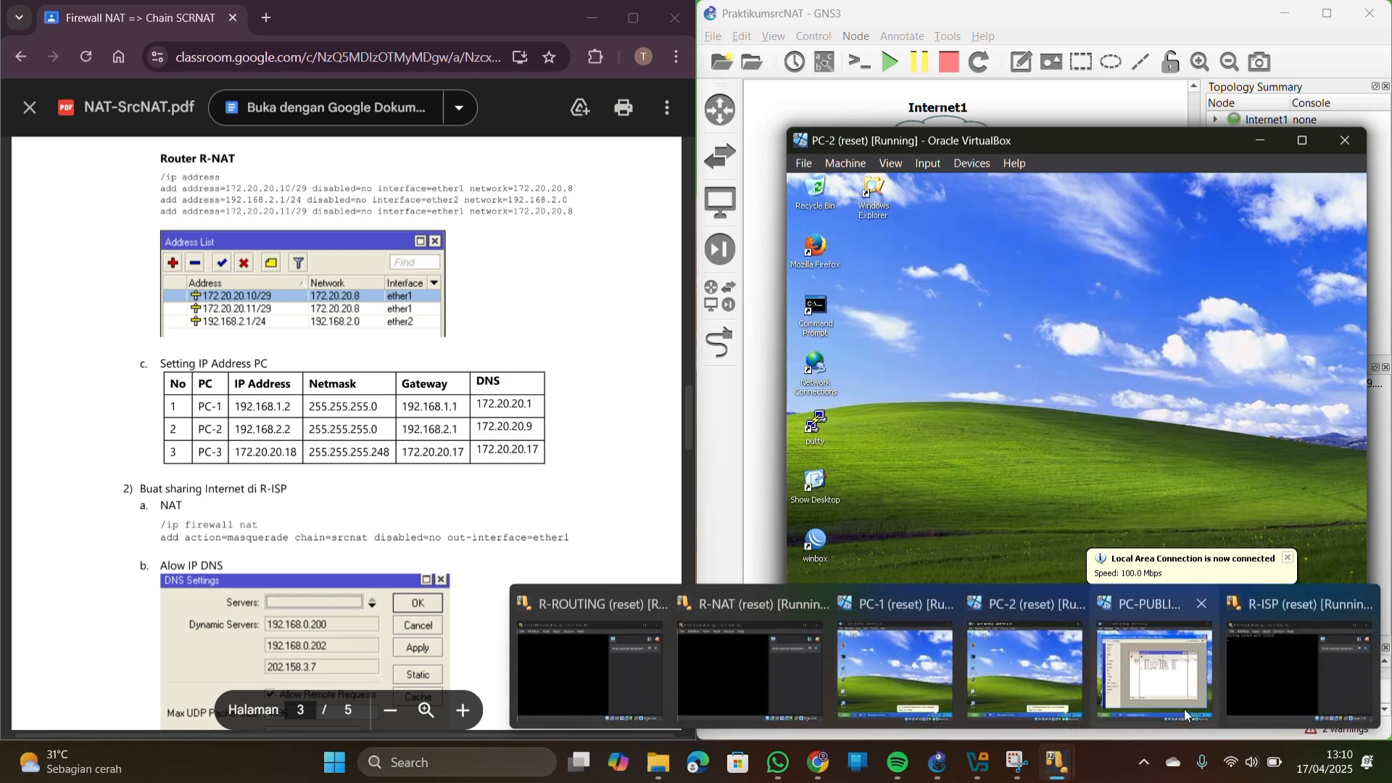
left_click(1154, 694)
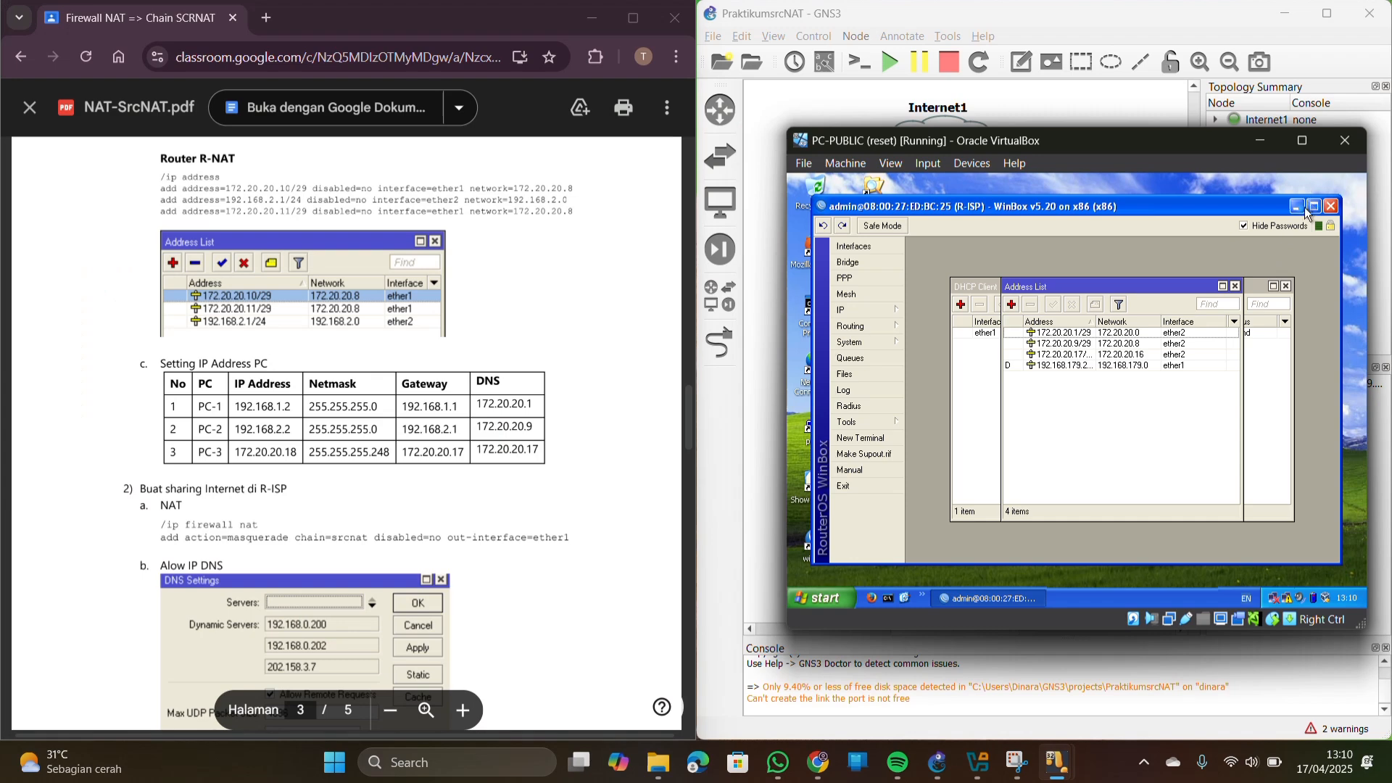
left_click(1299, 208)
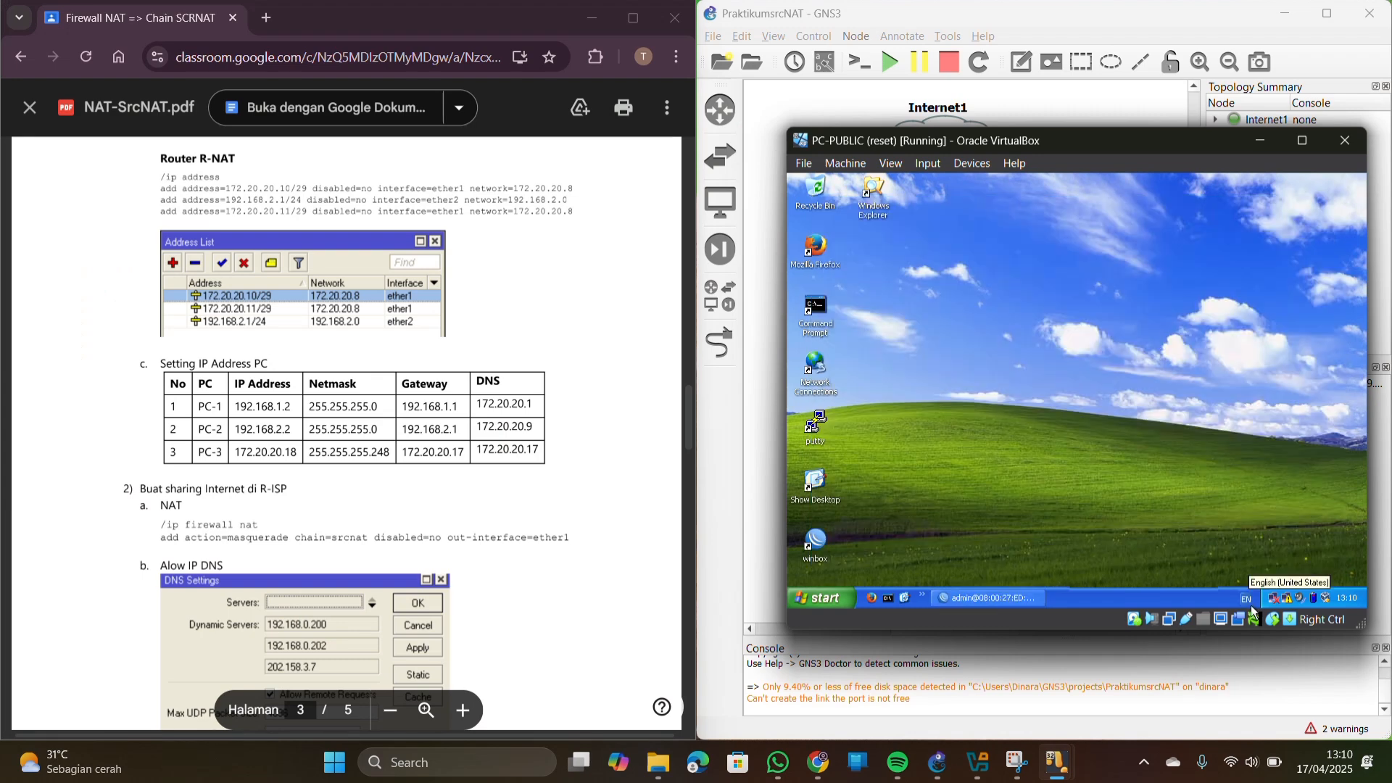
left_click(1288, 608)
left_click(987, 507)
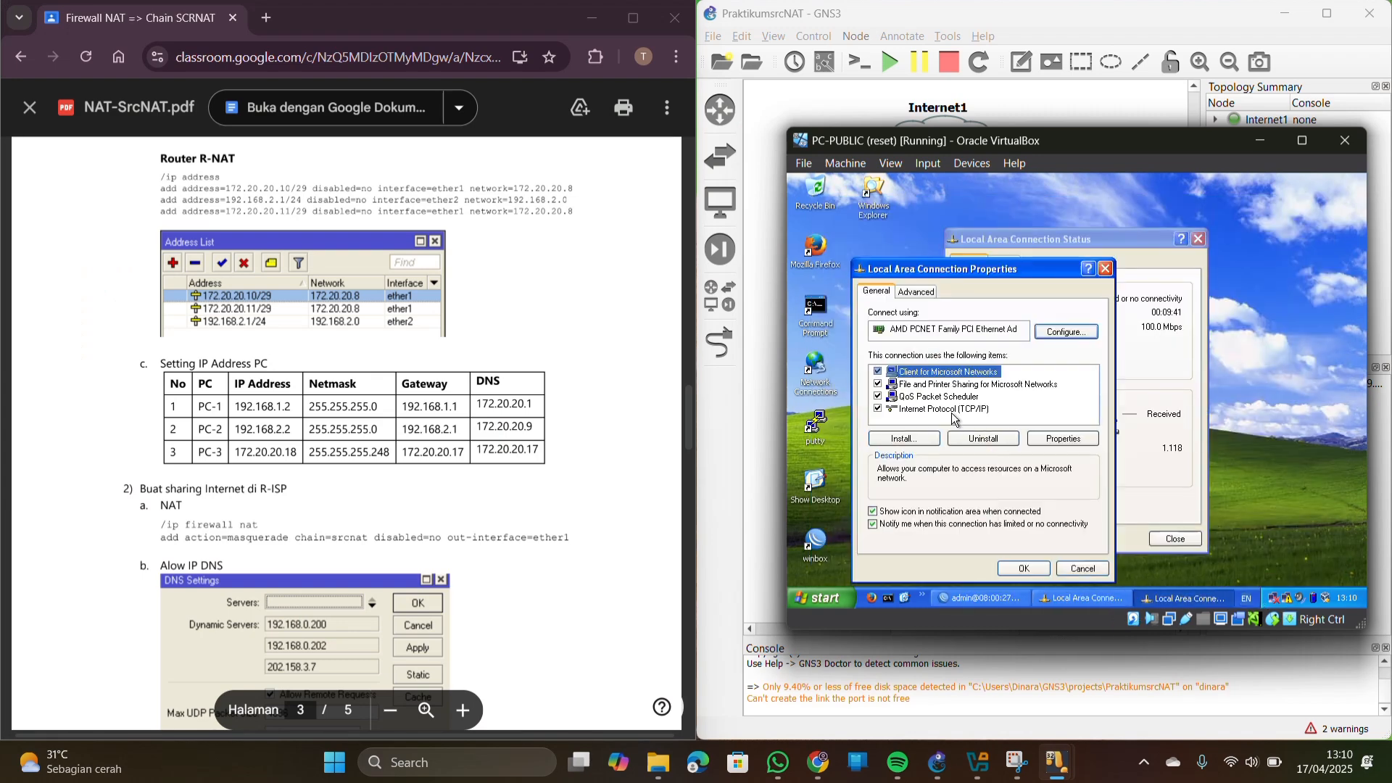
double_click(931, 409)
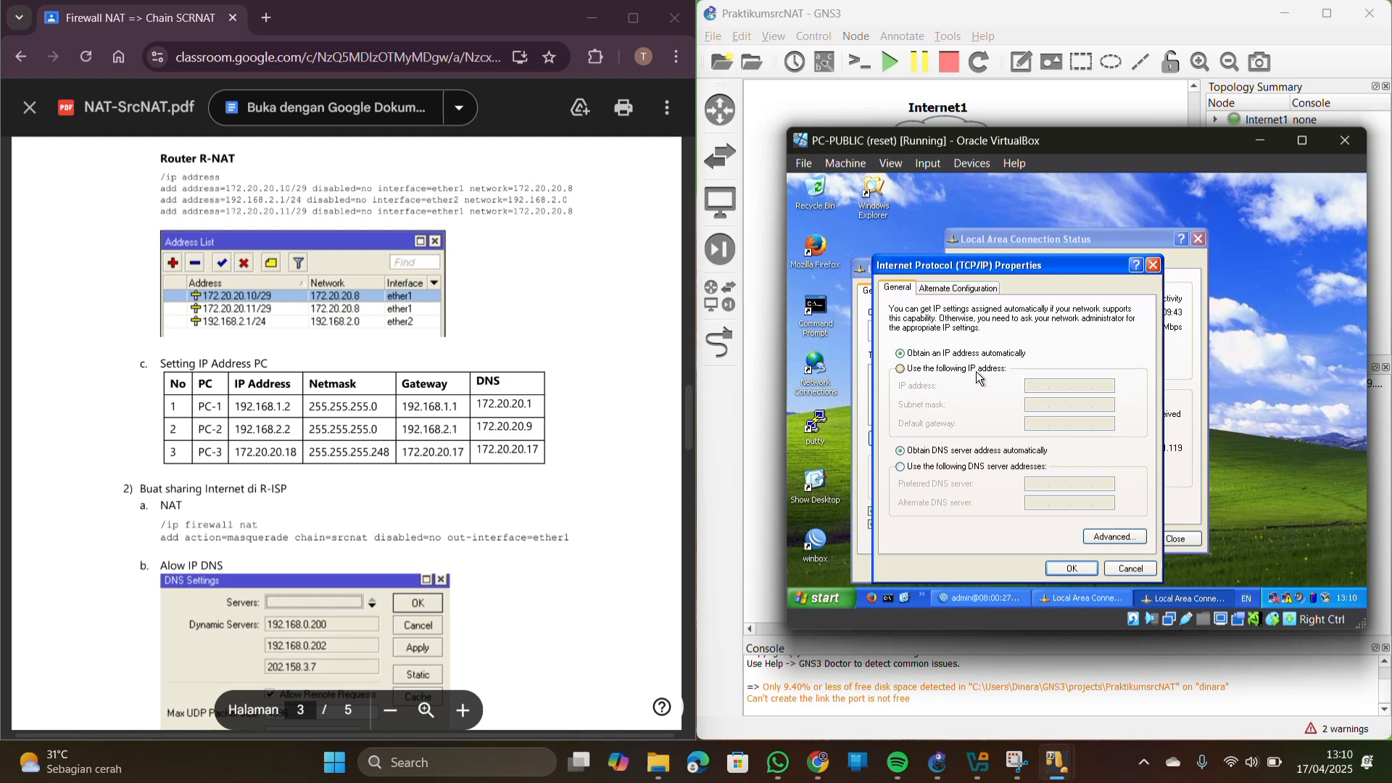
left_click(977, 372)
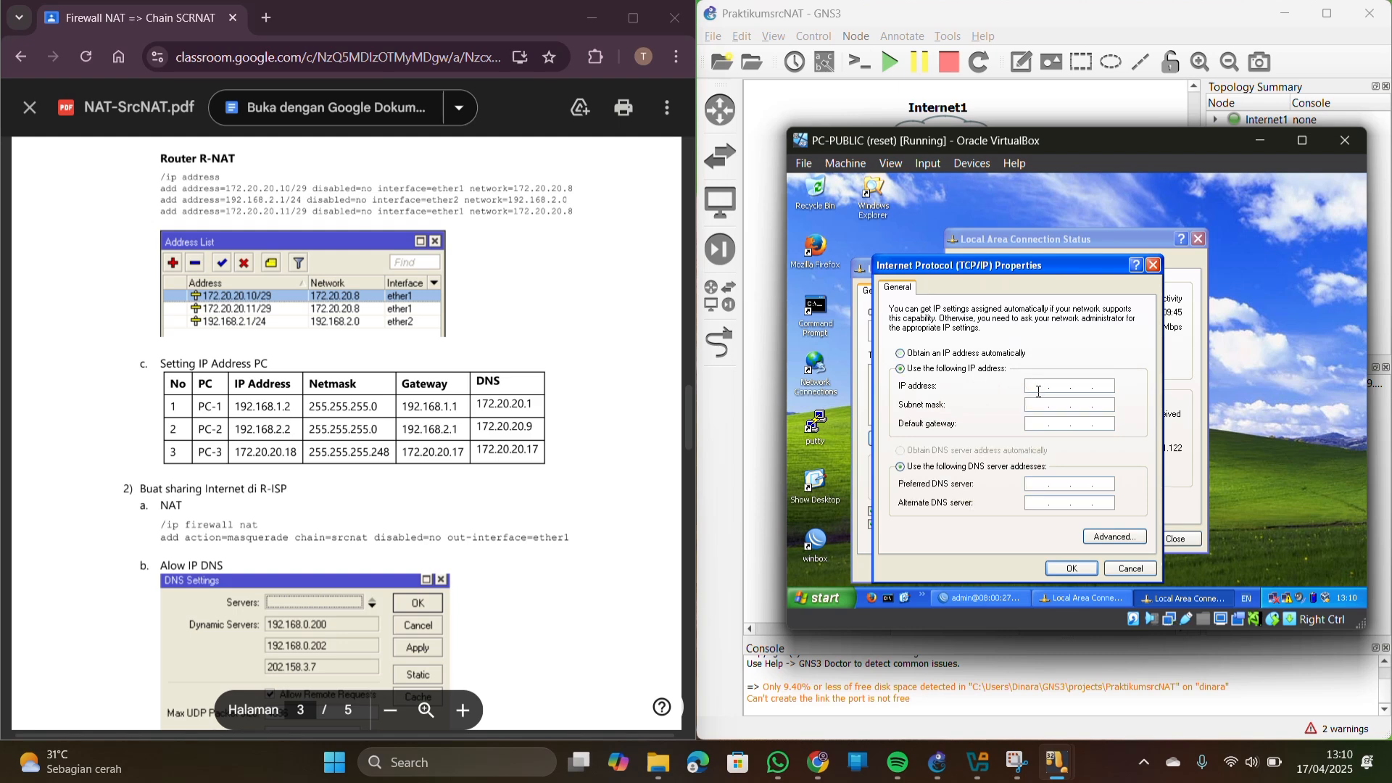
type("172 . 20 . 20 . 18")
left_click(1038, 406)
type("255 . 255 . 255 . 248")
left_click(1039, 425)
type("172 . 20 . 20")
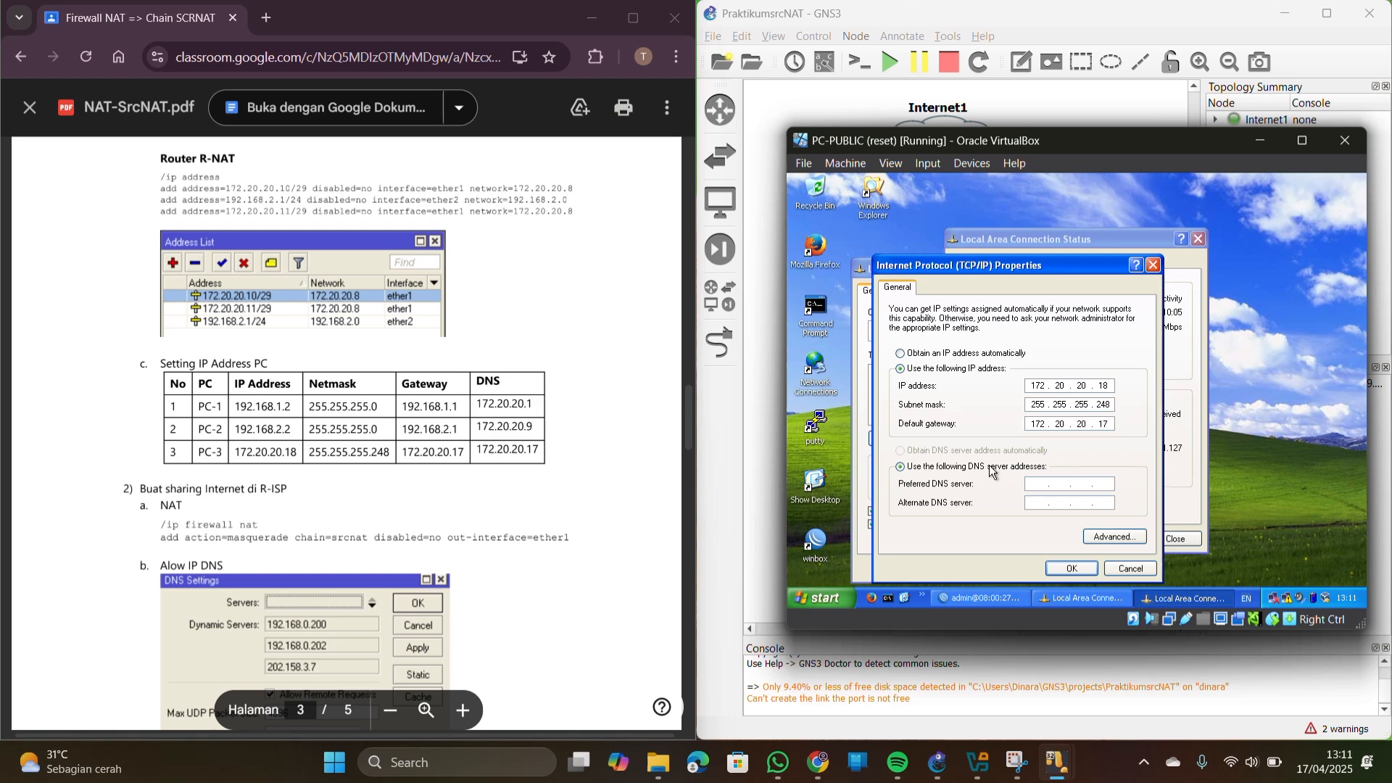
Set PC-PUBLIC's preferred DNS server to 172.20.20.17, apply the network settings and close the connection status
left_click(1038, 484)
type("172 . 20 ")
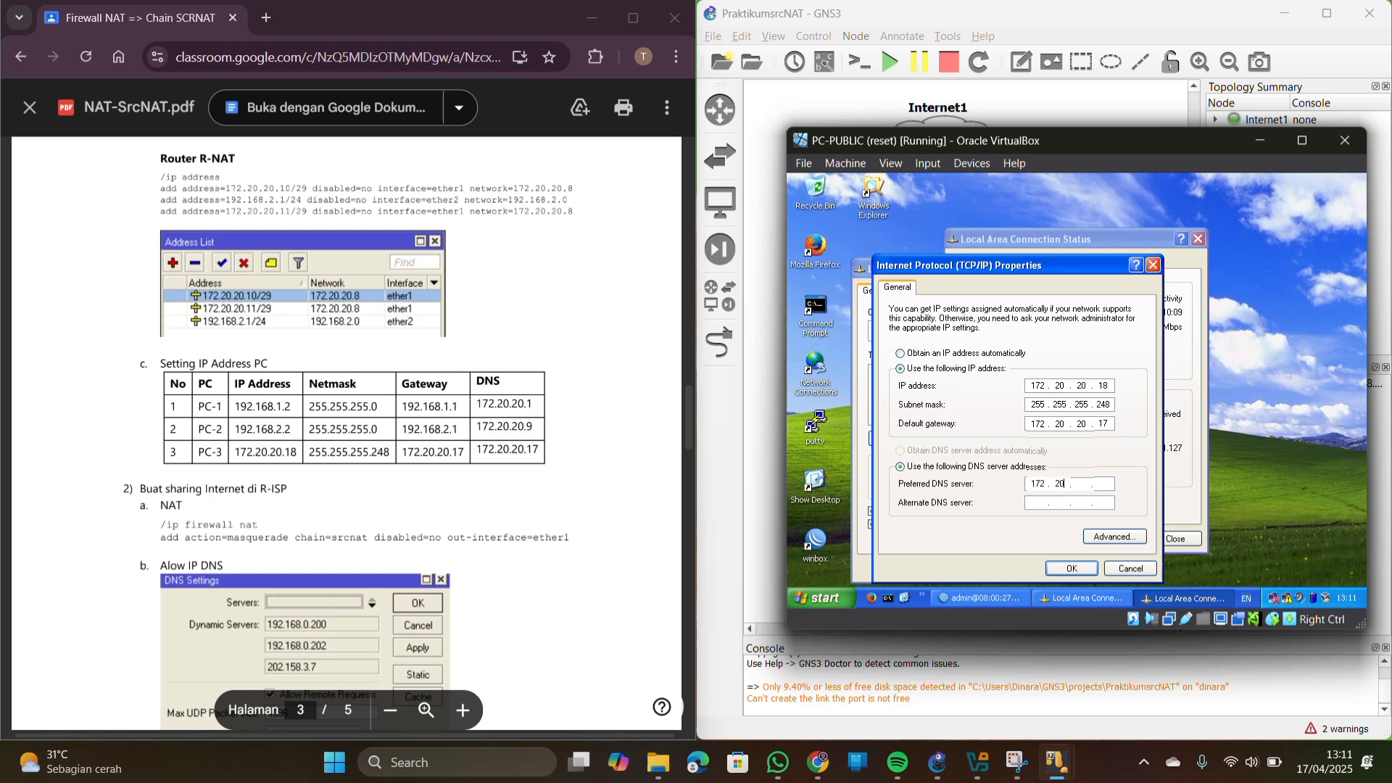
type(". 20 . 17")
left_click(1086, 567)
left_click(1046, 564)
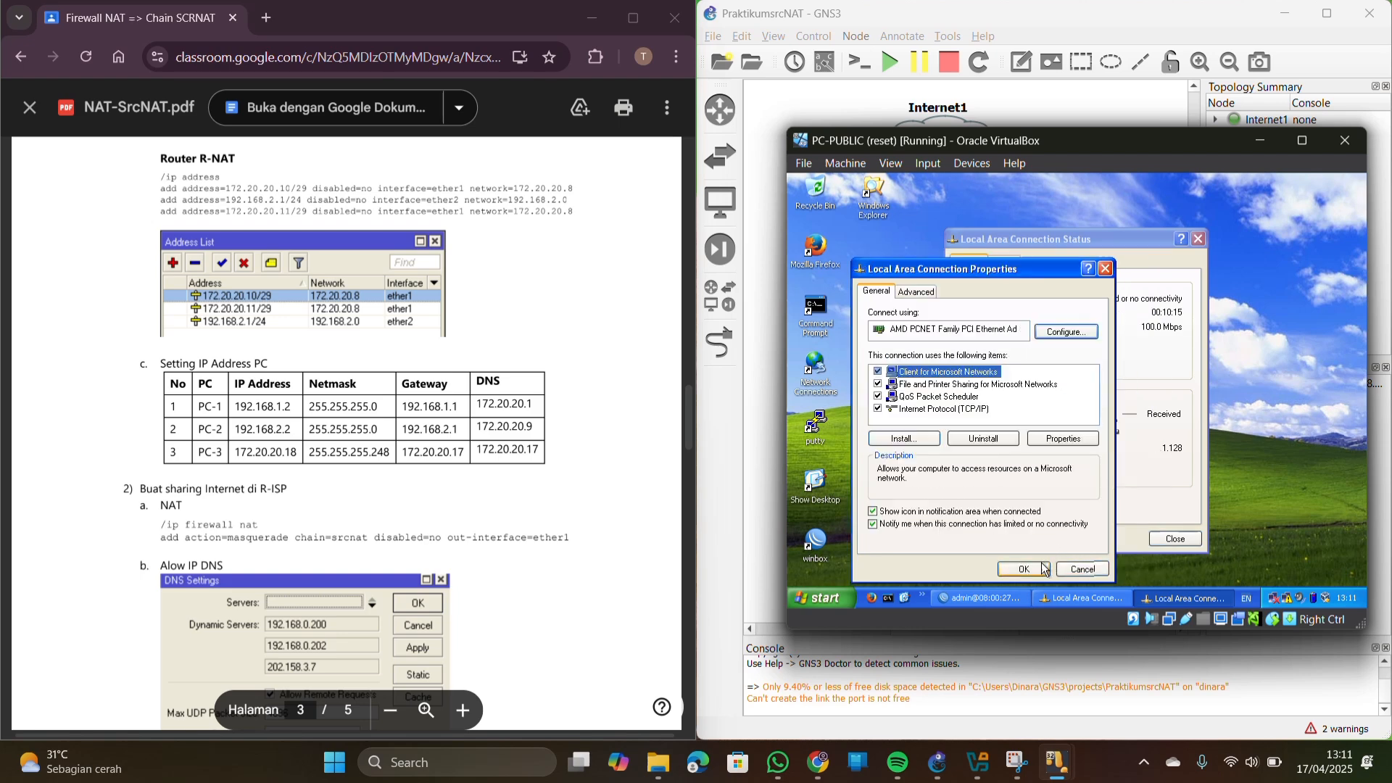
left_click(1166, 548)
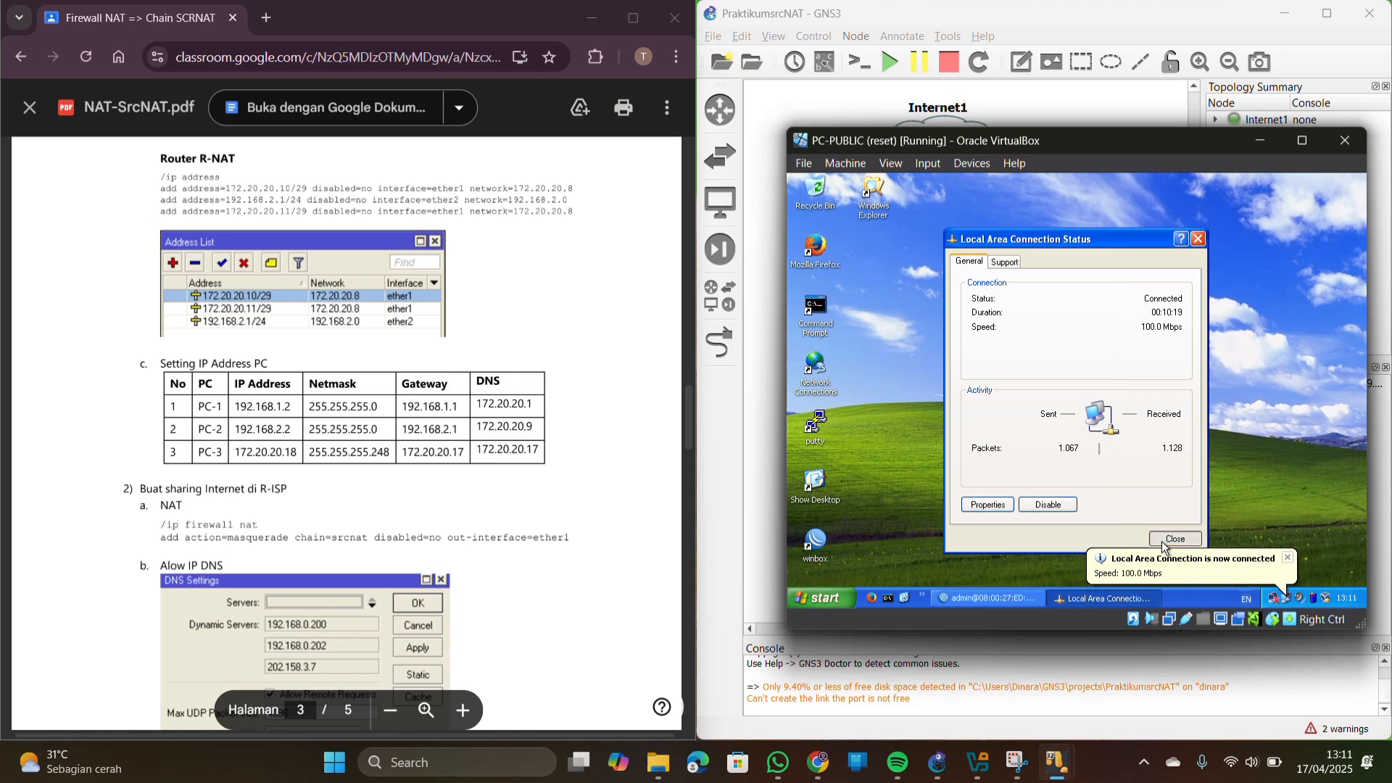
Consult the module's section on internet sharing for R-ISP and bring up R-ISP's WinBox session on PC-PUBLIC
scroll(478, 398, "down", 3)
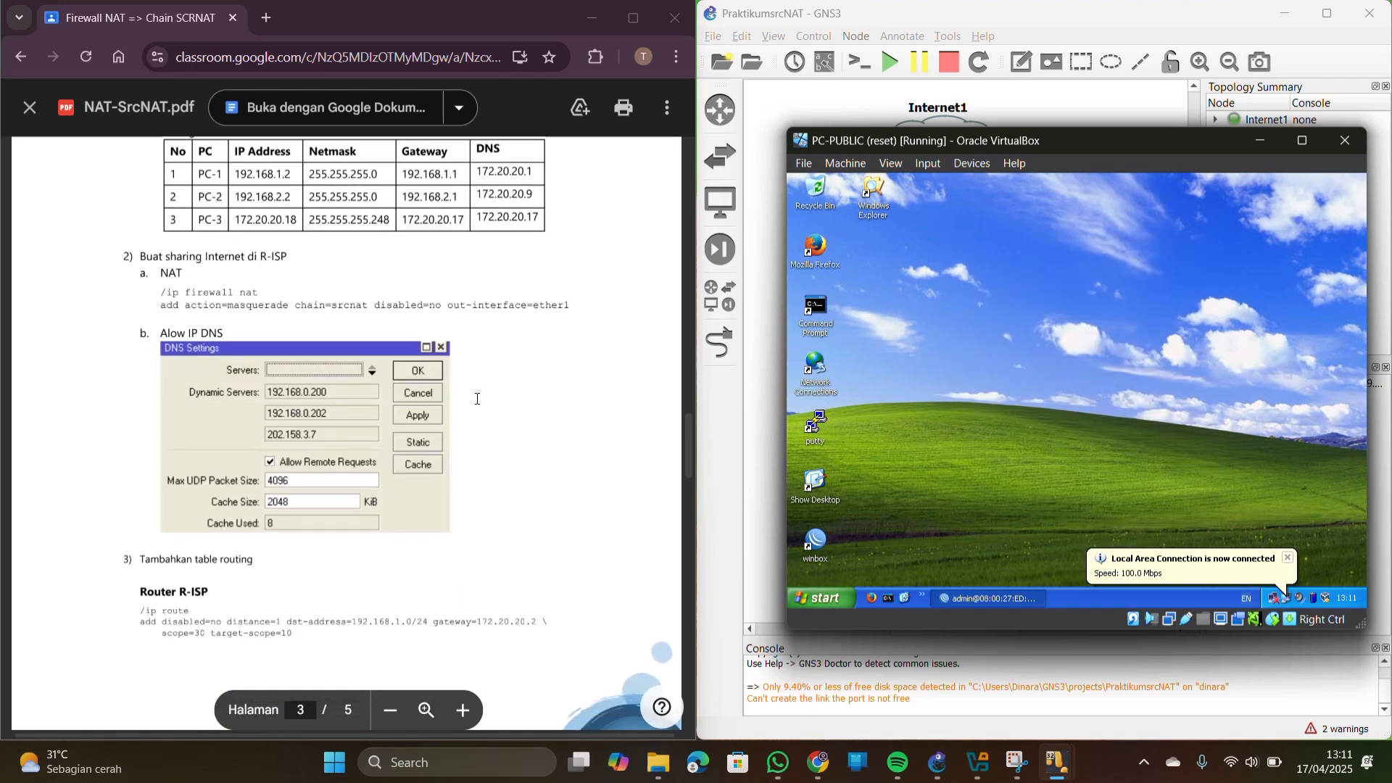
scroll(187, 263, "up", 2)
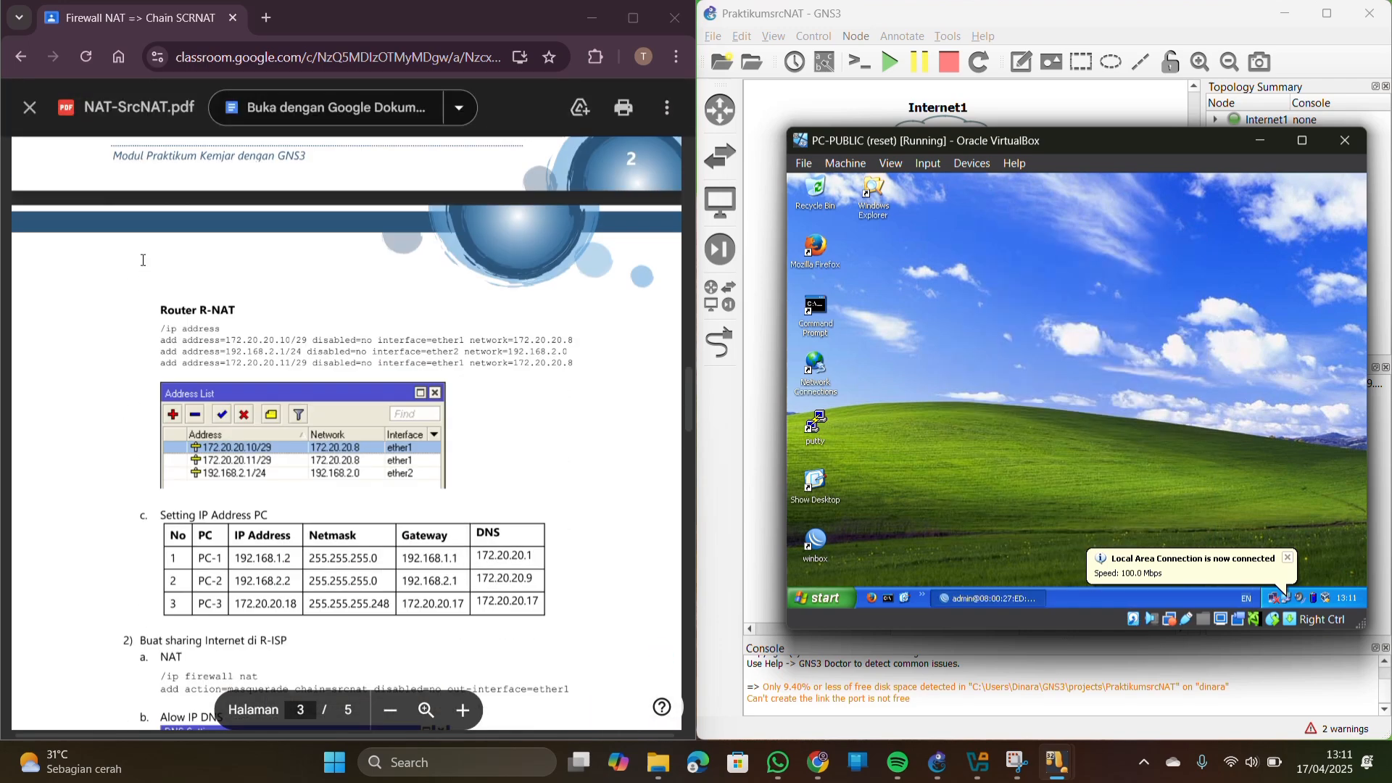
left_click_drag(140, 438, 295, 439)
left_click(295, 440)
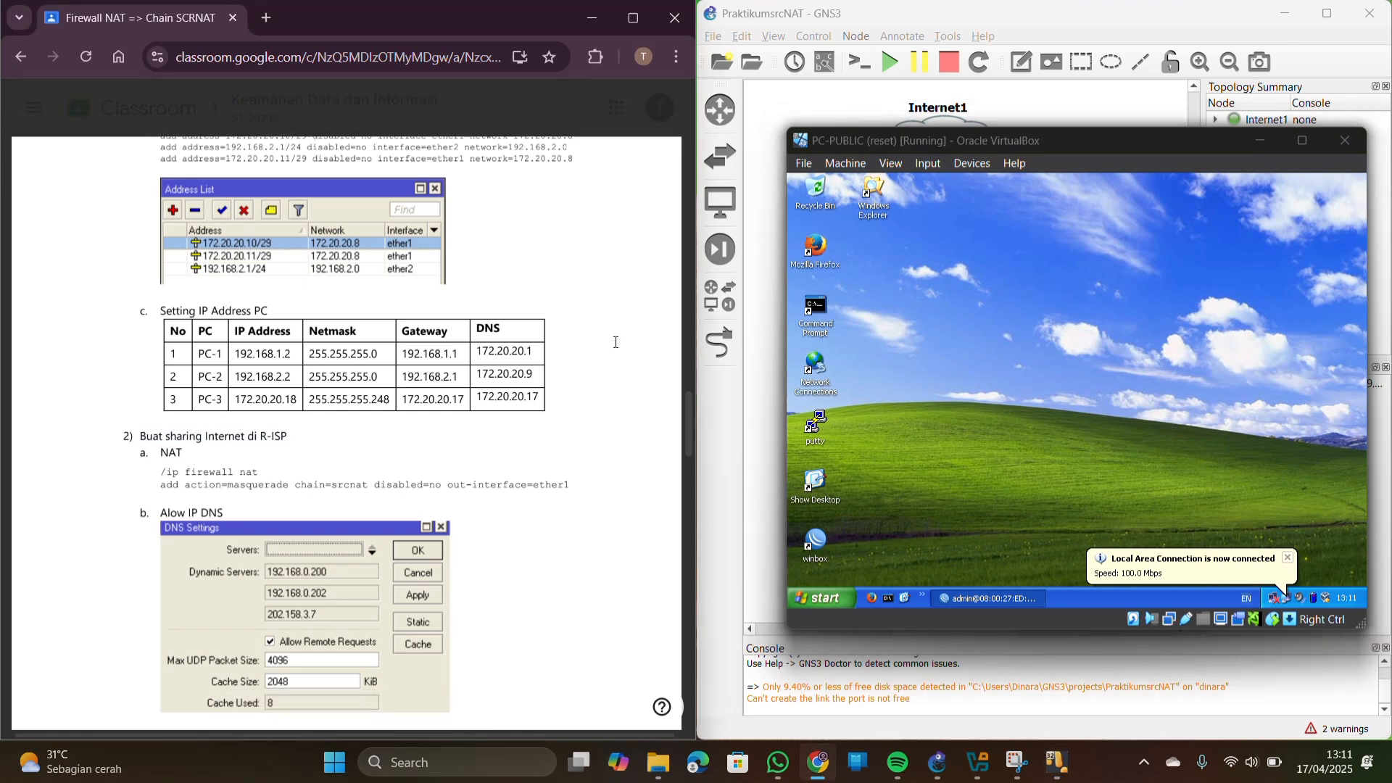
left_click(913, 403)
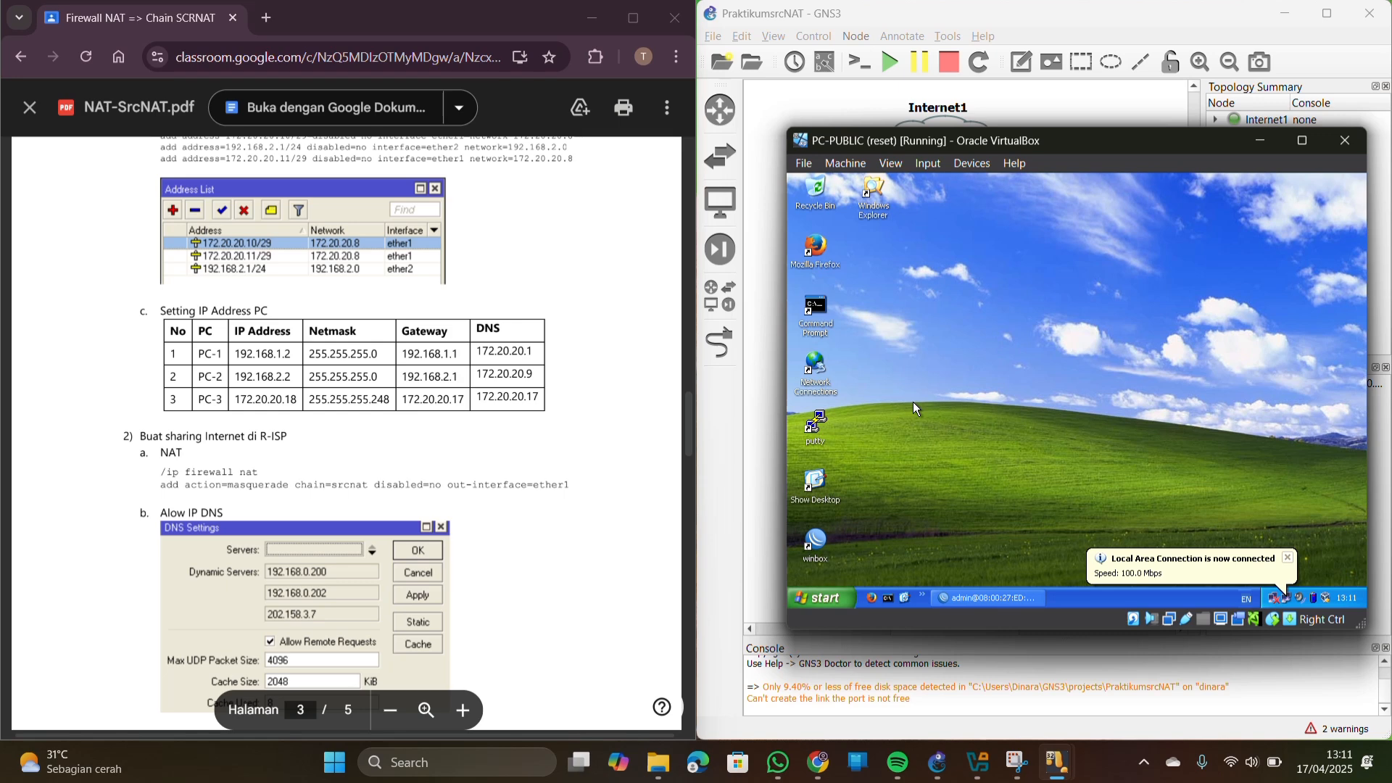
left_click(946, 602)
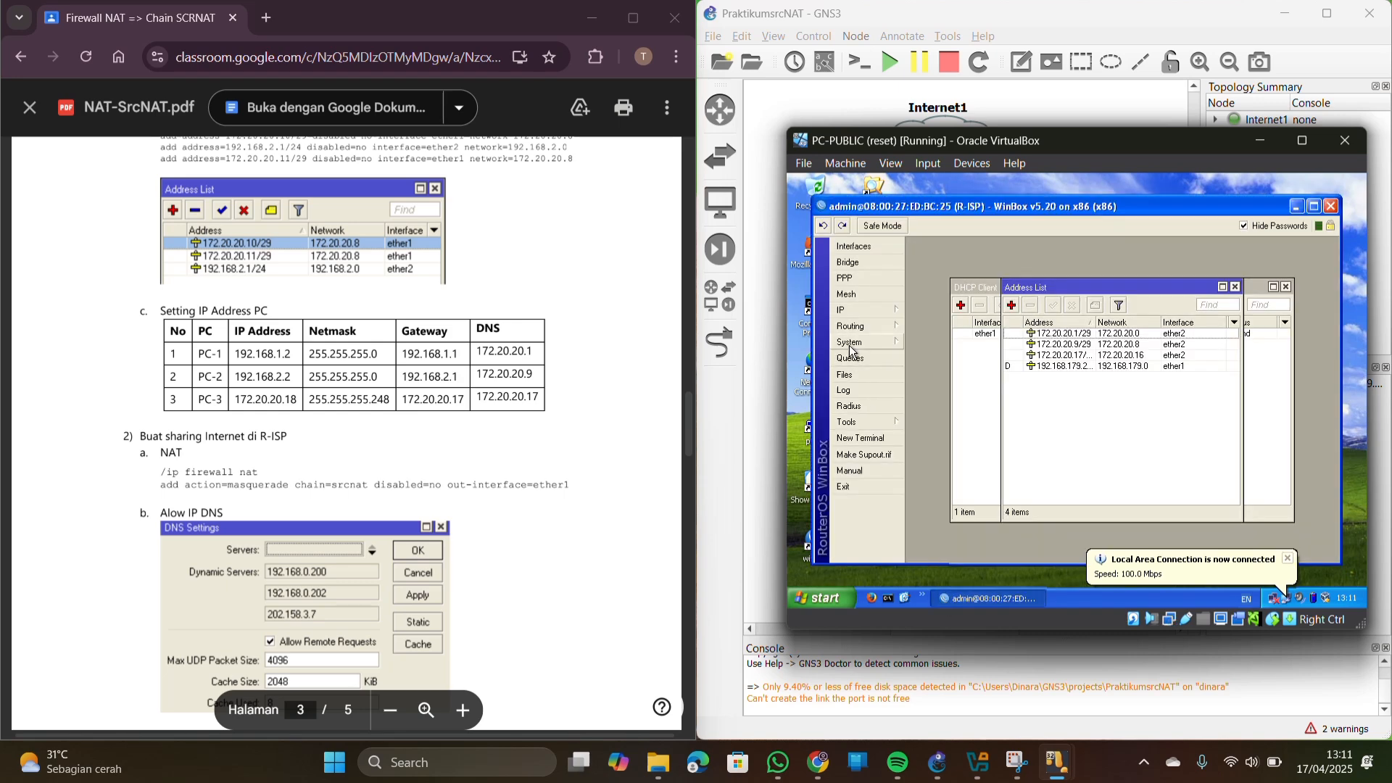
Add a firewall NAT rule on R-ISP with chain srcnat, outgoing interface ether1 and action masquerade
mouse_move(882, 314)
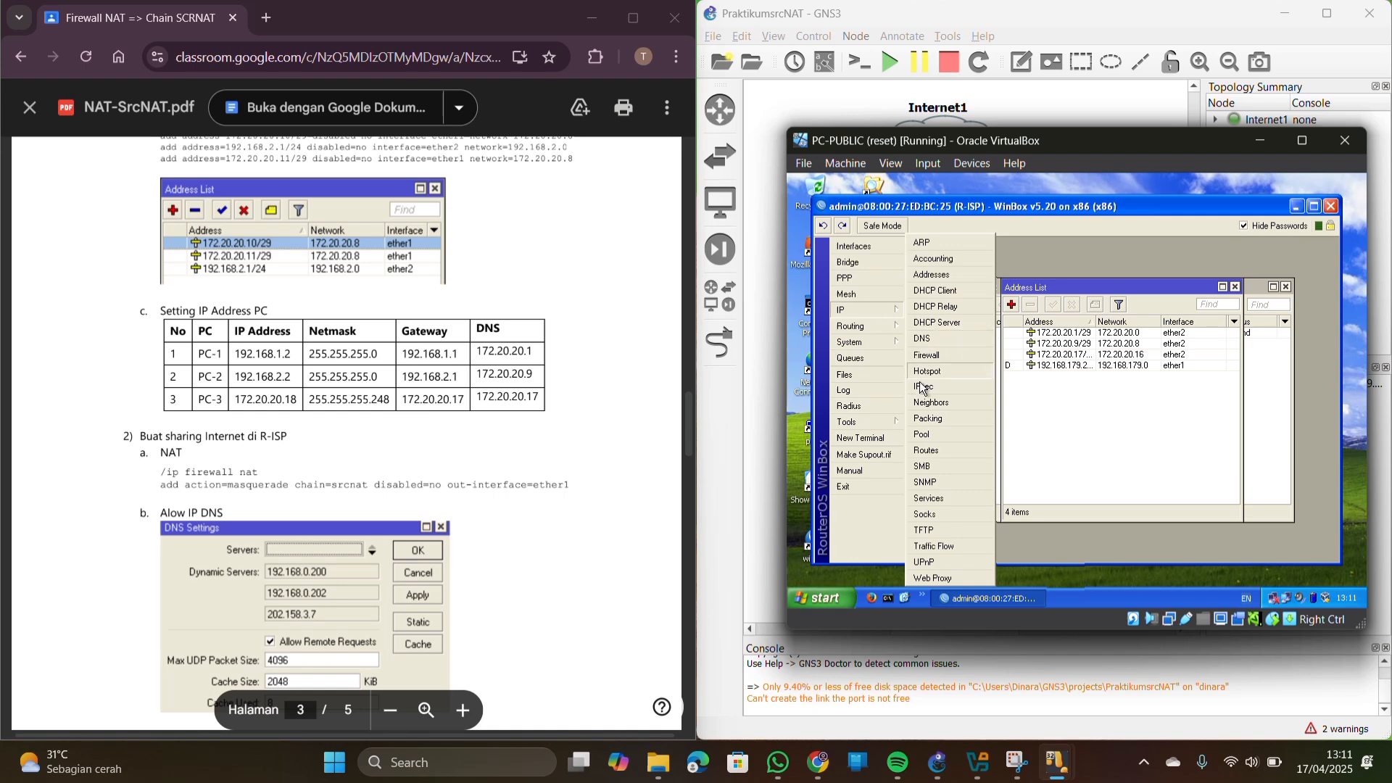
left_click(955, 357)
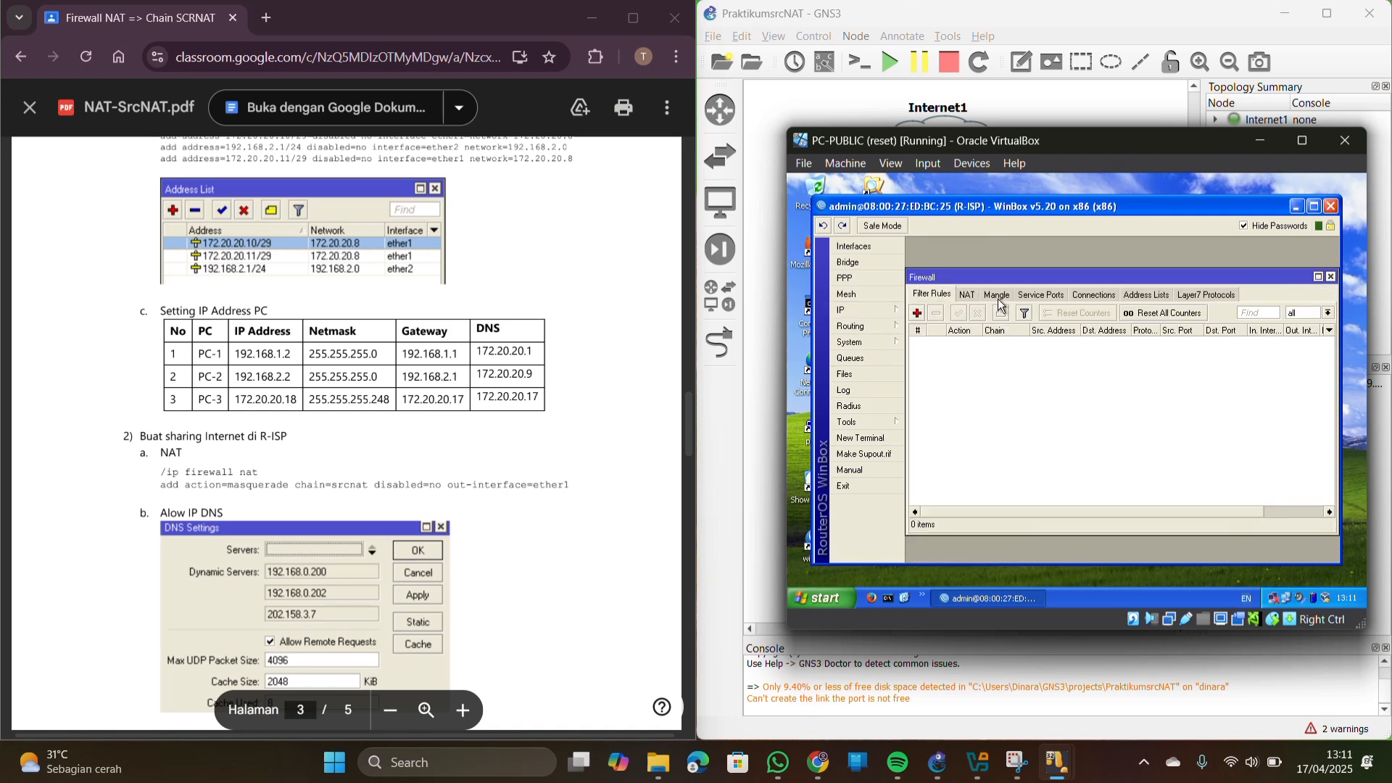
left_click(971, 296)
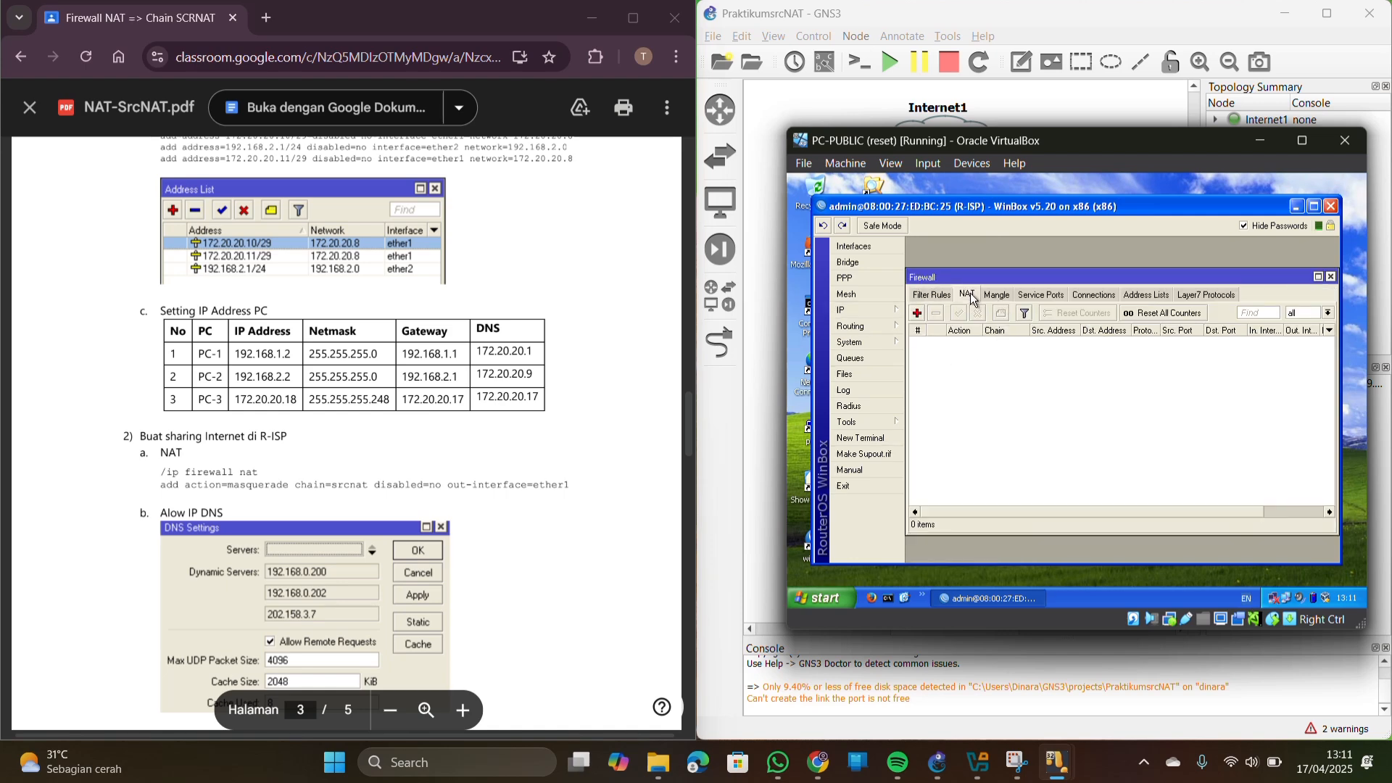
left_click(918, 313)
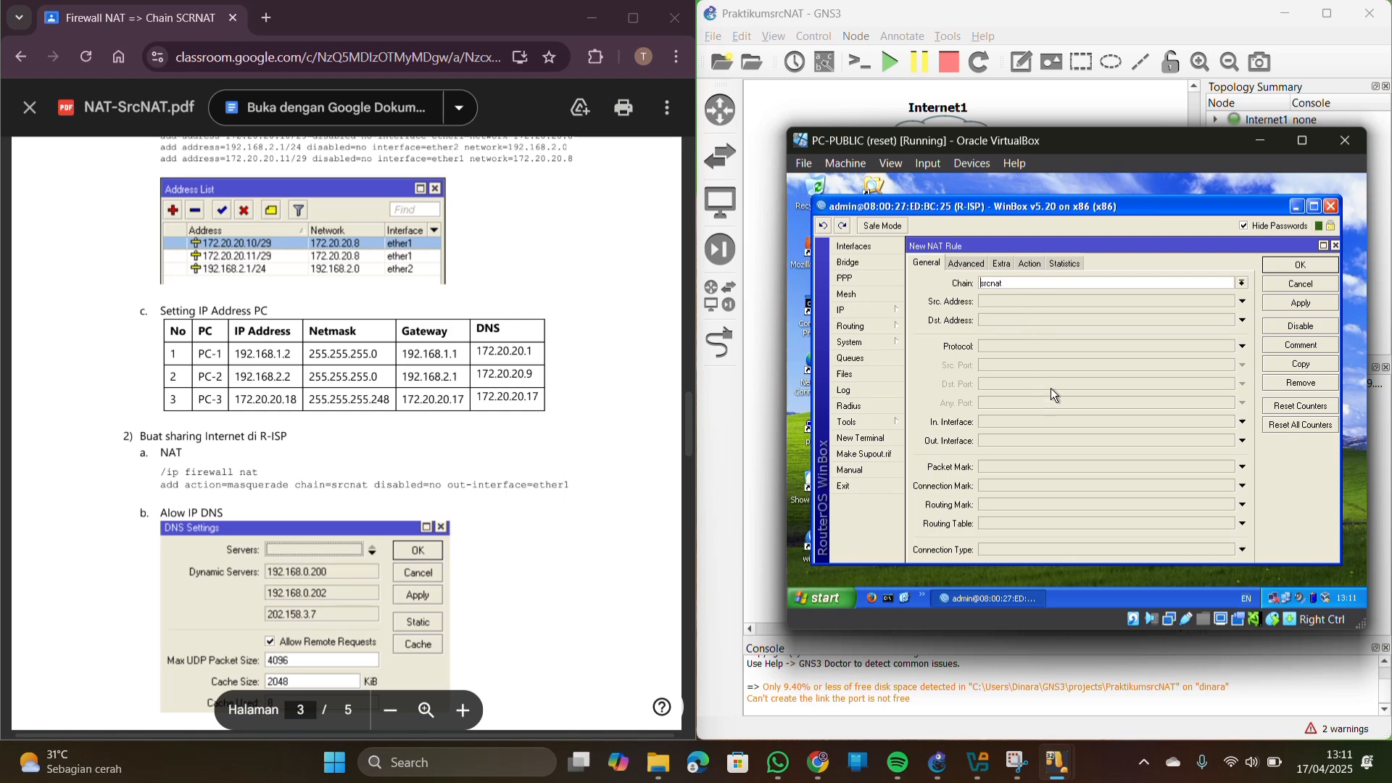
left_click(1046, 439)
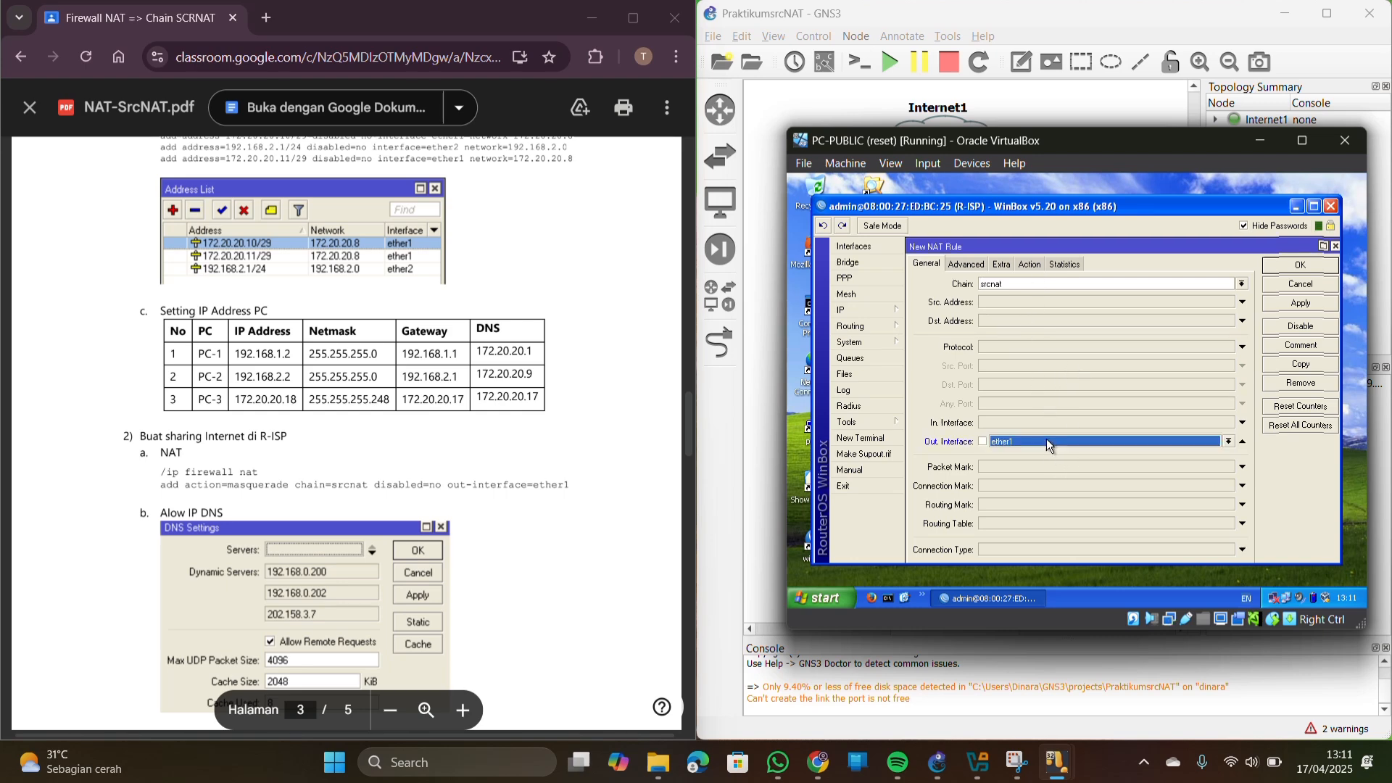
left_click(1028, 264)
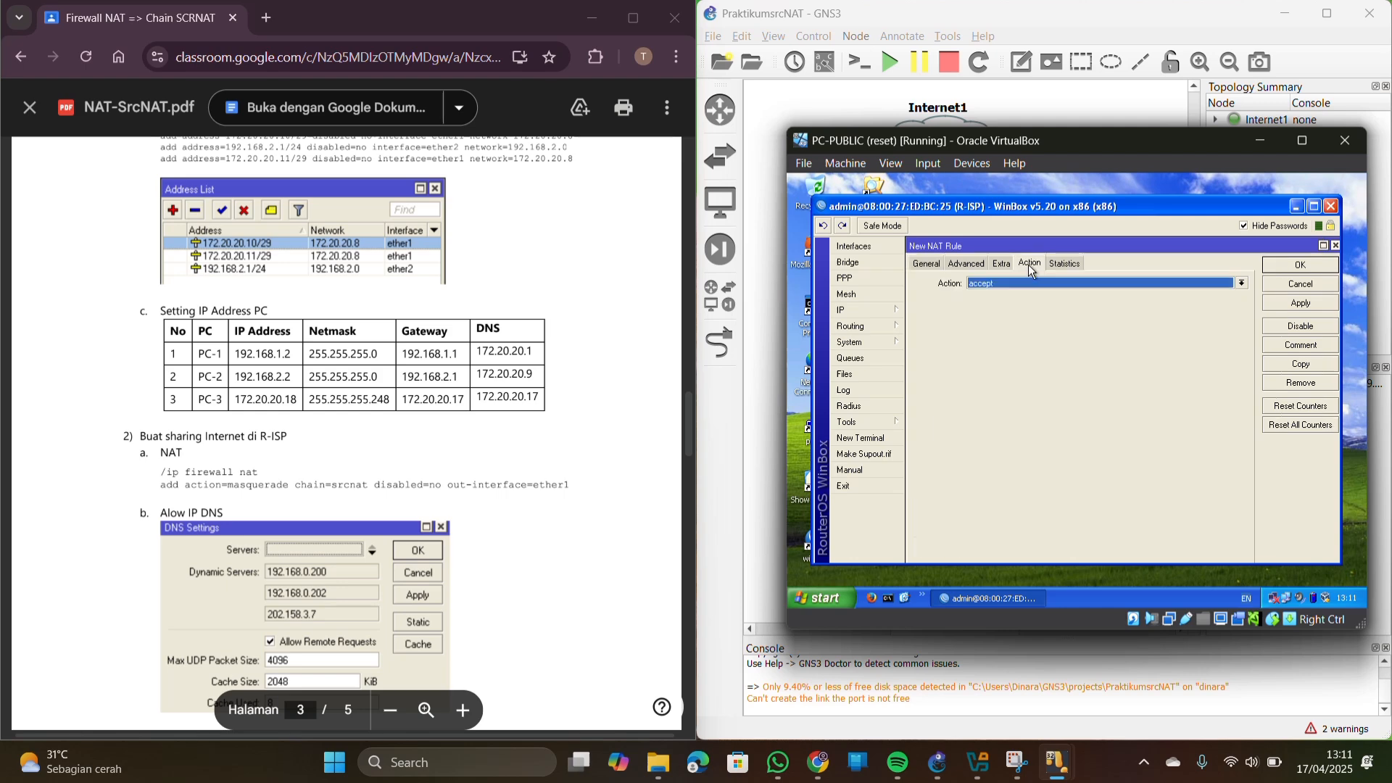
left_click(1080, 284)
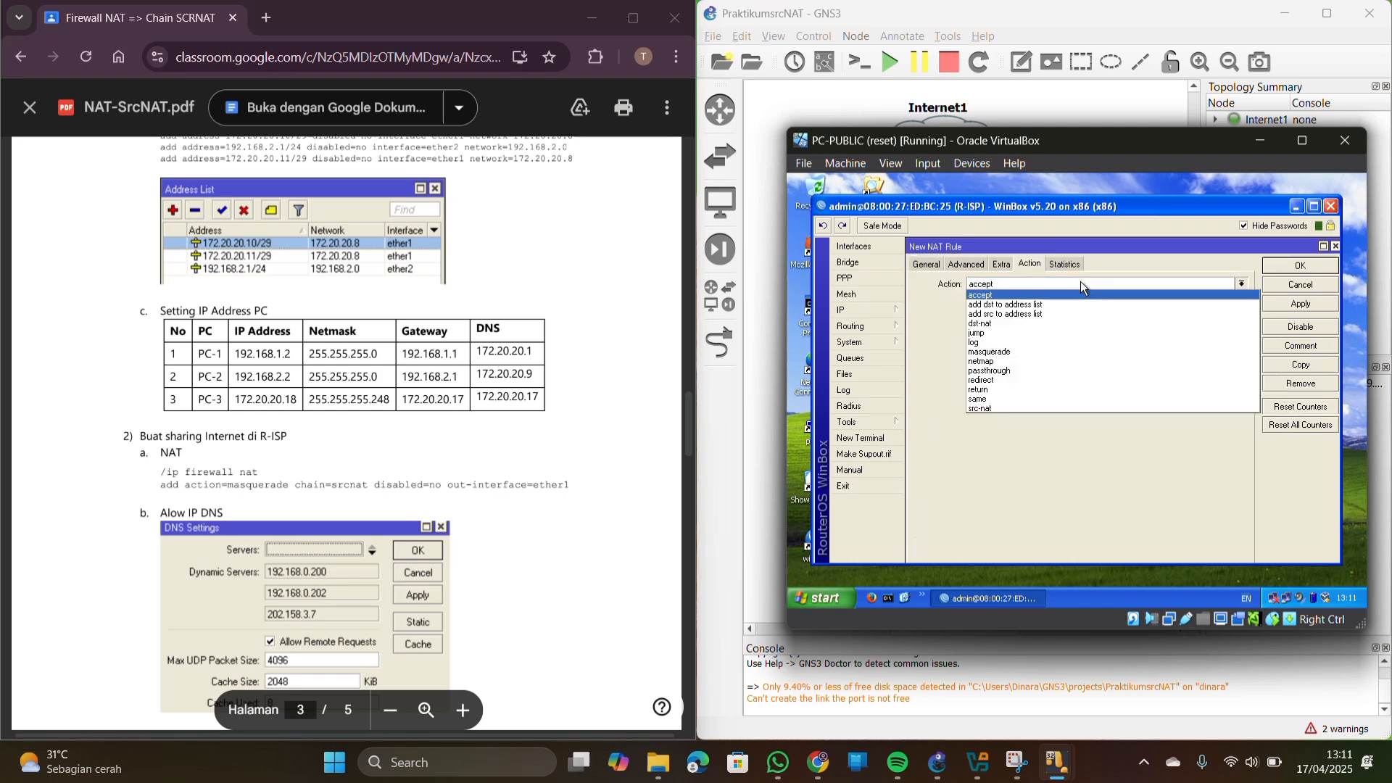
left_click(1046, 354)
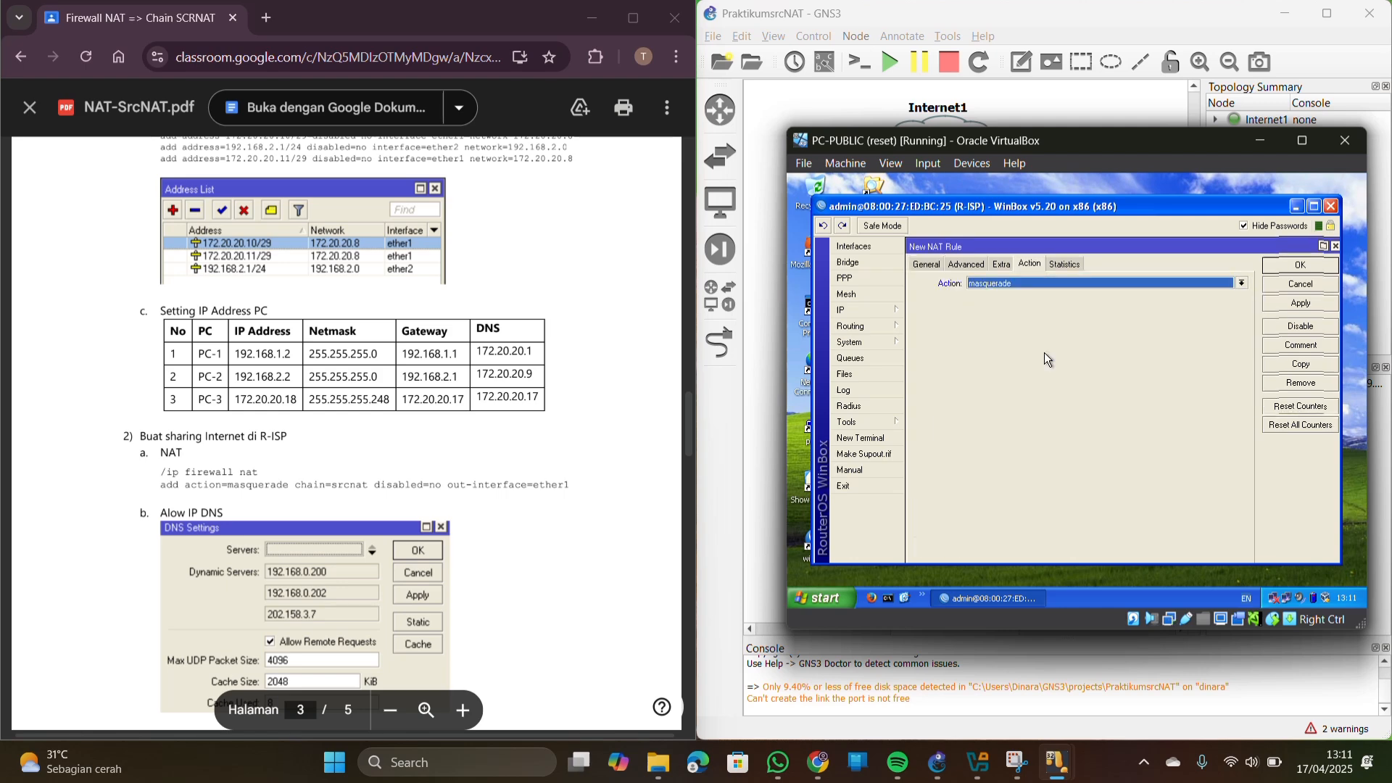
left_click(1301, 265)
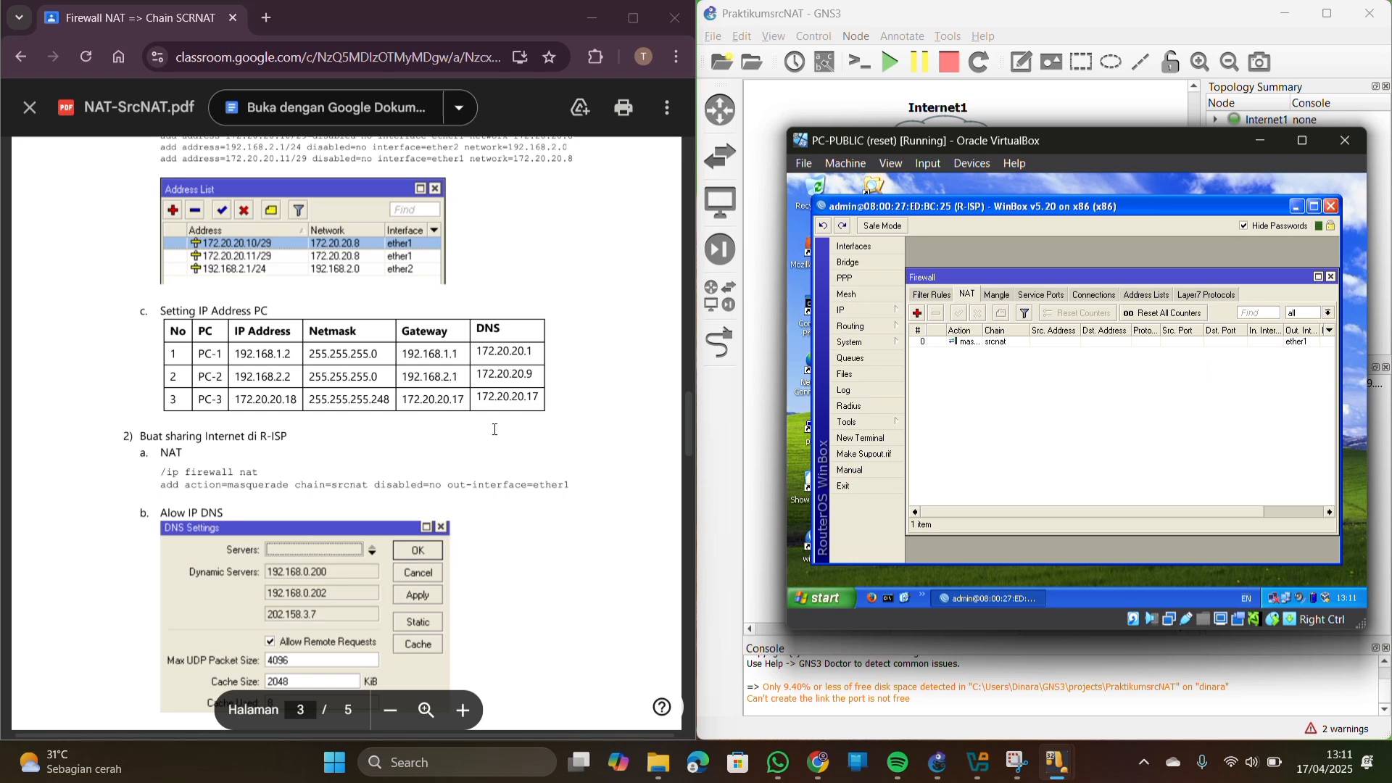
Allow remote requests in R-ISP's DNS settings and save them
scroll(495, 429, "down", 3)
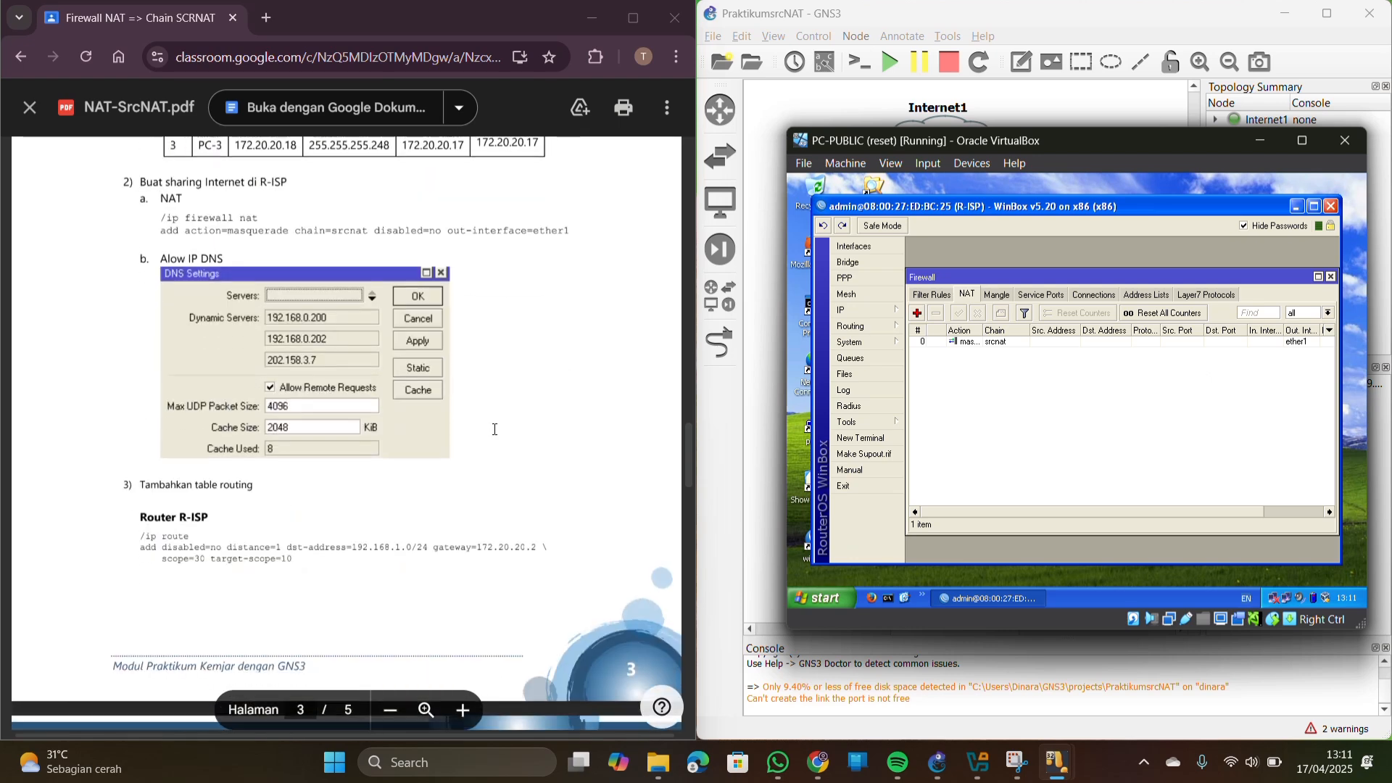
left_click(867, 313)
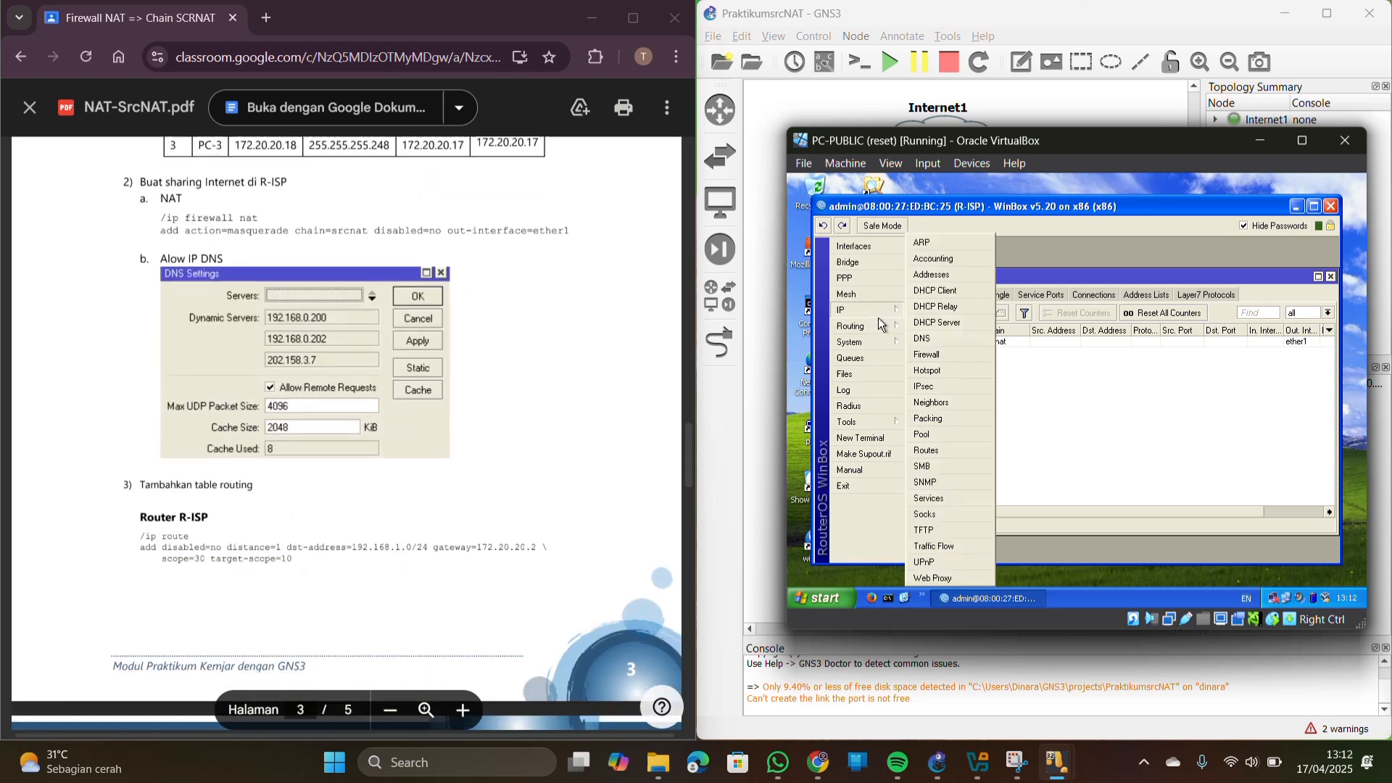
left_click(924, 341)
left_click(1092, 401)
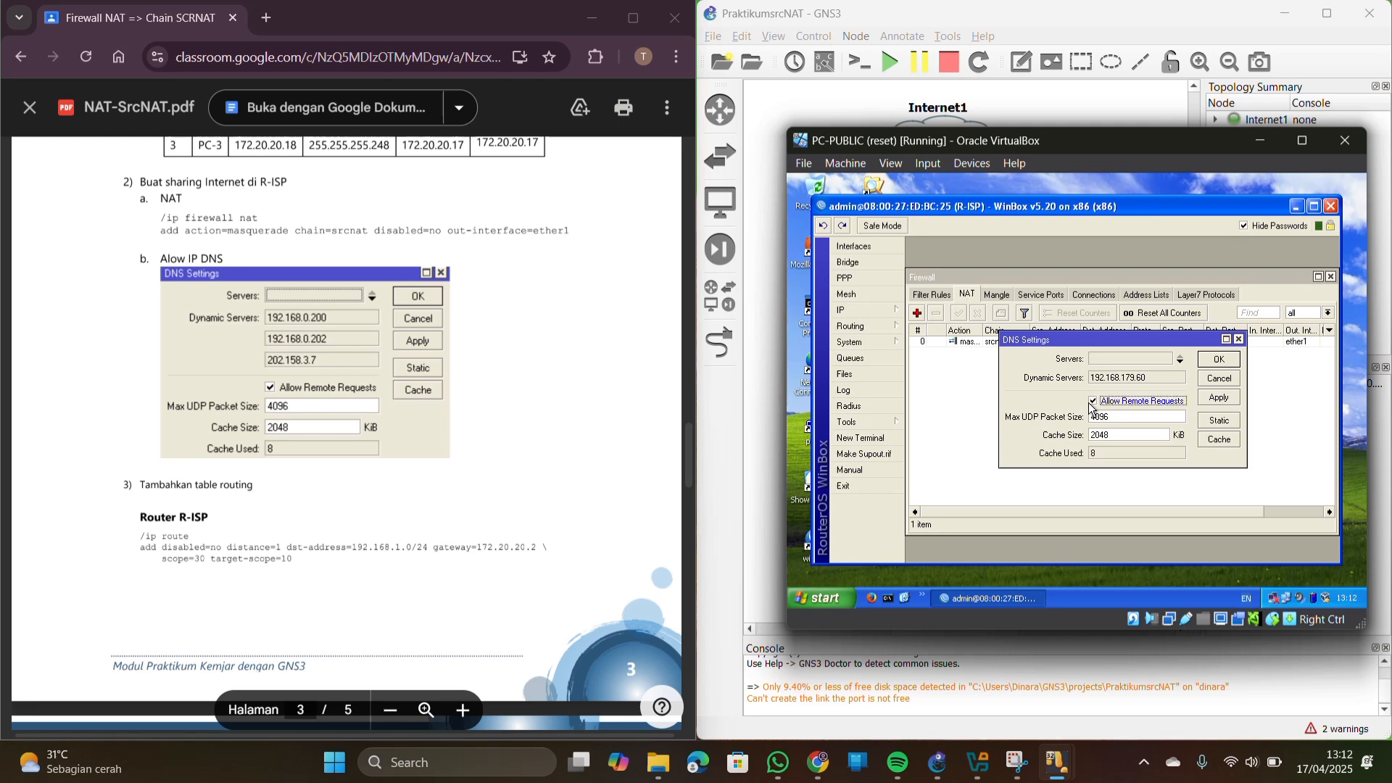
left_click(1220, 360)
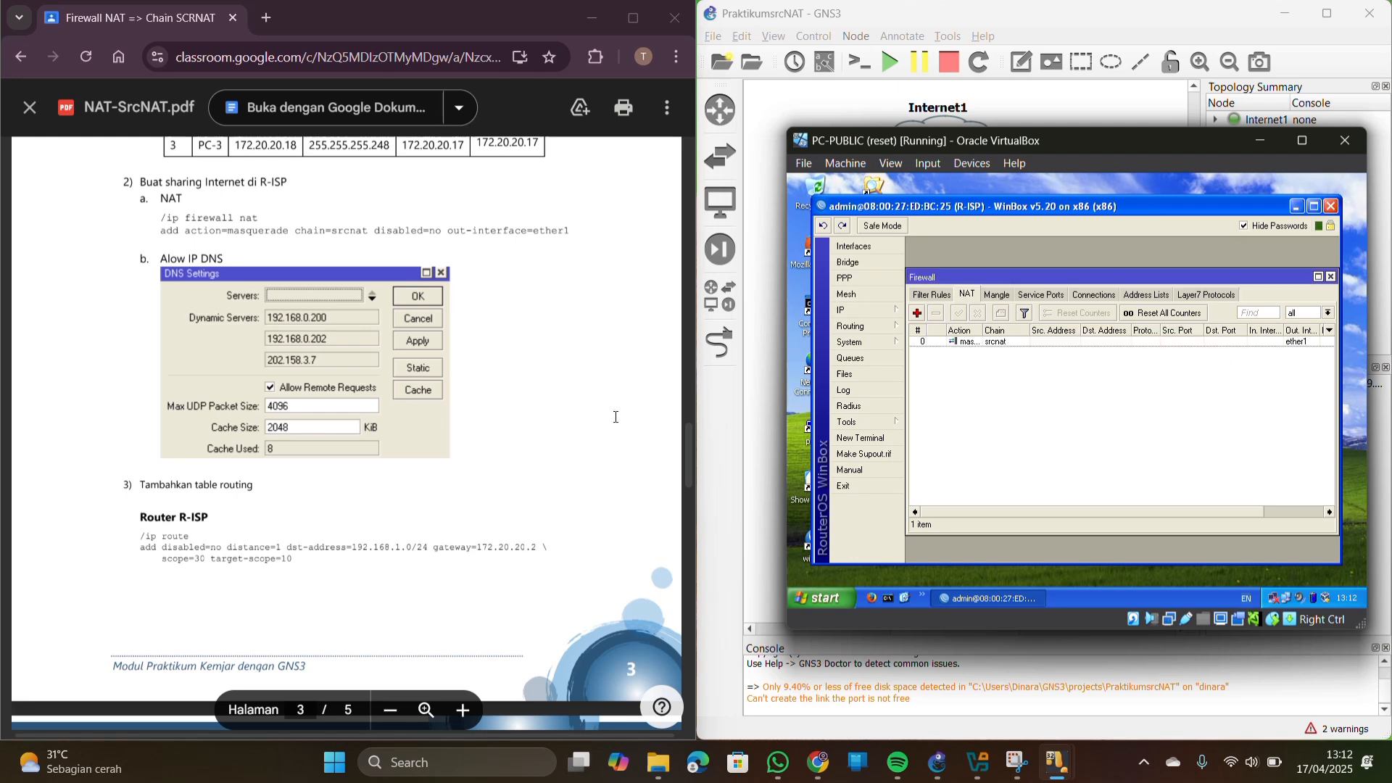
Consult the module's routing table section for Router R-ISP and open R-ISP's IP route list
scroll(485, 422, "down", 2)
scroll(380, 410, "down", 2)
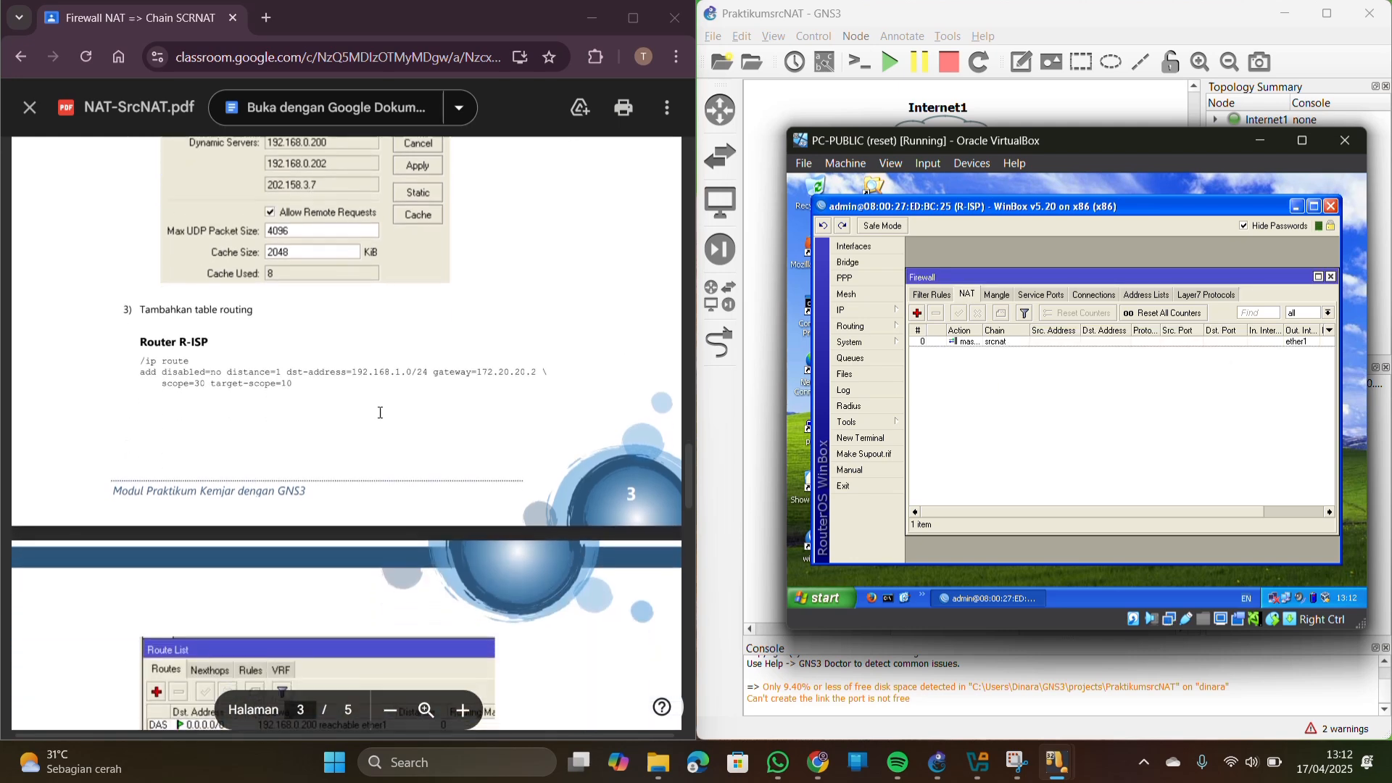
scroll(508, 391, "down", 1)
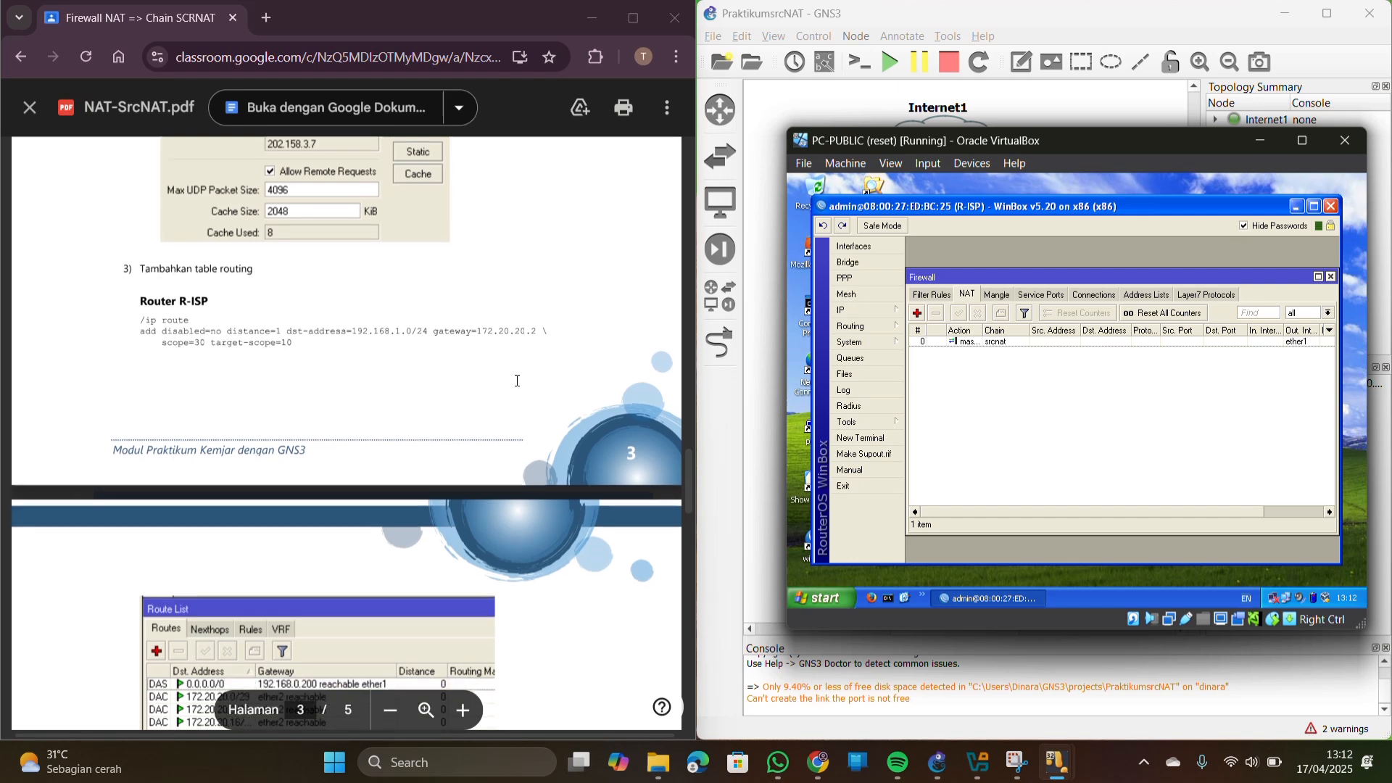
scroll(501, 409, "down", 4)
scroll(496, 411, "up", 3)
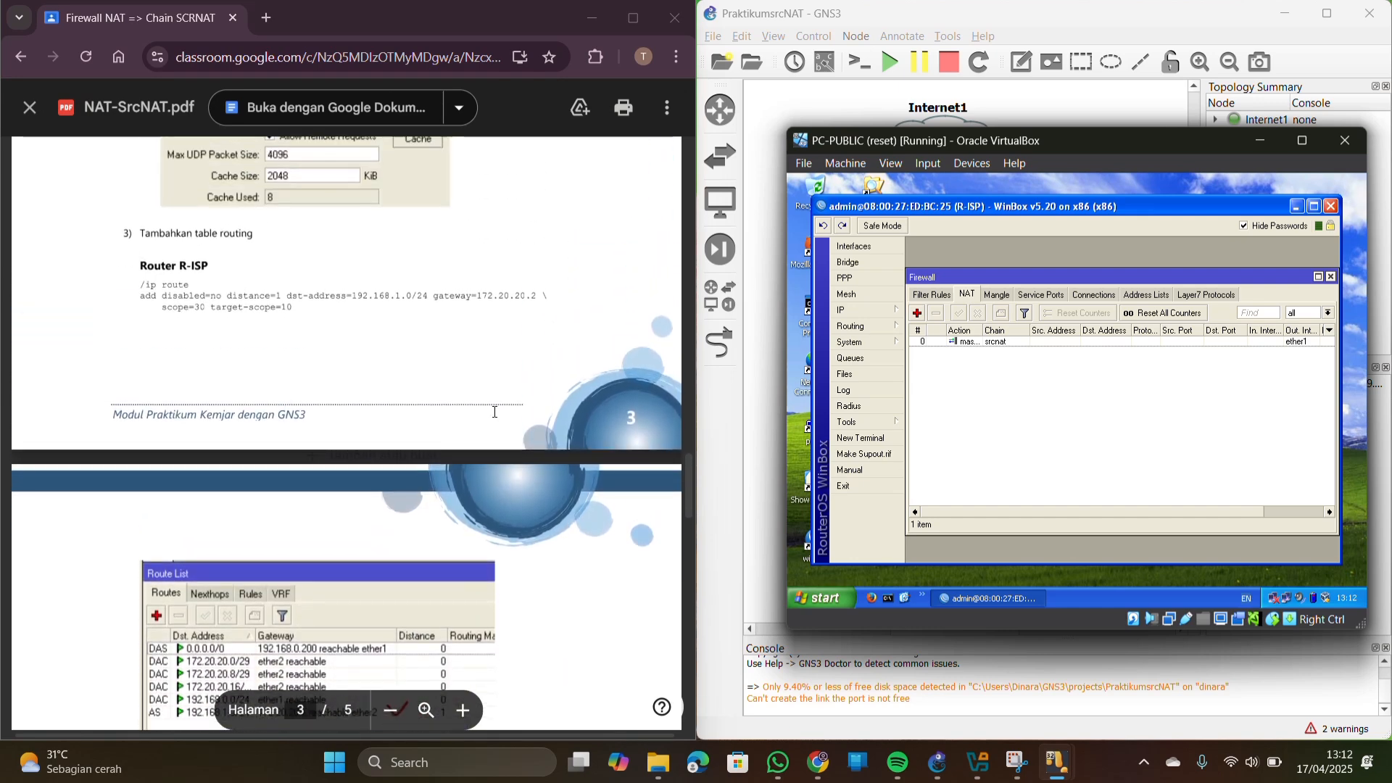
left_click(876, 309)
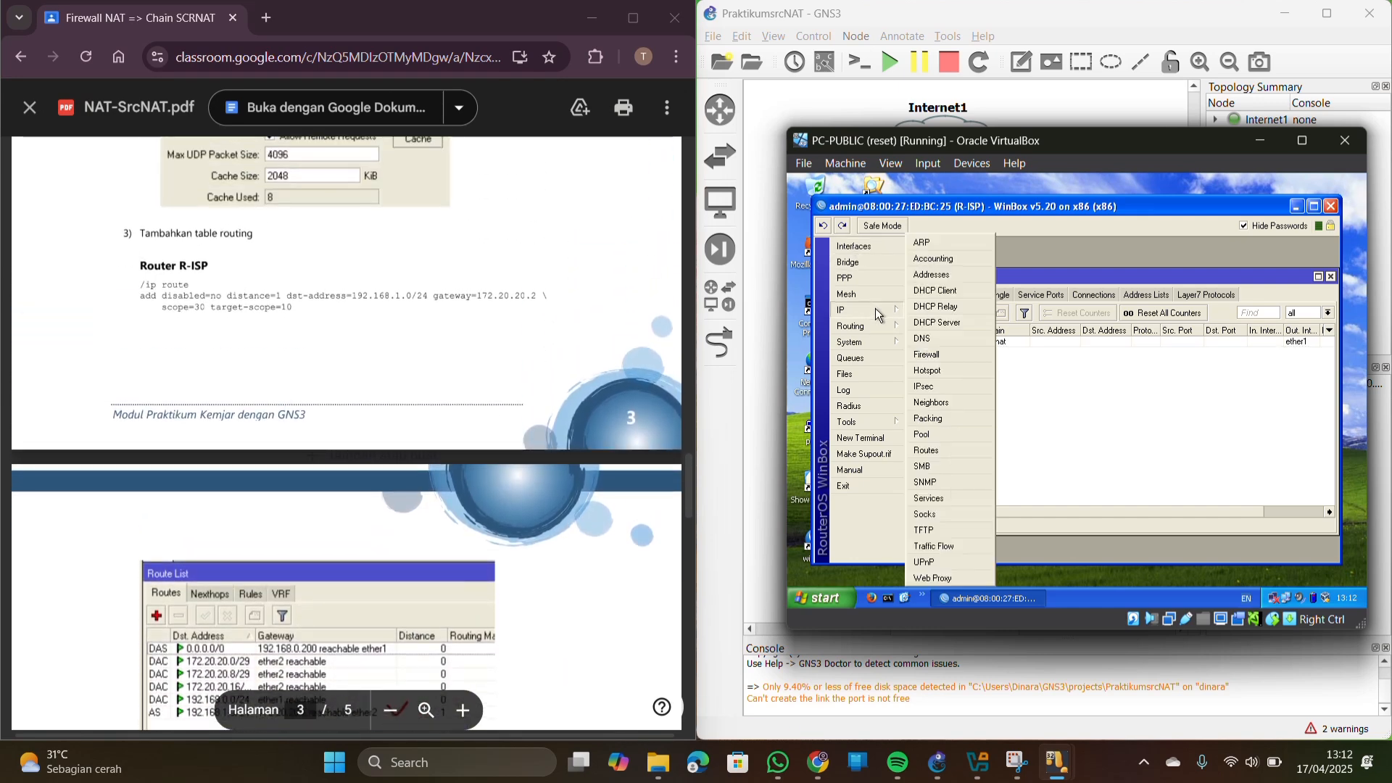
left_click(938, 450)
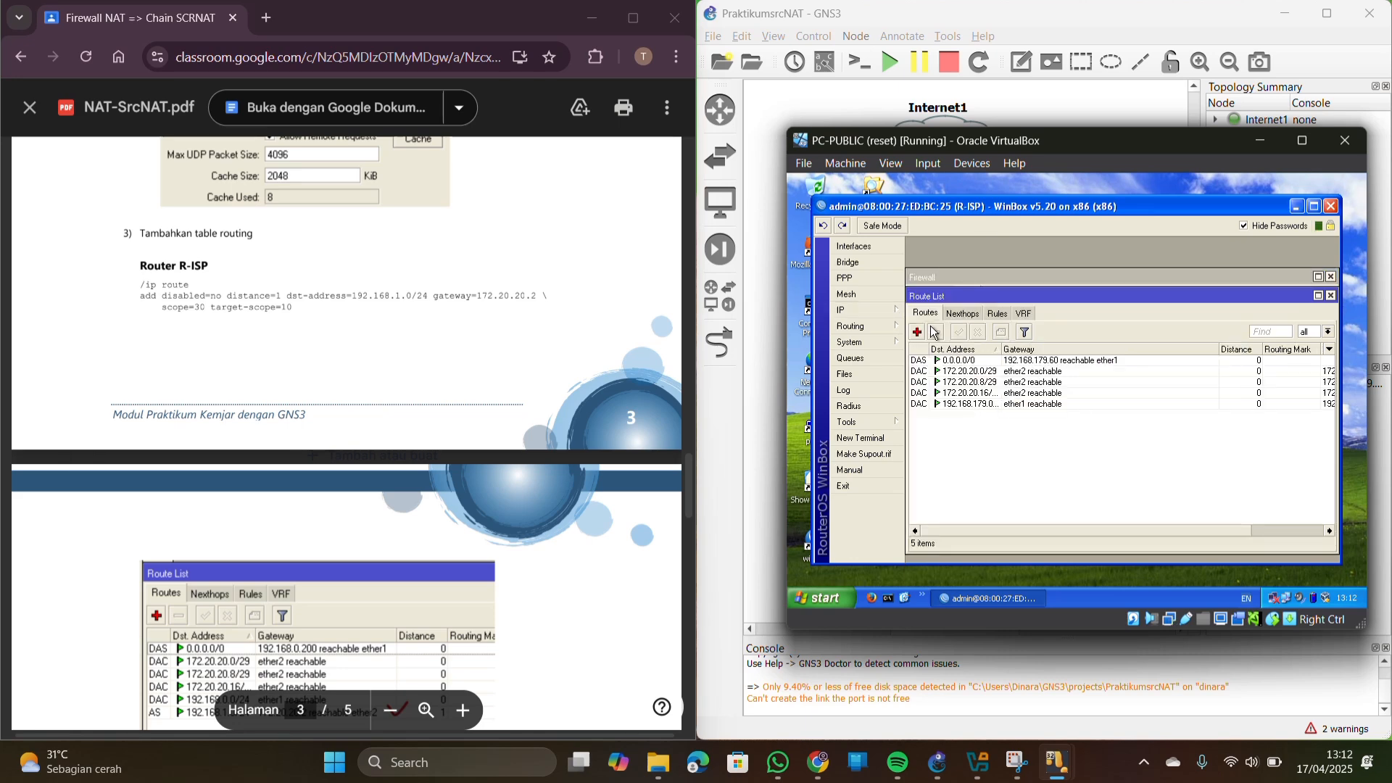
scroll(578, 441, "down", 2)
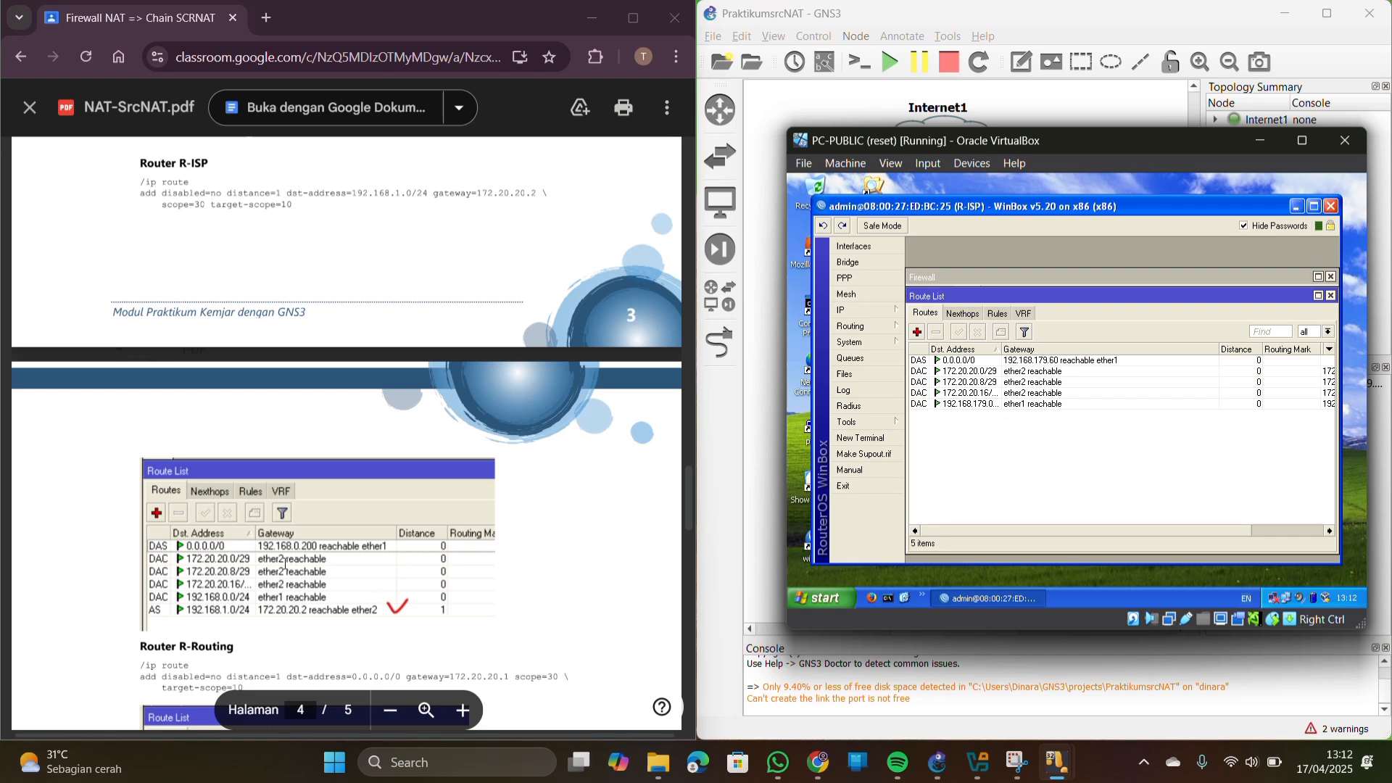
Add a static route on R-ISP with destination 192.168.1.0/24 and gateway 172.20.20.2
left_click(918, 332)
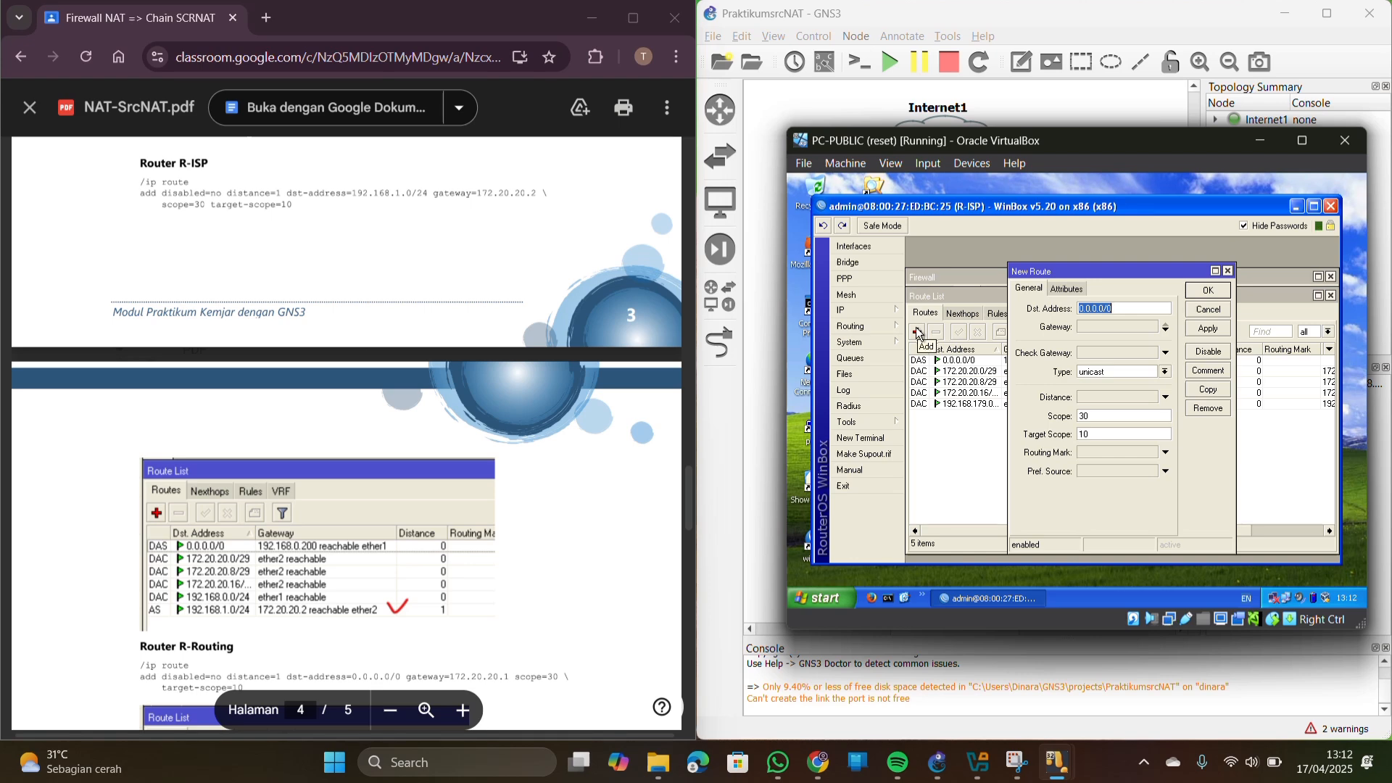
type("192.168.1.0/24")
left_click(1130, 327)
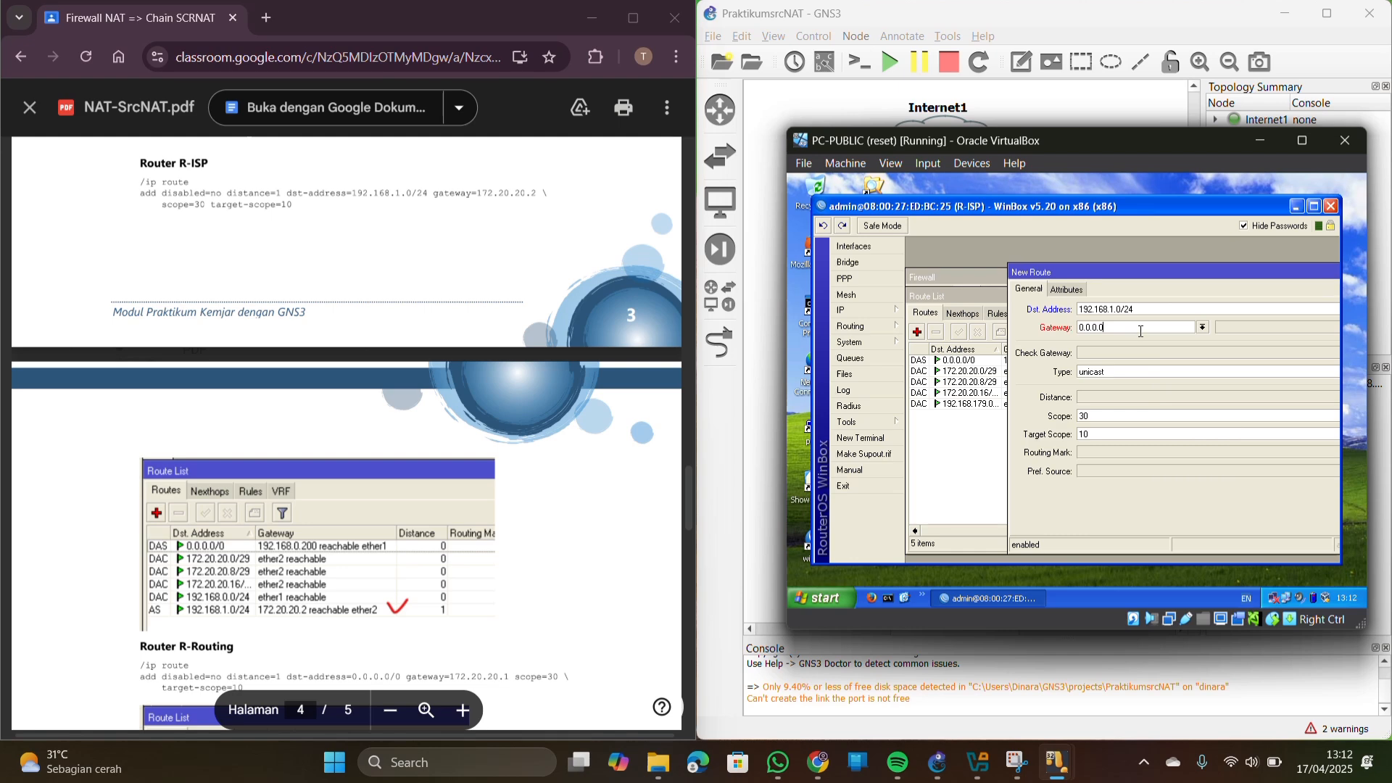
left_click_drag(1198, 274, 1096, 261)
key("BackSpace")
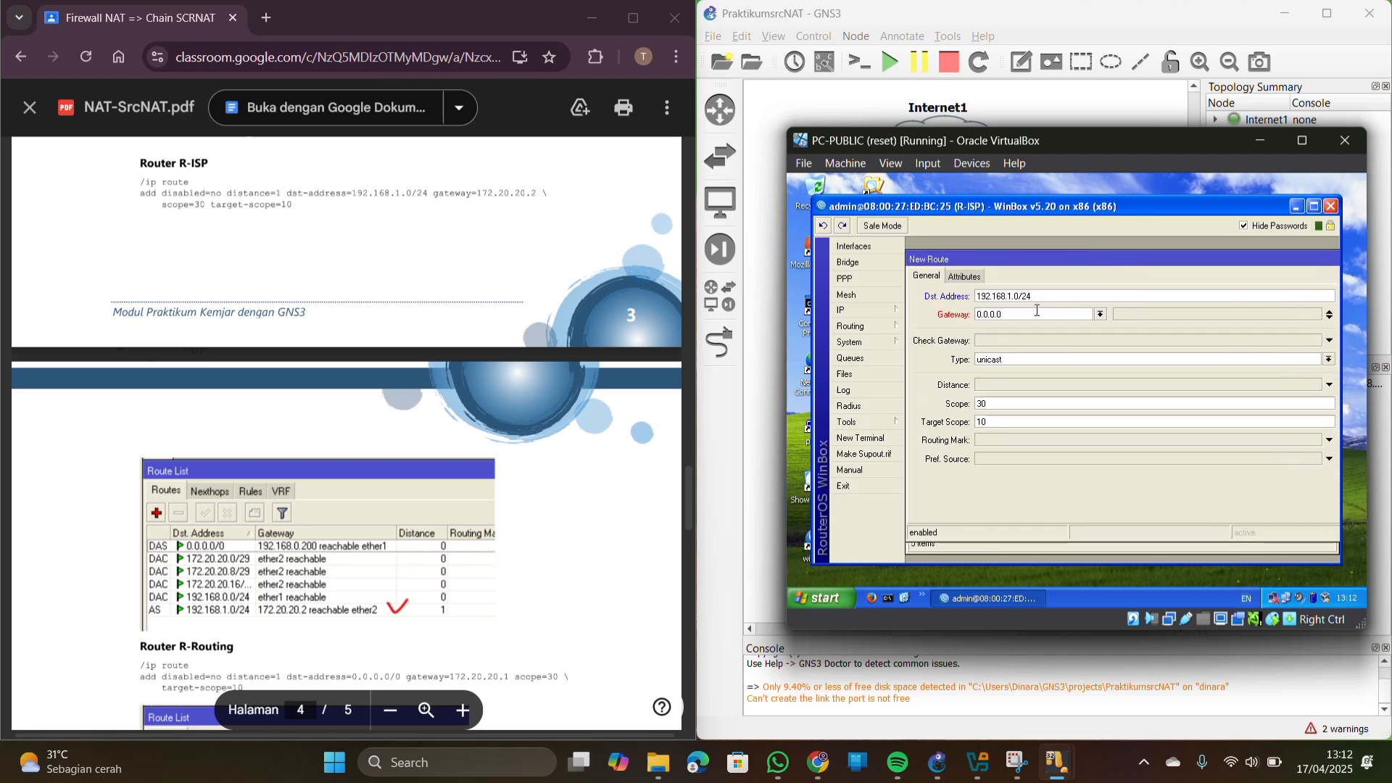
key("BackSpace")
key("BackSpace")
key("BackSpace")
key("BackSpace")
key("BackSpace")
key("BackSpace")
left_click_drag(1116, 258, 1068, 259)
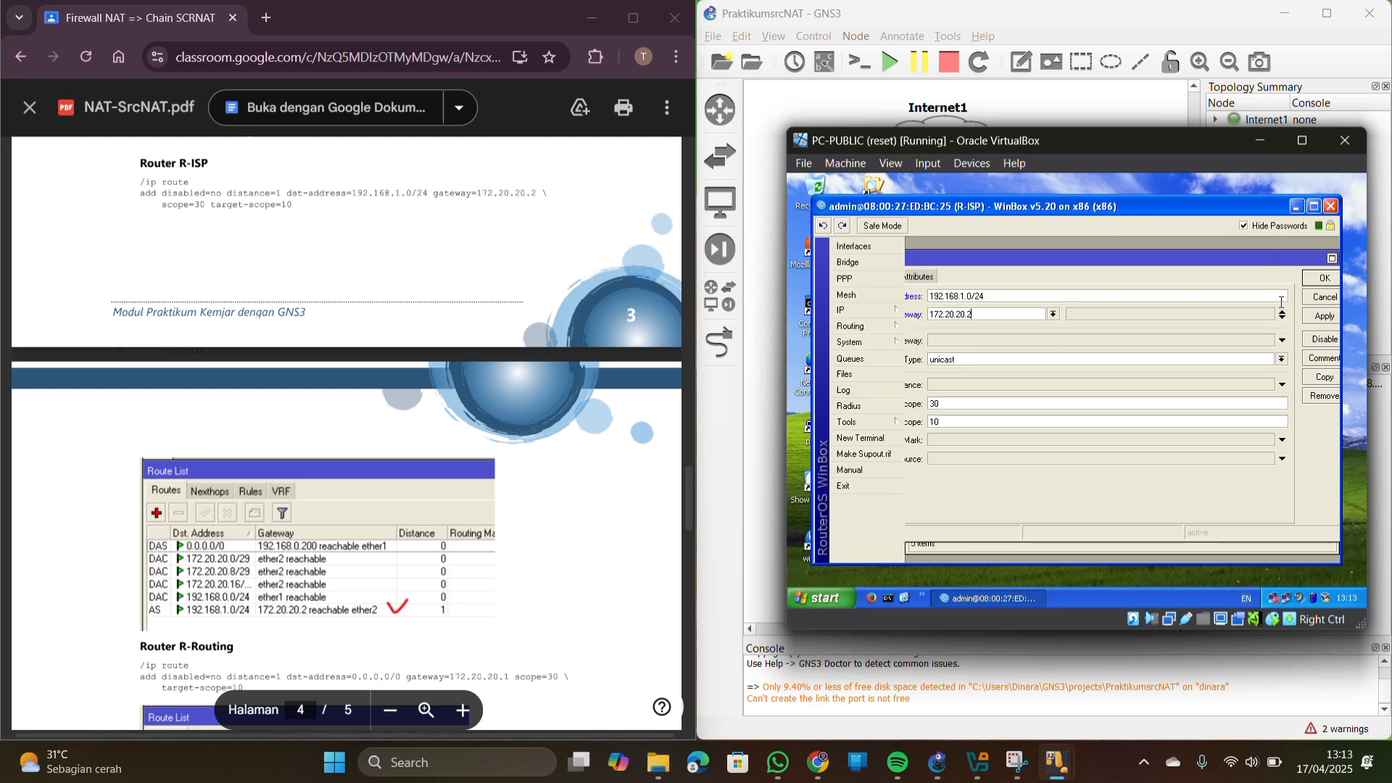
left_click(1321, 279)
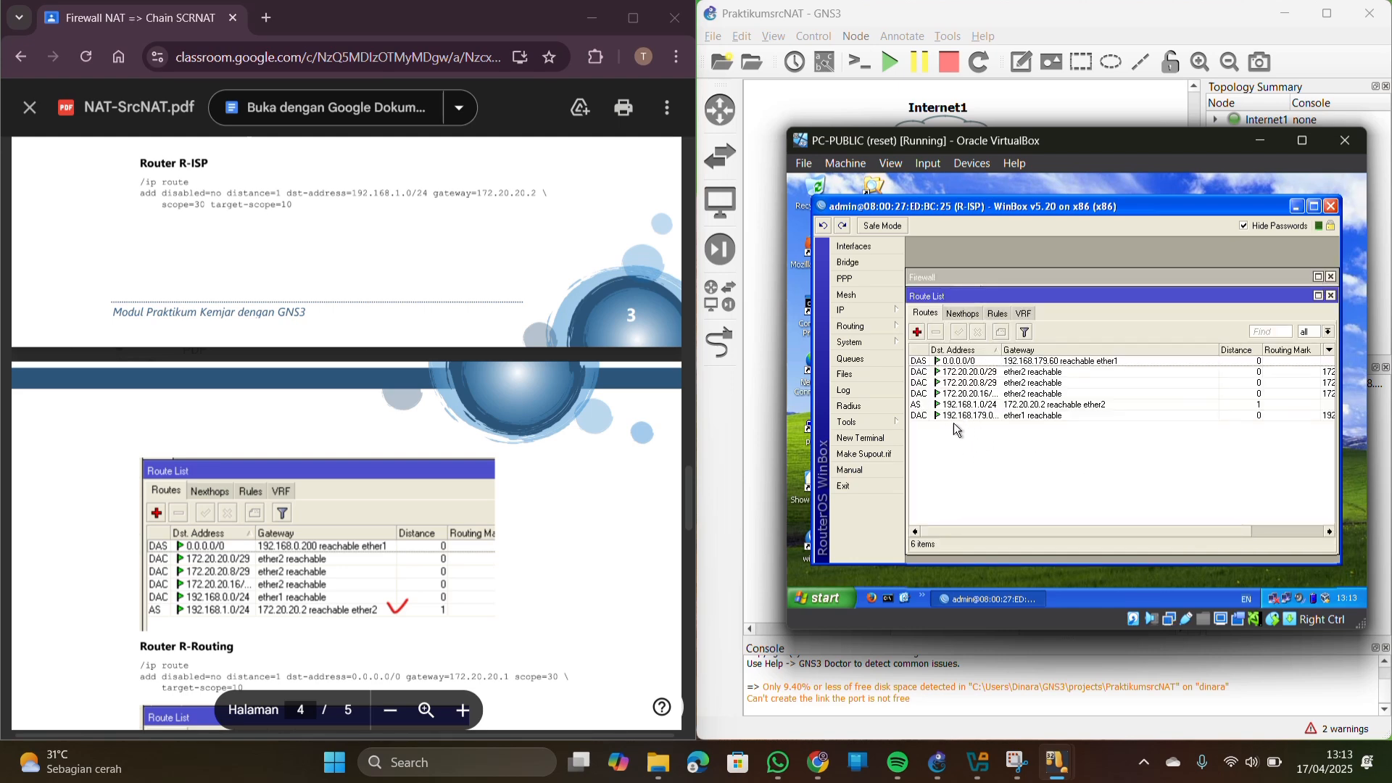
Consult the module's Router R-Routing route, switch to the PC-1 virtual machine and bring up its R-ROUTING WinBox session
scroll(371, 515, "down", 2)
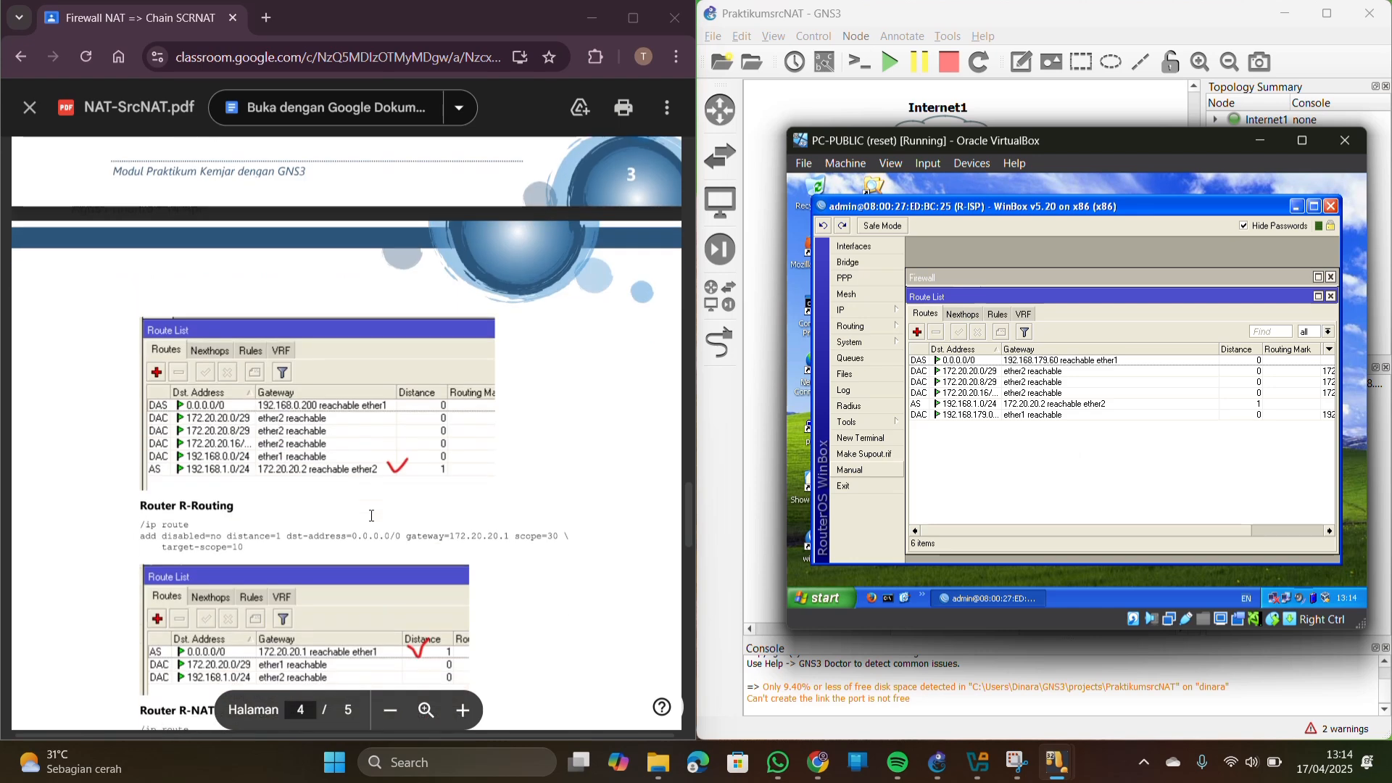
scroll(372, 516, "up", 2)
scroll(371, 516, "down", 1)
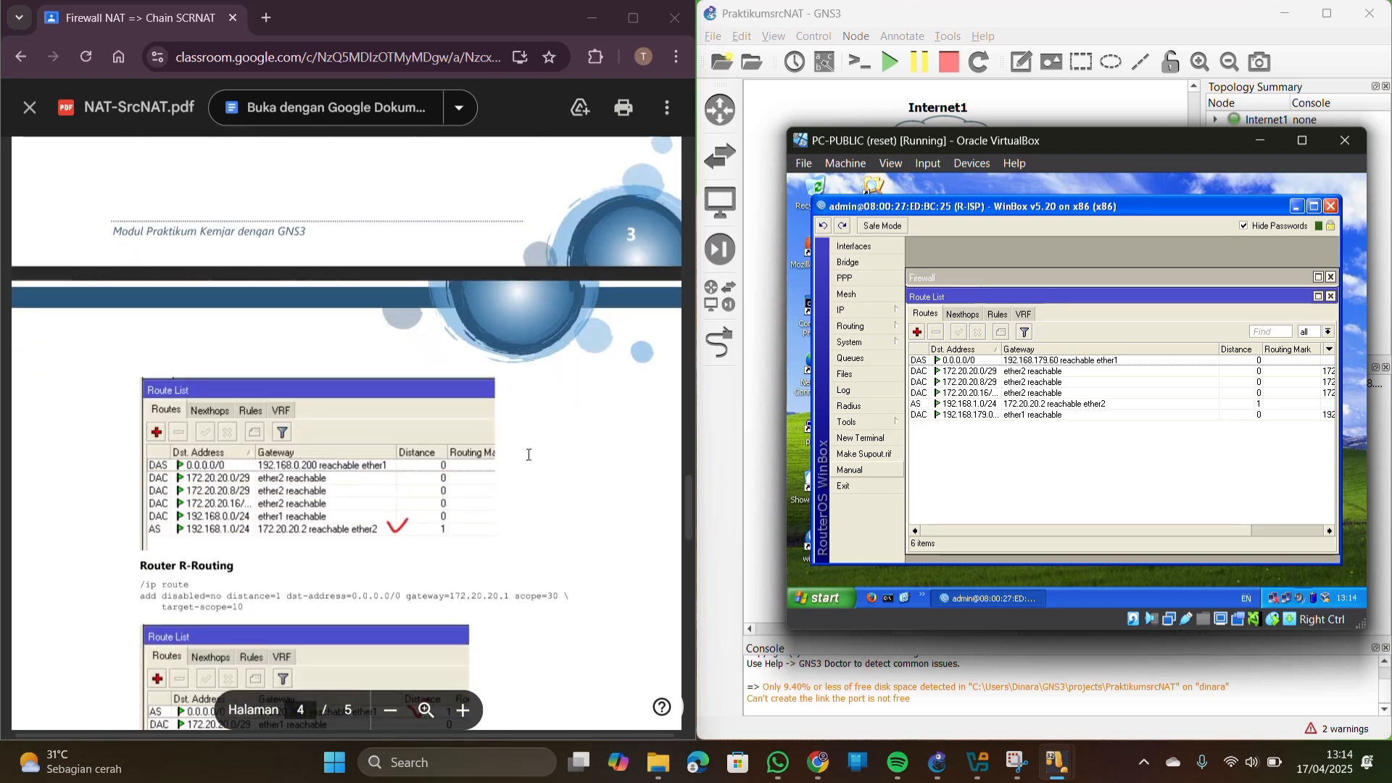
scroll(529, 454, "down", 1)
scroll(528, 455, "down", 1)
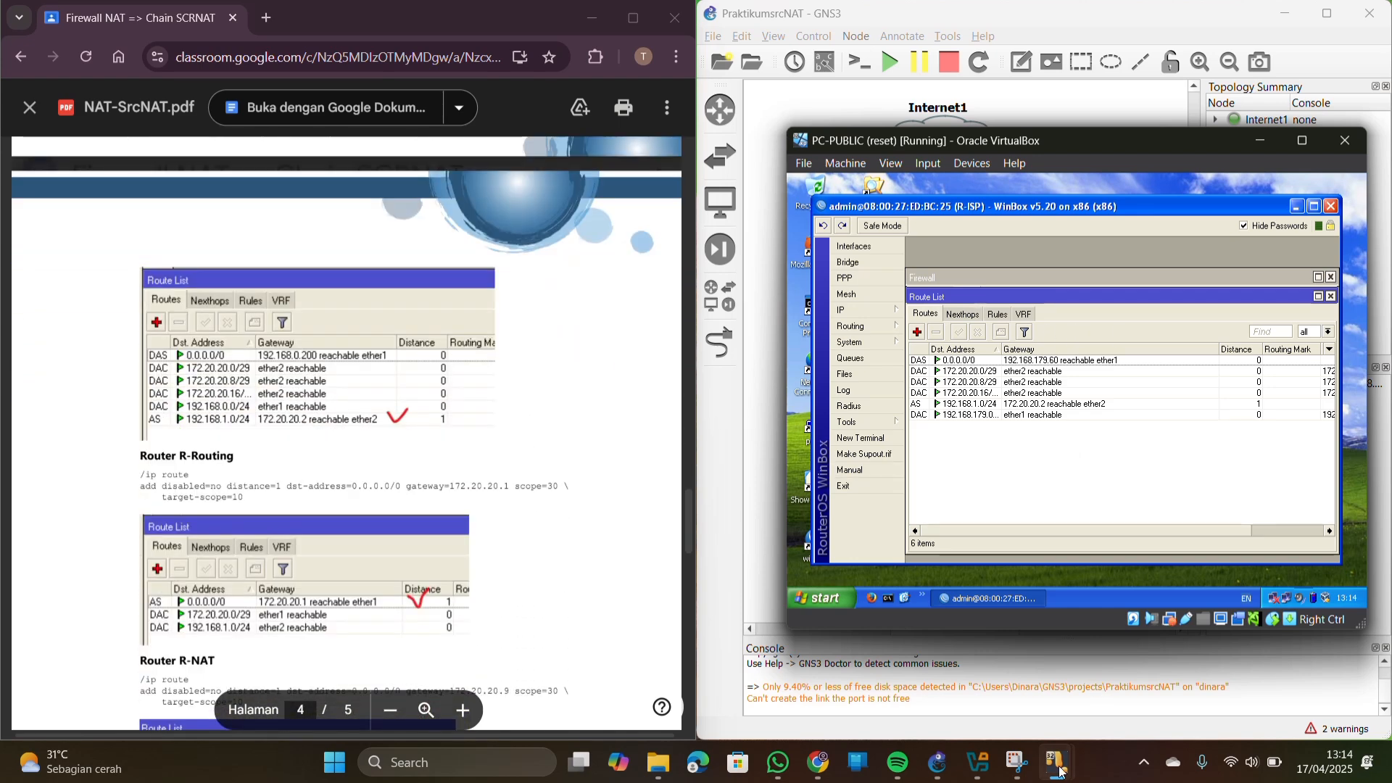
mouse_move(1057, 779)
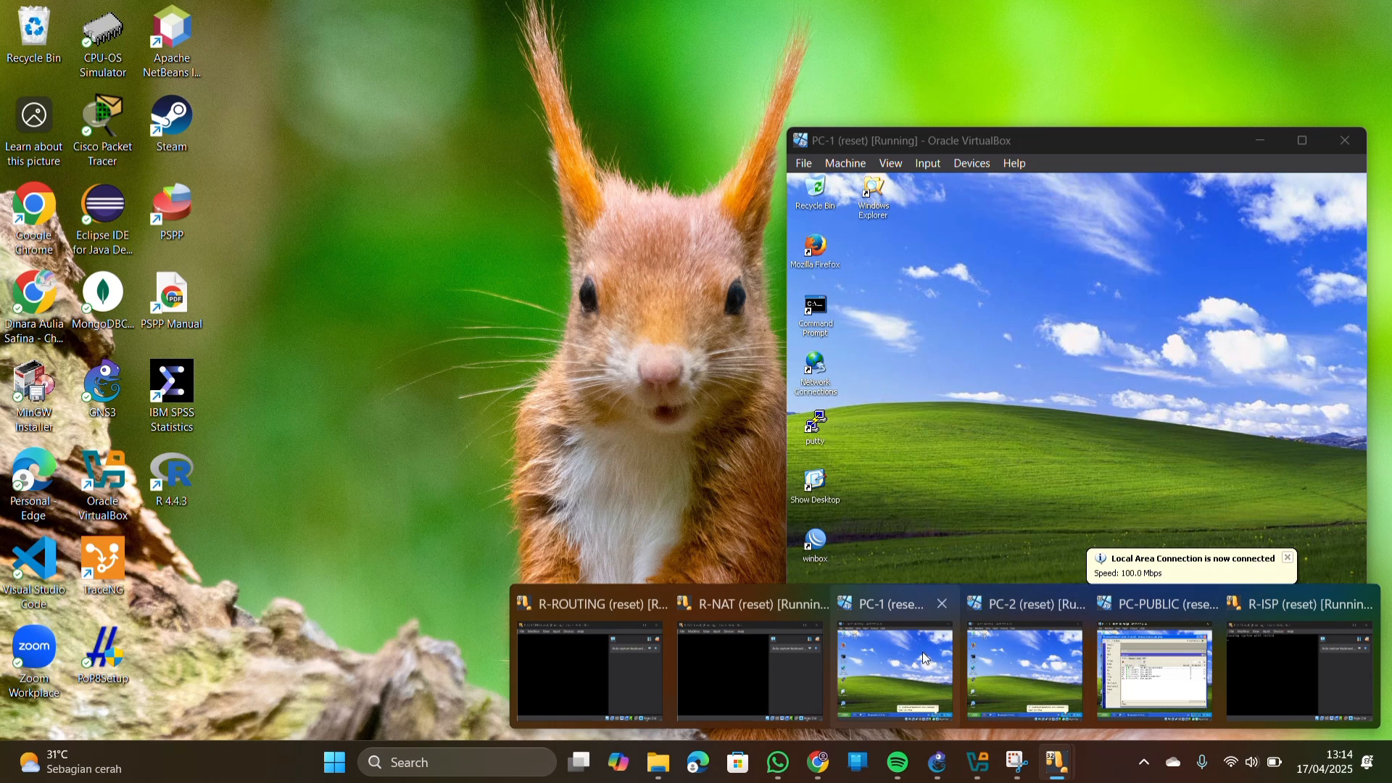
left_click(915, 651)
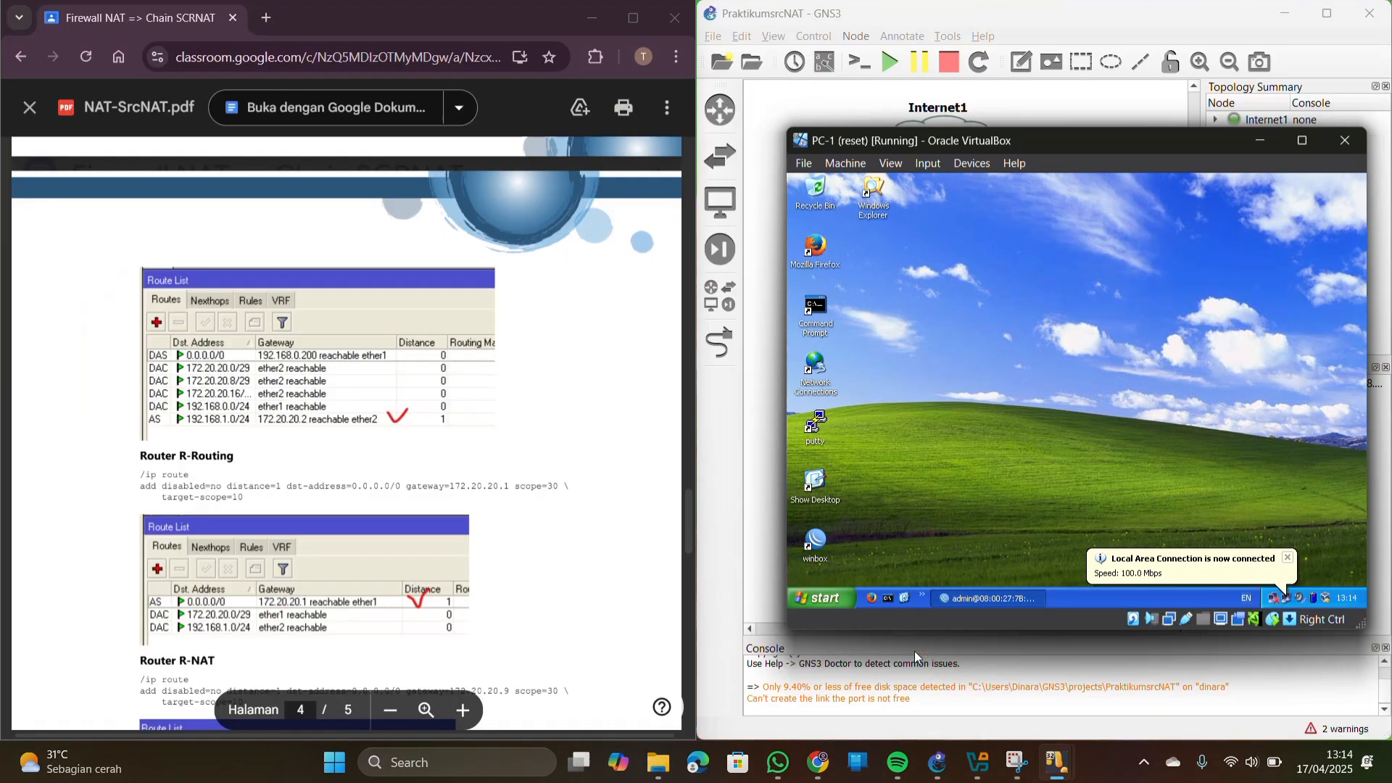
left_click(963, 599)
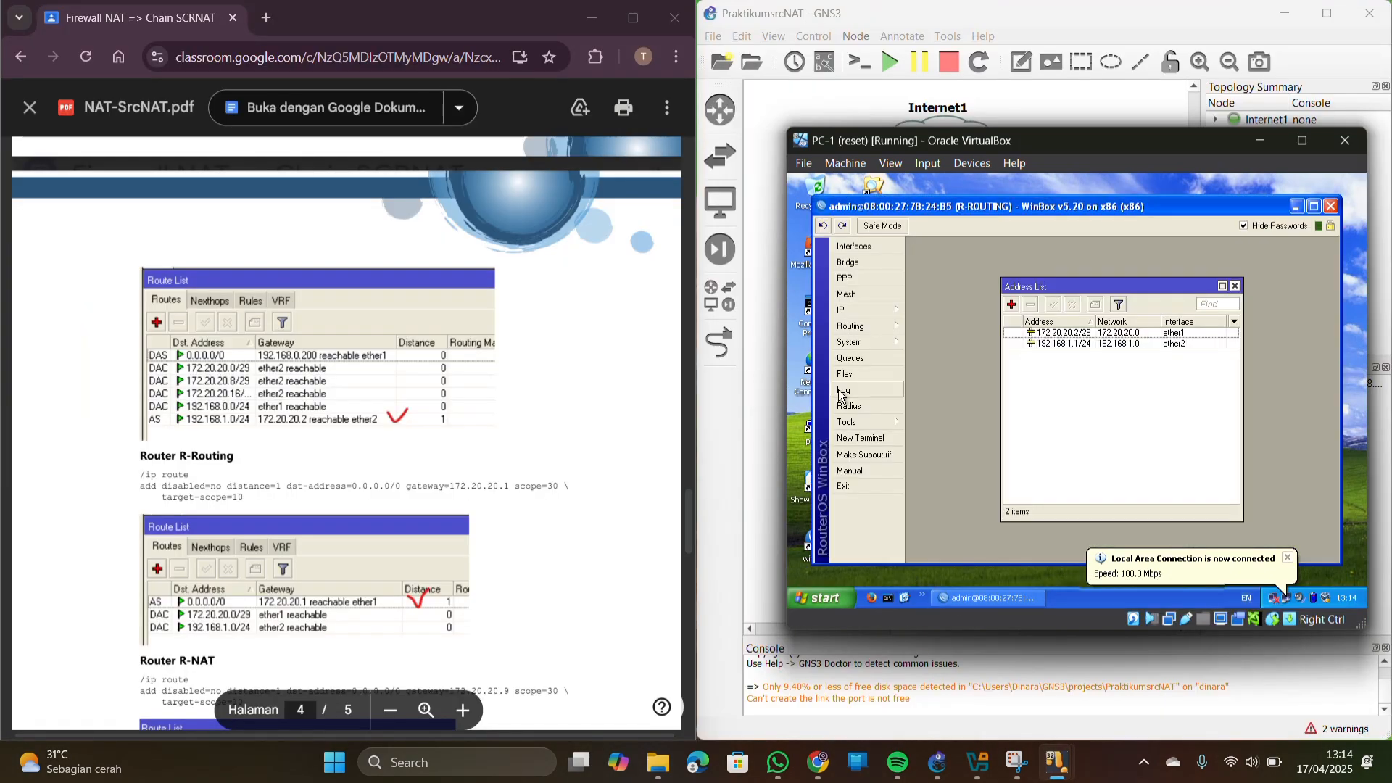
Open R-ROUTING's IP route list and start a new route entry
mouse_move(854, 311)
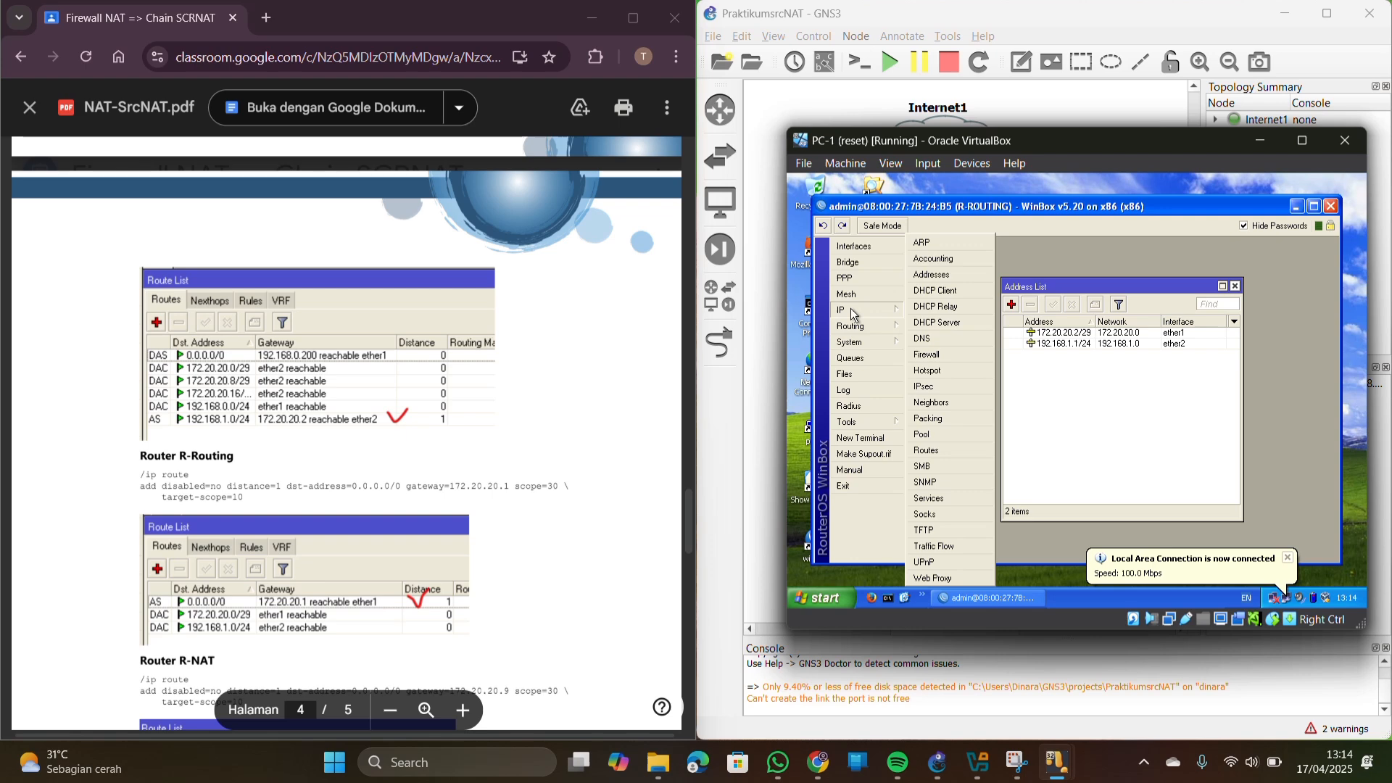
left_click(937, 353)
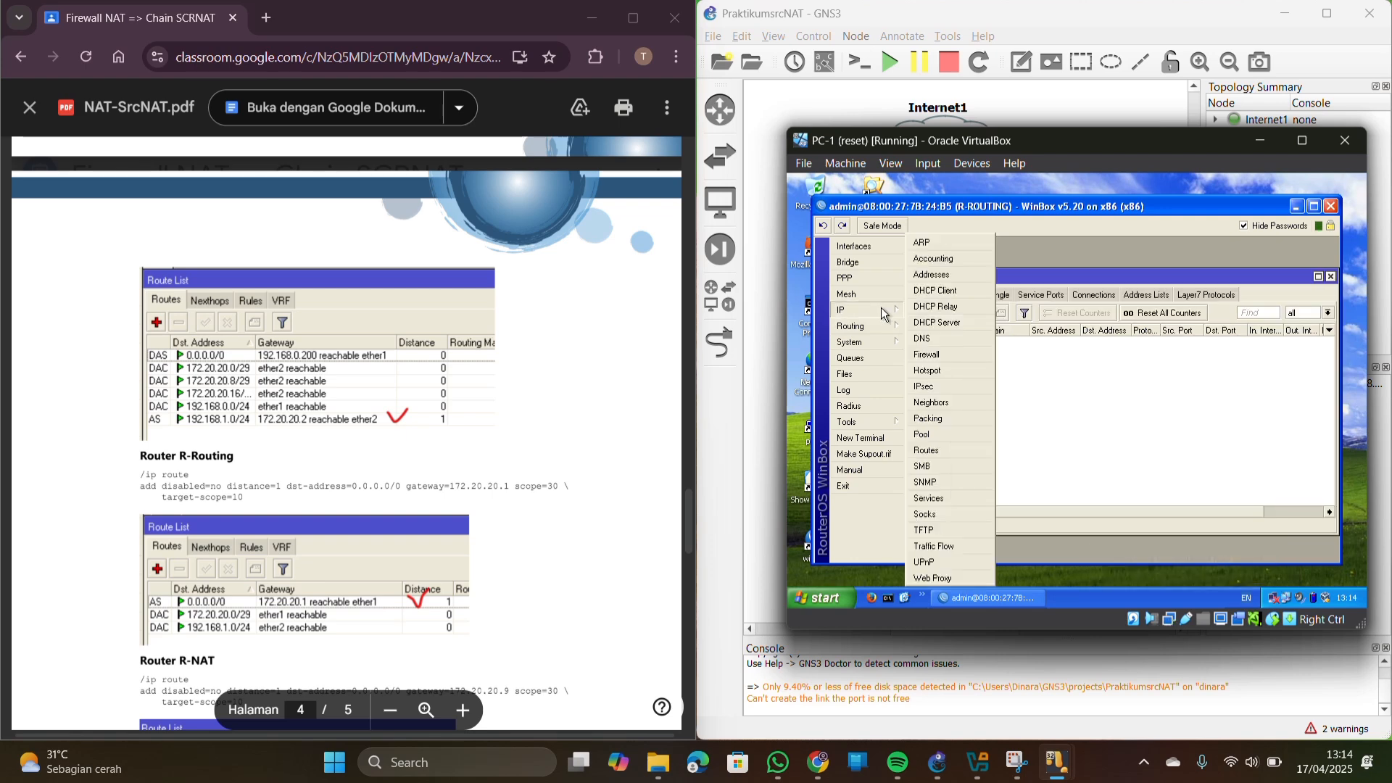
left_click(931, 451)
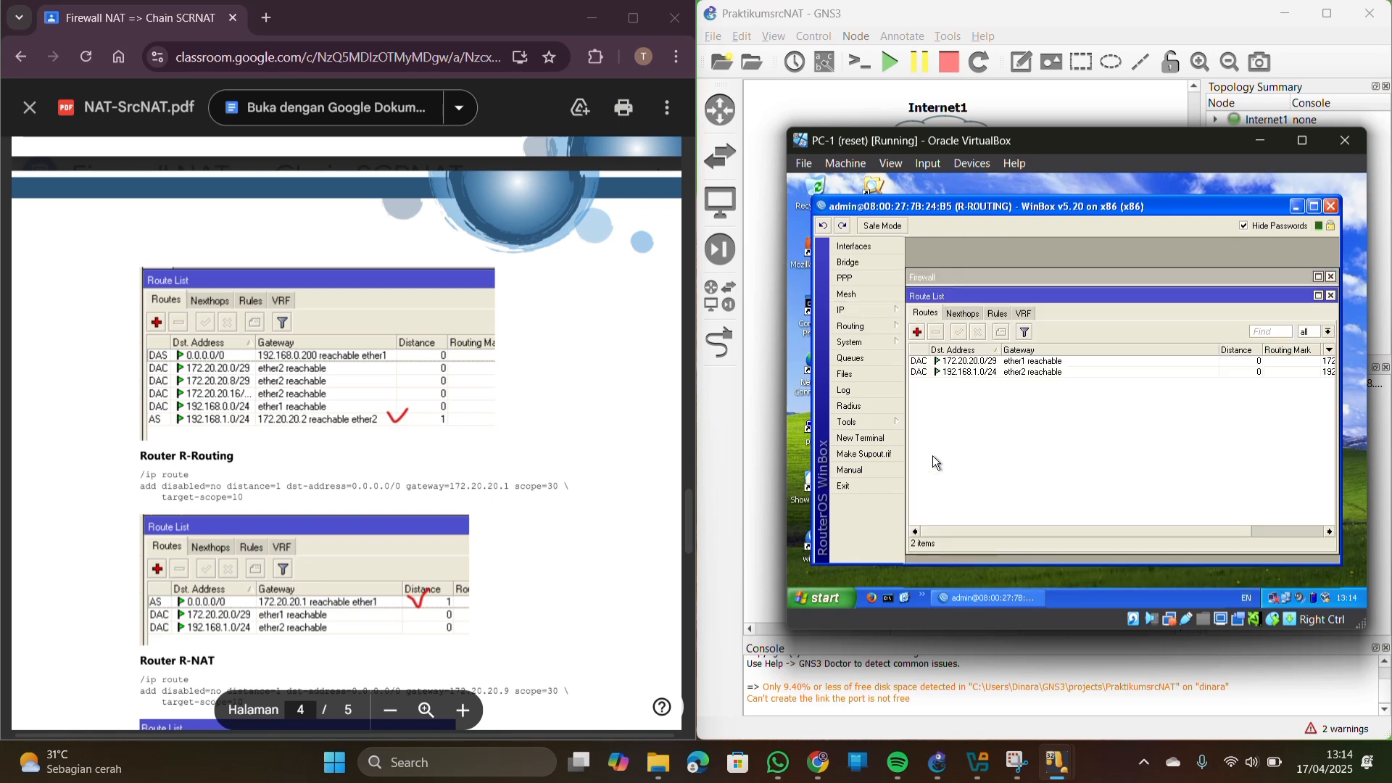
left_click(917, 332)
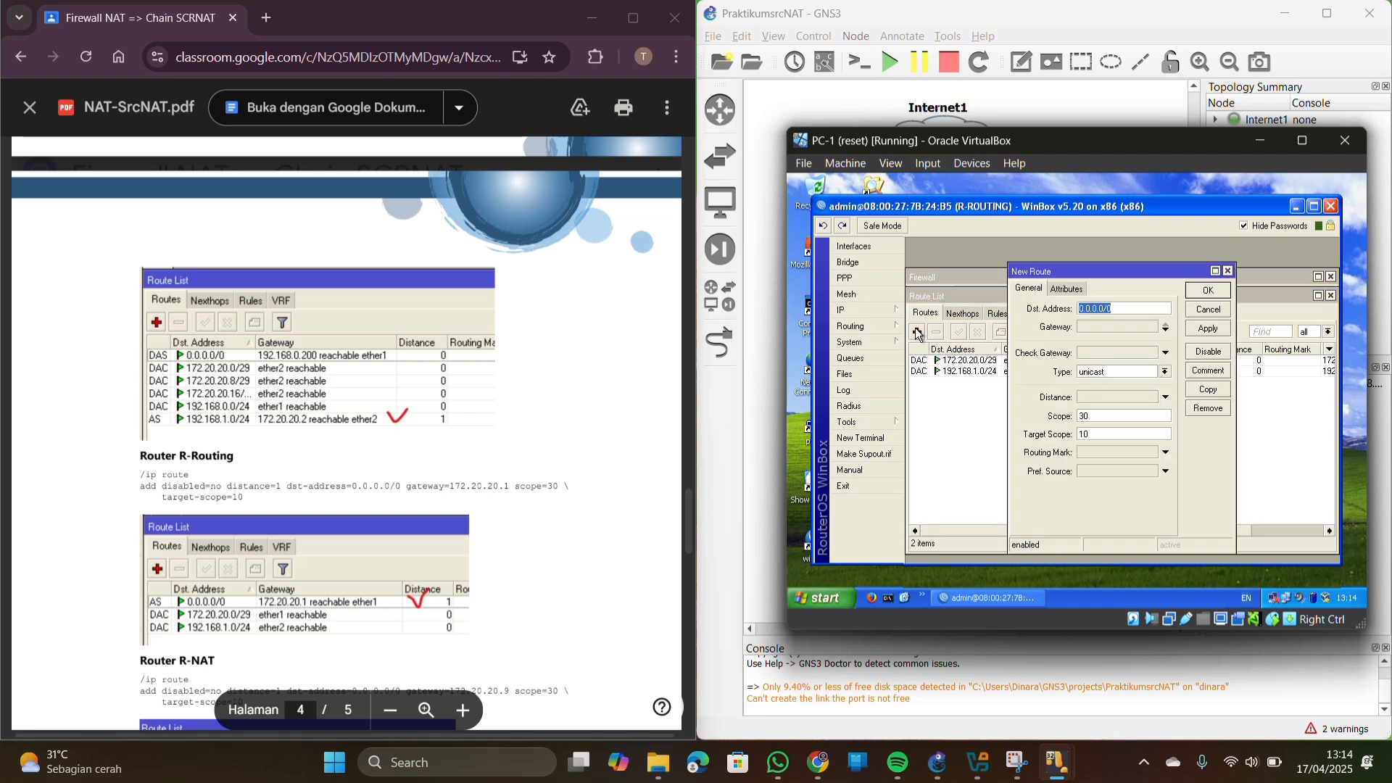
Give R-ROUTING's new default route, destination 0.0.0.0/0, the gateway 172.20.20.1 and save it
scroll(529, 446, "down", 1)
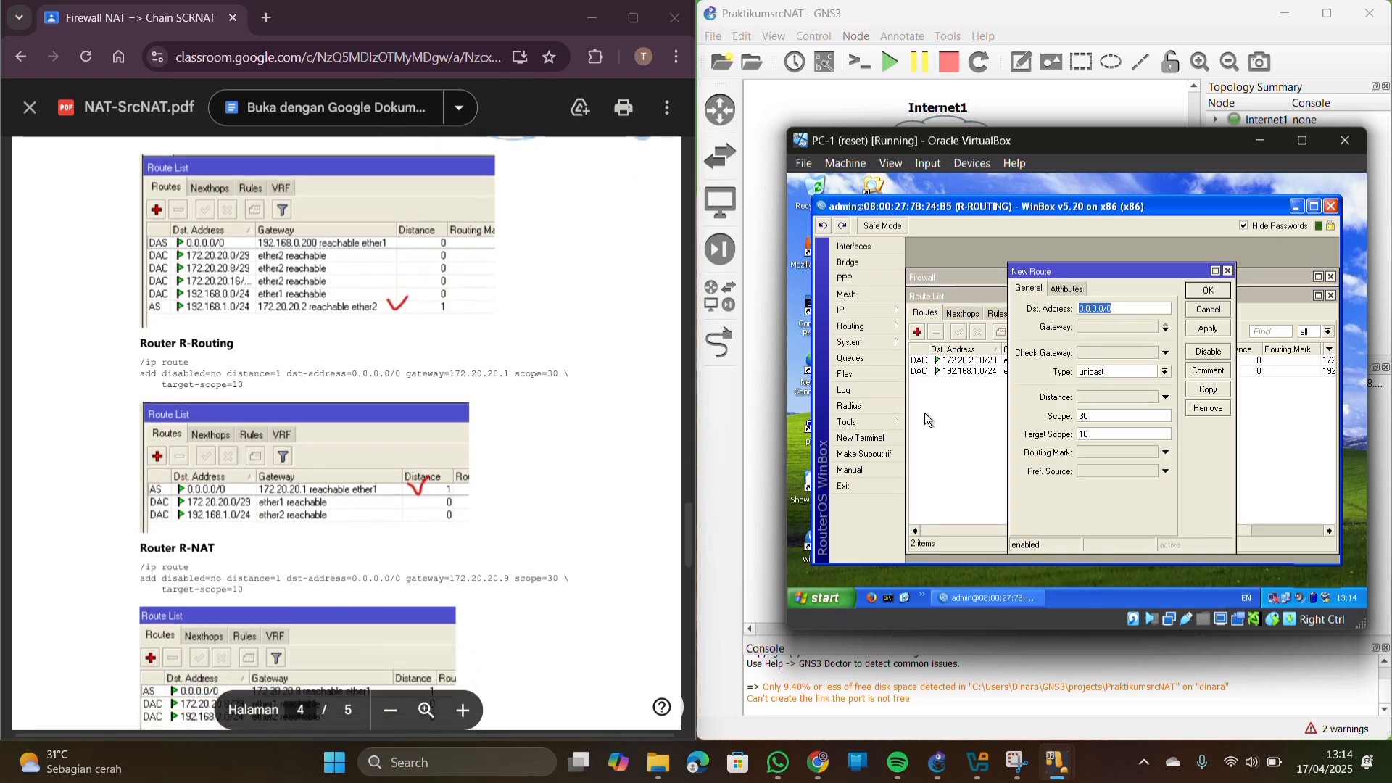
left_click(1107, 325)
left_click_drag(1134, 278, 1028, 263)
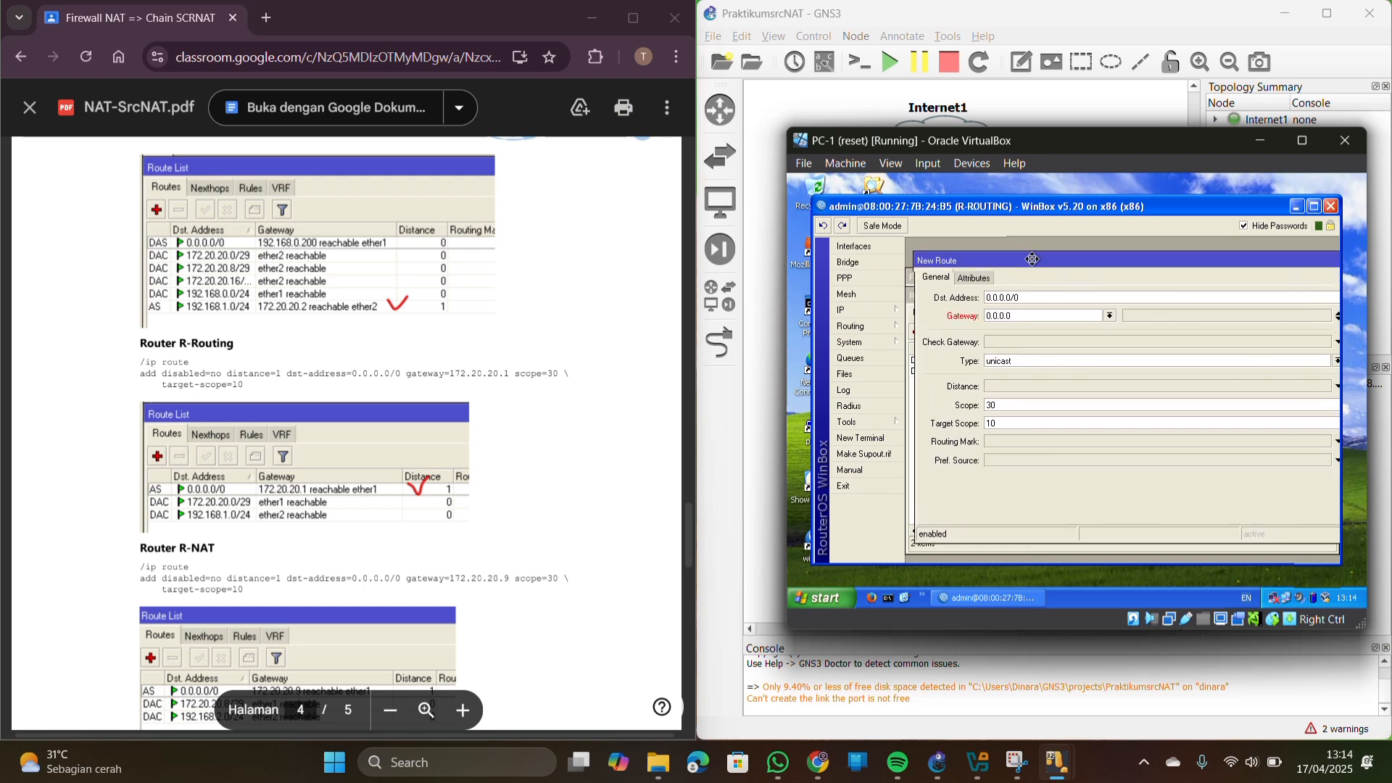
left_click(1002, 314)
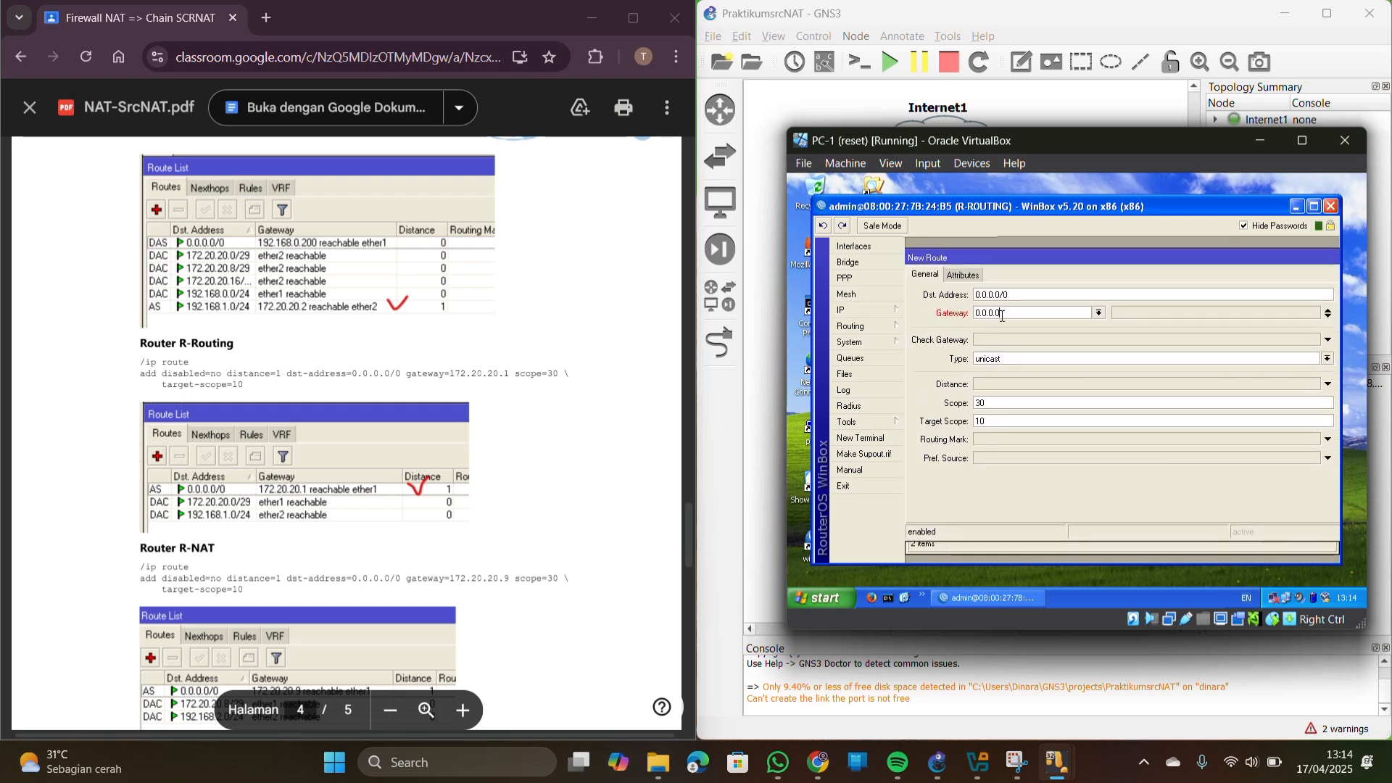
key("BackSpace")
key("BackSpace")
key("BackSpace")
key("BackSpace")
key("BackSpace")
type("172.20.20.1")
double_click(1146, 254)
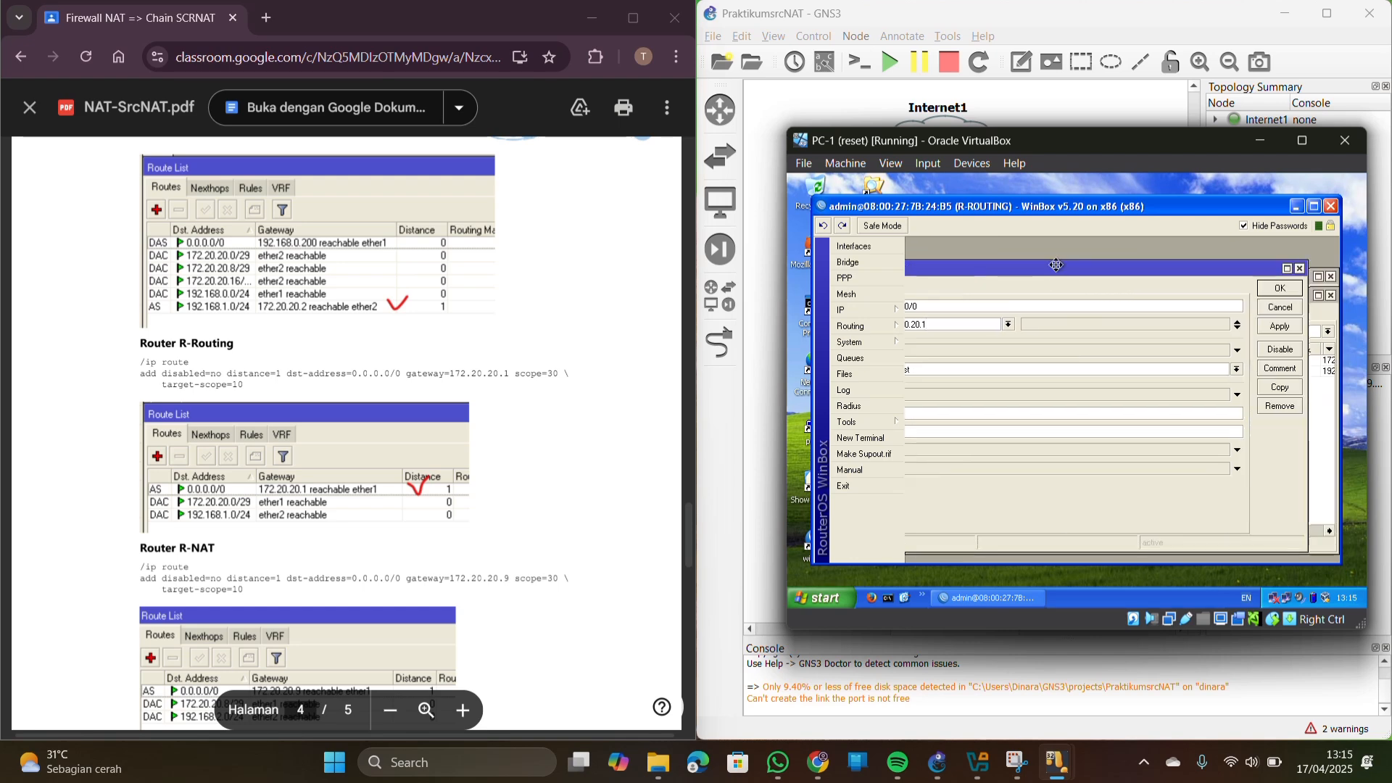
left_click(1274, 291)
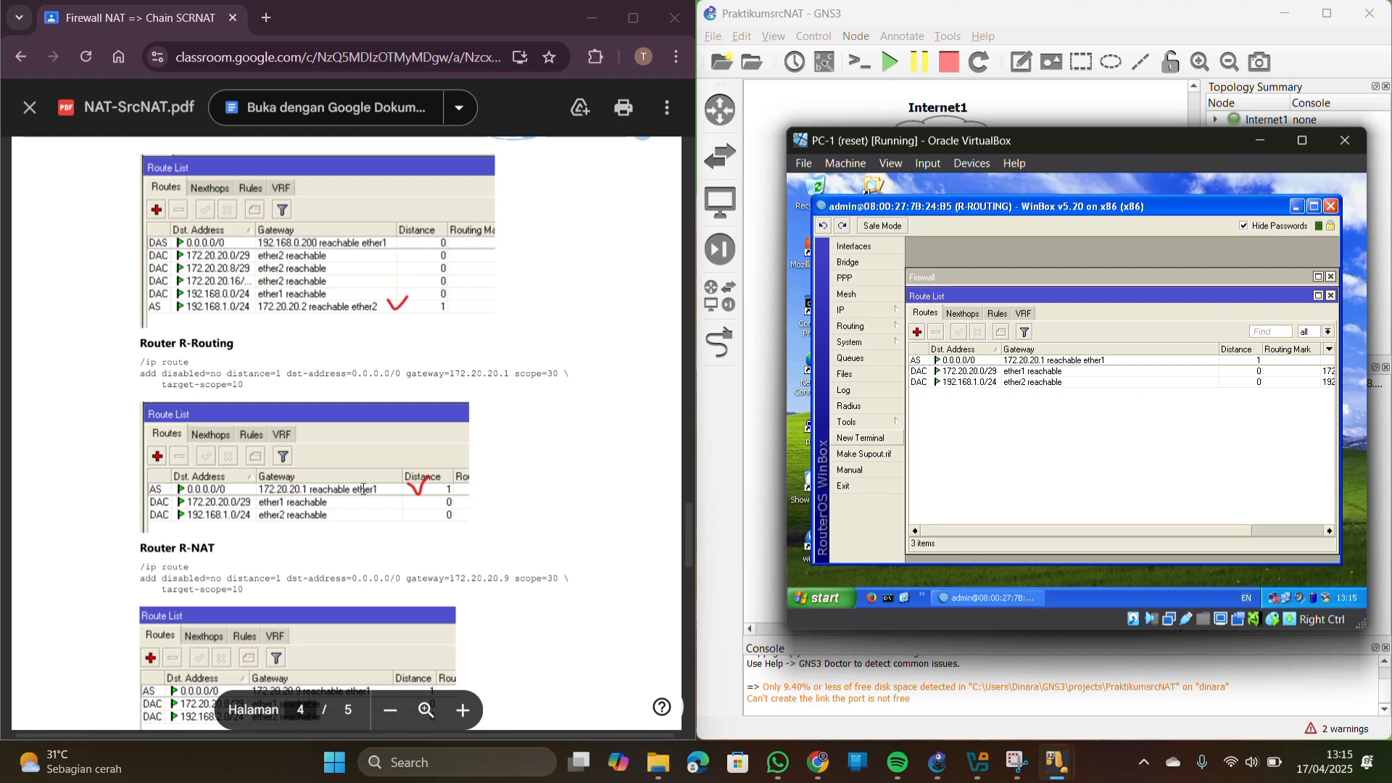
Consult the module's Router R-NAT route, switch to the PC-2 virtual machine and open R-NAT's IP route list in WinBox
scroll(507, 436, "down", 1)
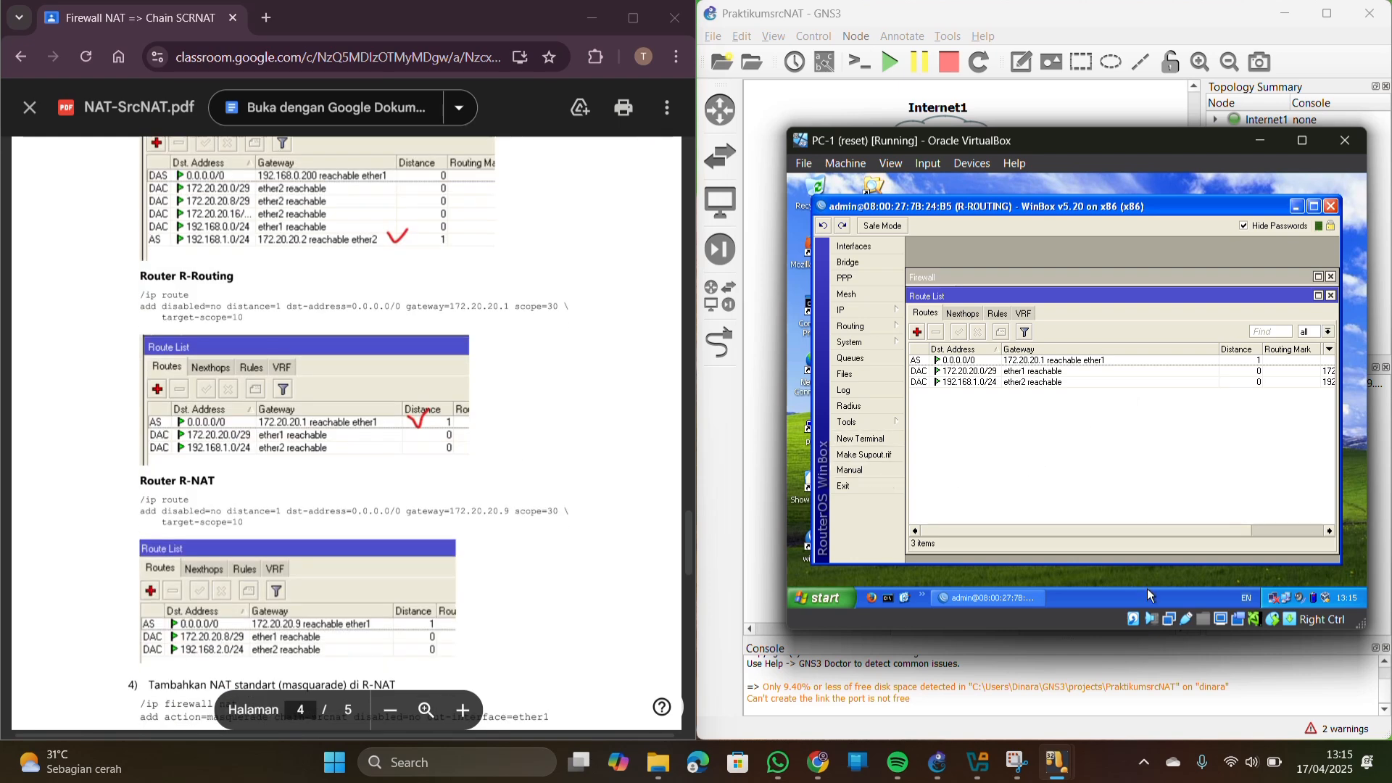
mouse_move(1057, 761)
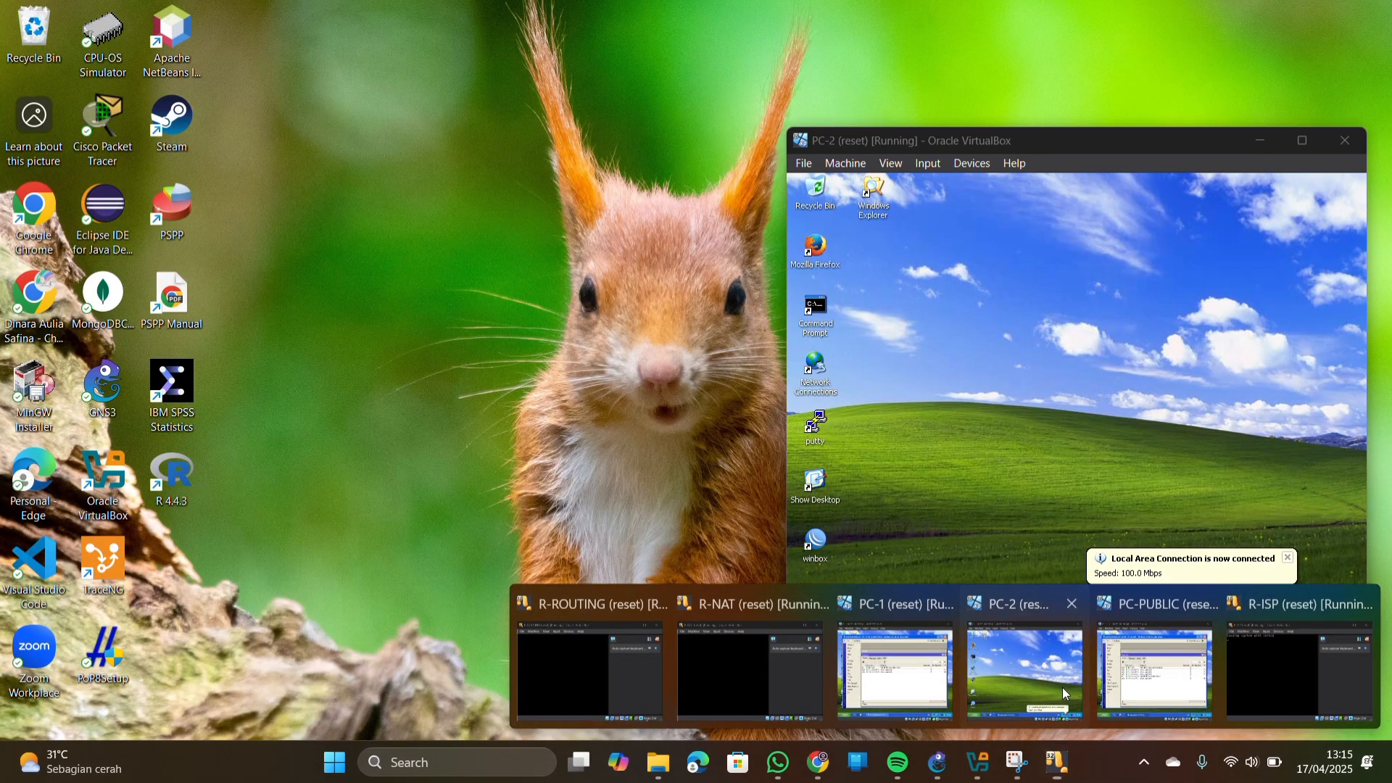
left_click(1063, 687)
left_click(1008, 599)
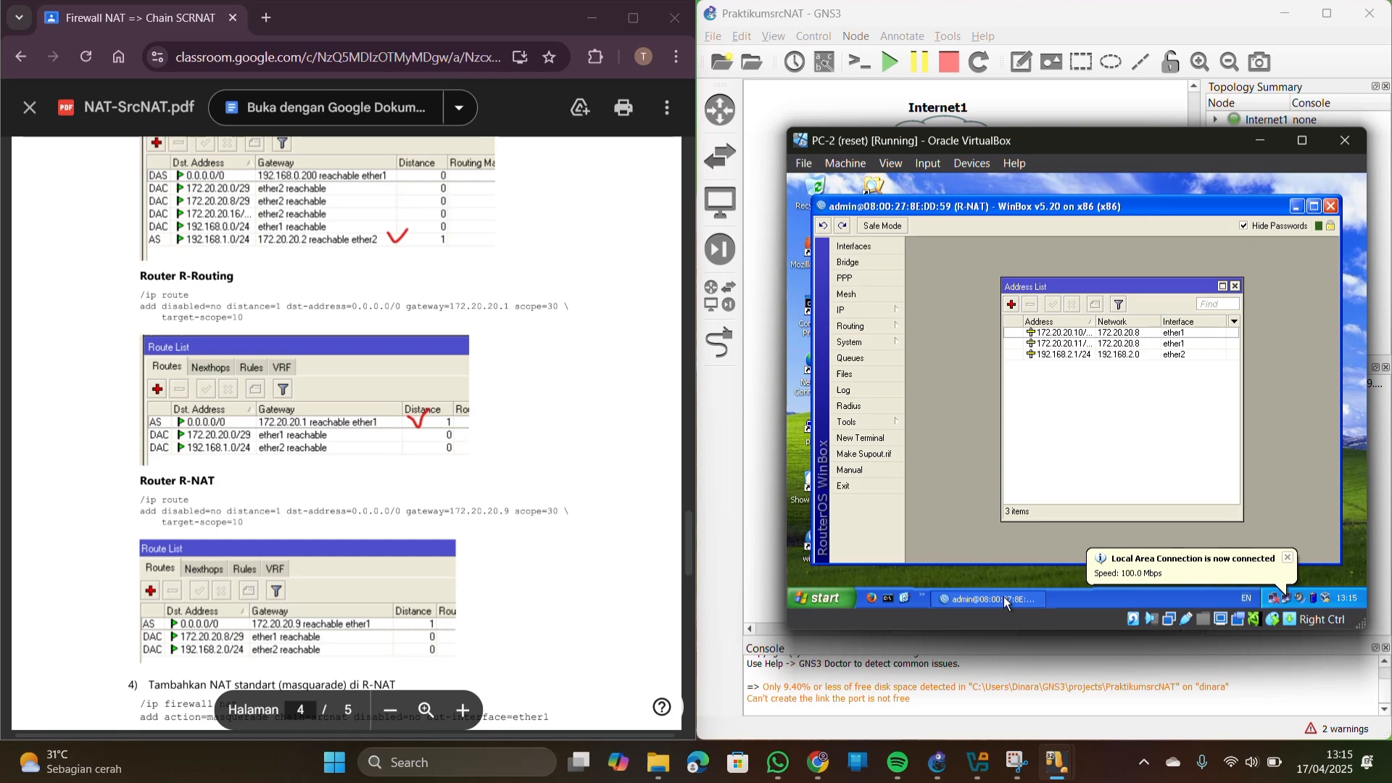
left_click(854, 312)
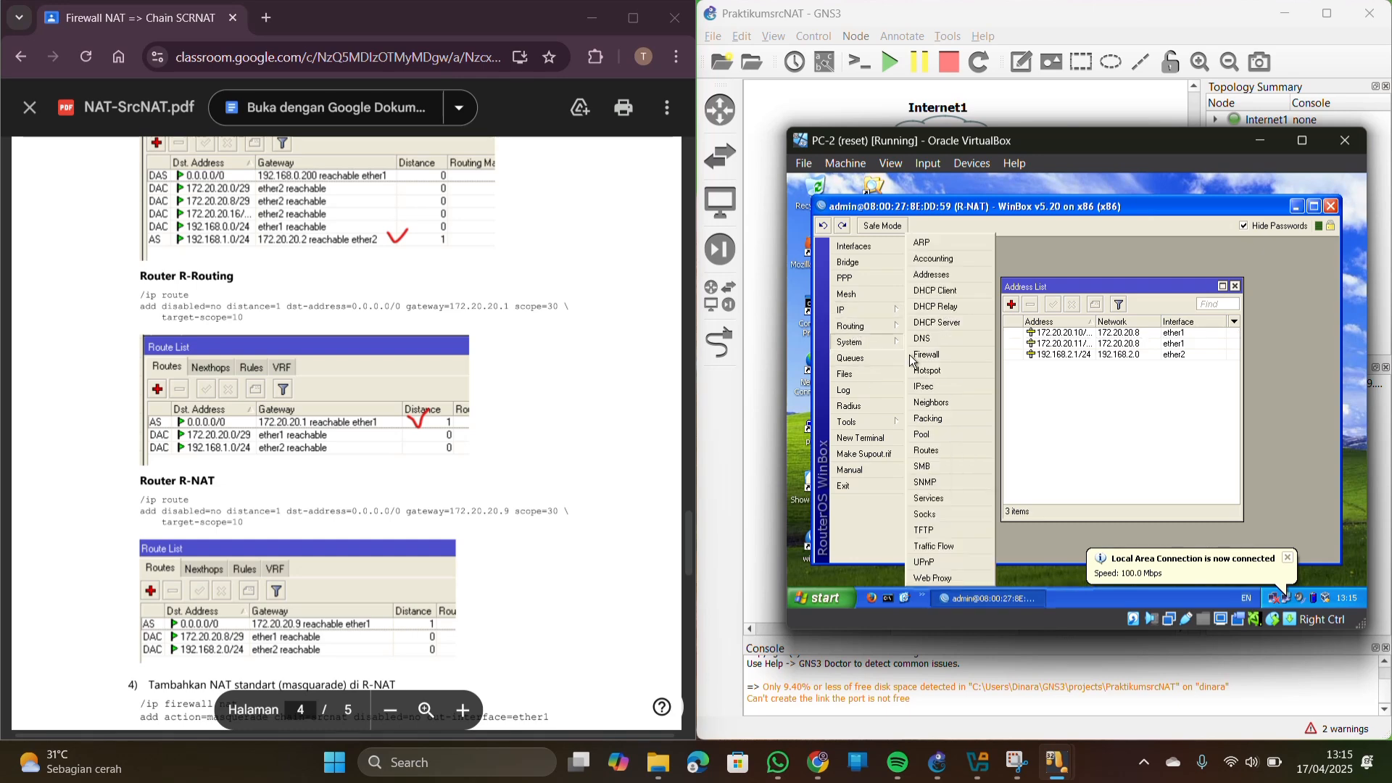
left_click(937, 450)
Add a default route on R-NAT with destination 0.0.0.0/0 and the module's gateway 172.20.20.9
left_click(917, 313)
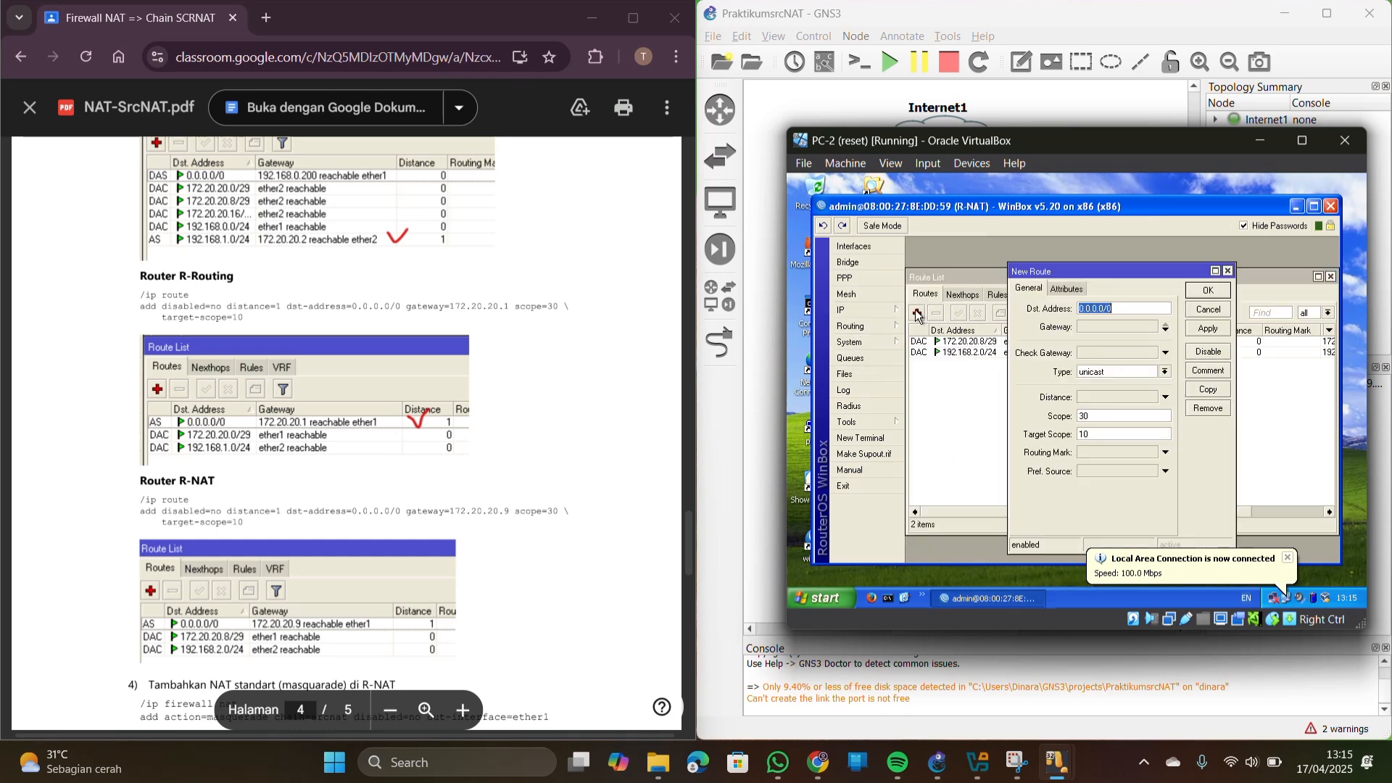
key("BackSpace")
type("0.00")
key("BackSpace")
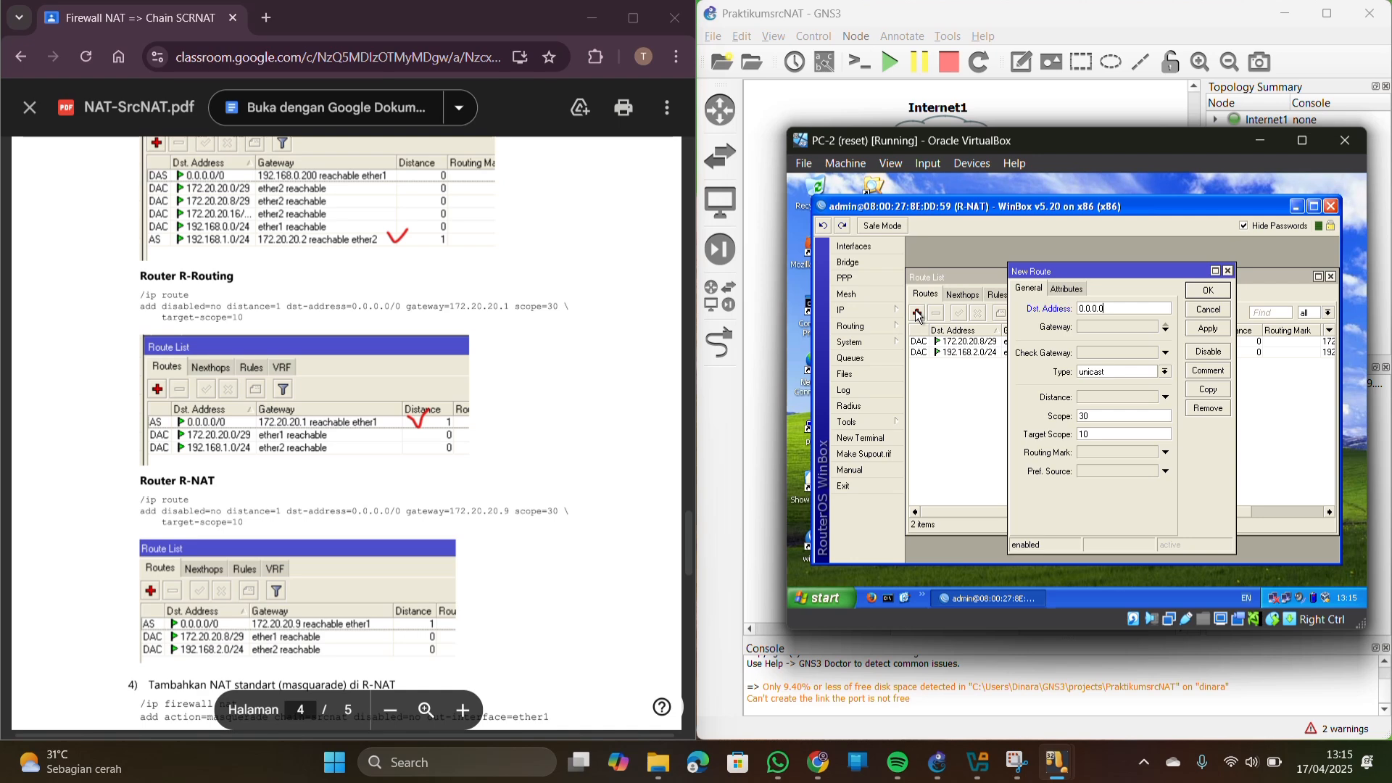
left_click(1111, 328)
type("0.0.0.0")
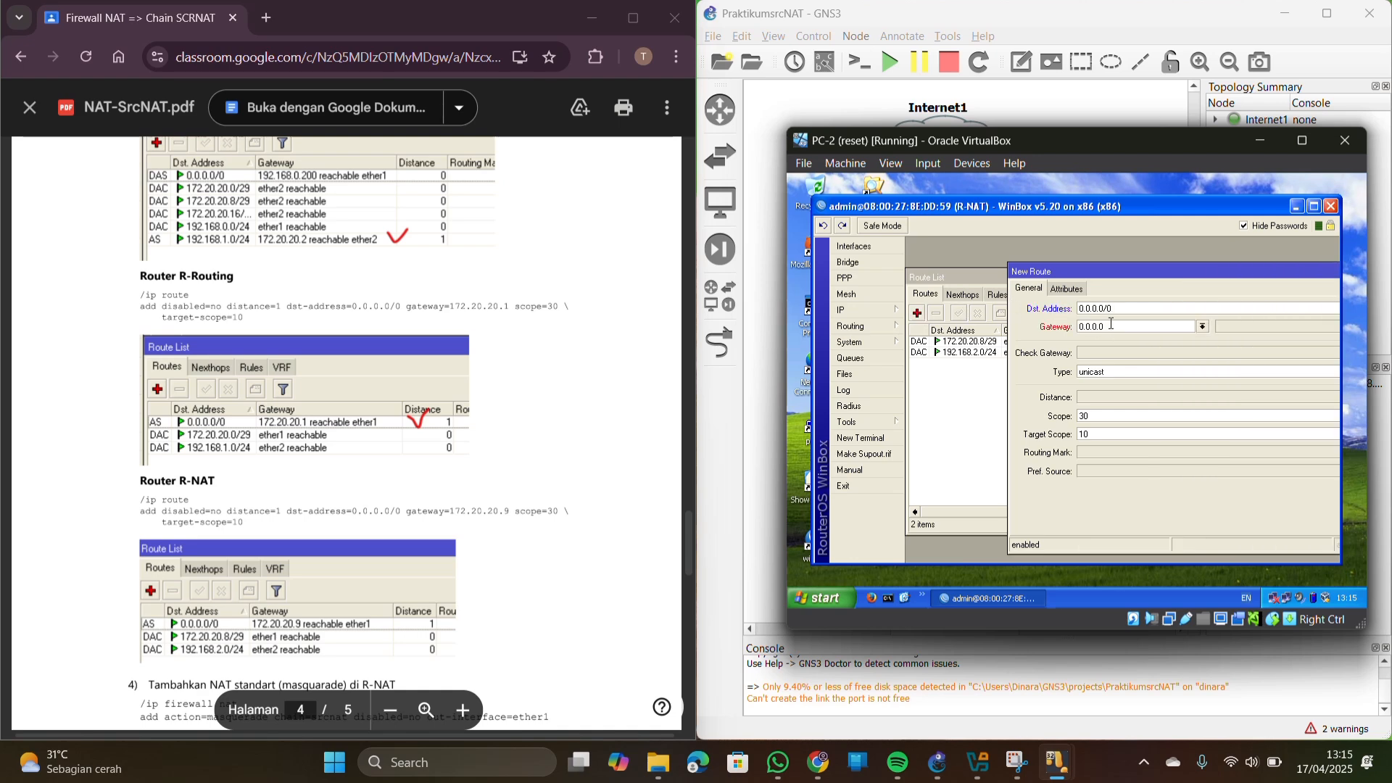
key("BackSpace")
key("BackSpace")
key("BackSpace")
key("BackSpace")
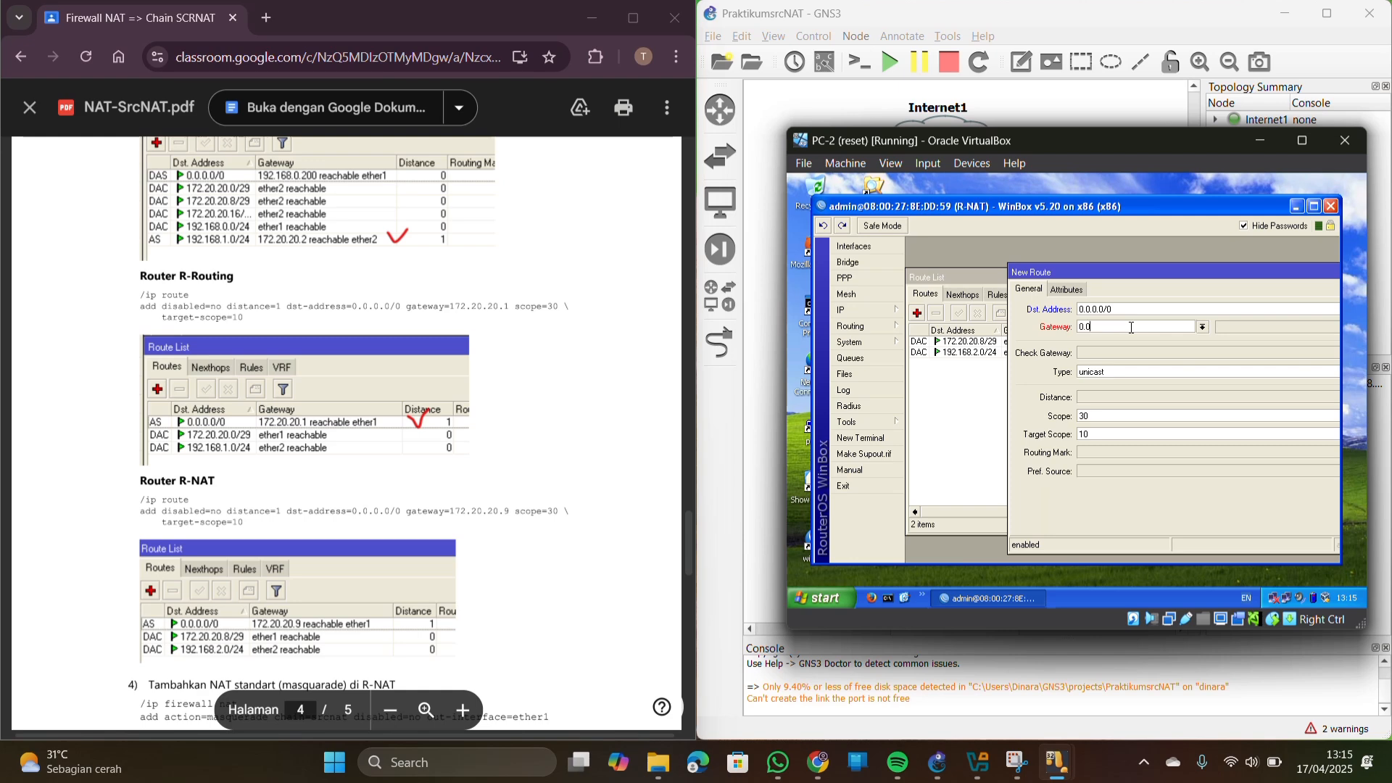
key("BackSpace")
key("BackSpace")
type("172.20.20")
left_click_drag(1198, 281, 1021, 281)
left_click(1288, 297)
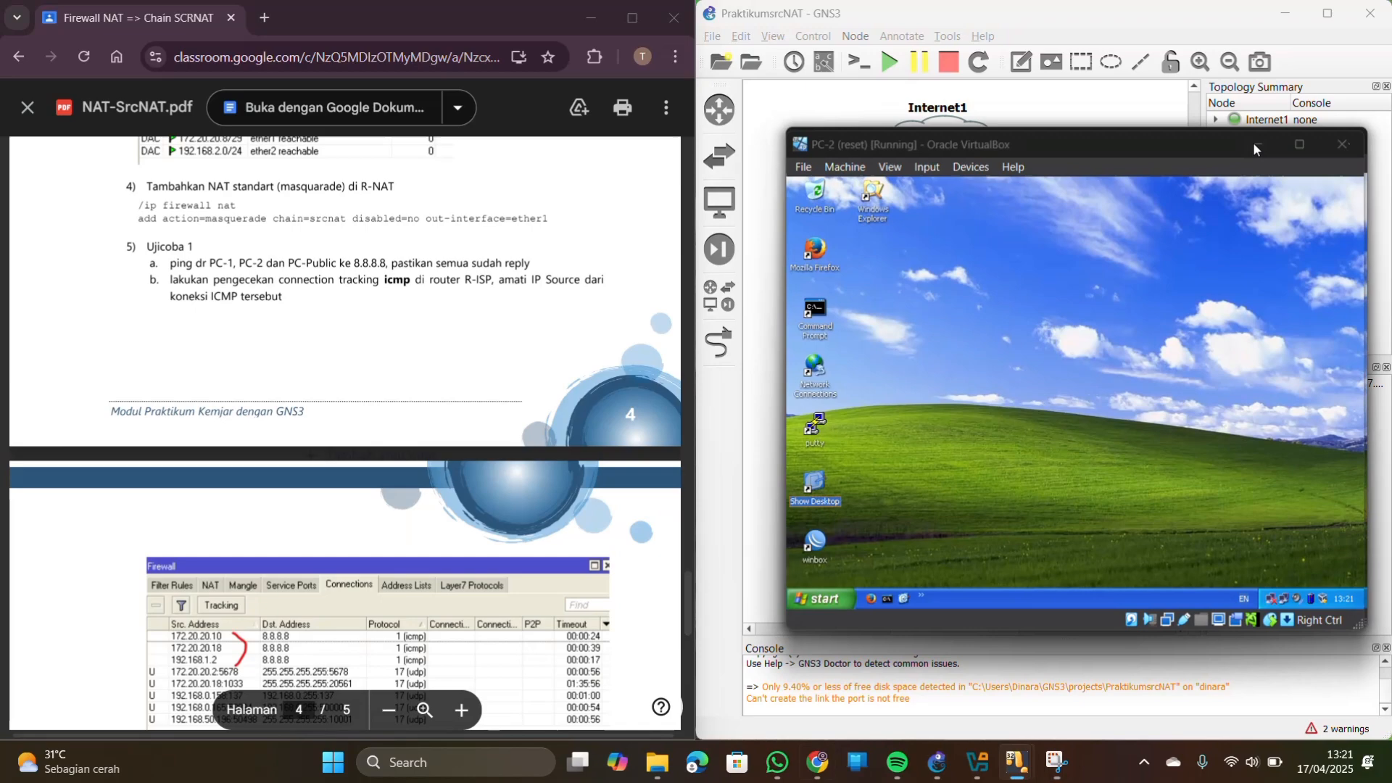
Close the old Command Prompt on PC-1 and consult the module's Ujicoba 1 instructions on pinging 8.8.8.8 and ICMP connection tracking
left_click(1253, 142)
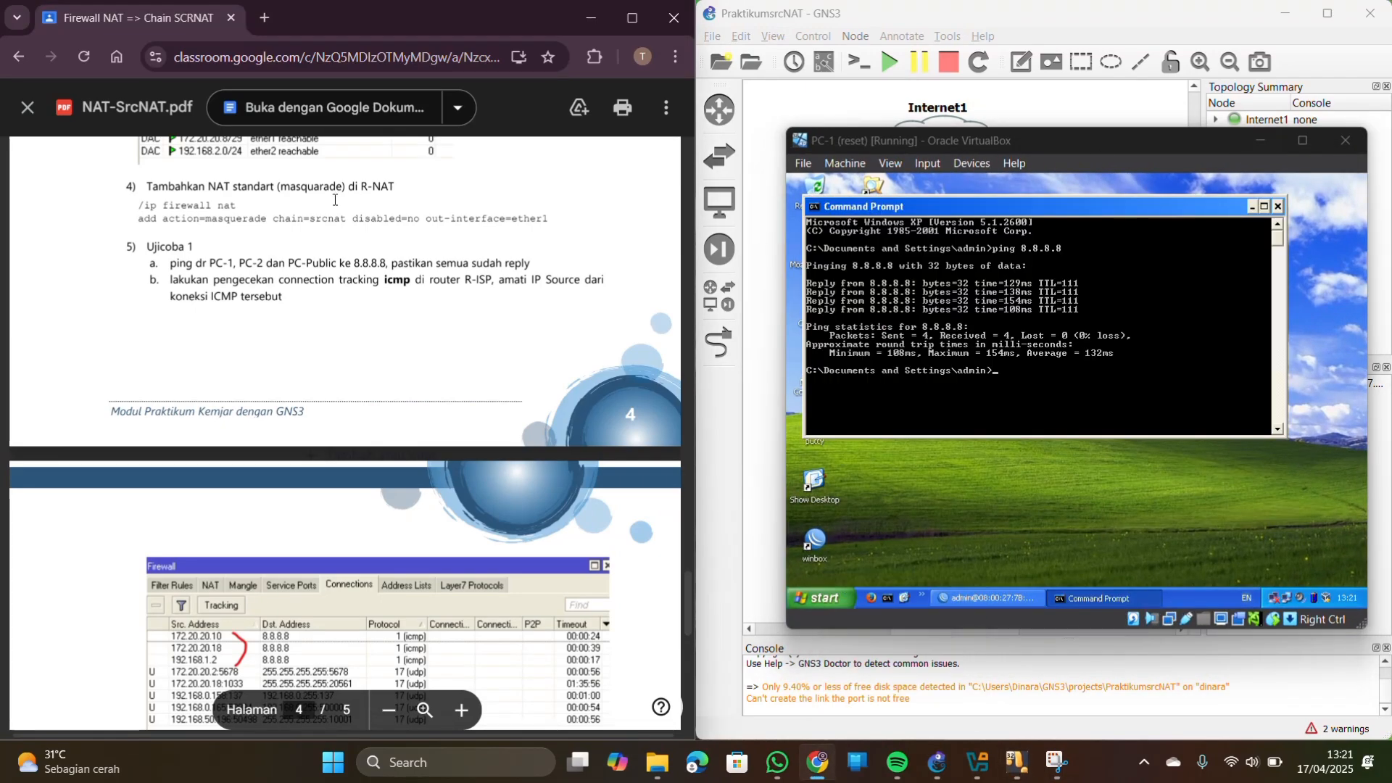
left_click(1279, 207)
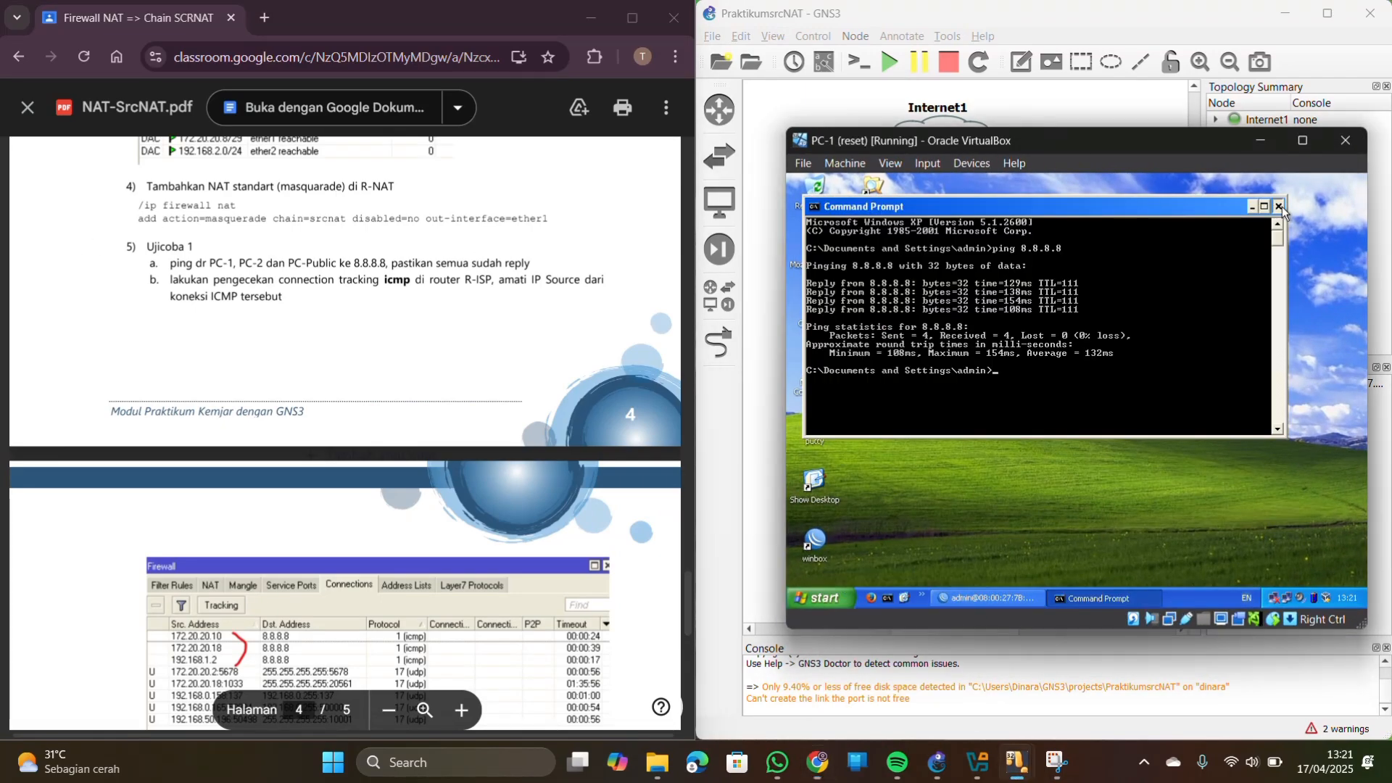
left_click_drag(1095, 140, 701, 299)
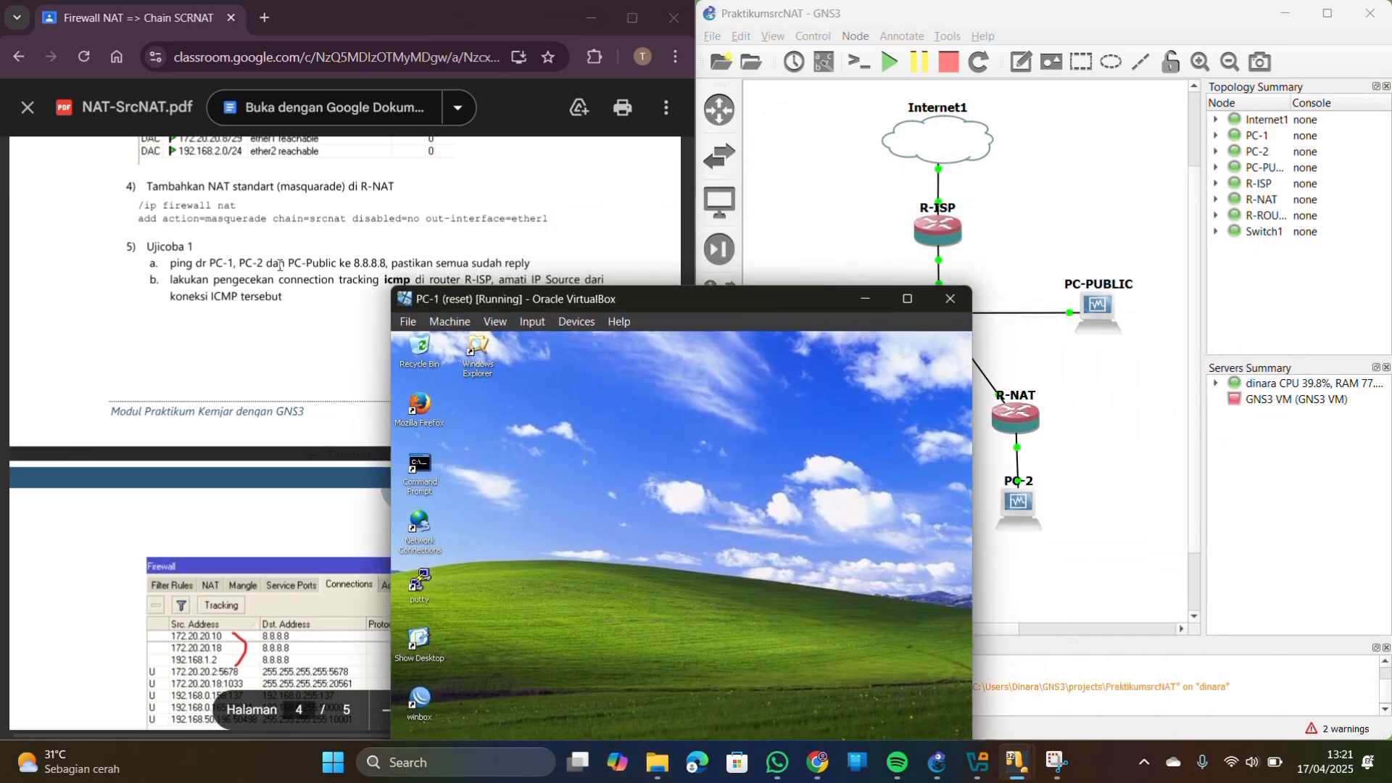
scroll(280, 266, "down", 1)
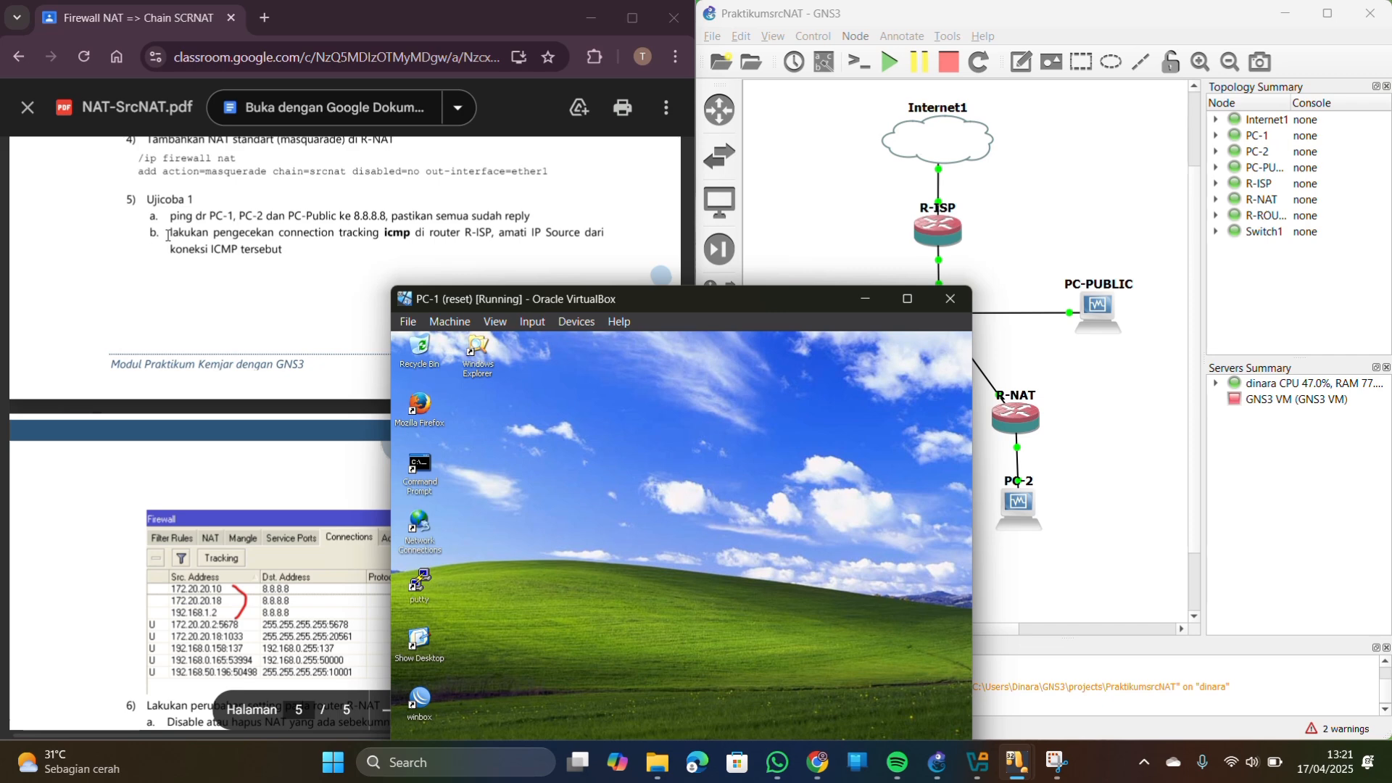
left_click_drag(168, 235, 303, 249)
left_click(303, 249)
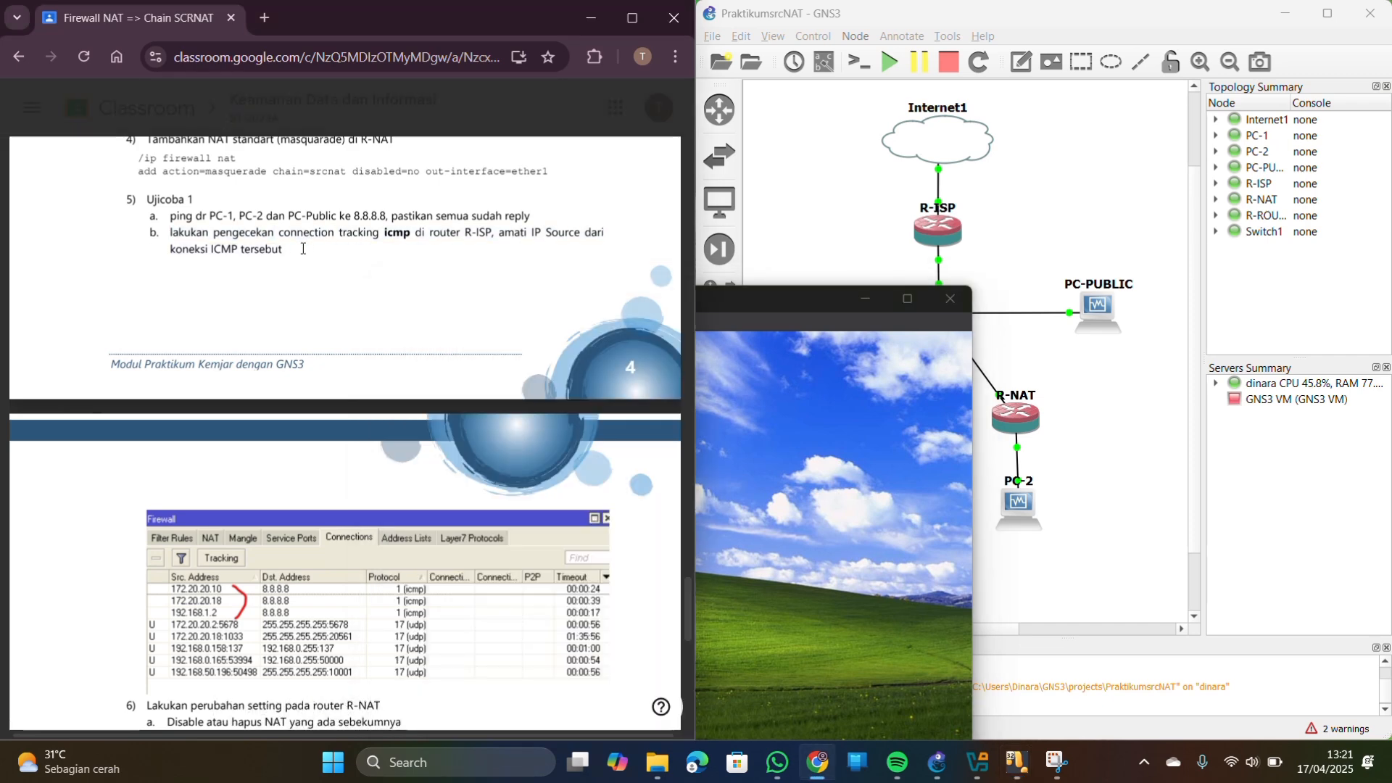
Open a Command Prompt on PC-1 and ping 8.8.8.8
left_click(743, 298)
left_click_drag(742, 298, 944, 160)
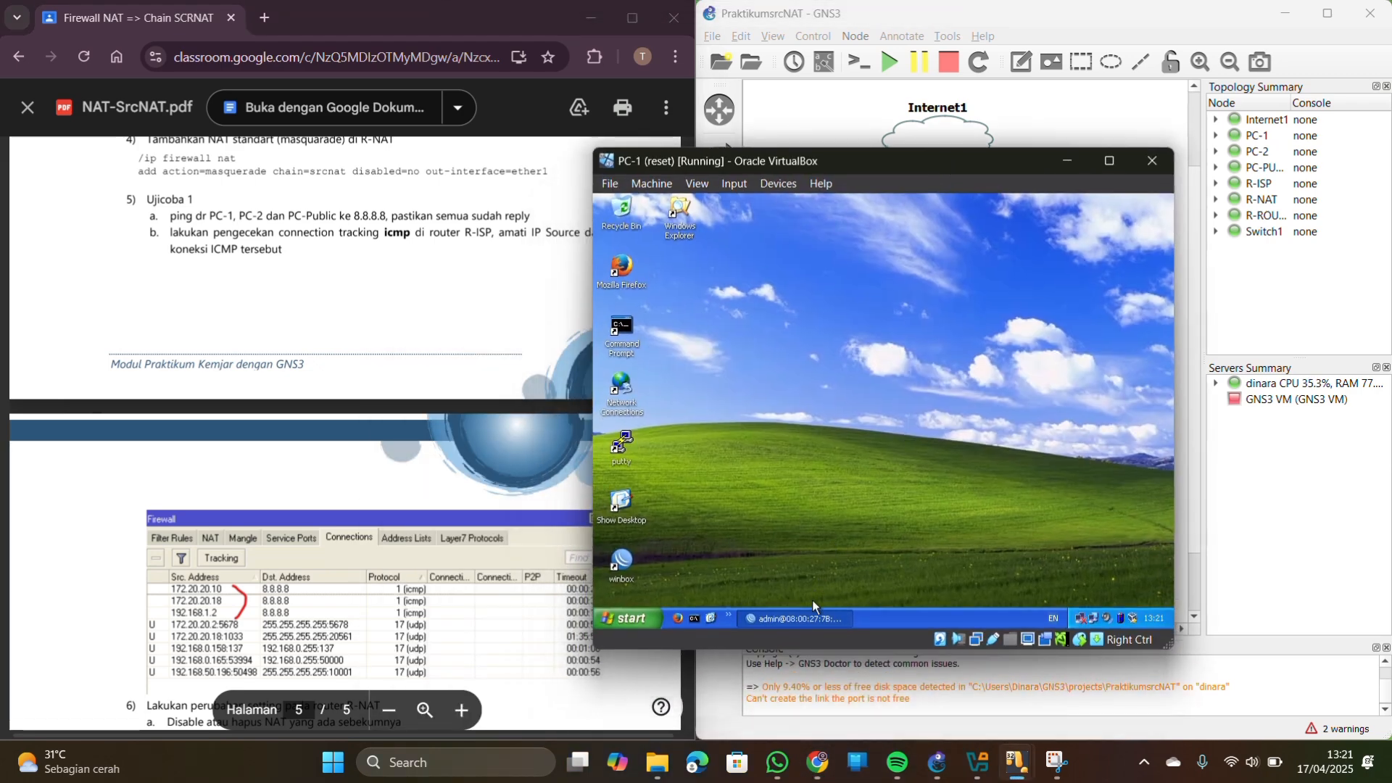
double_click(623, 336)
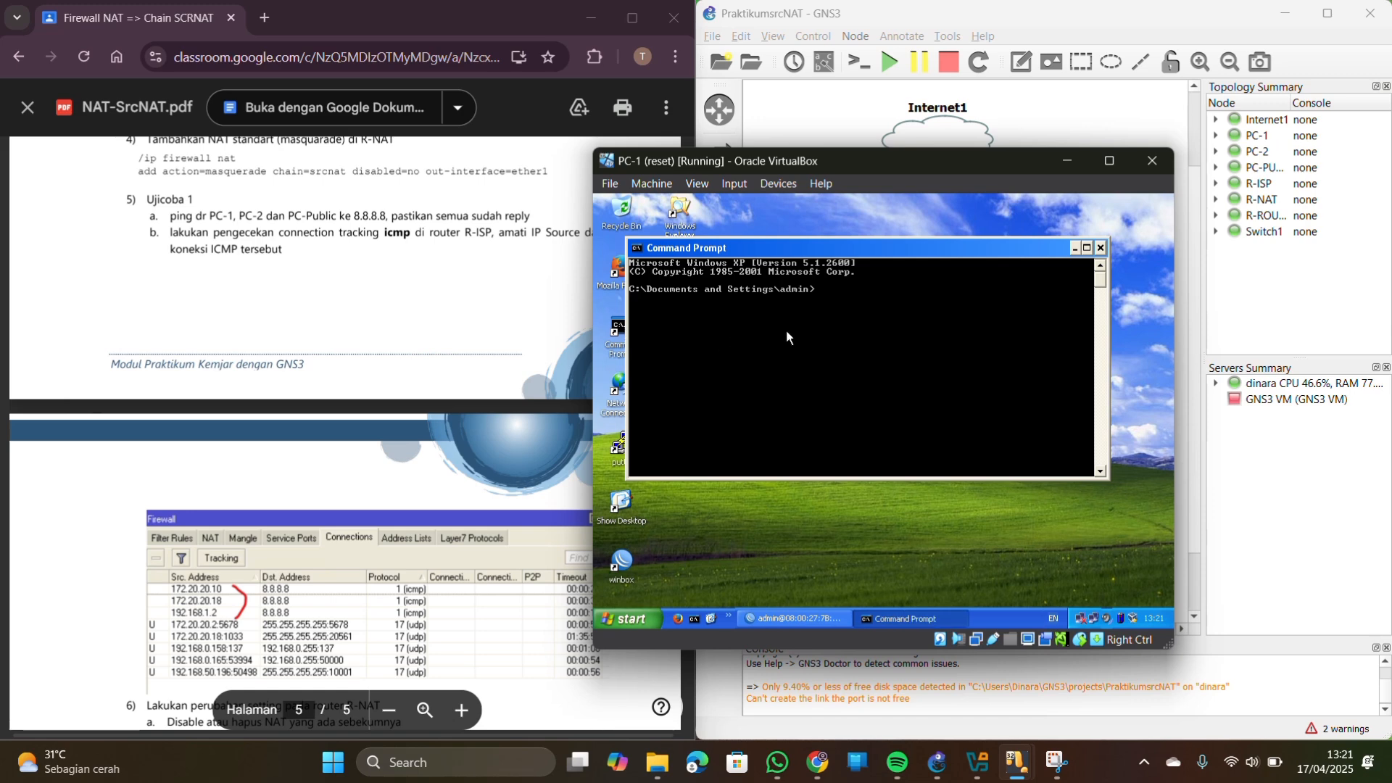
type("ping 8.8.8.8")
key("Return")
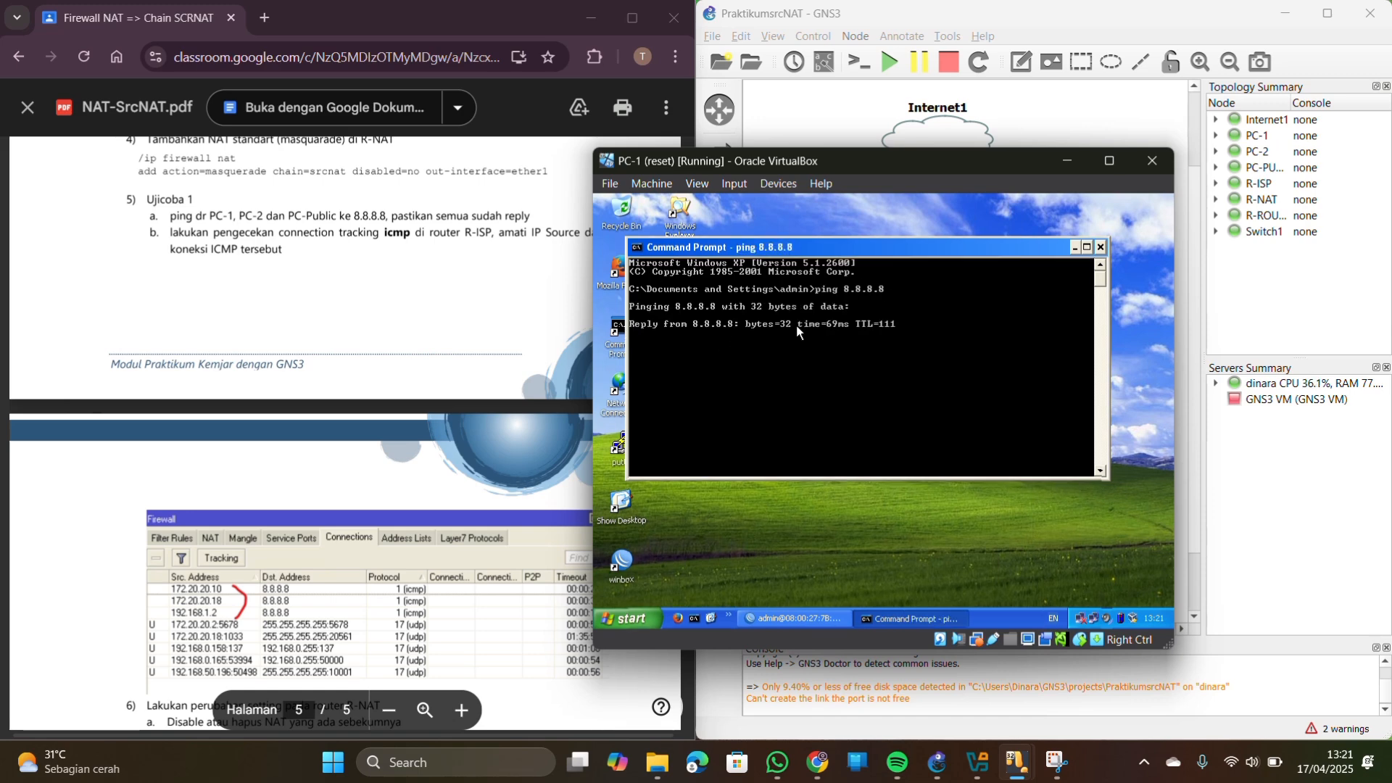
Switch to the PC-2 virtual machine and ping 8.8.8.8 from its Command Prompt
left_click(1063, 165)
mouse_move(1018, 762)
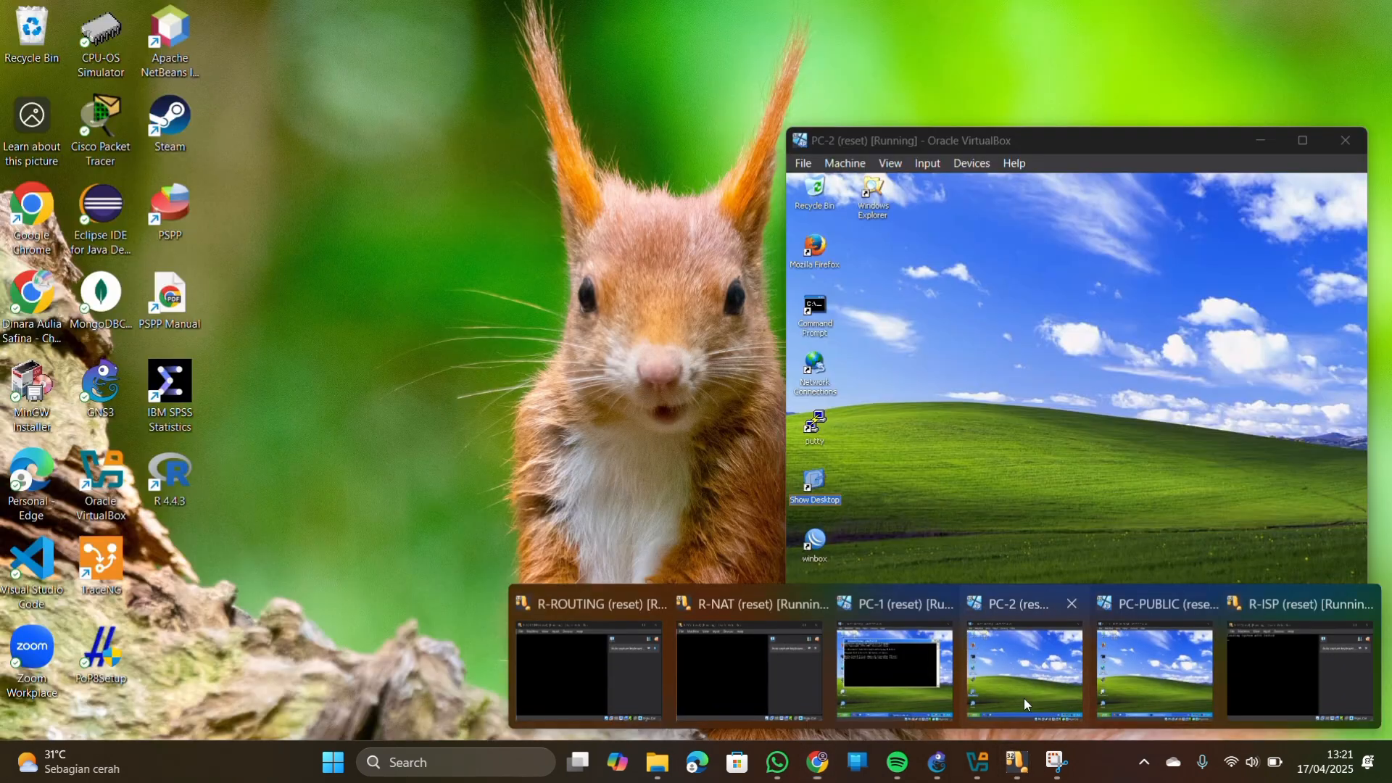
left_click(1027, 703)
double_click(821, 319)
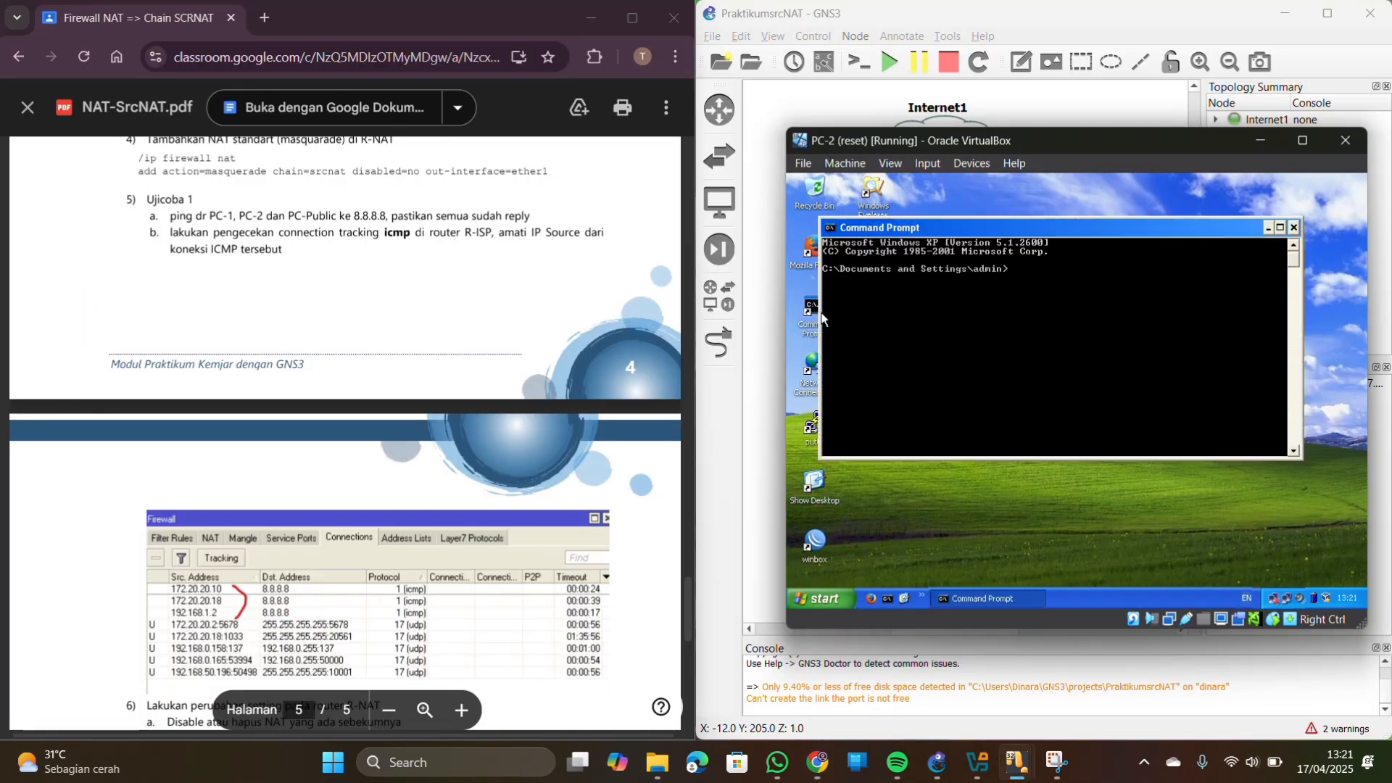
type("ping")
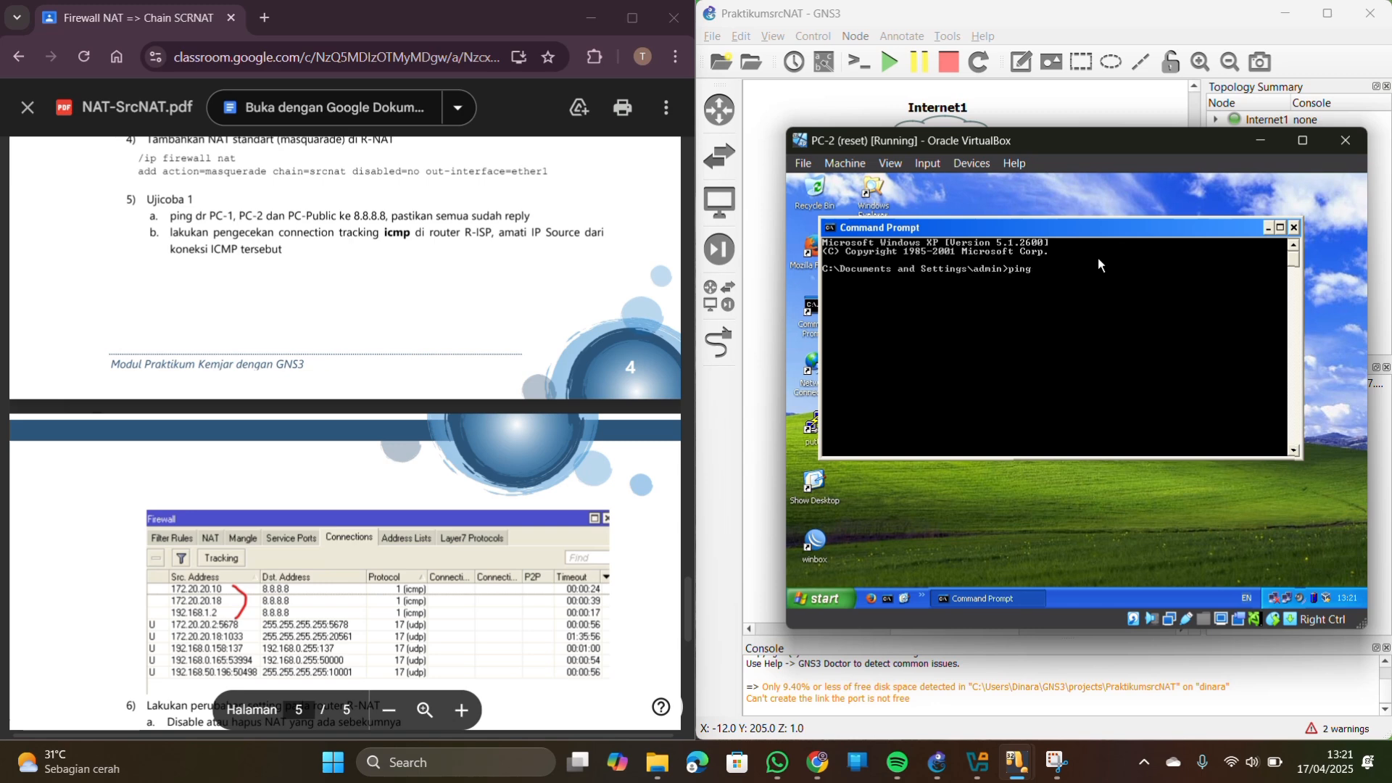
type(" 8.8.8.8")
key("Return")
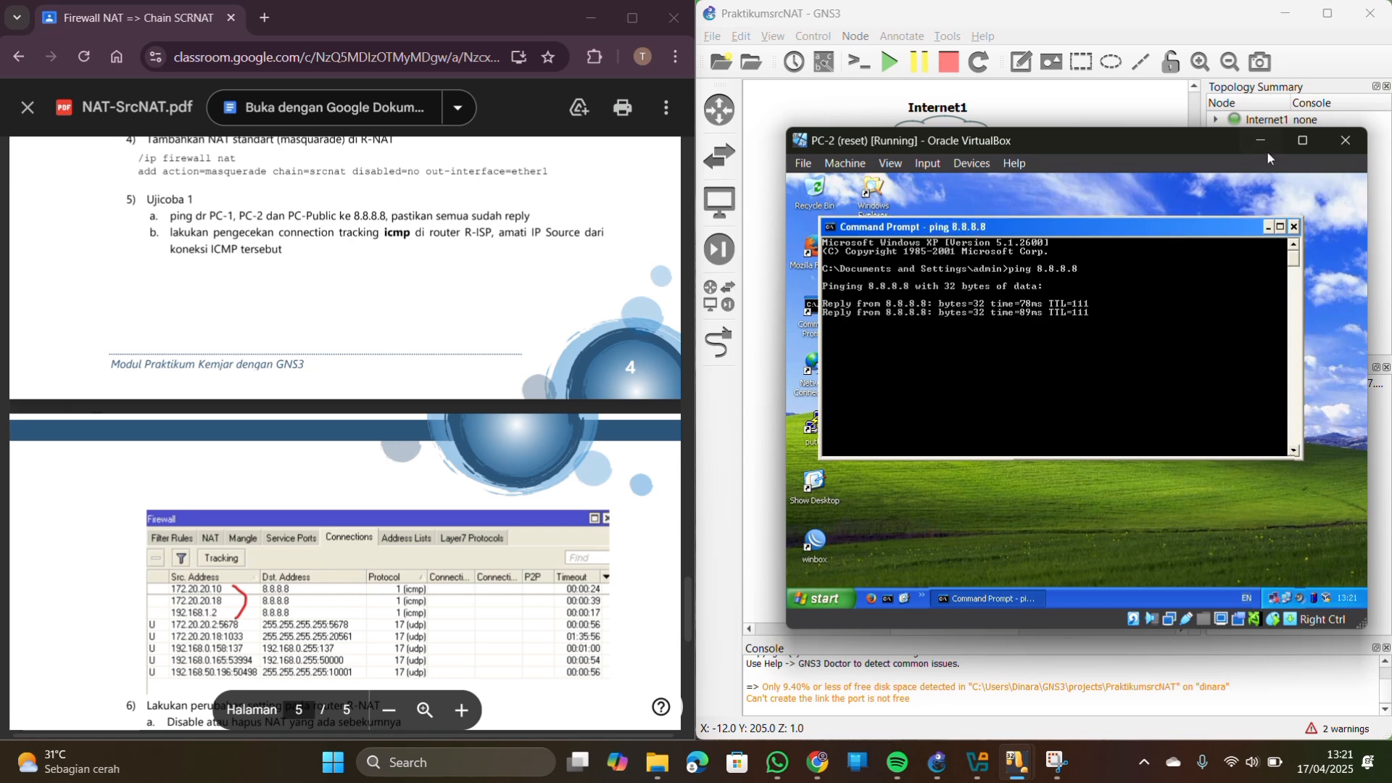
Switch to the PC-PUBLIC virtual machine and repeat the ping to 8.8.8.8 in its Command Prompt
left_click(1262, 143)
mouse_move(1017, 761)
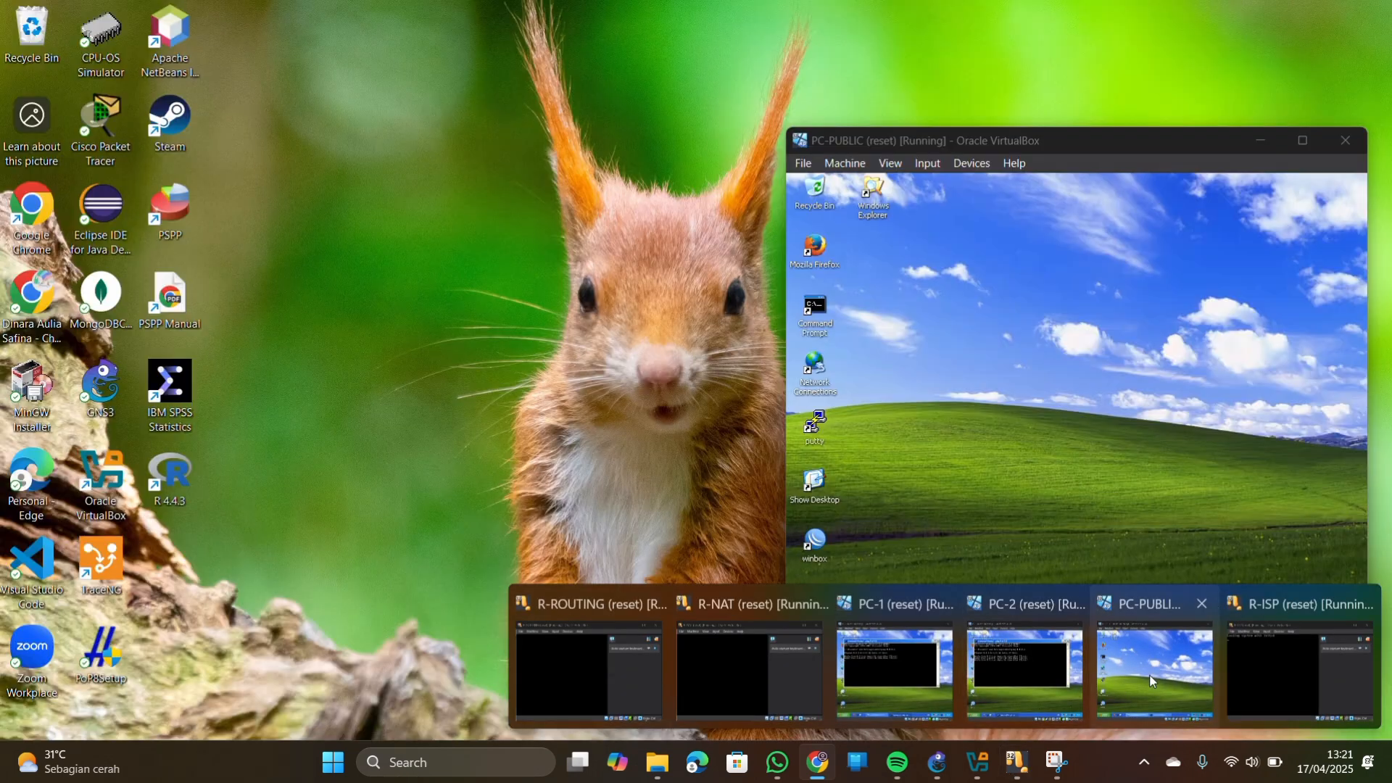
left_click(1151, 681)
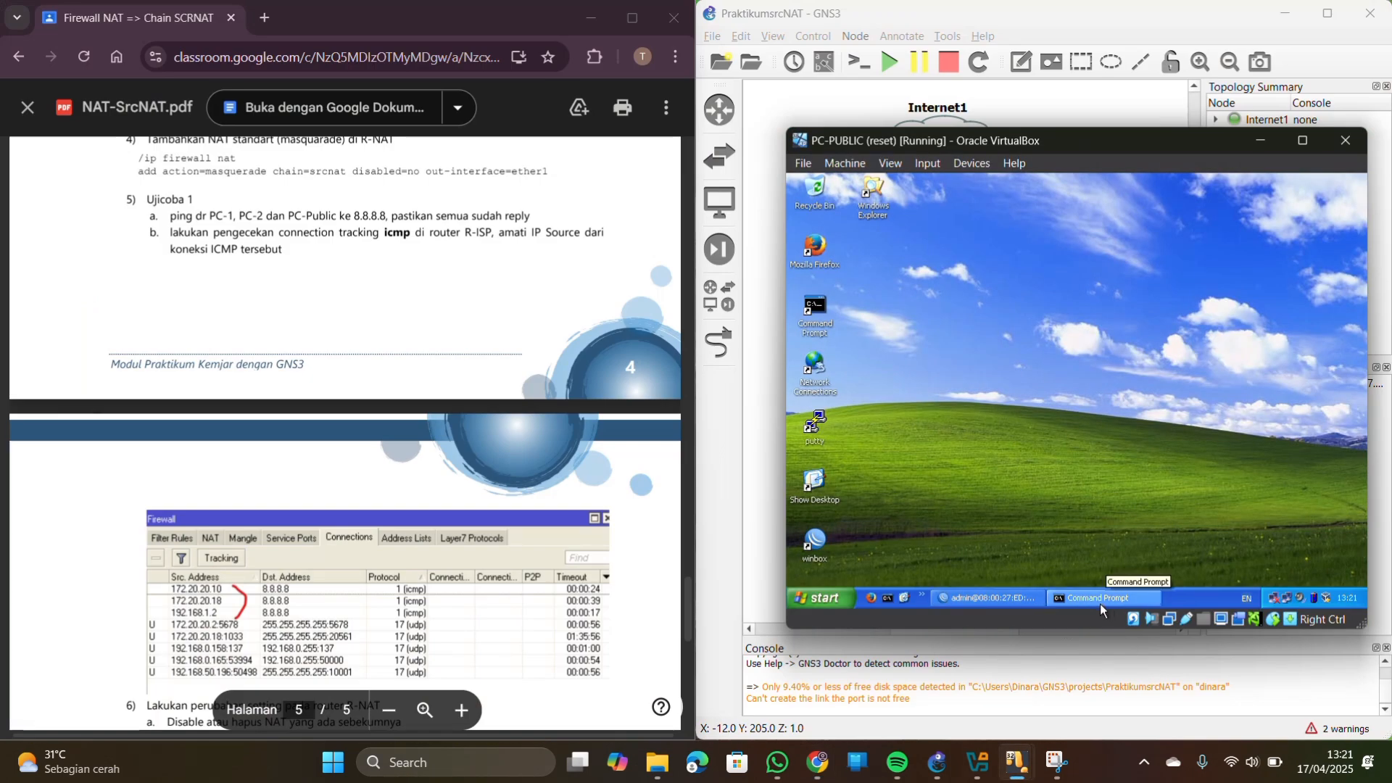
left_click(1099, 602)
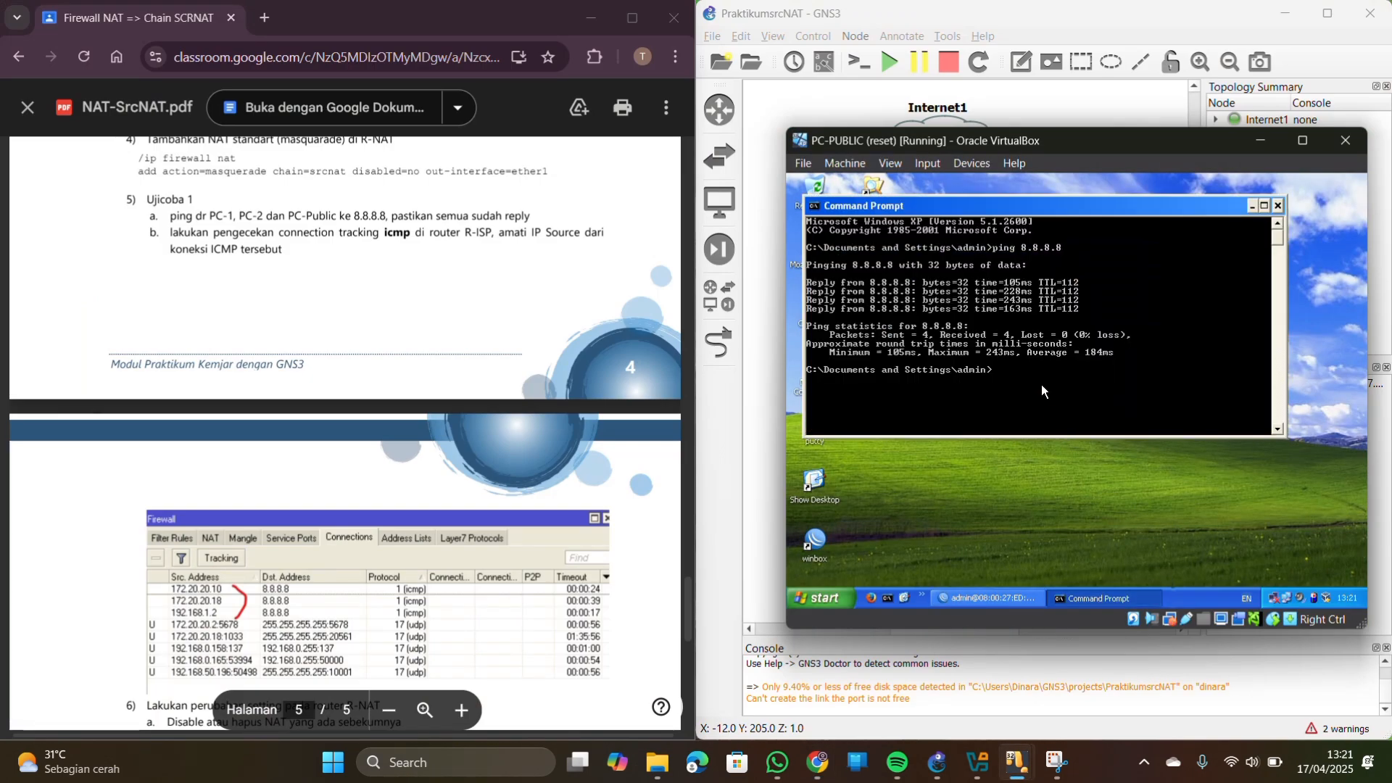
key("Up")
key("Return")
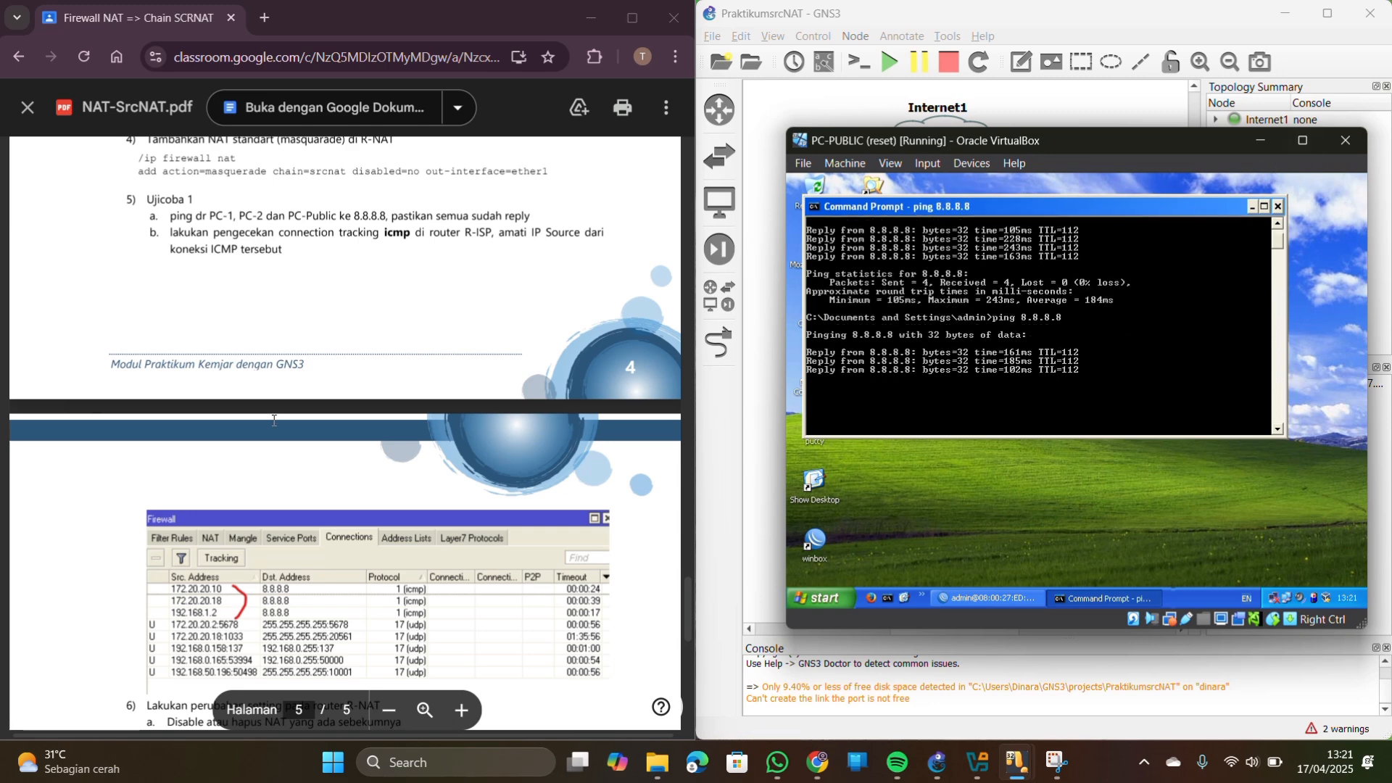
scroll(216, 328, "down", 1)
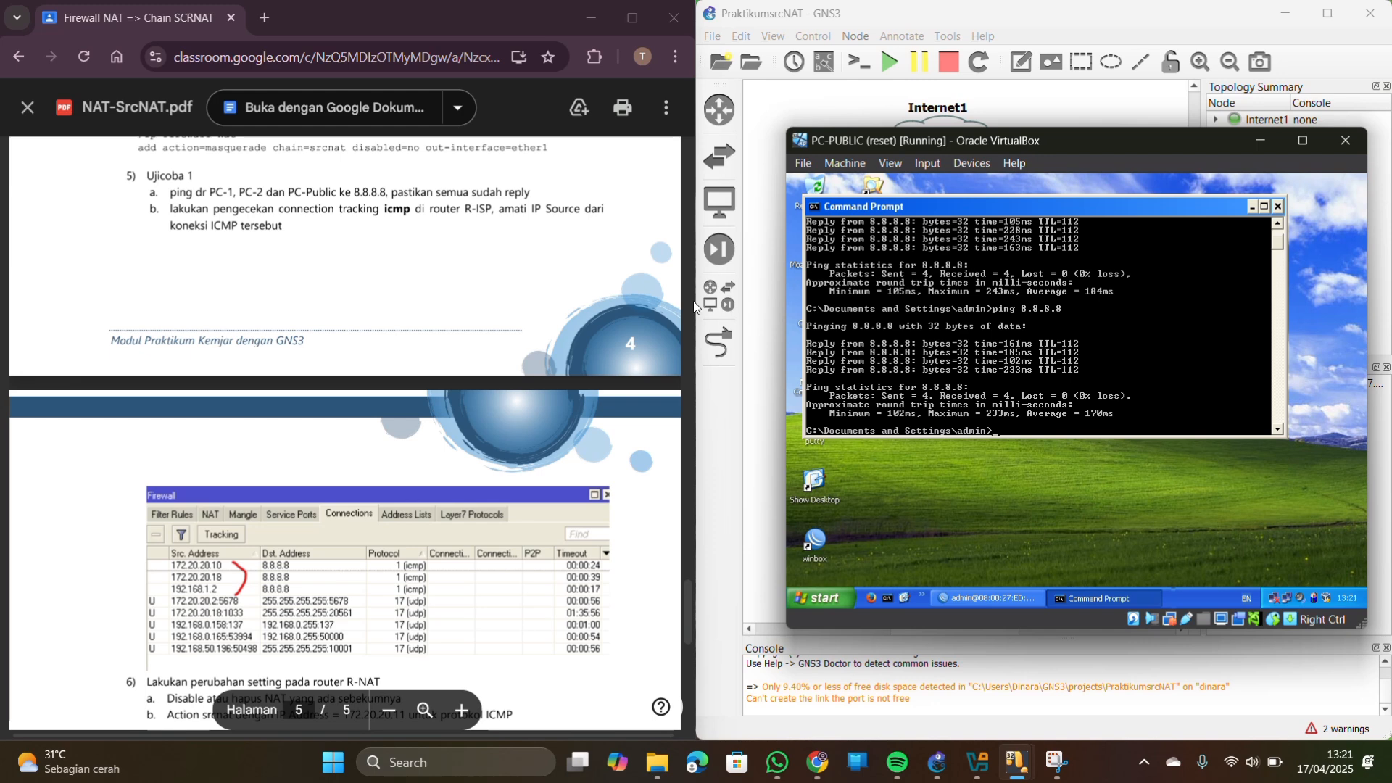
Minimize the Command Prompt on PC-PUBLIC and display R-ISP's firewall connection tracking list in WinBox
left_click(1252, 207)
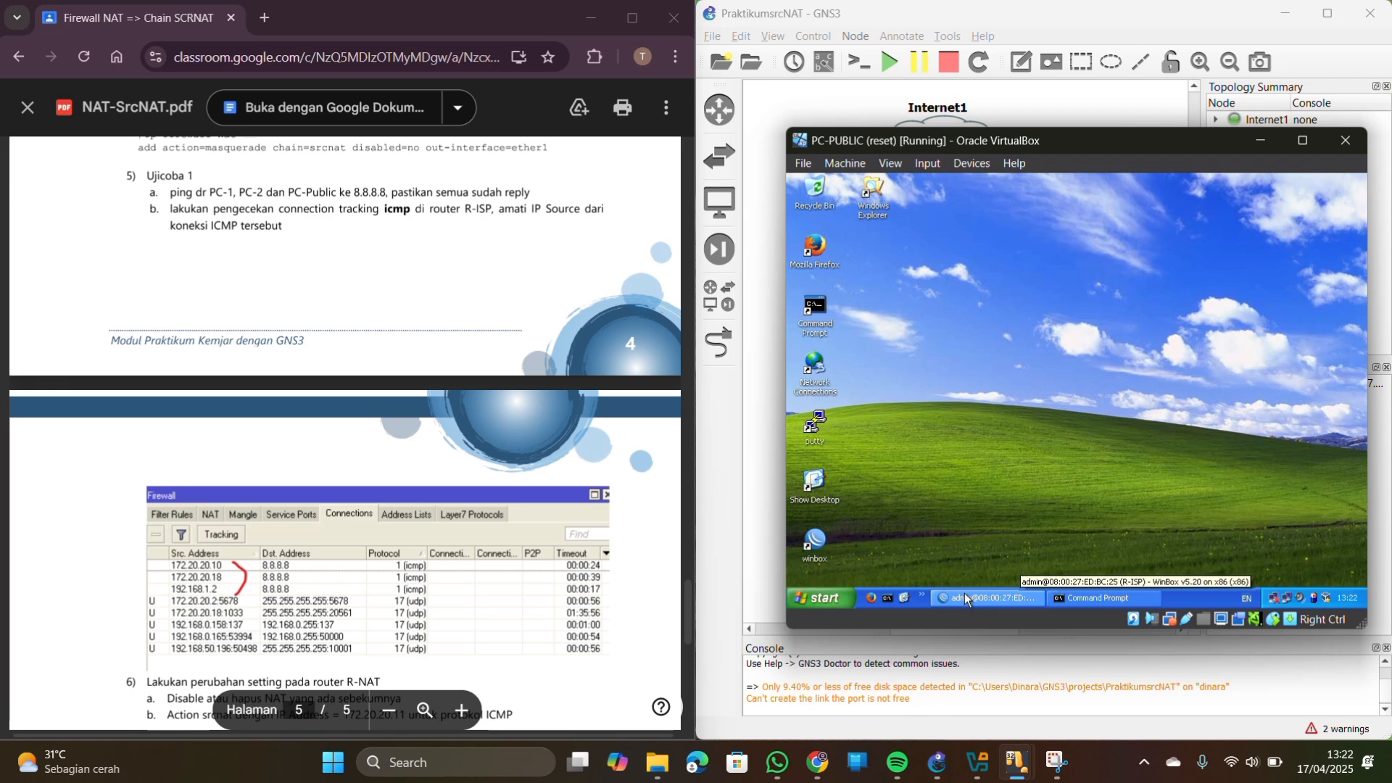
left_click(965, 595)
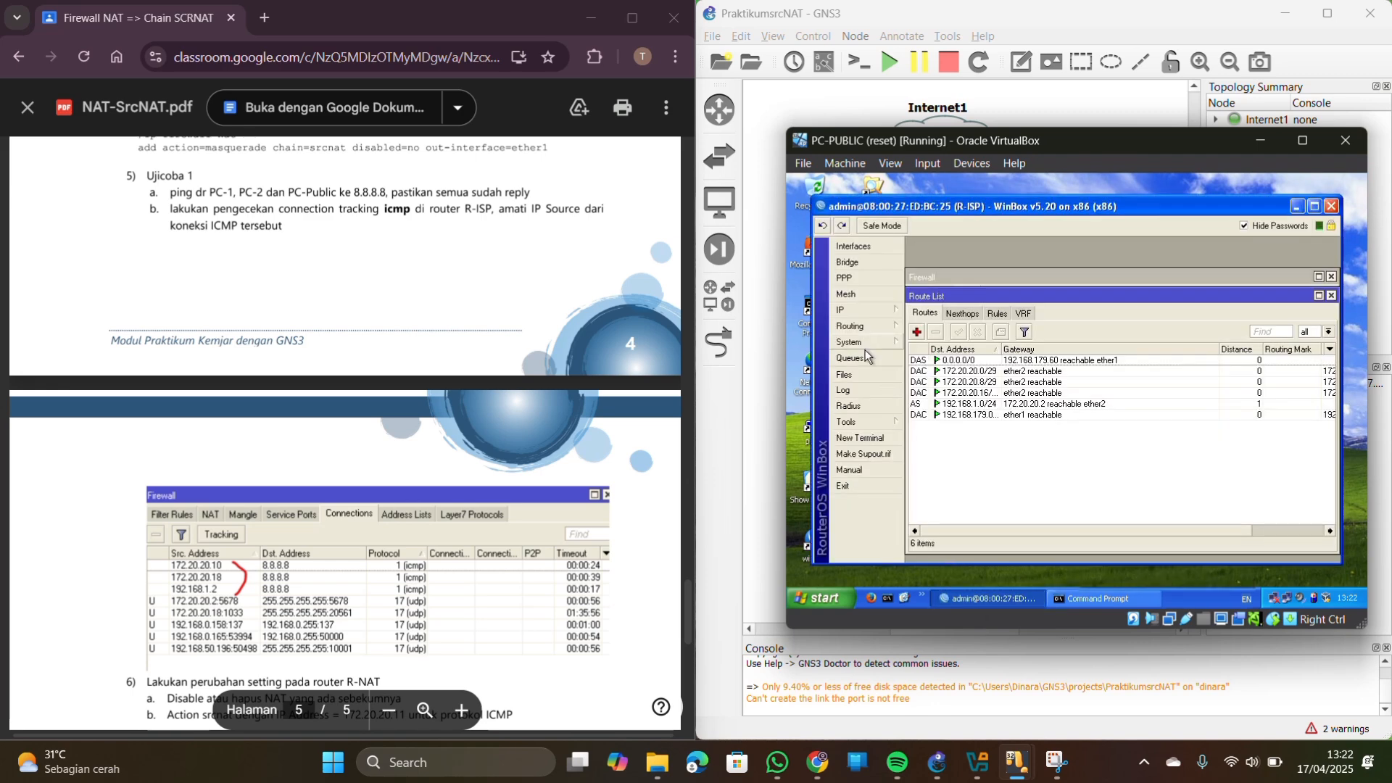
left_click(847, 311)
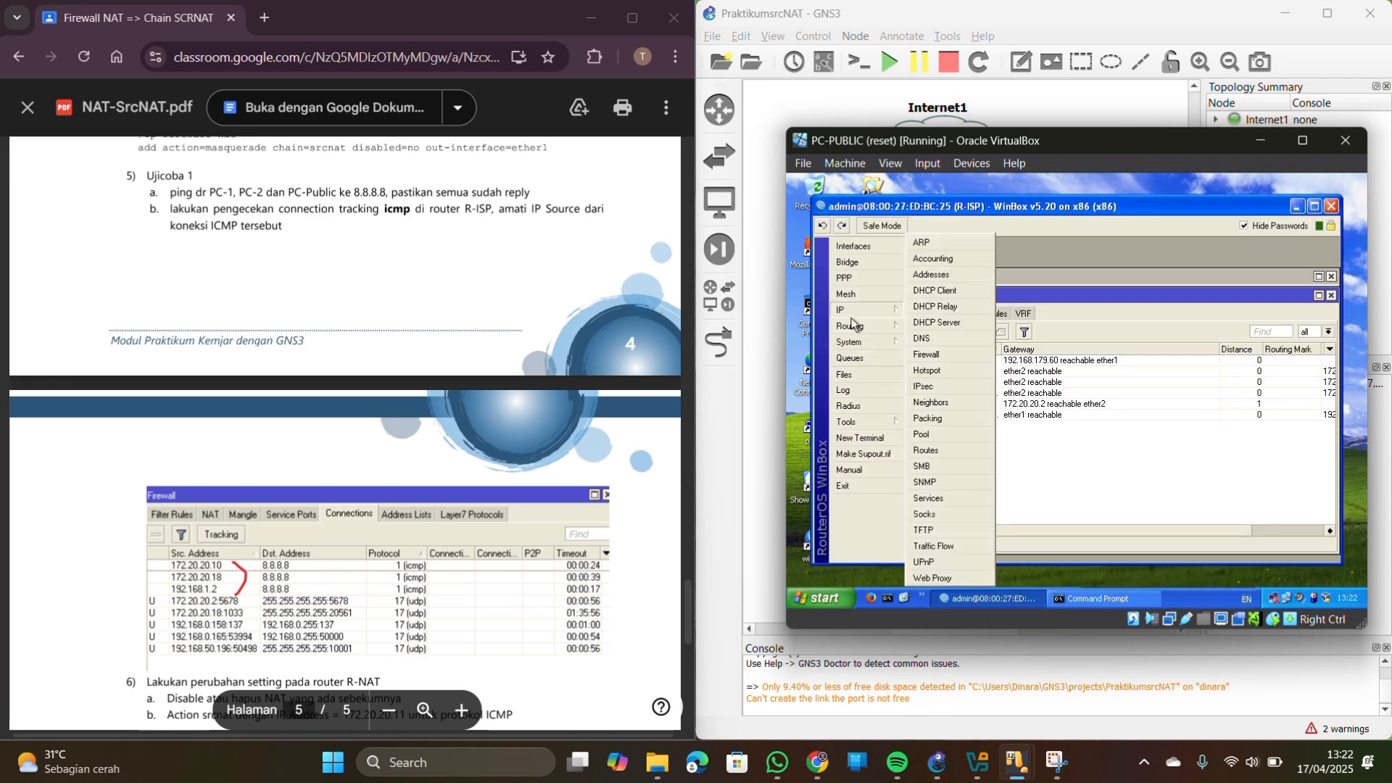
left_click(942, 354)
left_click(1097, 295)
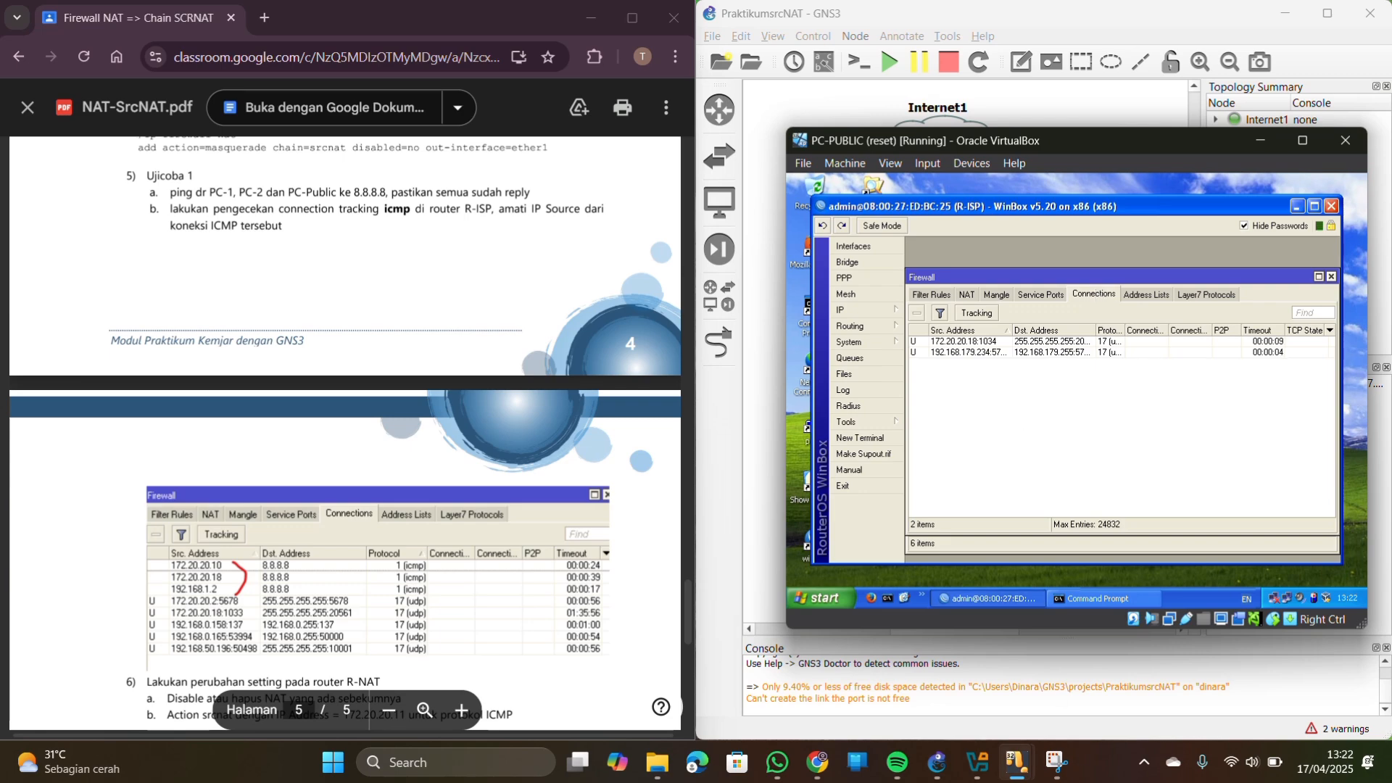
Place the PC-1 virtual machine beside R-ISP's connection list, start a continuous ping to 8.8.8.8 with -t, and minimize PC-1
mouse_move(1016, 762)
left_click(910, 638)
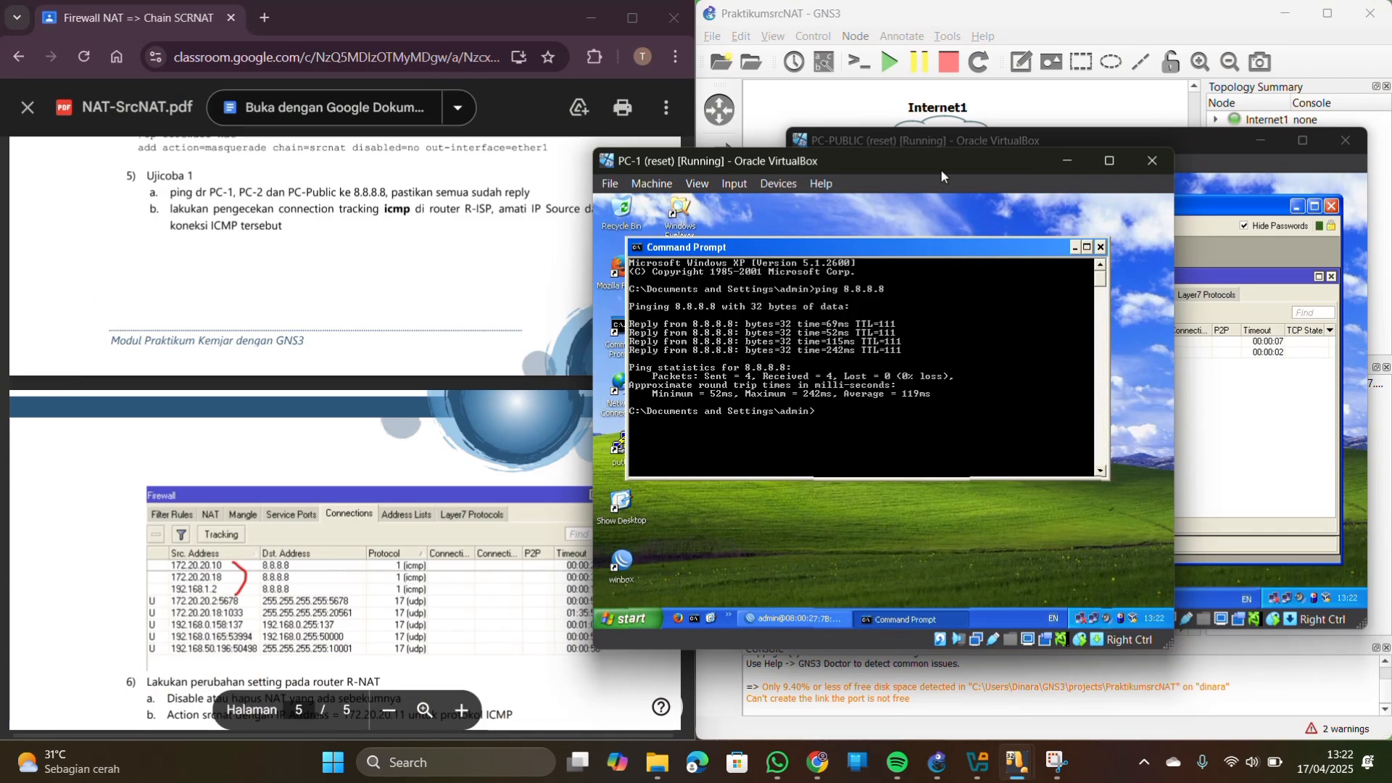
left_click_drag(940, 168, 462, 167)
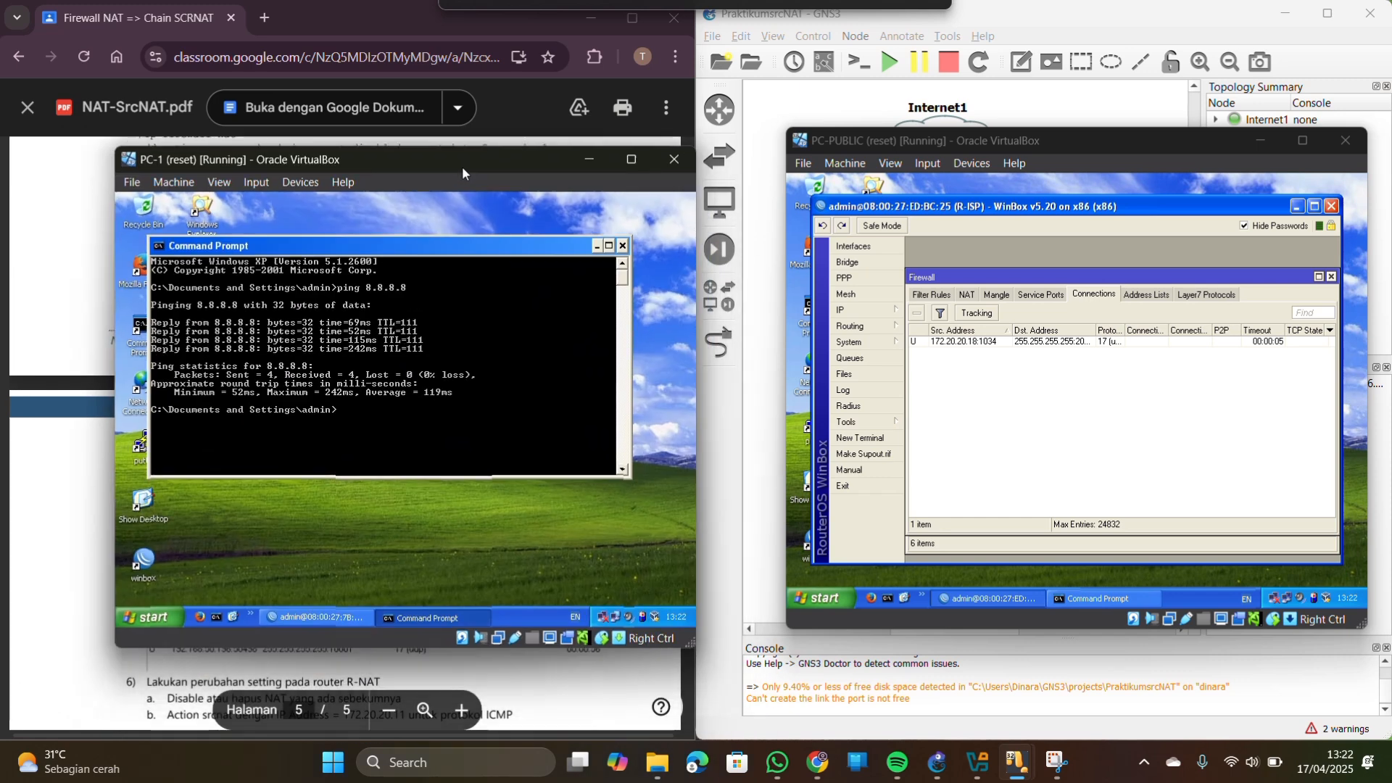
key("Up")
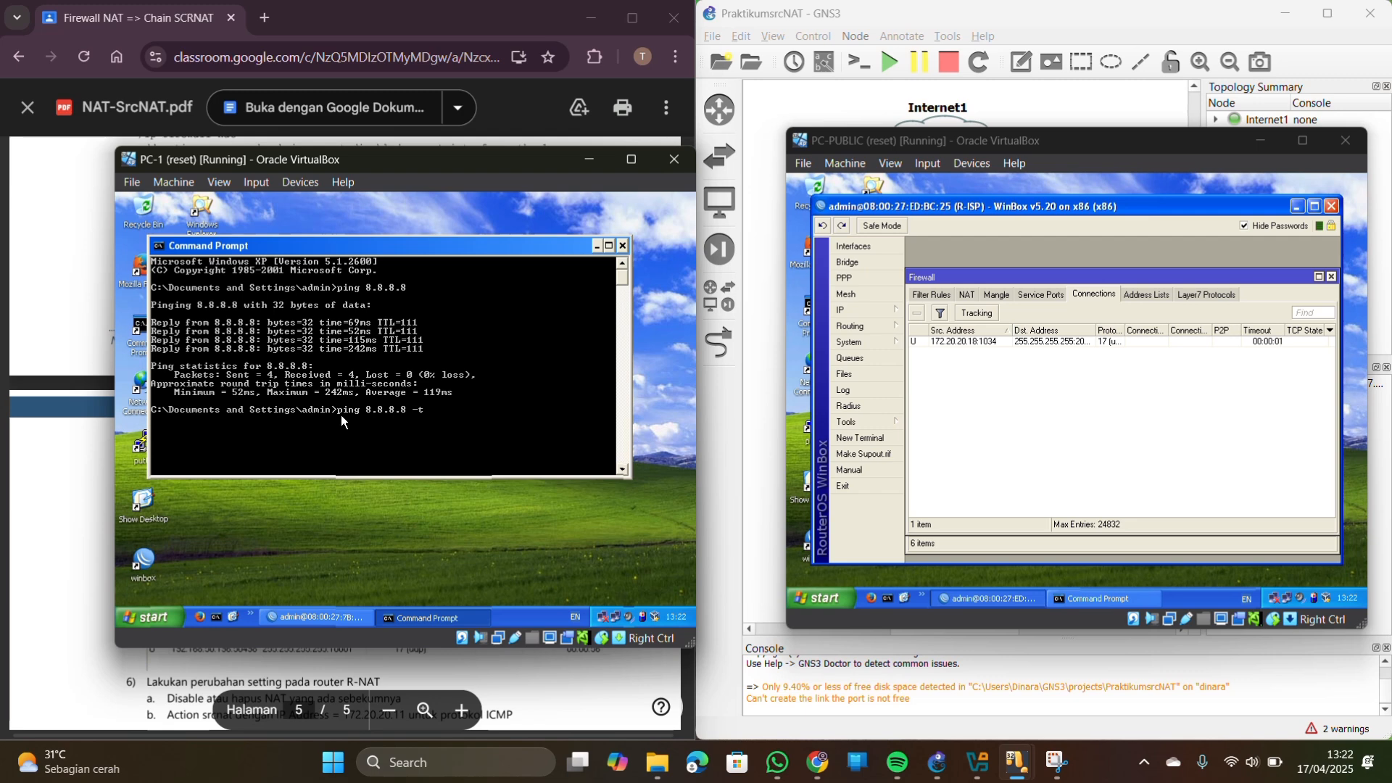
key("Return")
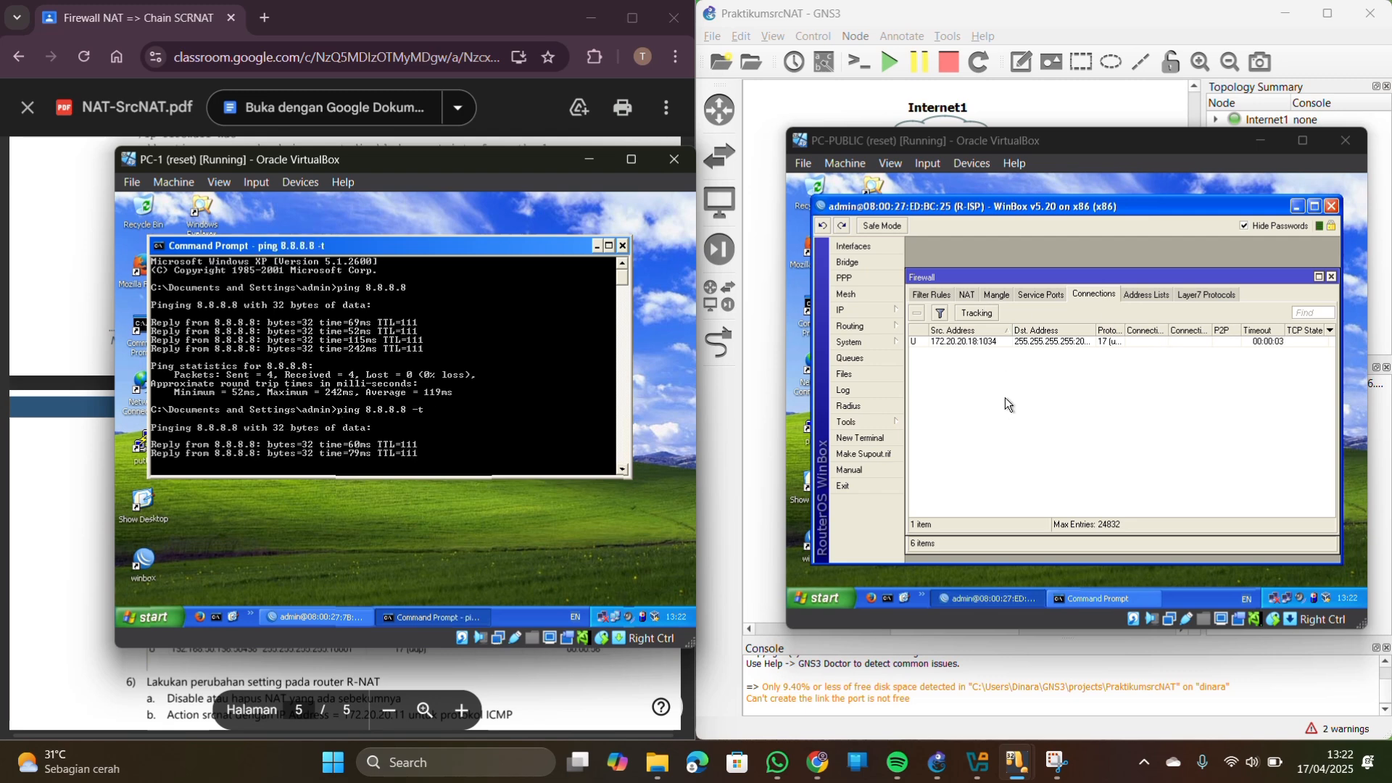
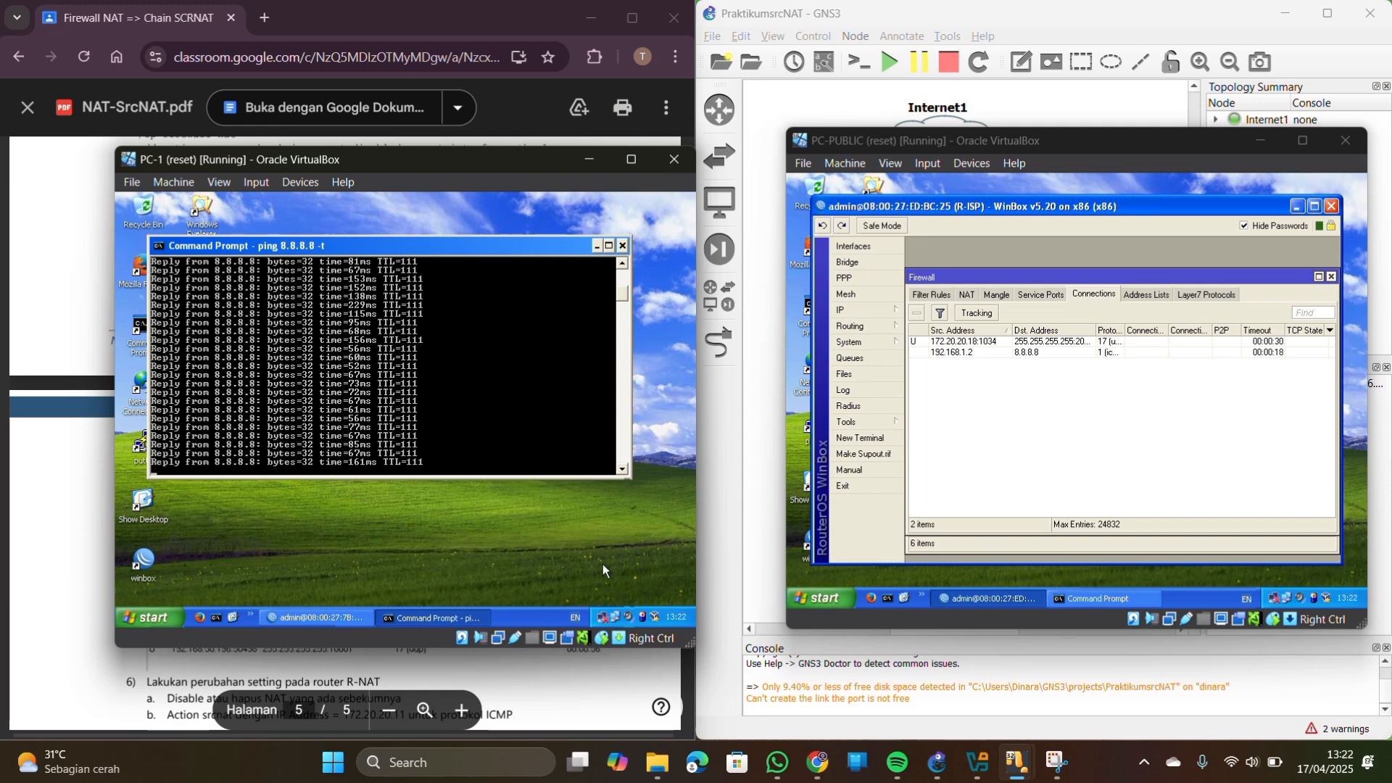
mouse_move(617, 624)
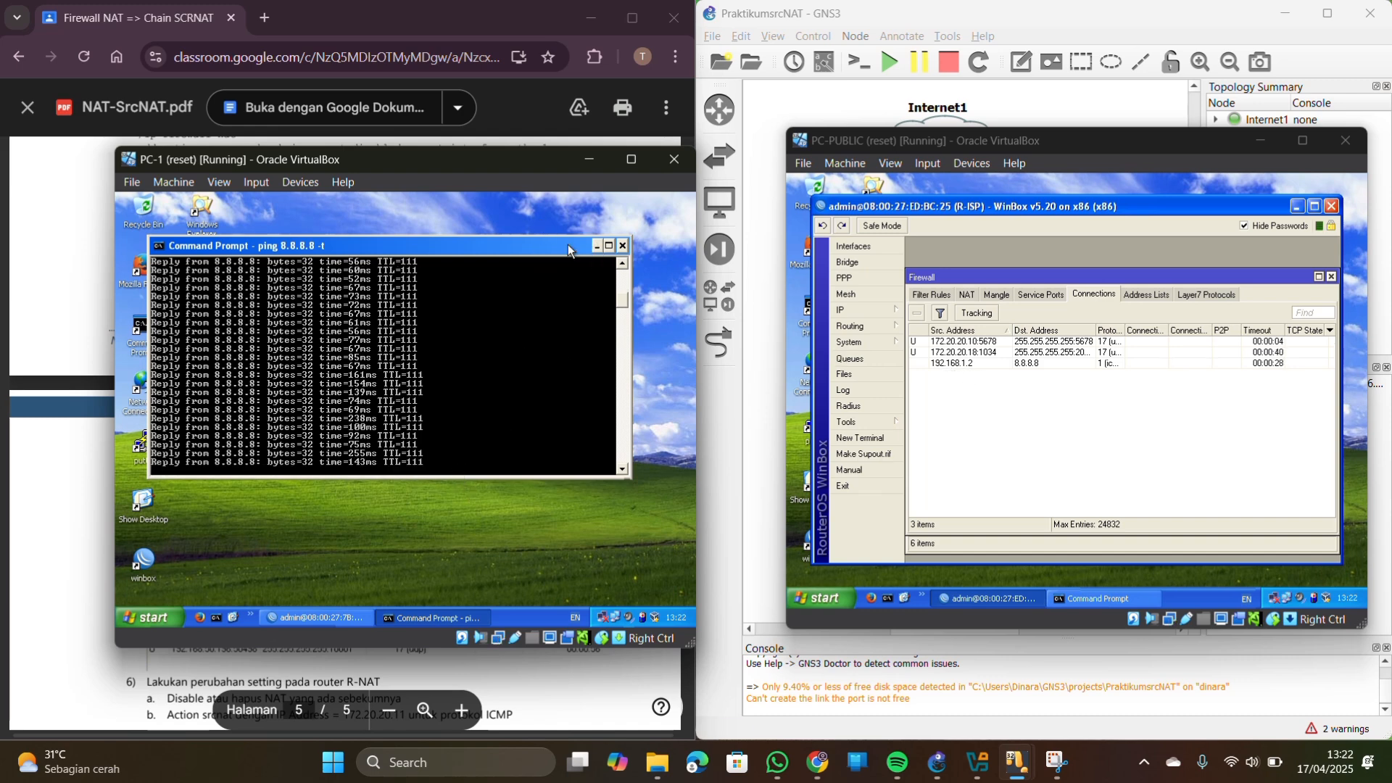
left_click(590, 160)
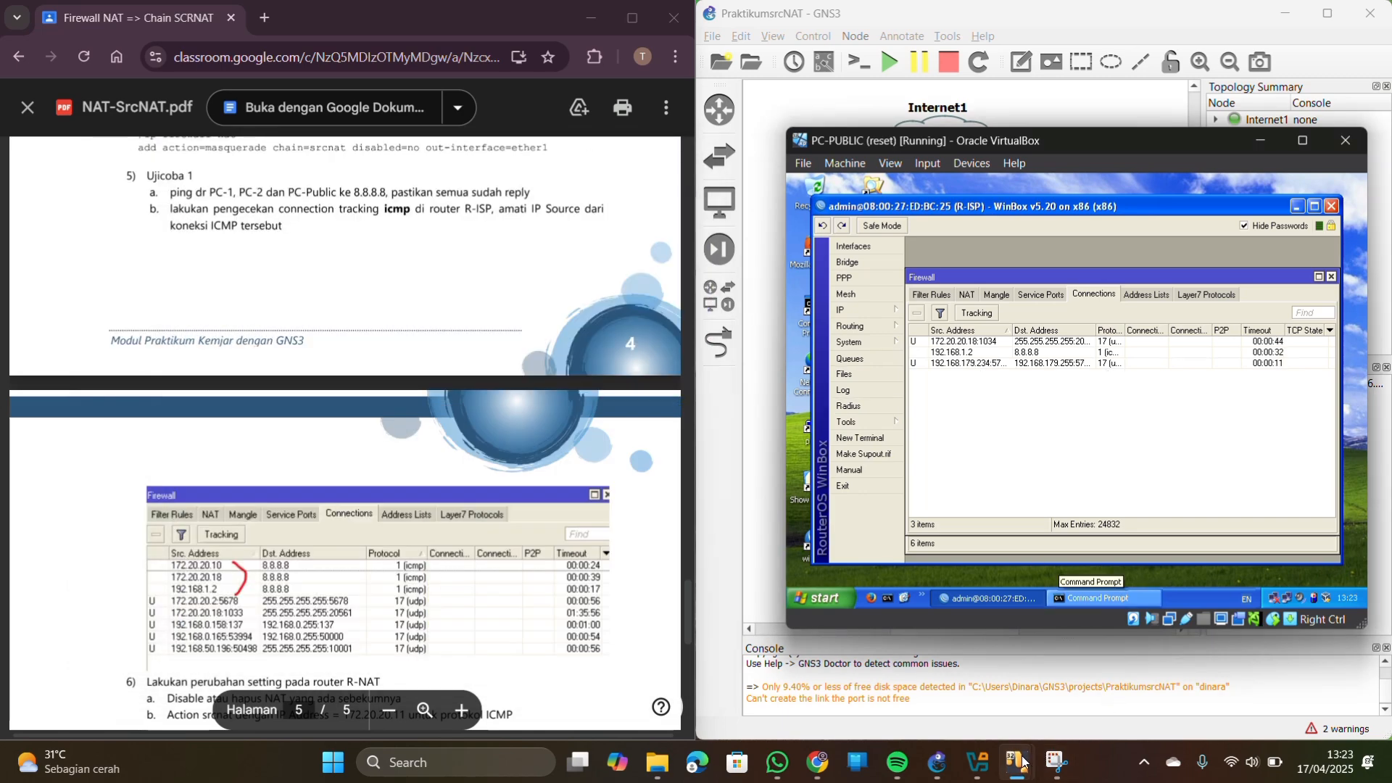
Place PC-2 beside R-ISP's connection list, start a continuous ping to 8.8.8.8 with -t, and sort the connections by protocol
mouse_move(1024, 763)
left_click(1037, 643)
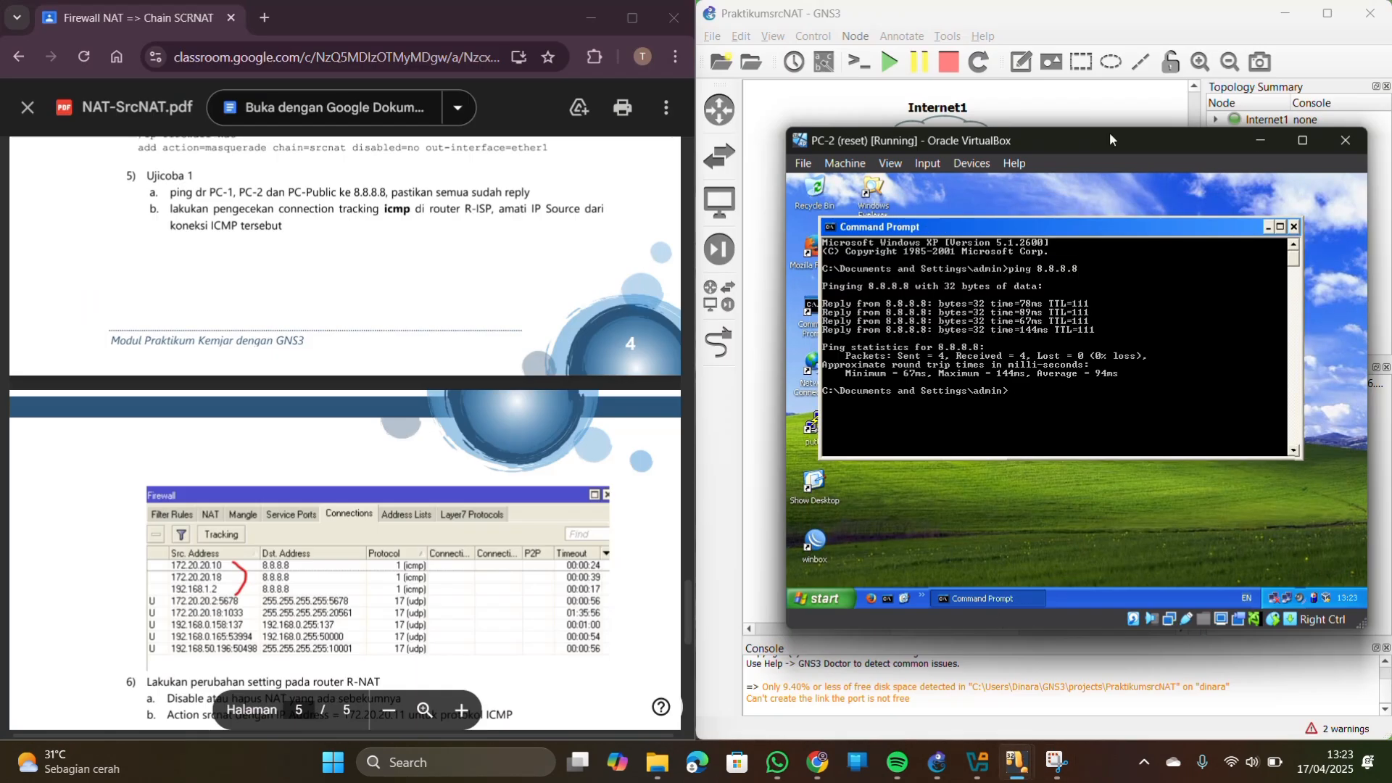
left_click_drag(1030, 145, 445, 154)
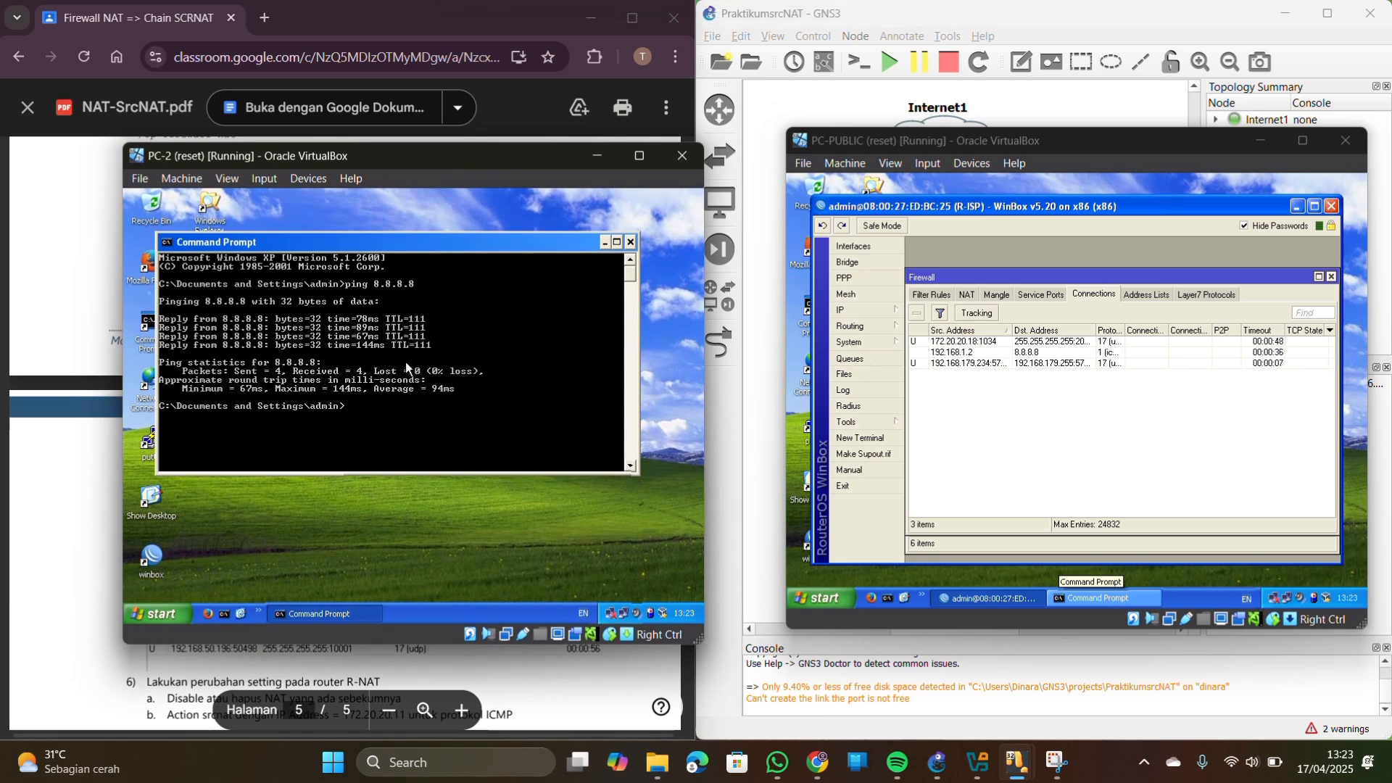
key("Up")
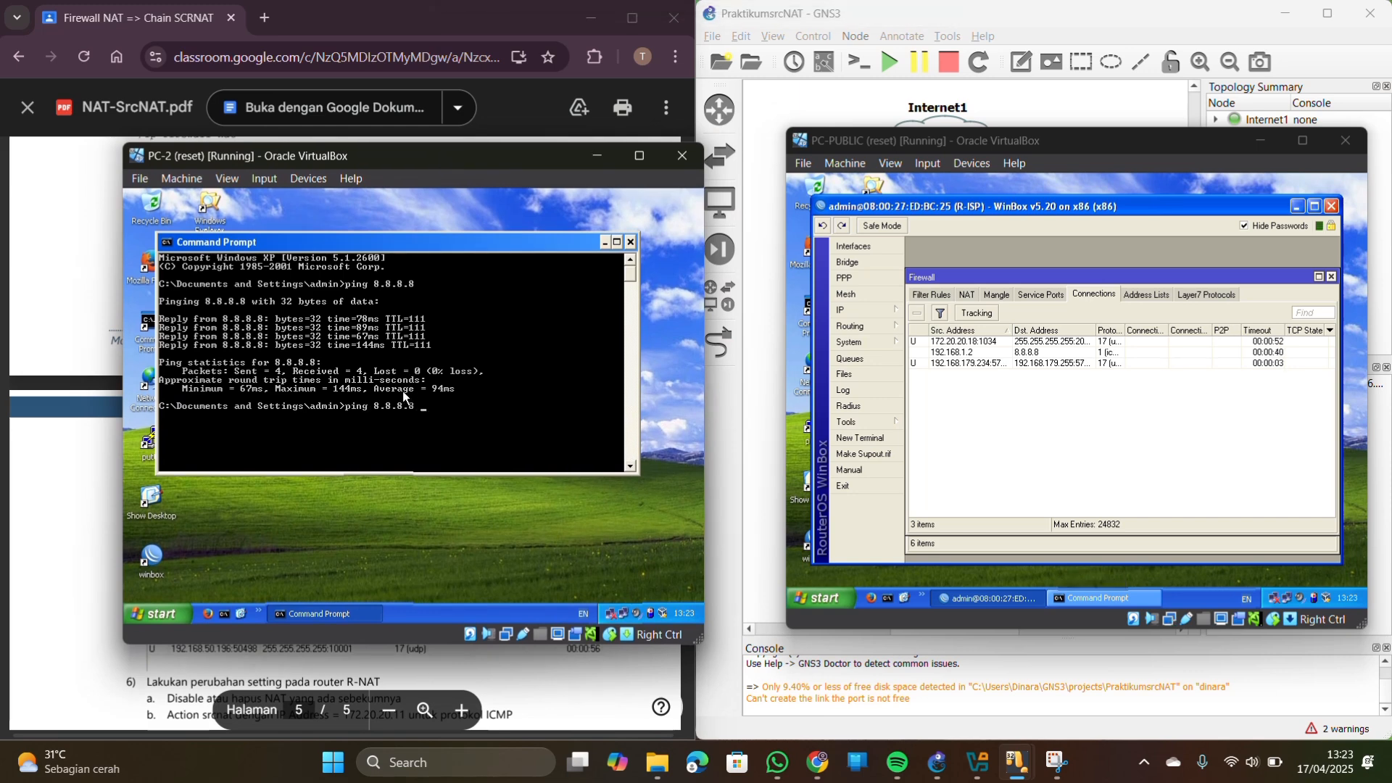
key("Return")
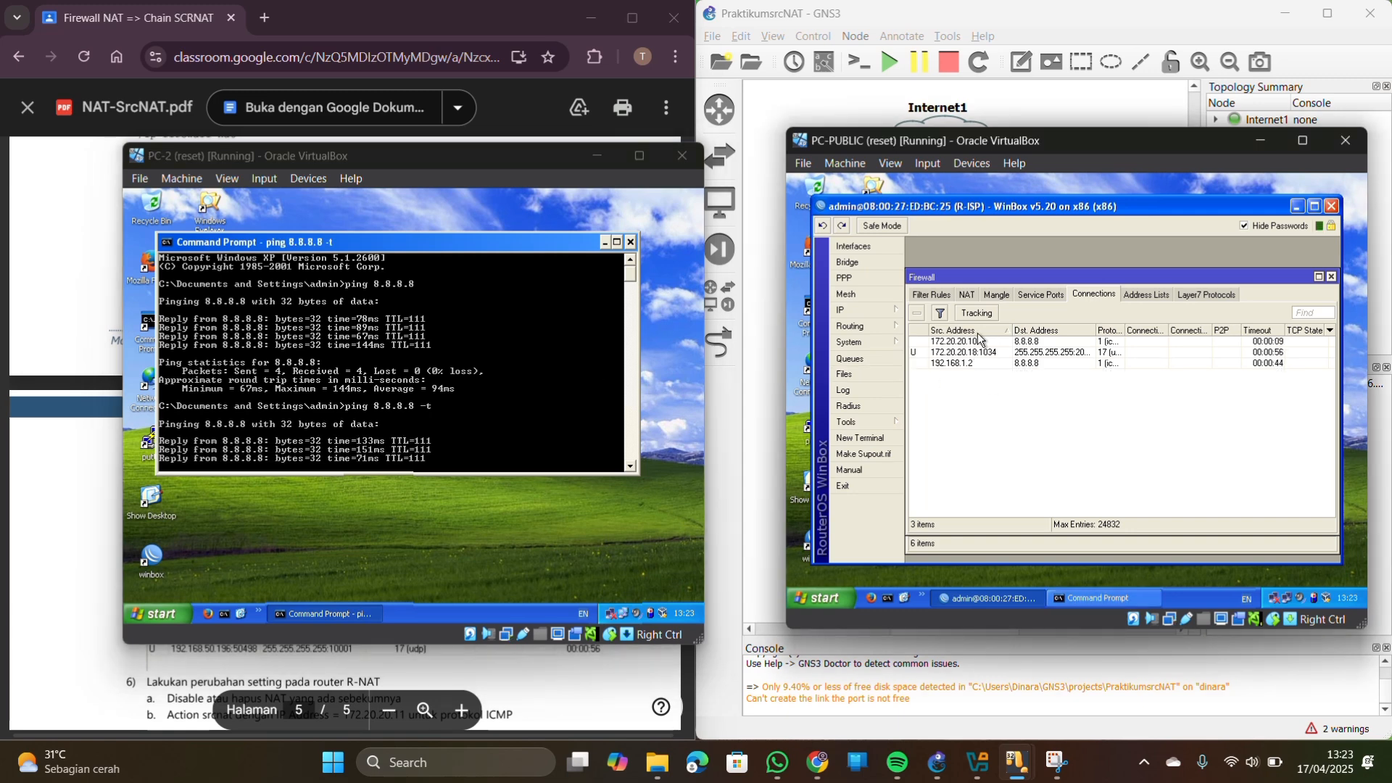
left_click(1116, 332)
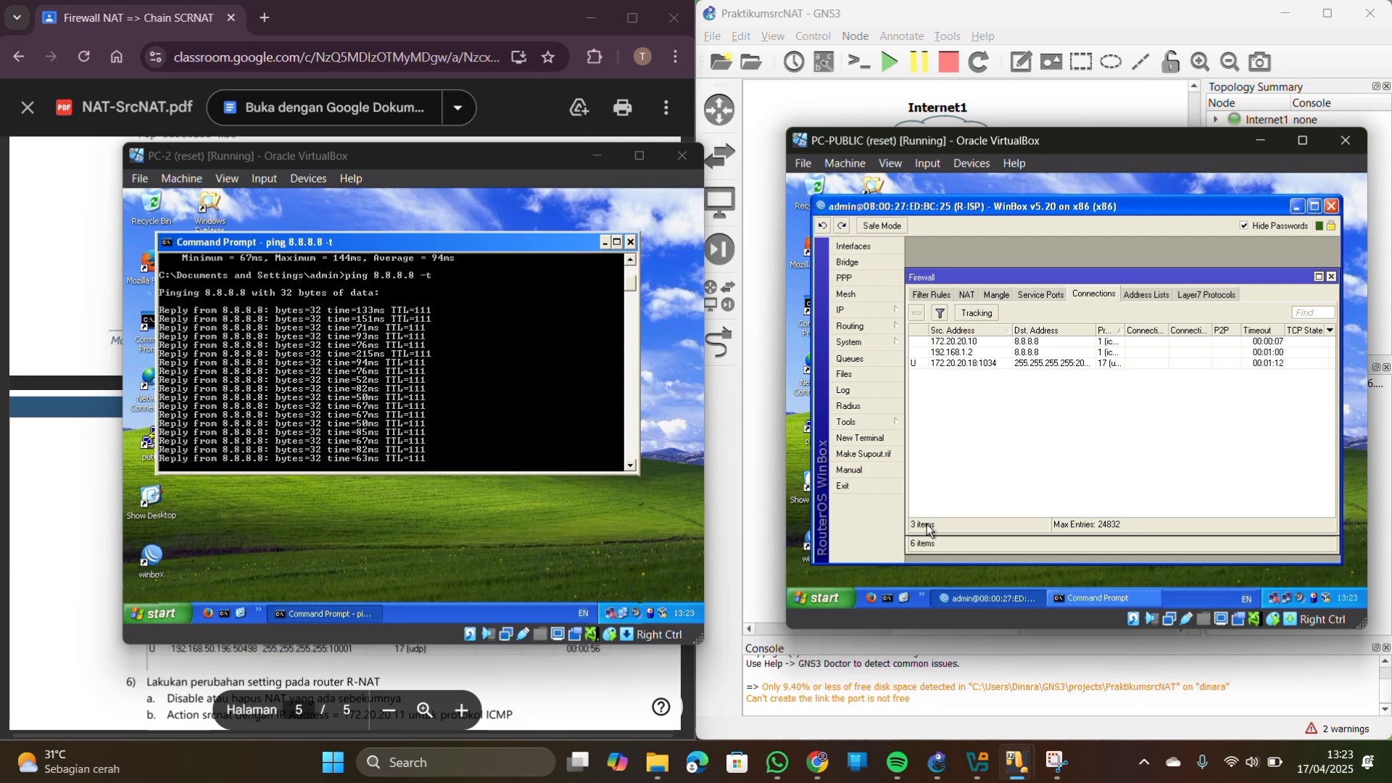
Return to the Command Prompt on PC-PUBLIC and start a continuous ping to 8.8.8.8 with -t
mouse_move(1017, 763)
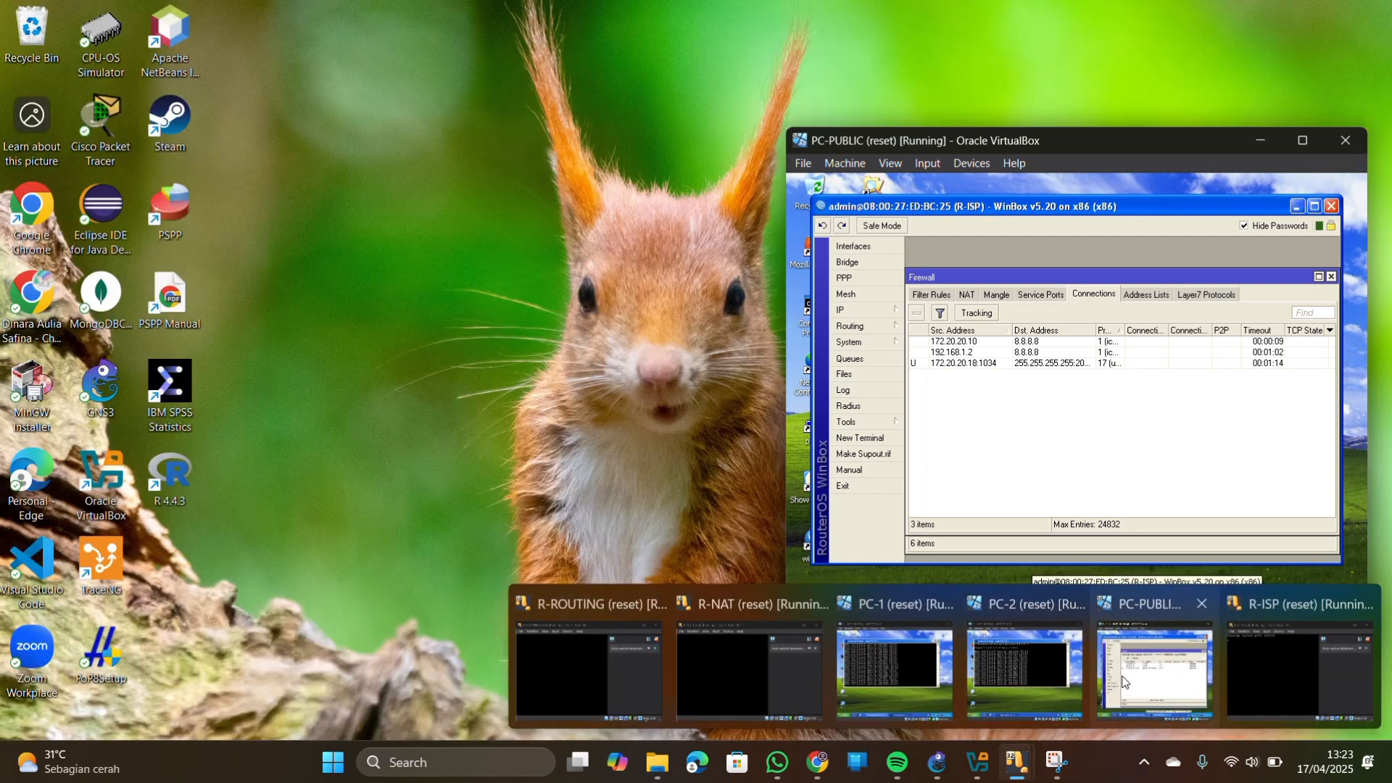
left_click(1143, 652)
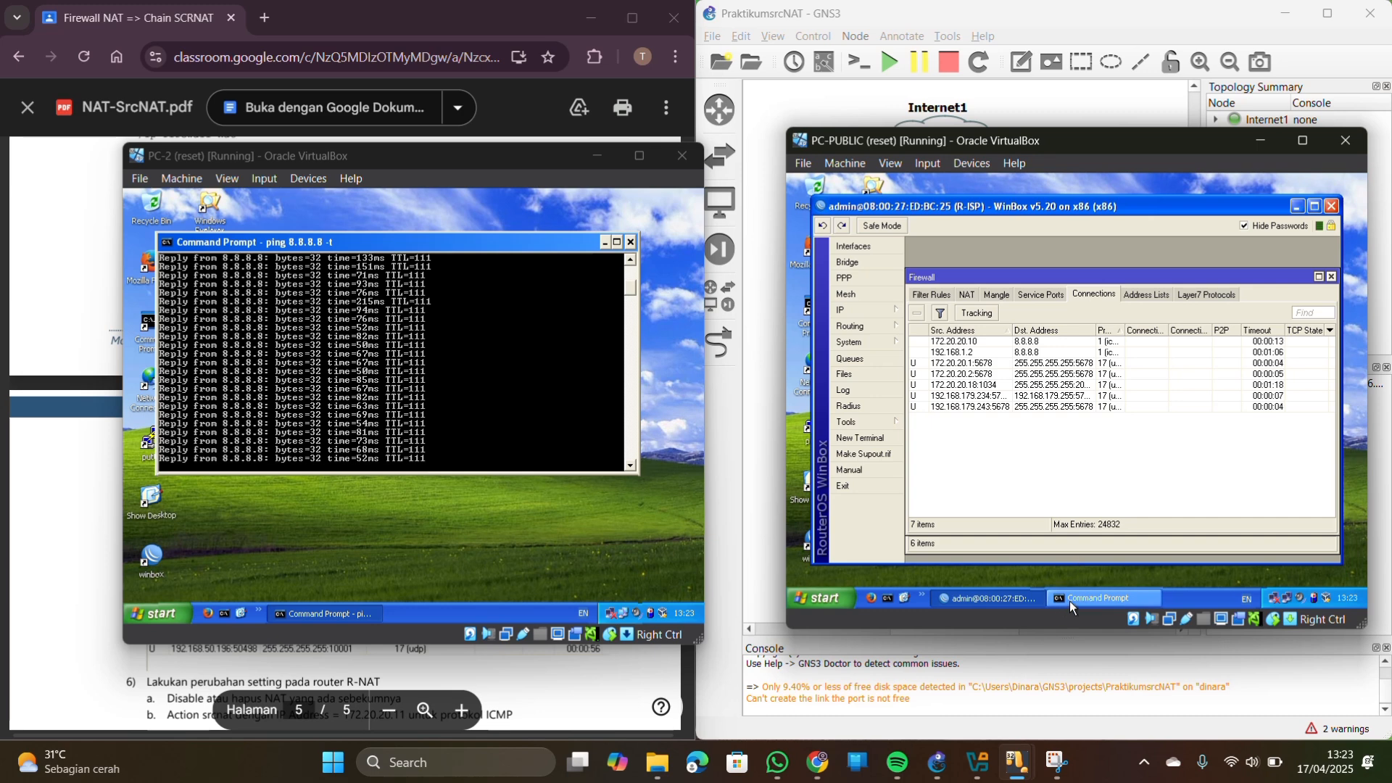
left_click(1070, 601)
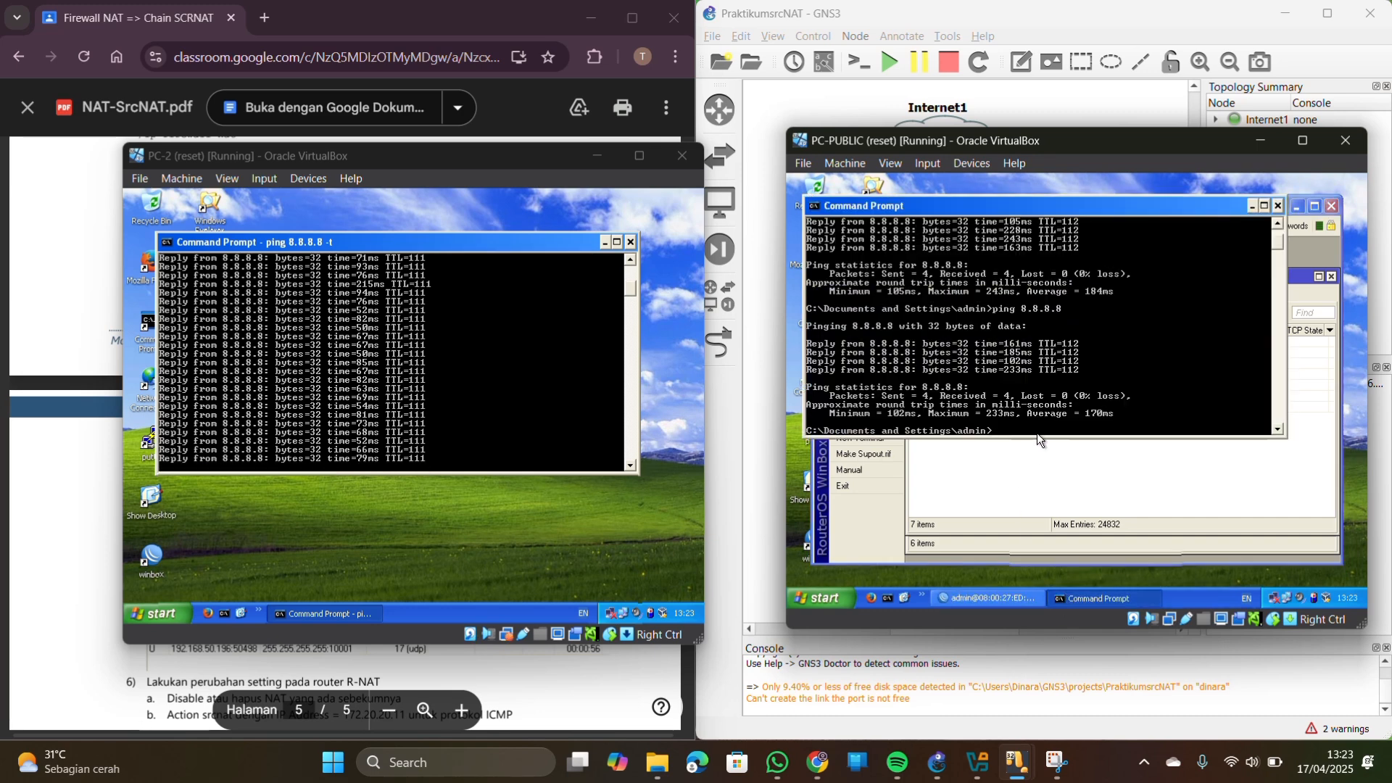
key("Up")
type("-")
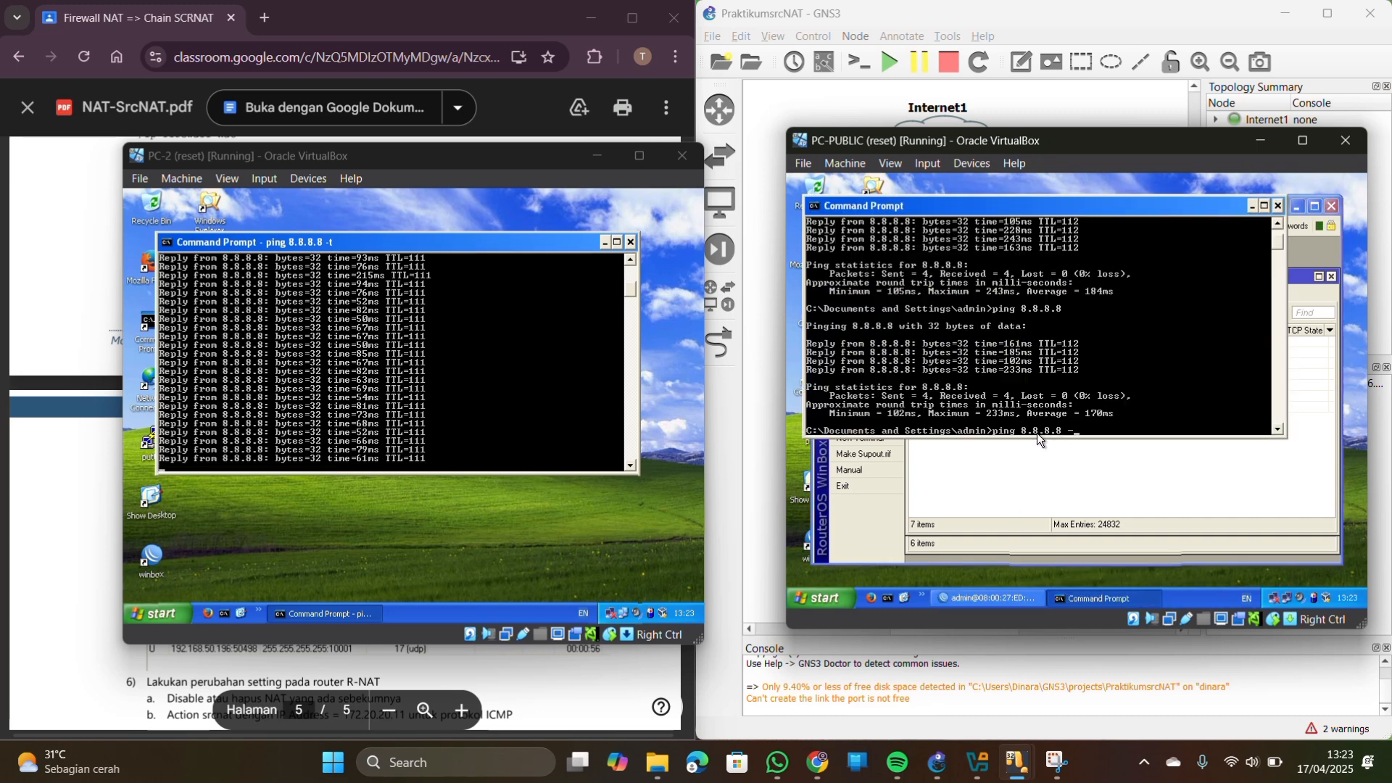
type("t")
key("Return")
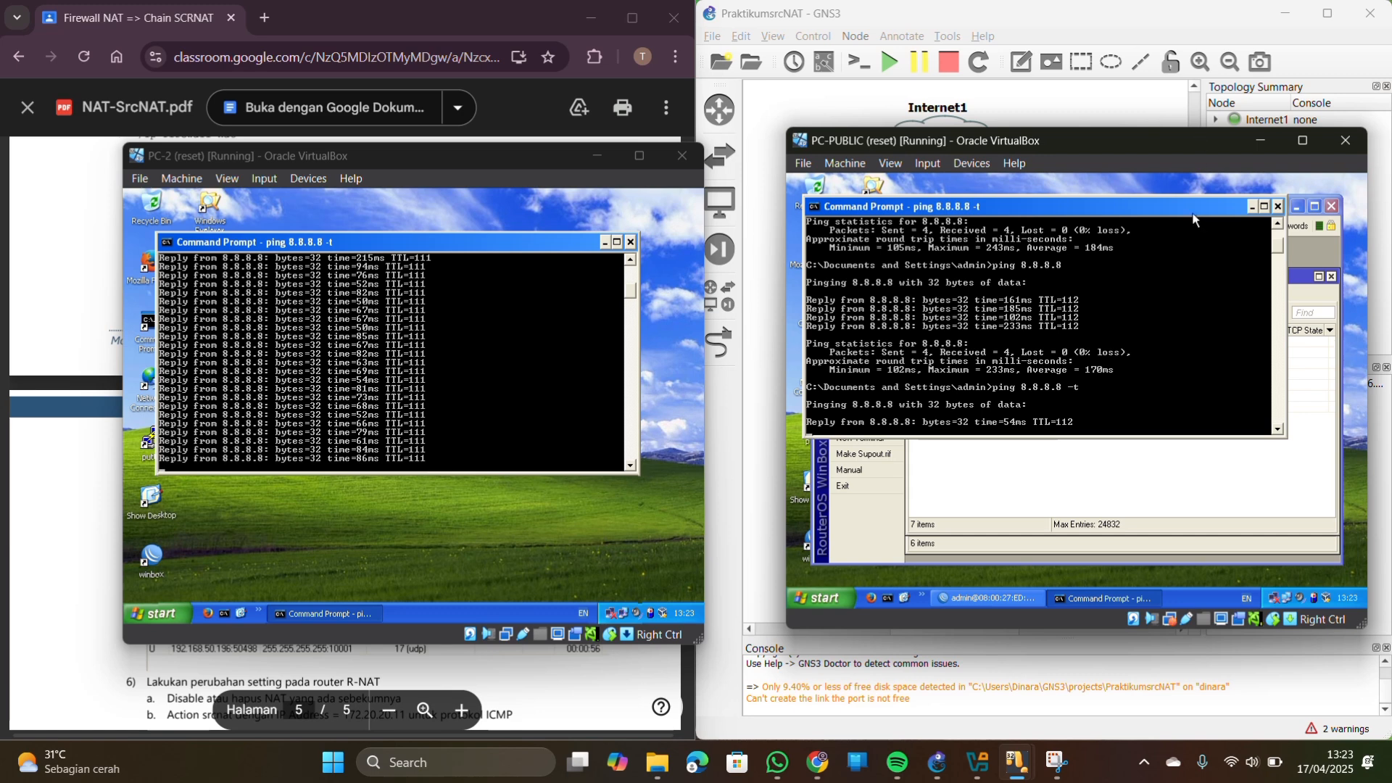
Uncover R-ISP's connection list to check the ICMP source addresses, stop the ping on PC-PUBLIC and minimize its Command Prompt
left_click_drag(1146, 210, 747, 286)
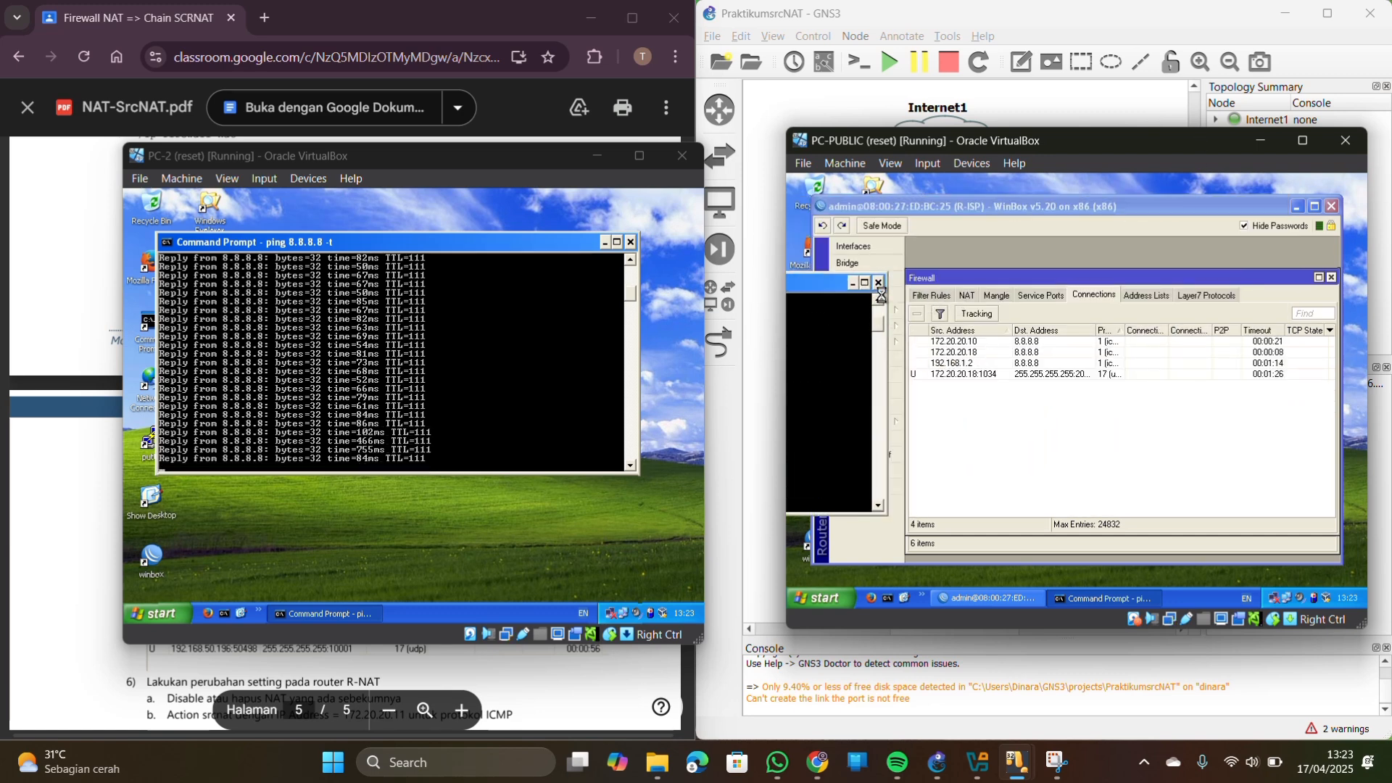
left_click_drag(844, 287, 1245, 417)
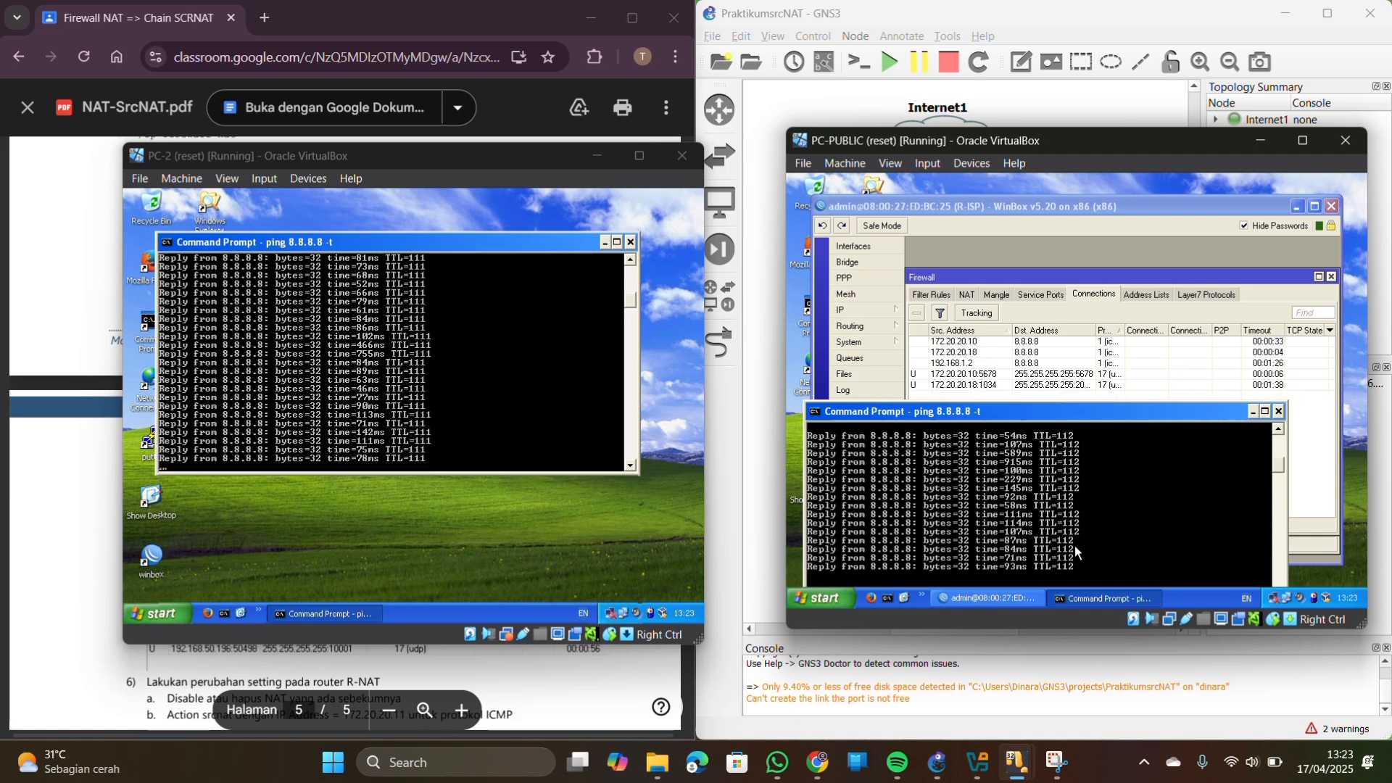
key("ctrl+c")
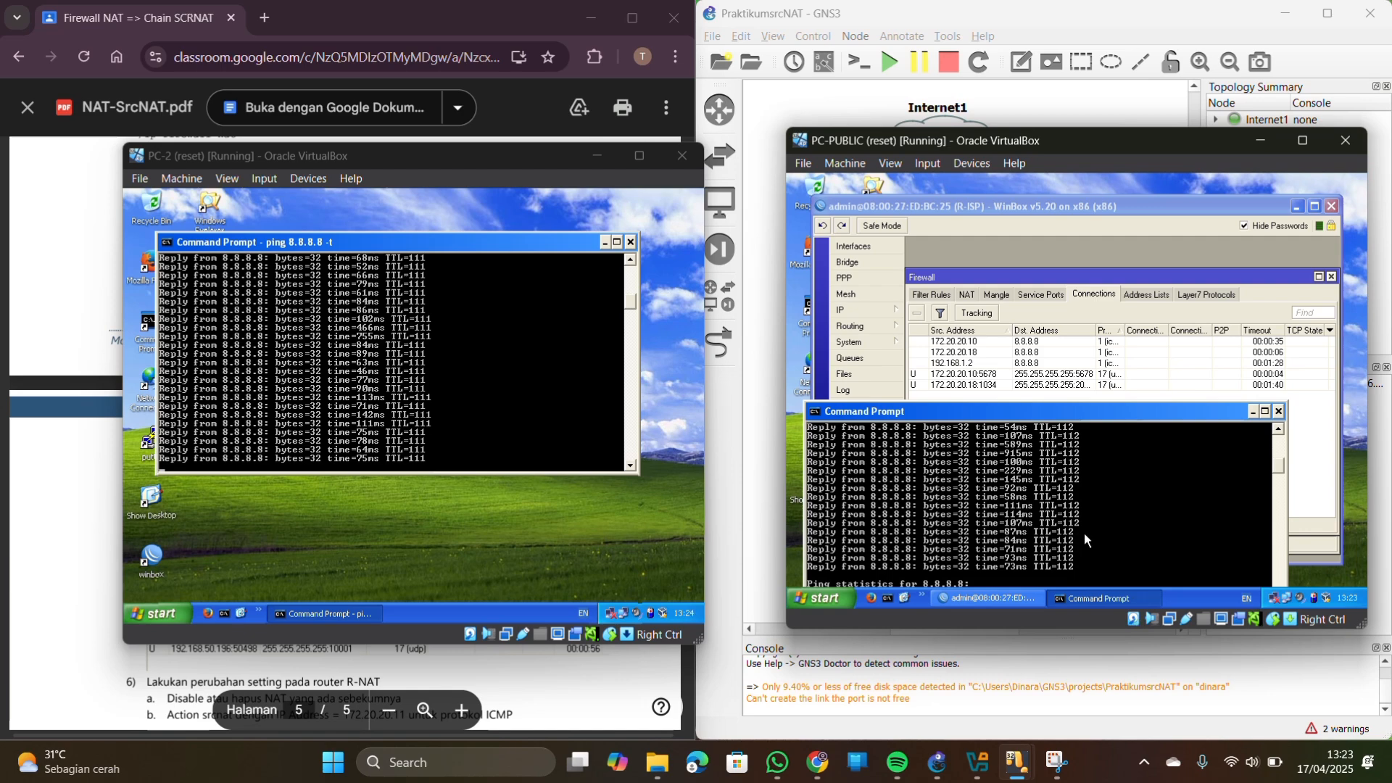
left_click(1252, 412)
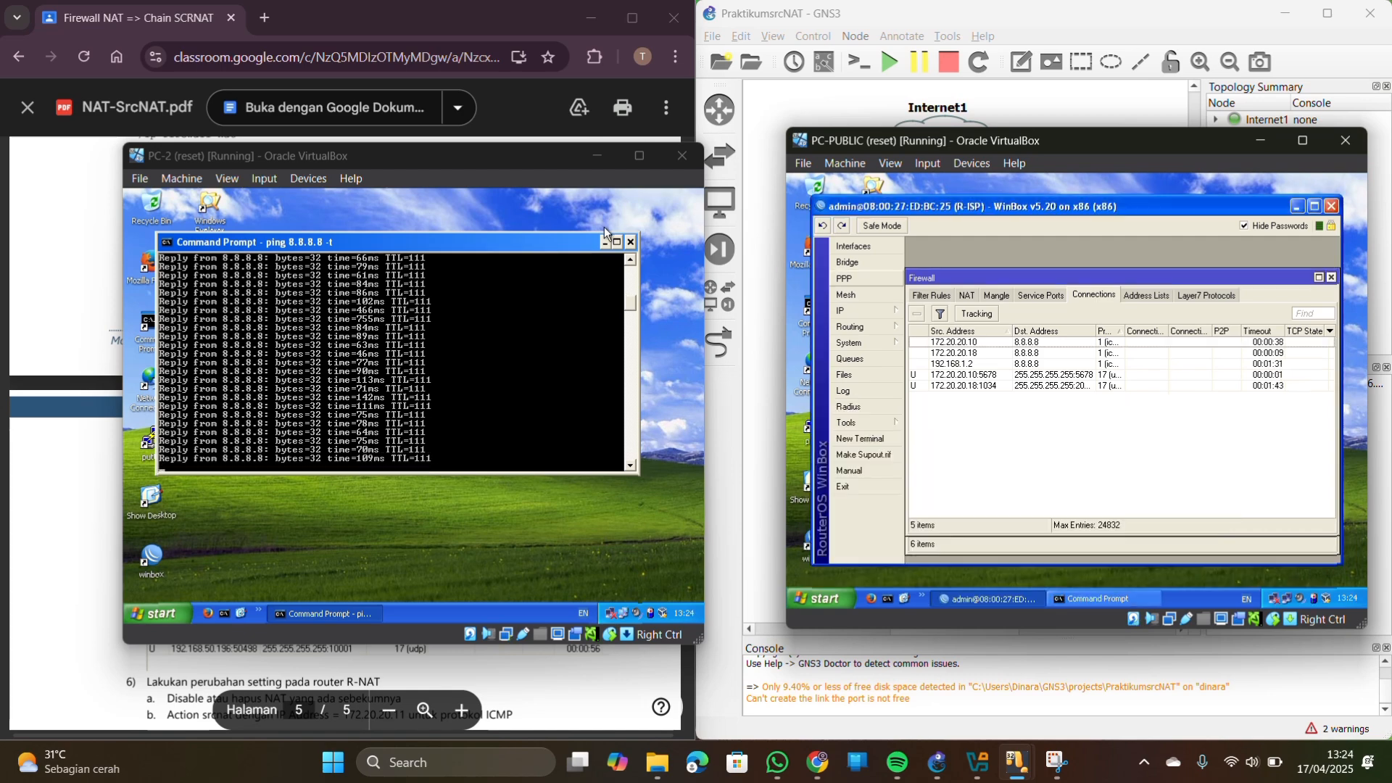
Minimize PC-2, compare R-ISP's ICMP connections with the module's example, and read step 6 on changing R-NAT's srcnat rules
left_click(593, 155)
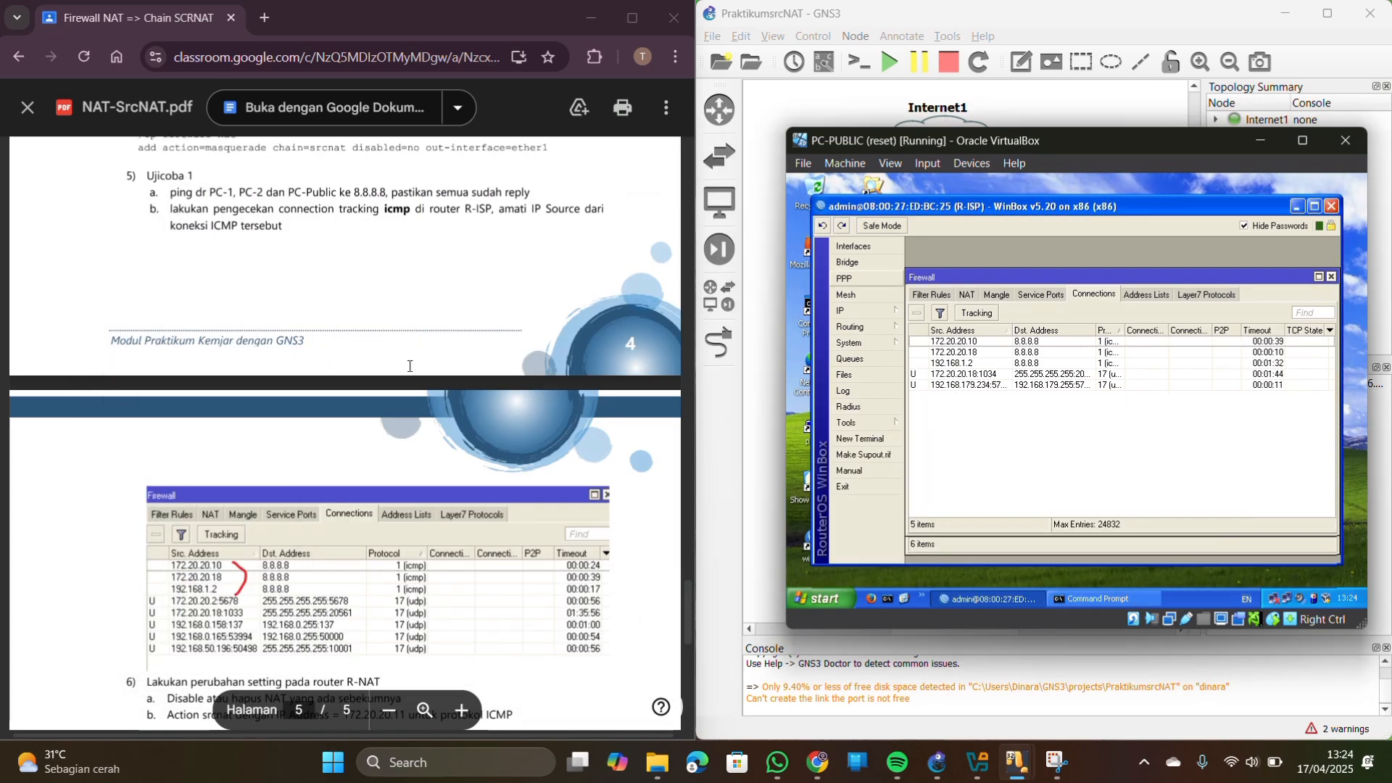
scroll(410, 366, "down", 2)
scroll(409, 366, "up", 2)
scroll(410, 367, "down", 1)
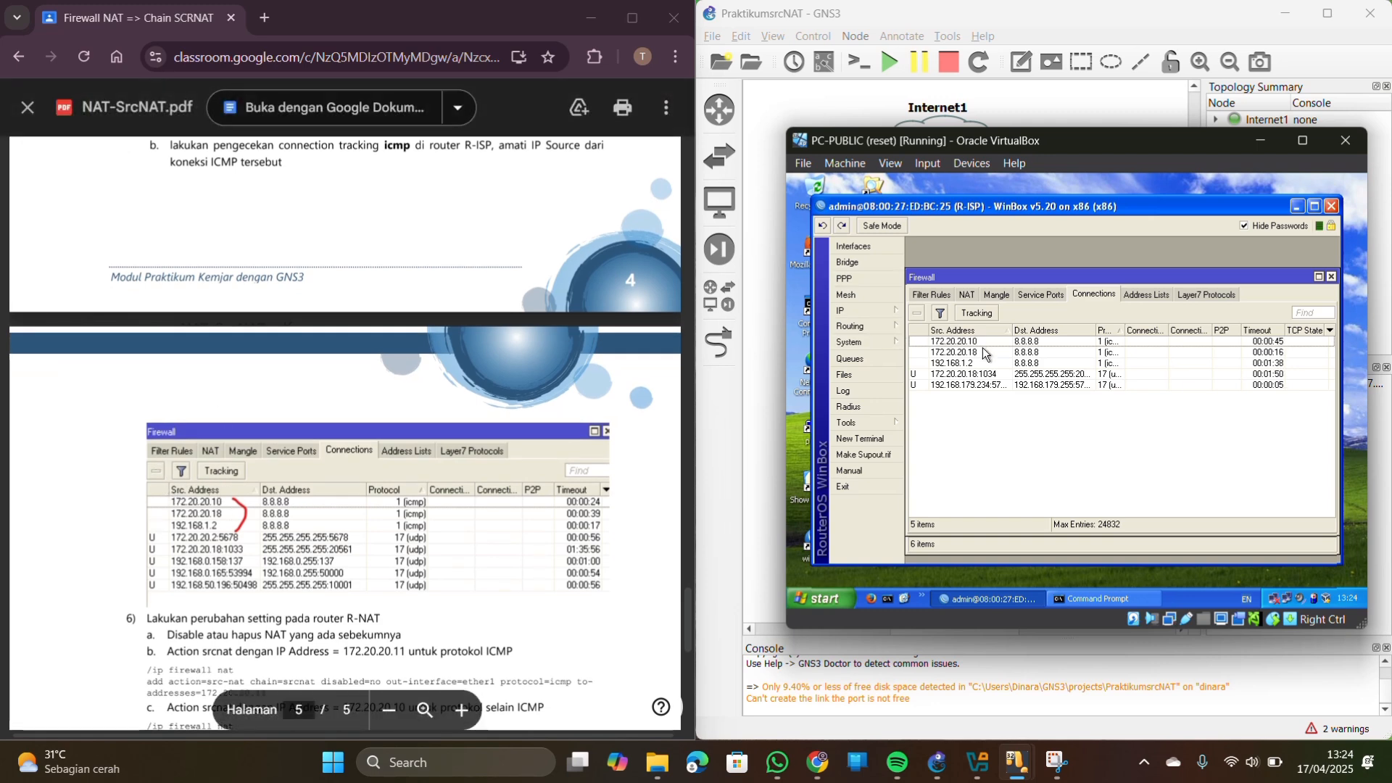
scroll(126, 512, "down", 1)
scroll(127, 512, "up", 5)
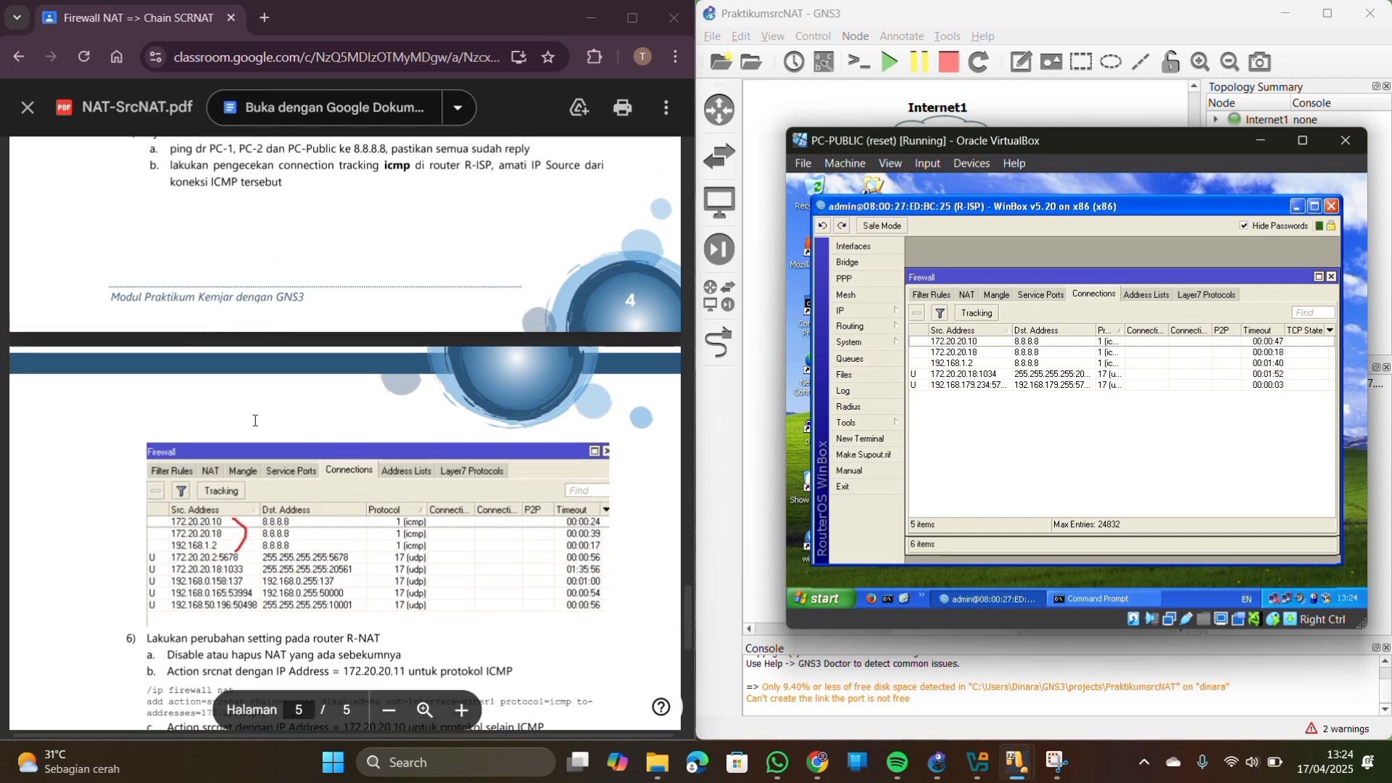
scroll(200, 390, "down", 8)
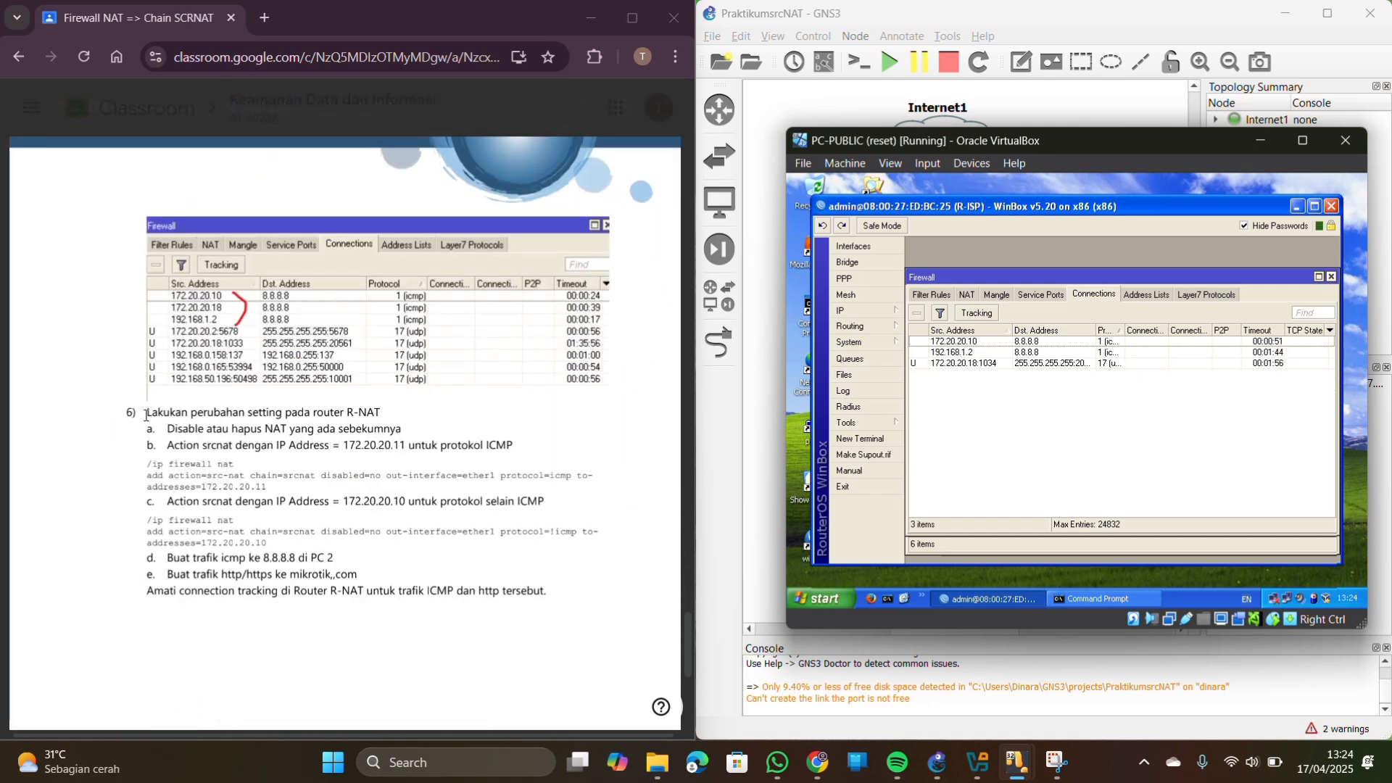
scroll(265, 404, "down", 10)
scroll(264, 404, "up", 9)
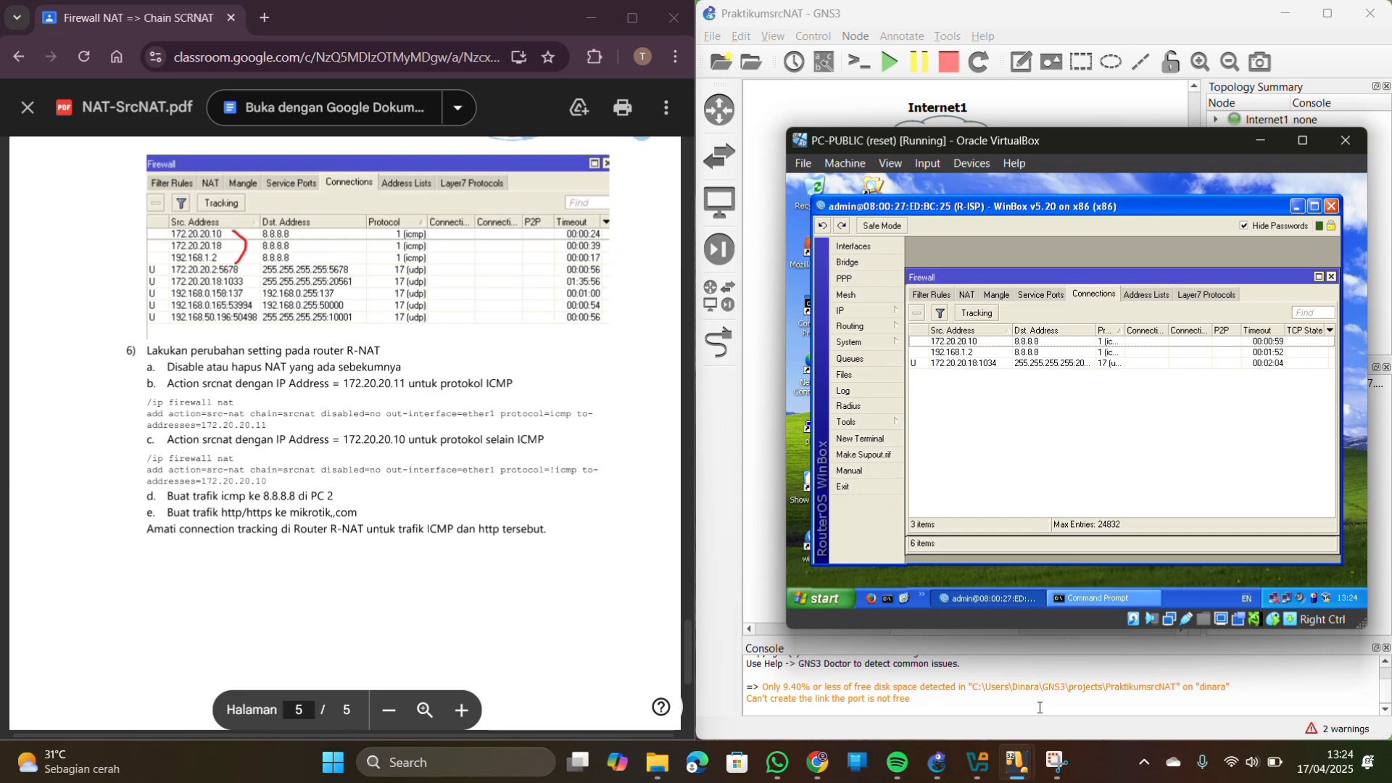
Stop the continuous ping running on PC-1 and minimize its virtual machine window
mouse_move(1024, 773)
left_click(899, 668)
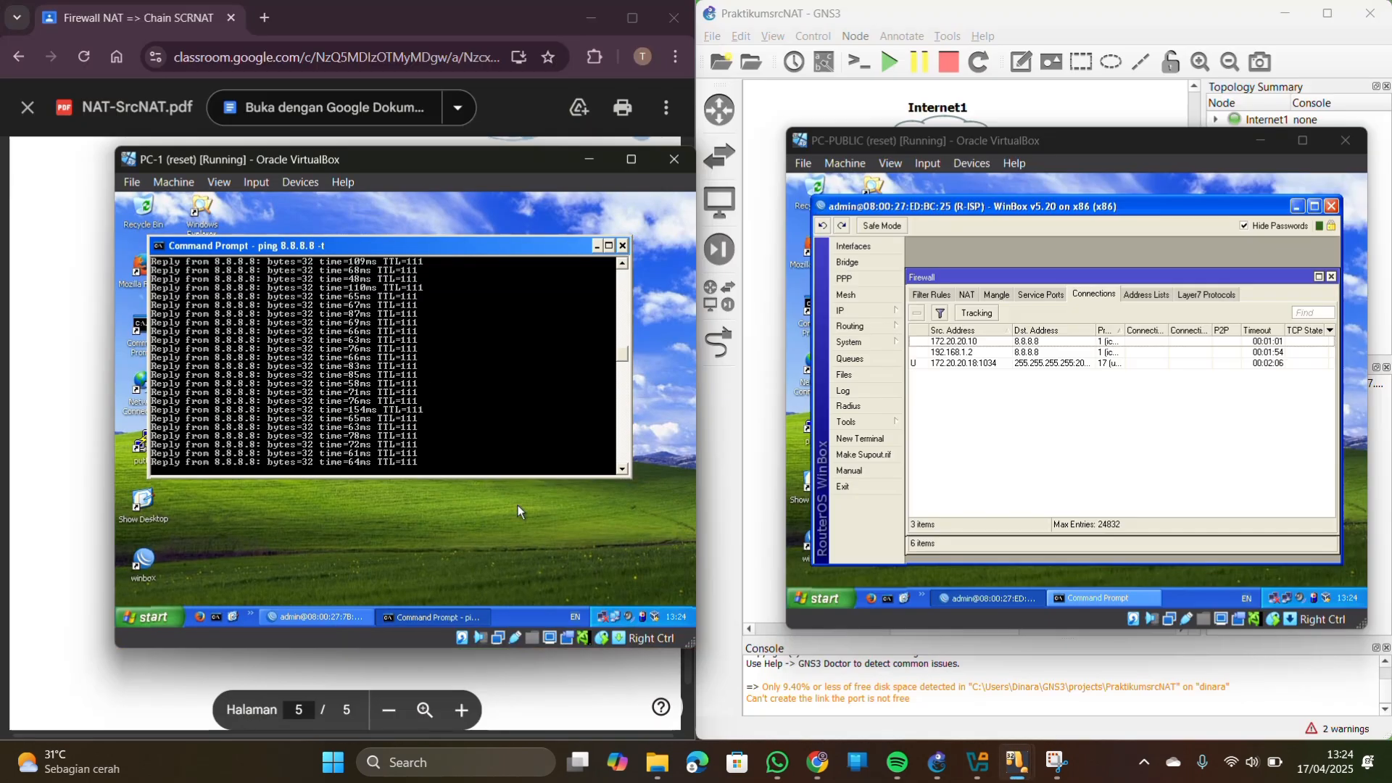
key("ctrl+c")
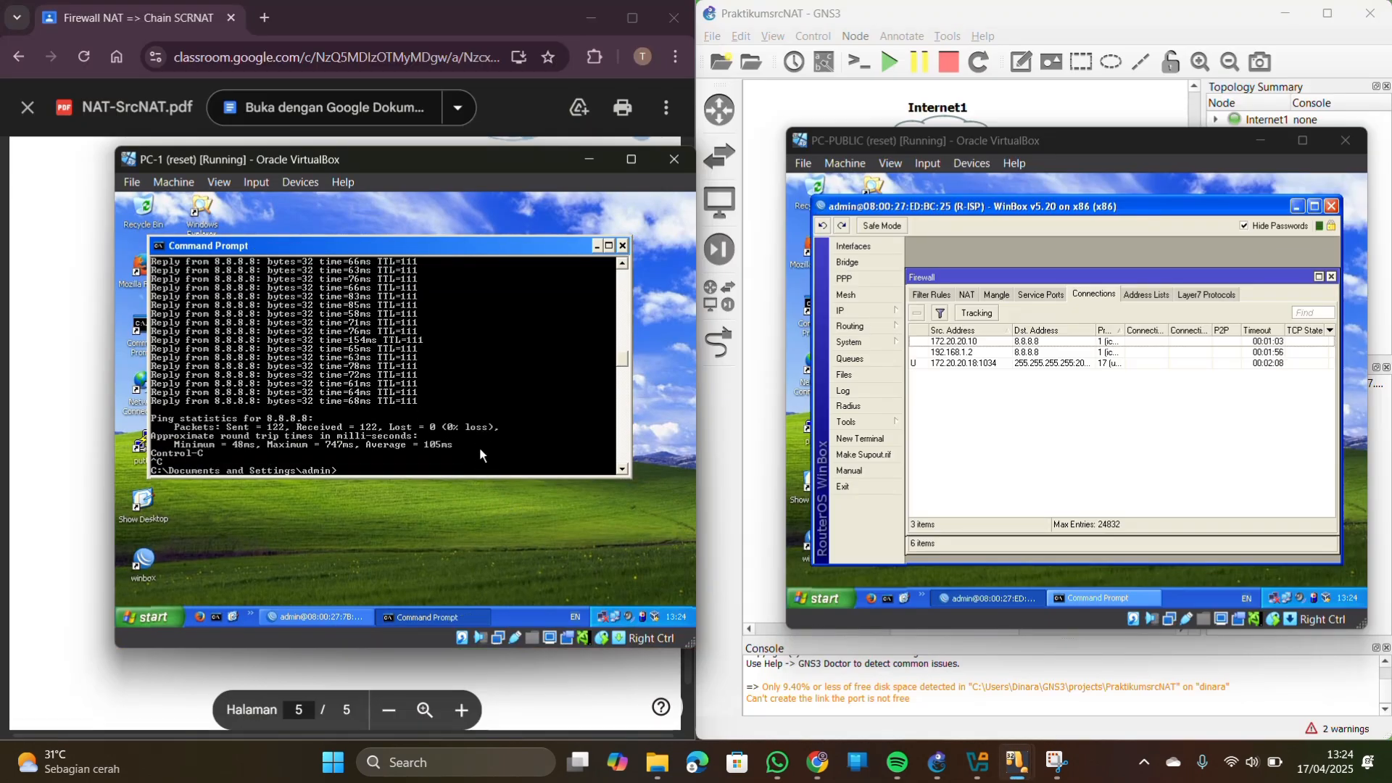
left_click(583, 162)
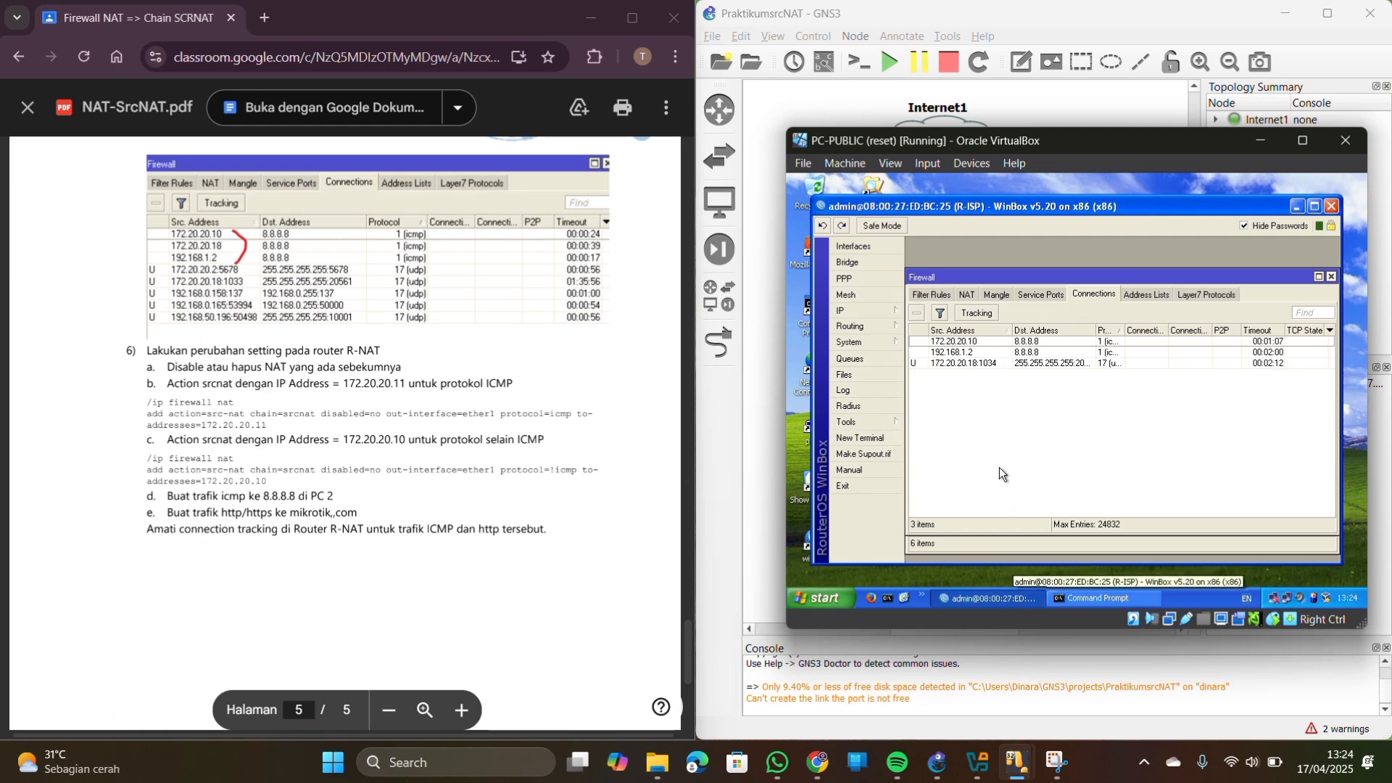
Switch to PC-2, stop its continuous ping to 8.8.8.8 and minimize the Command Prompt
mouse_move(1022, 765)
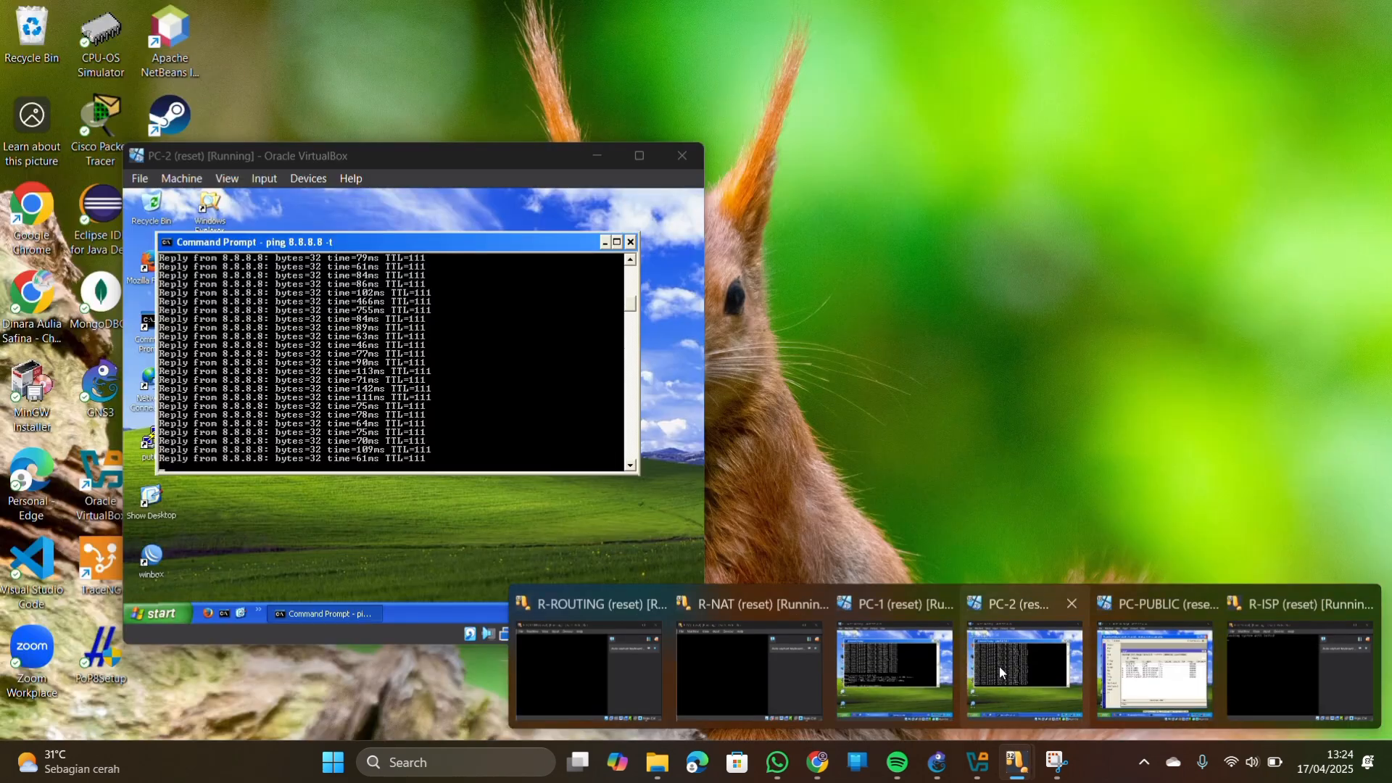
left_click(999, 667)
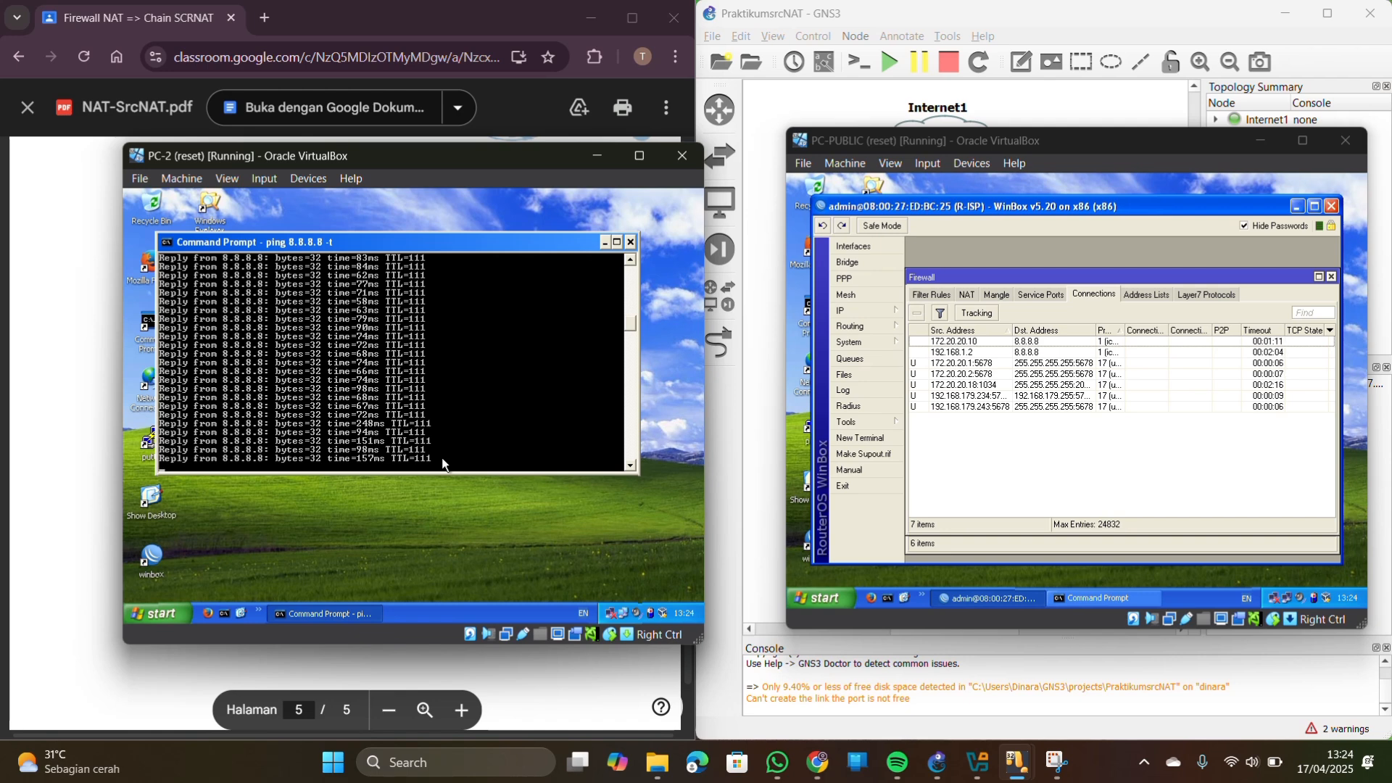
key("ctrl+c")
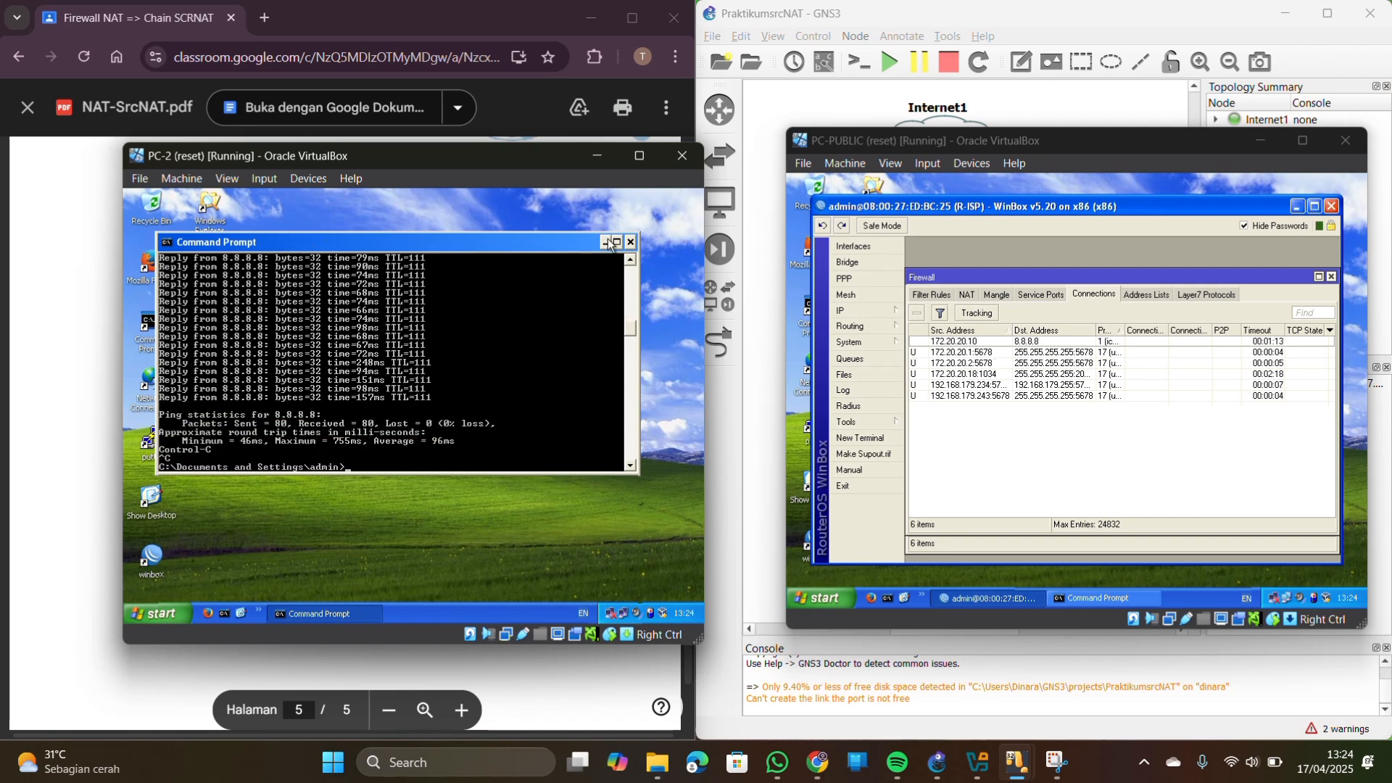
left_click(607, 242)
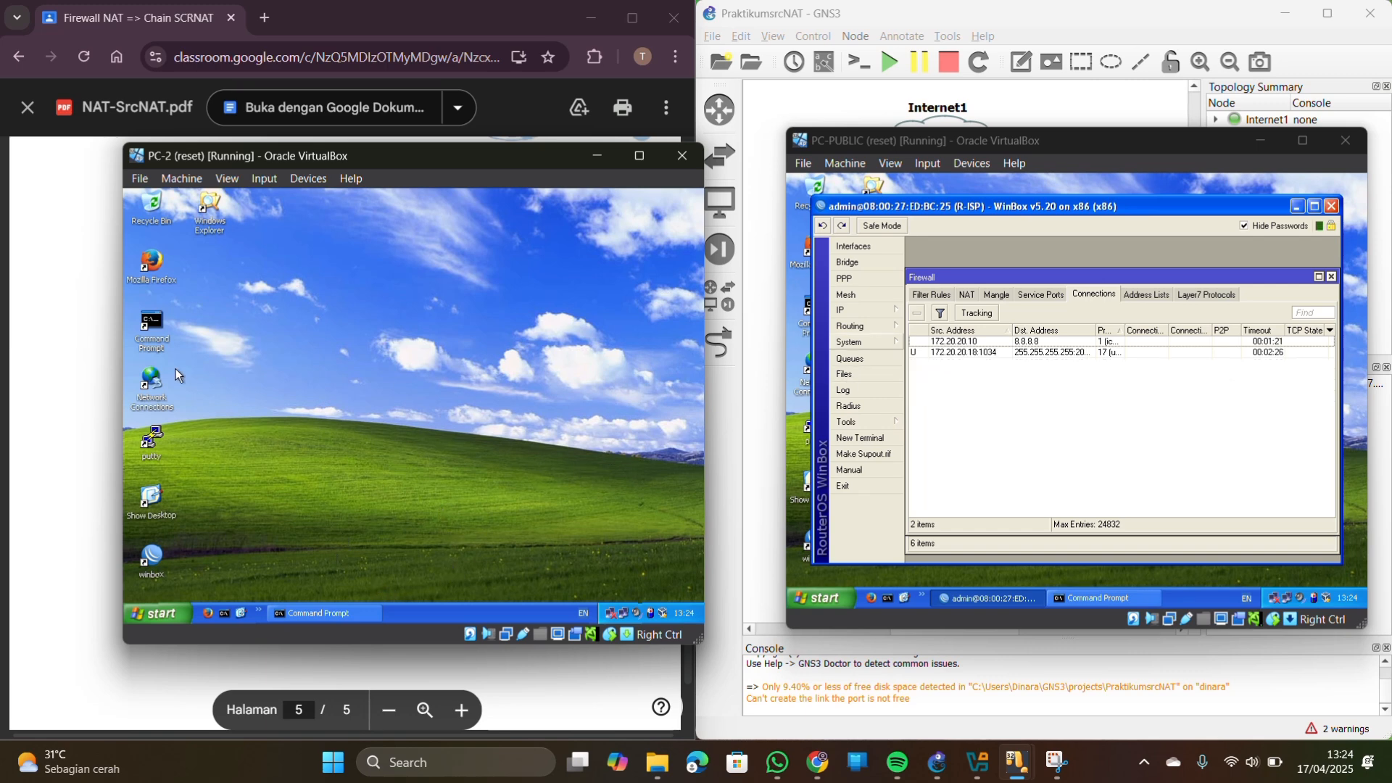
Connect to R-NAT through WinBox on PC-2 and move the virtual machine window clear of the module's step 6 instructions
double_click(159, 565)
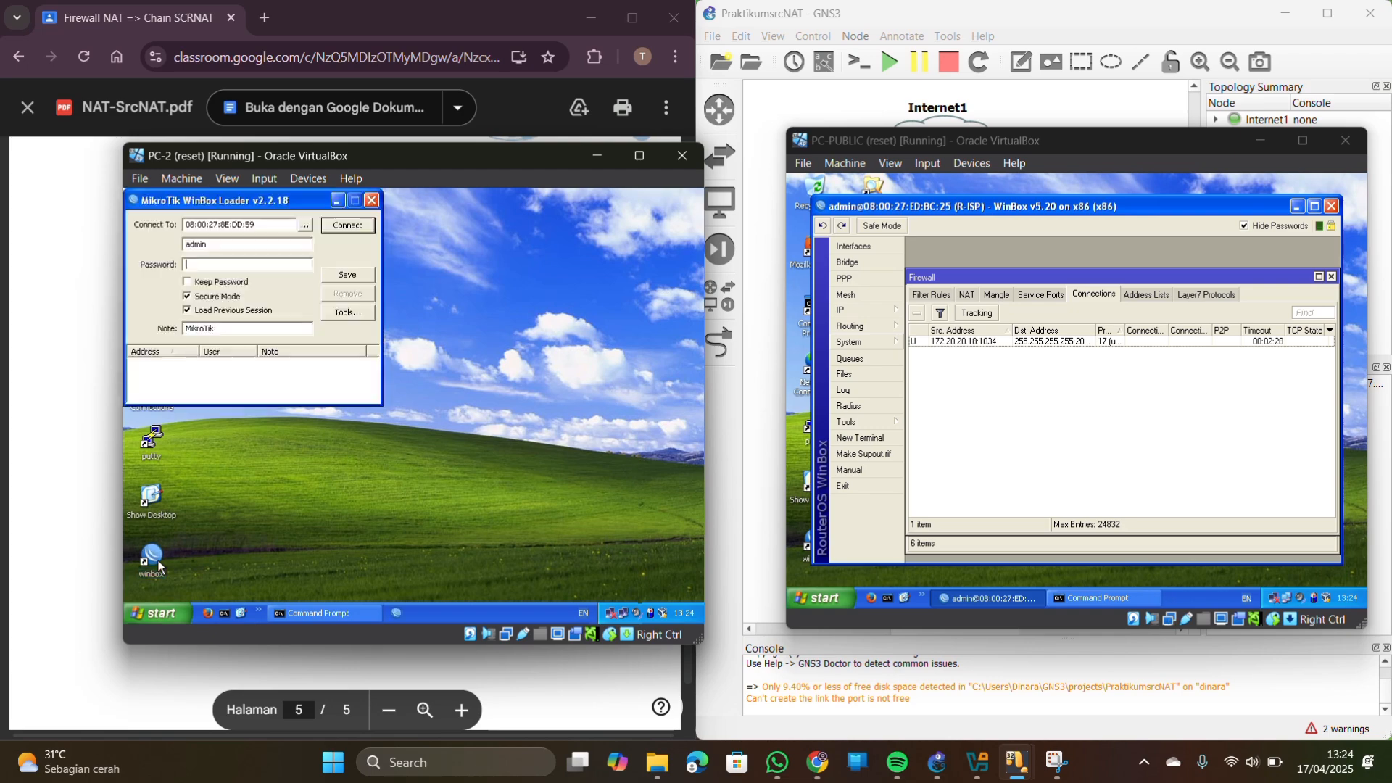
left_click(346, 225)
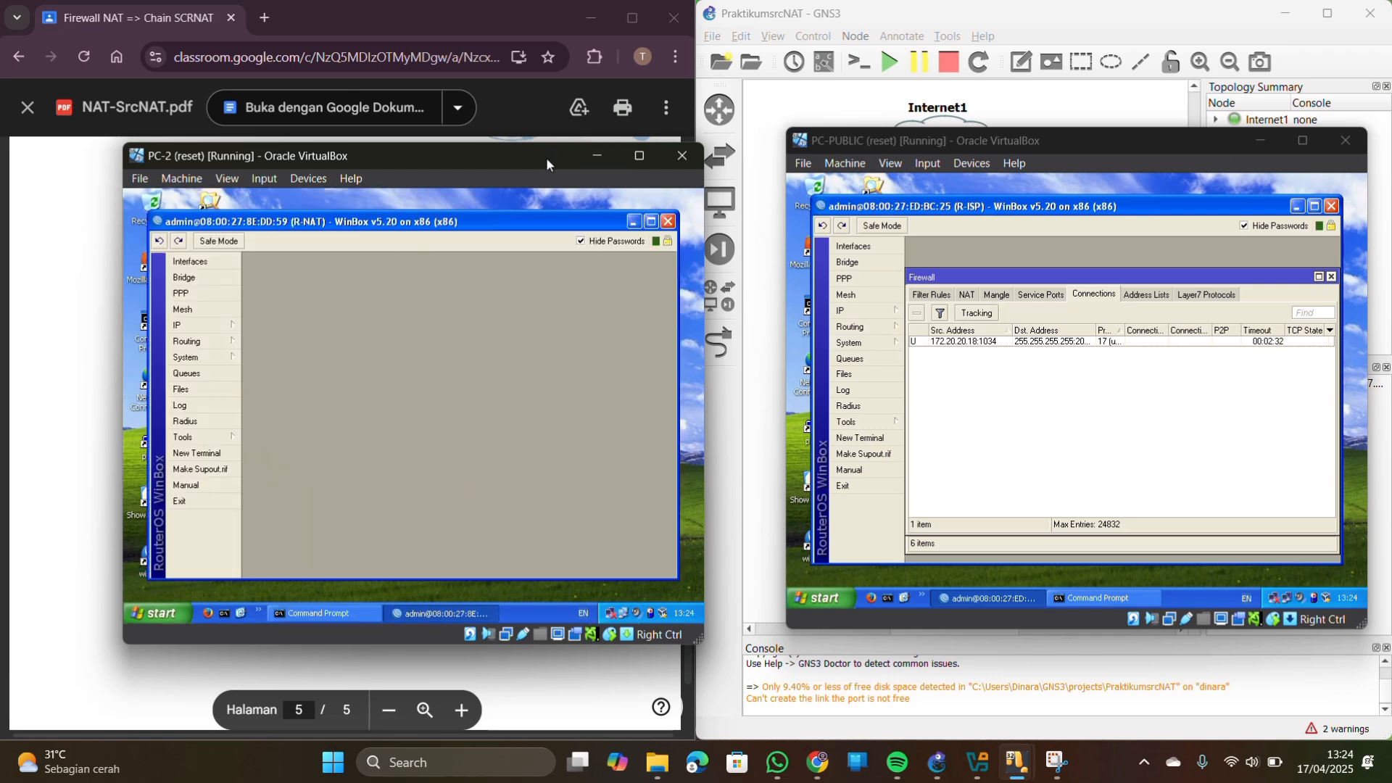
left_click_drag(546, 158, 1144, 191)
scroll(652, 338, "down", 2)
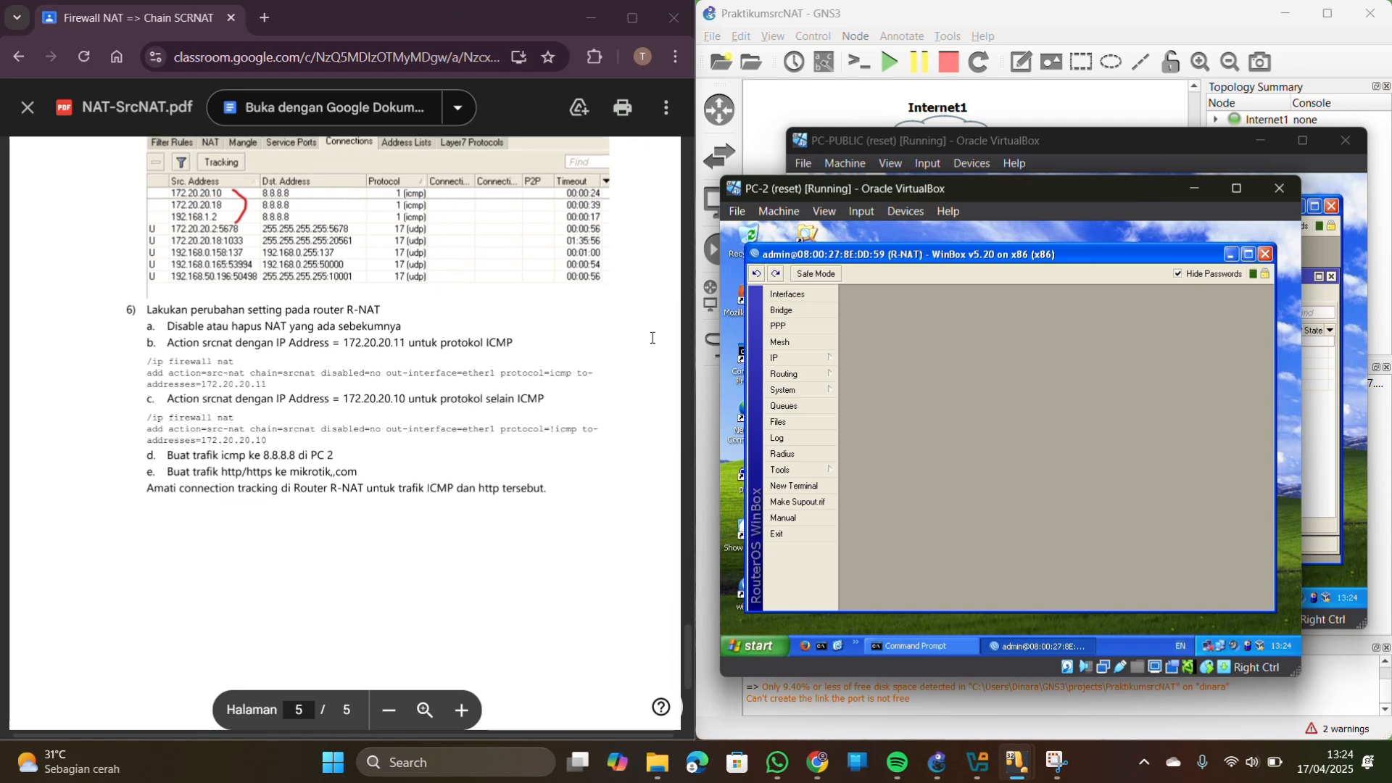
Open R-NAT's firewall NAT rules and disable the existing srcnat masquerade rule
left_click(790, 357)
left_click(885, 401)
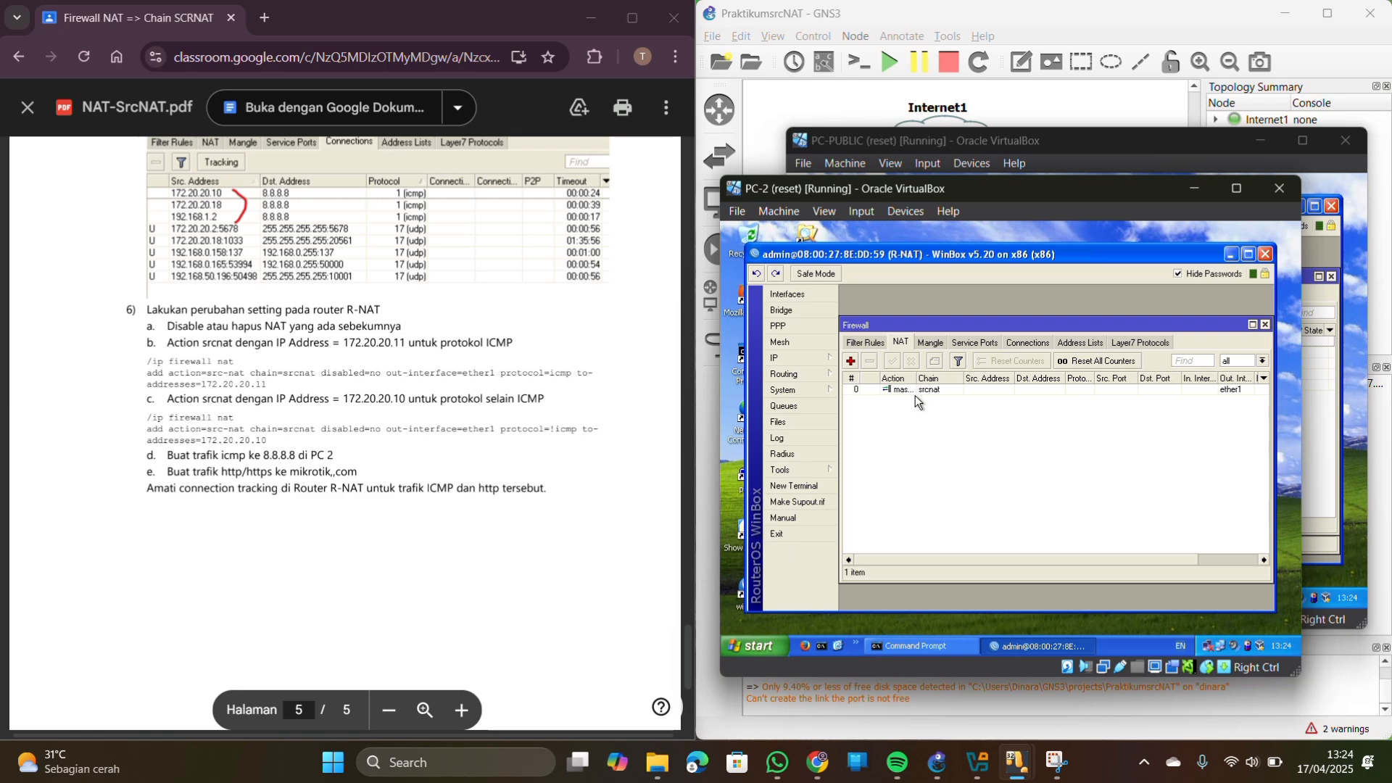
left_click(906, 390)
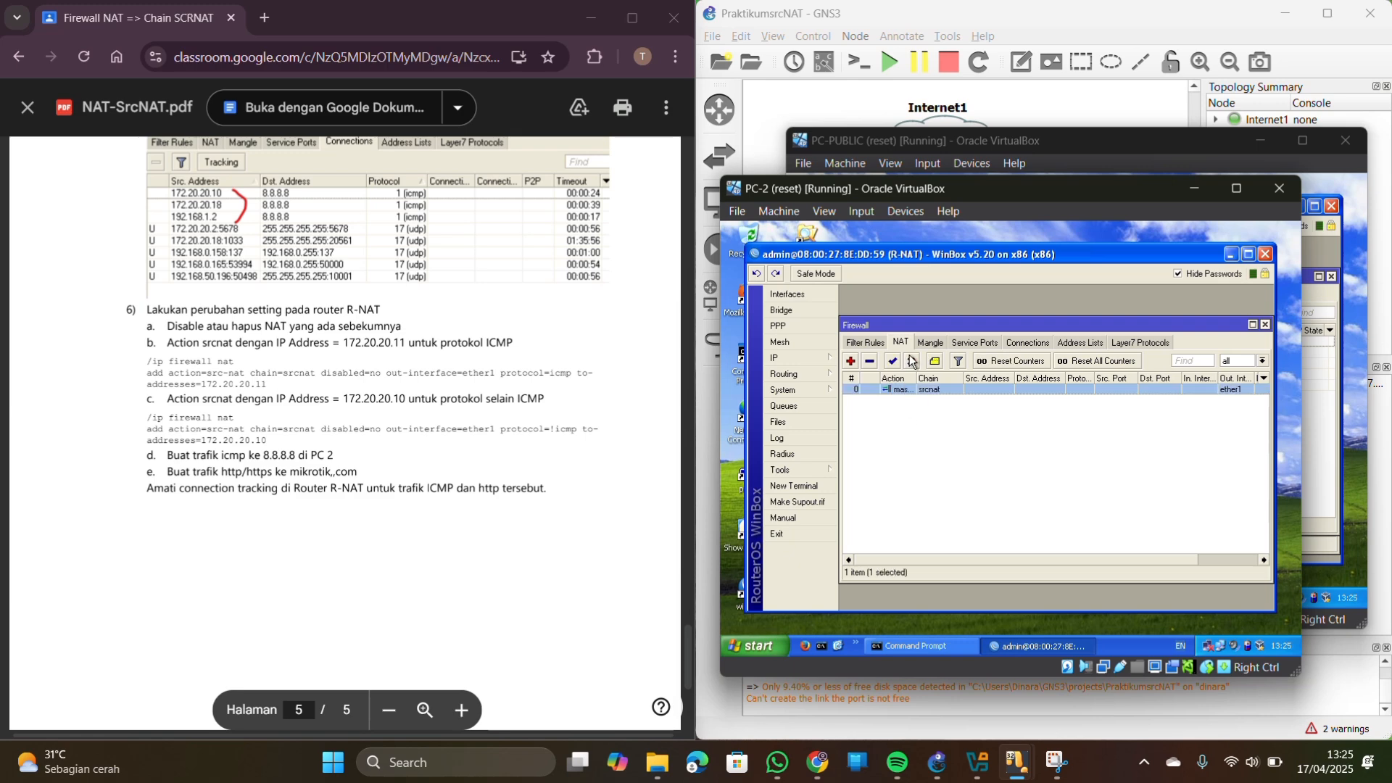
left_click(913, 361)
left_click(910, 419)
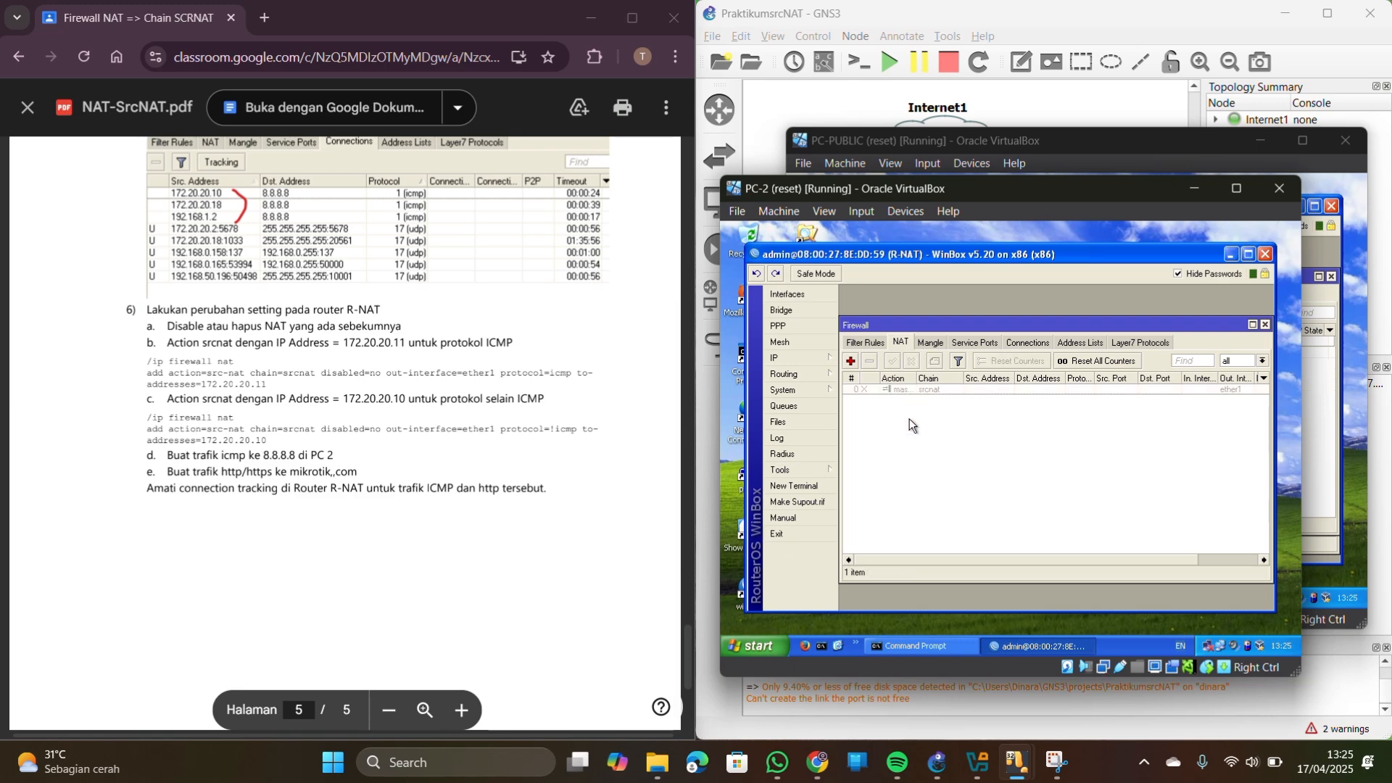
Start a new srcnat rule on R-NAT with action src-nat and to-addresses 172.20.20.11
left_click(850, 361)
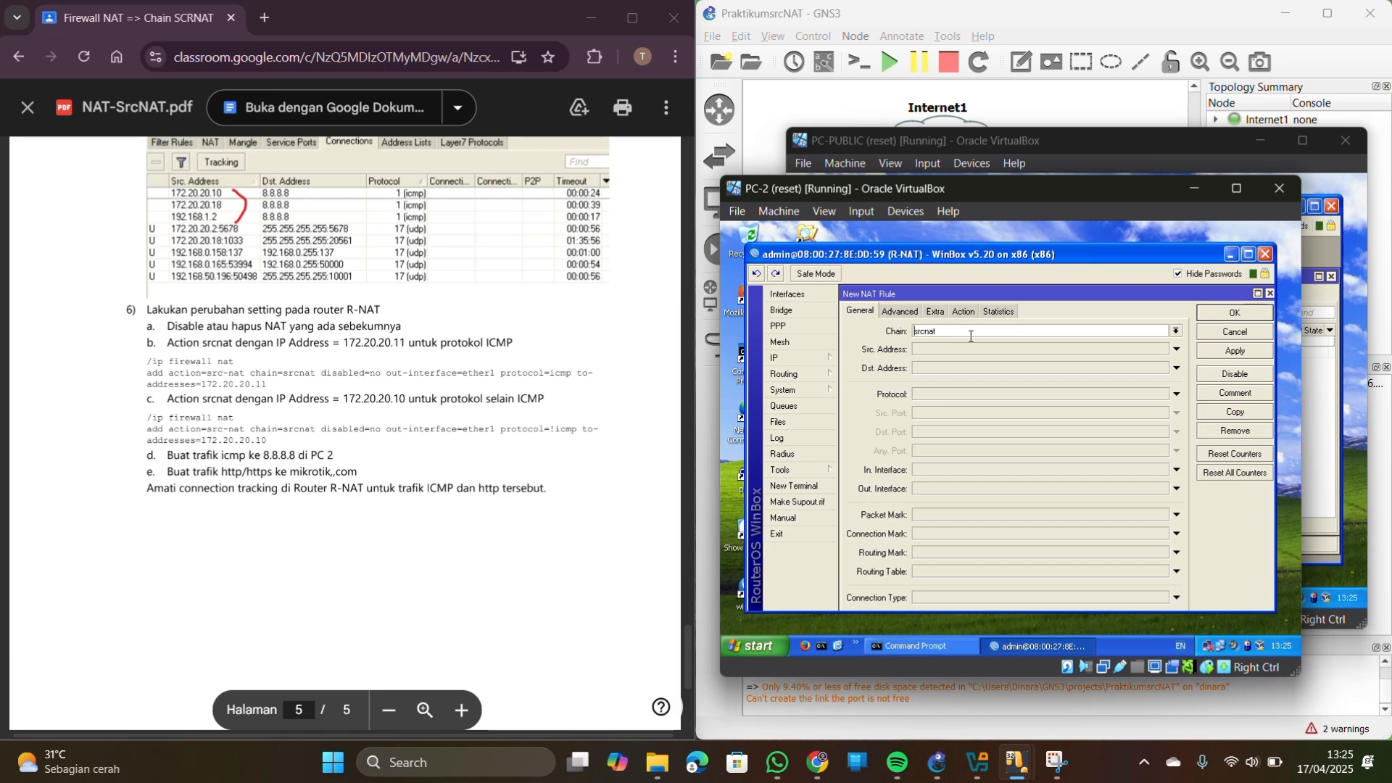
scroll(606, 443, "down", 1)
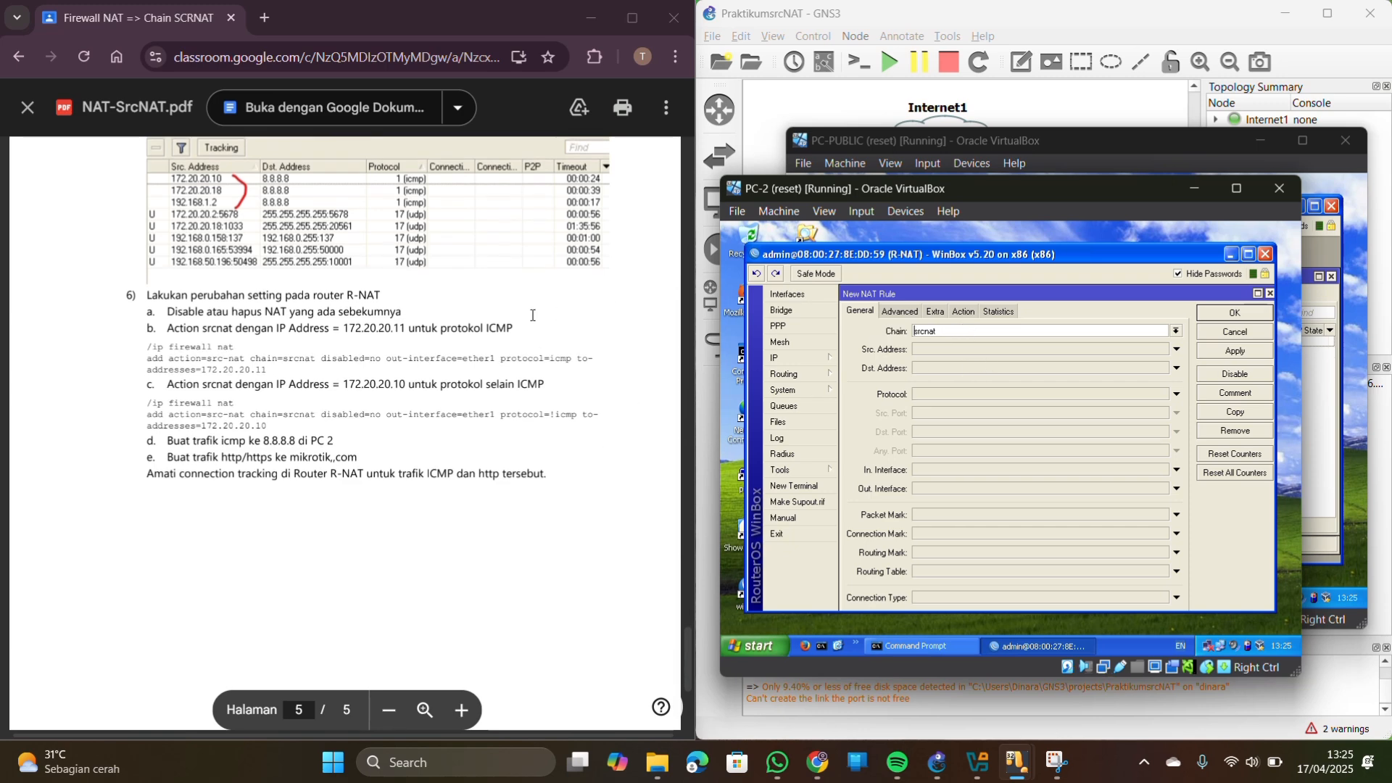
left_click(965, 311)
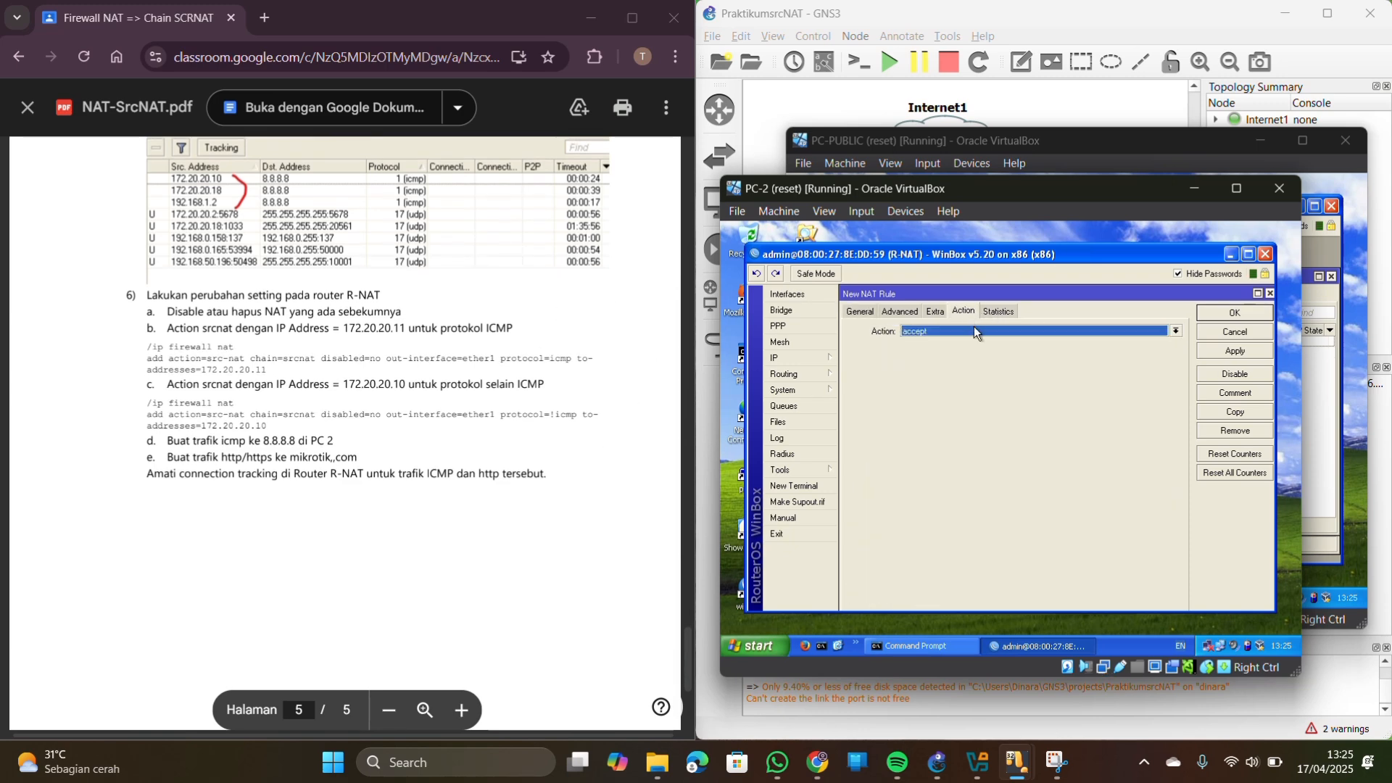
left_click(973, 328)
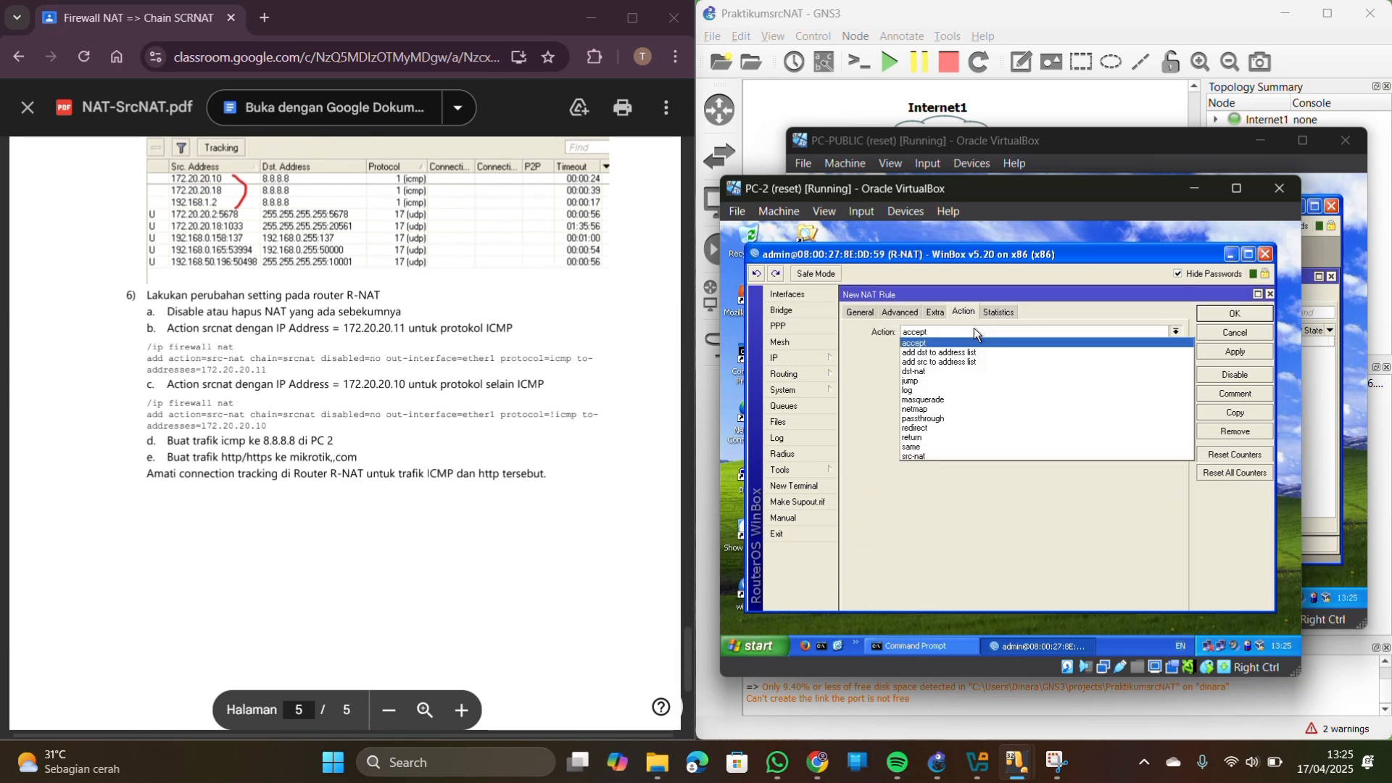
left_click(963, 451)
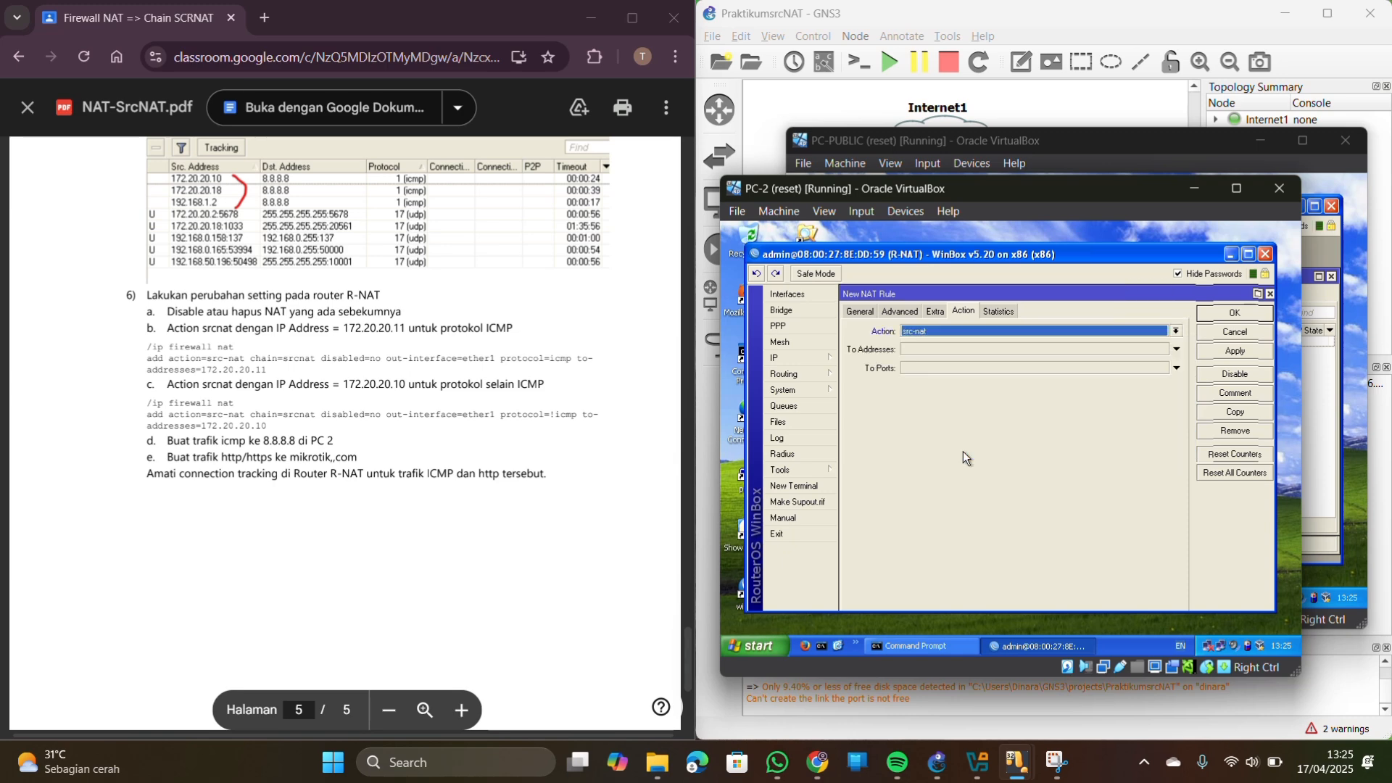
left_click(927, 351)
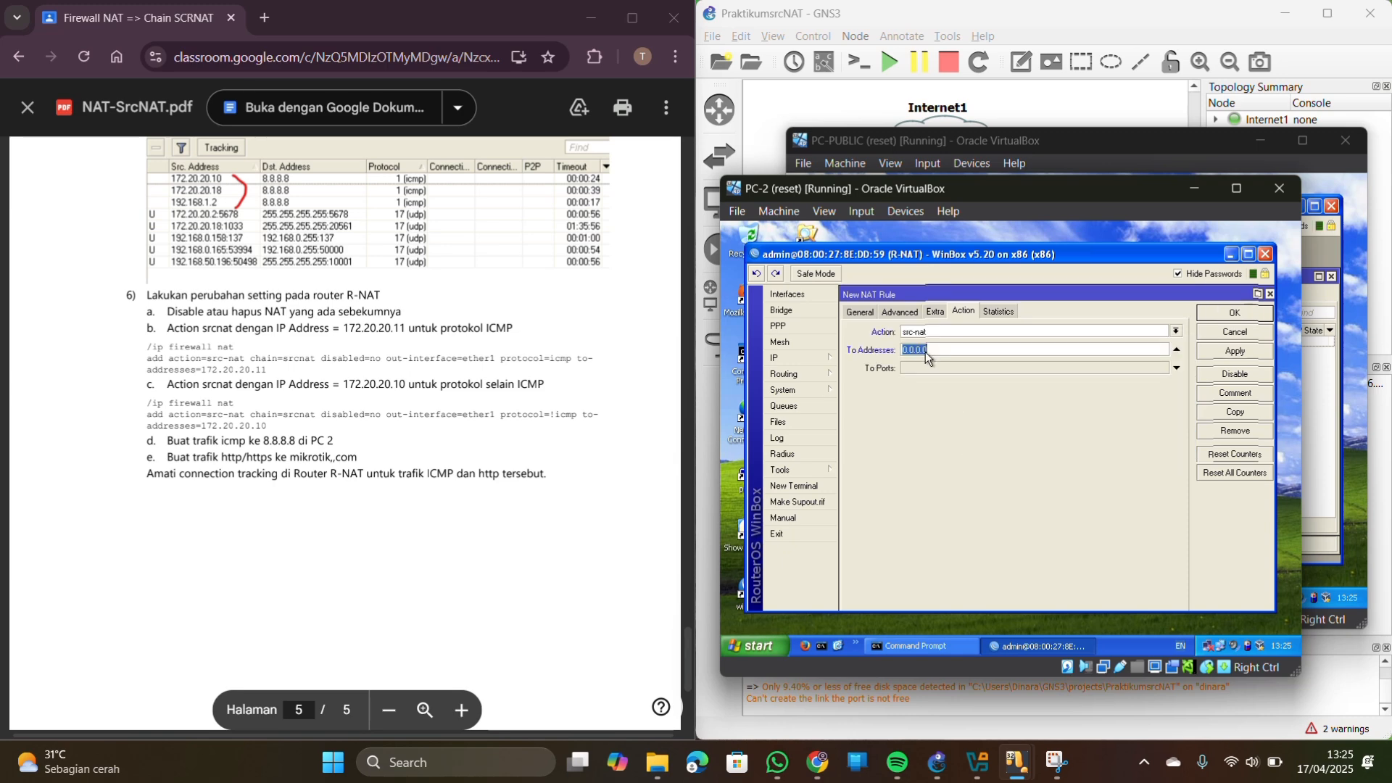
type("172.20")
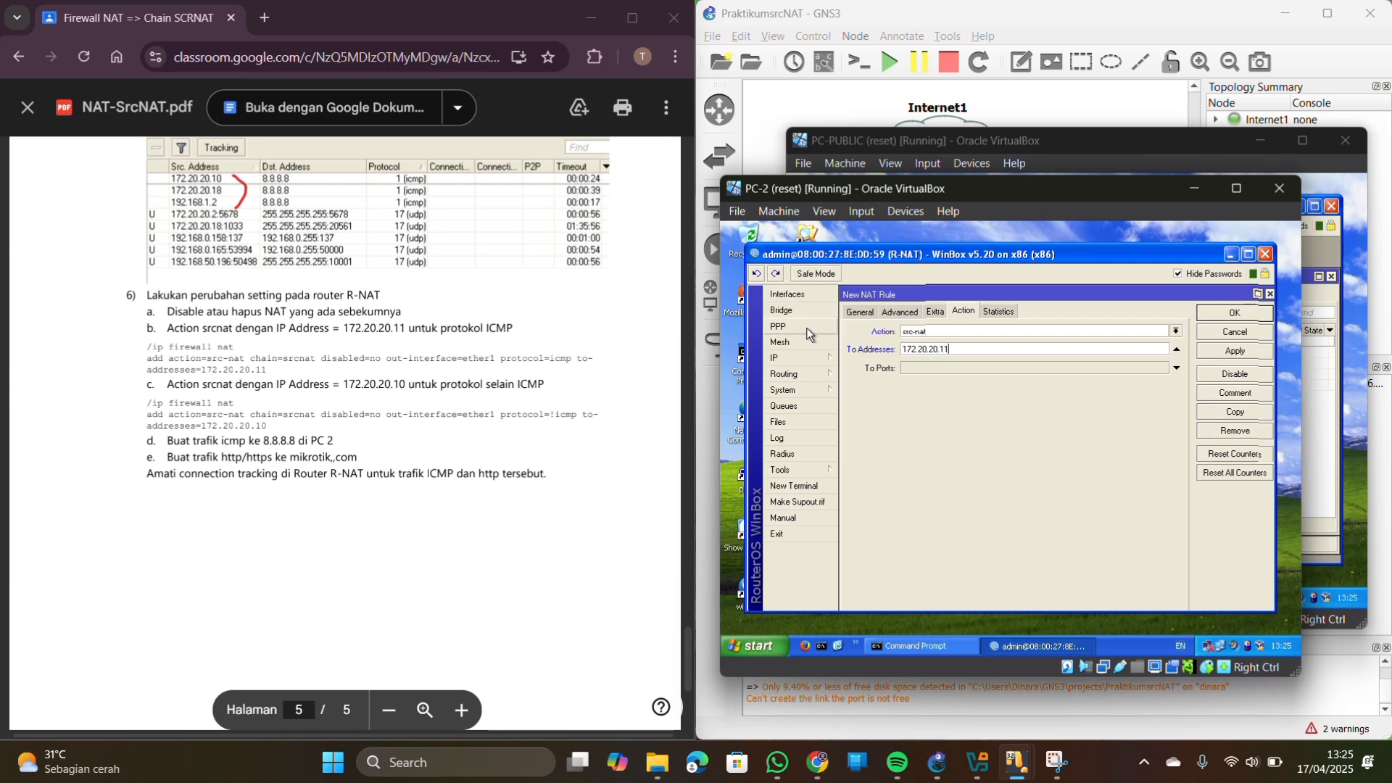
Limit the new src-nat rule to protocol icmp and out-interface ether1, and save it
left_click(859, 312)
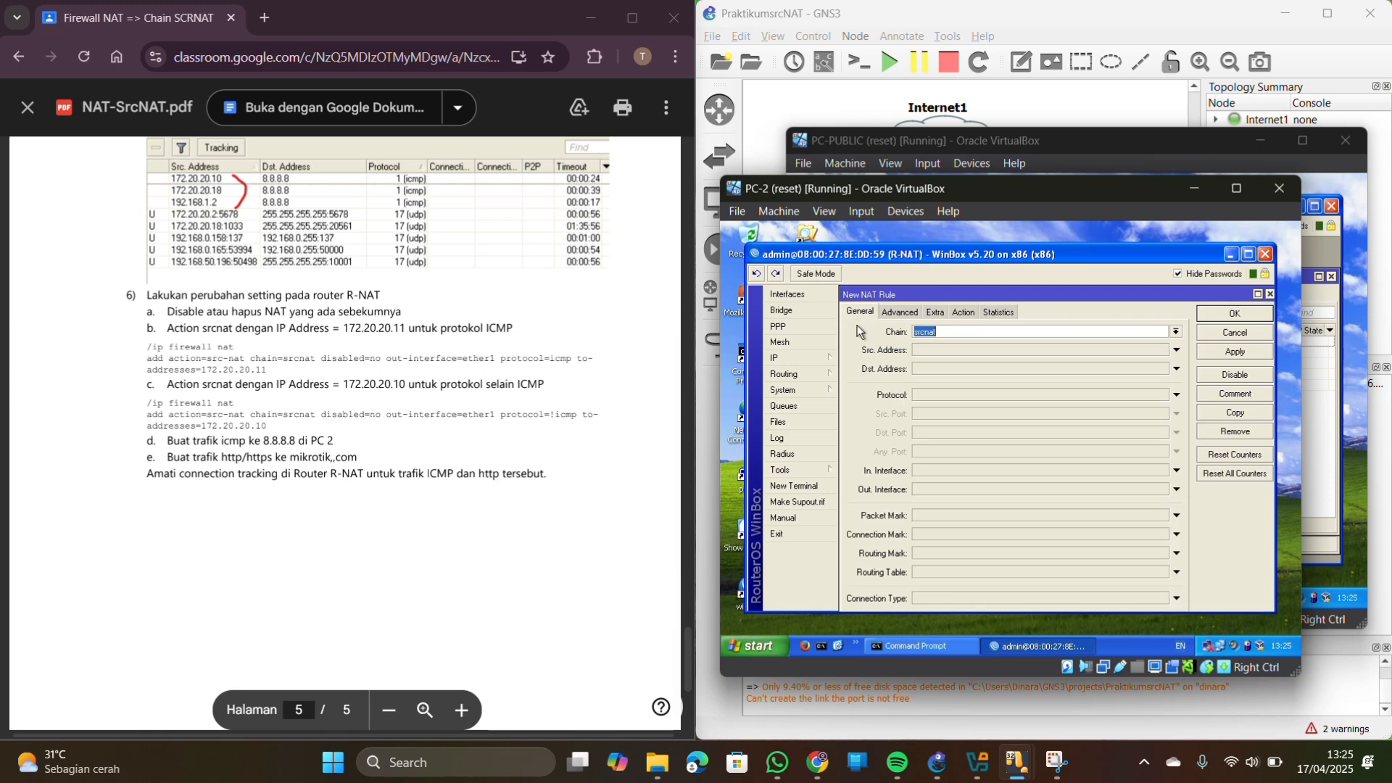
scroll(439, 363, "down", 1)
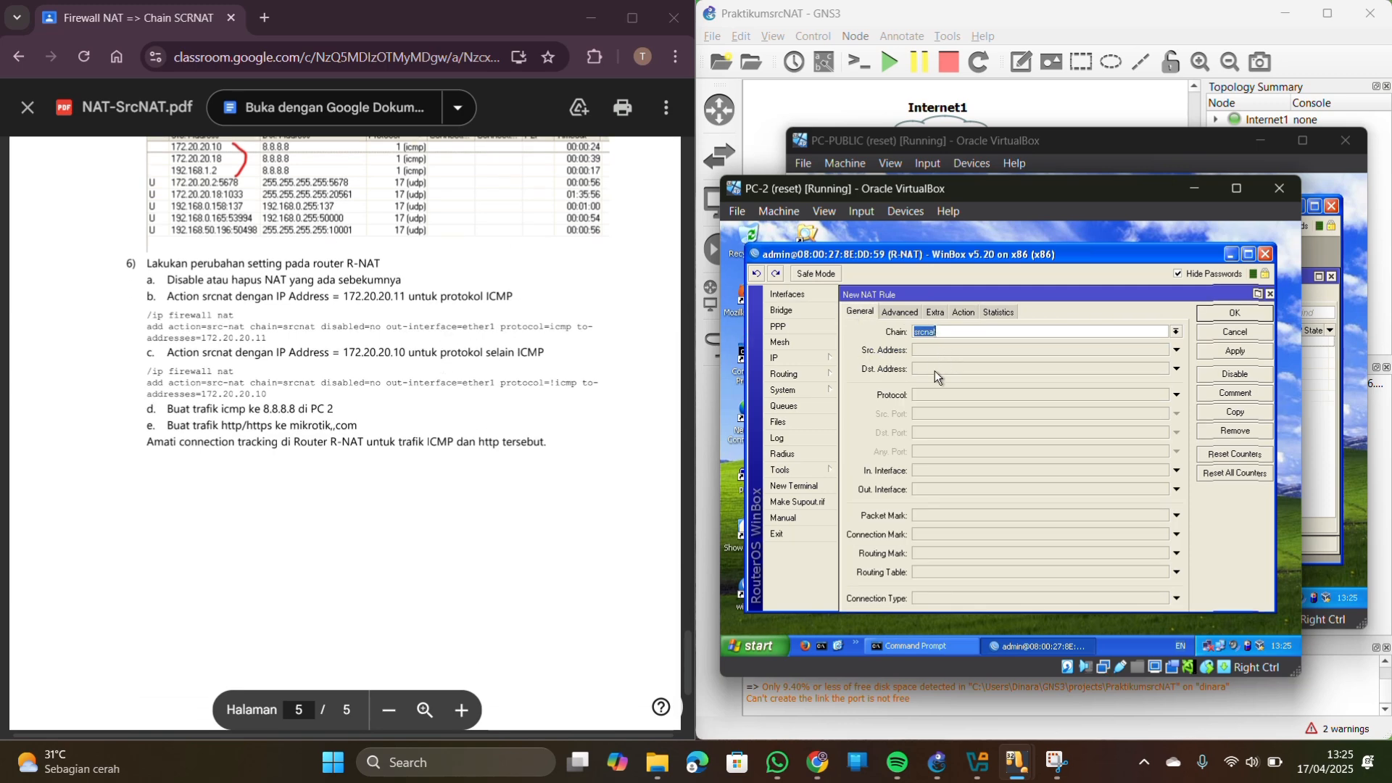
left_click(939, 394)
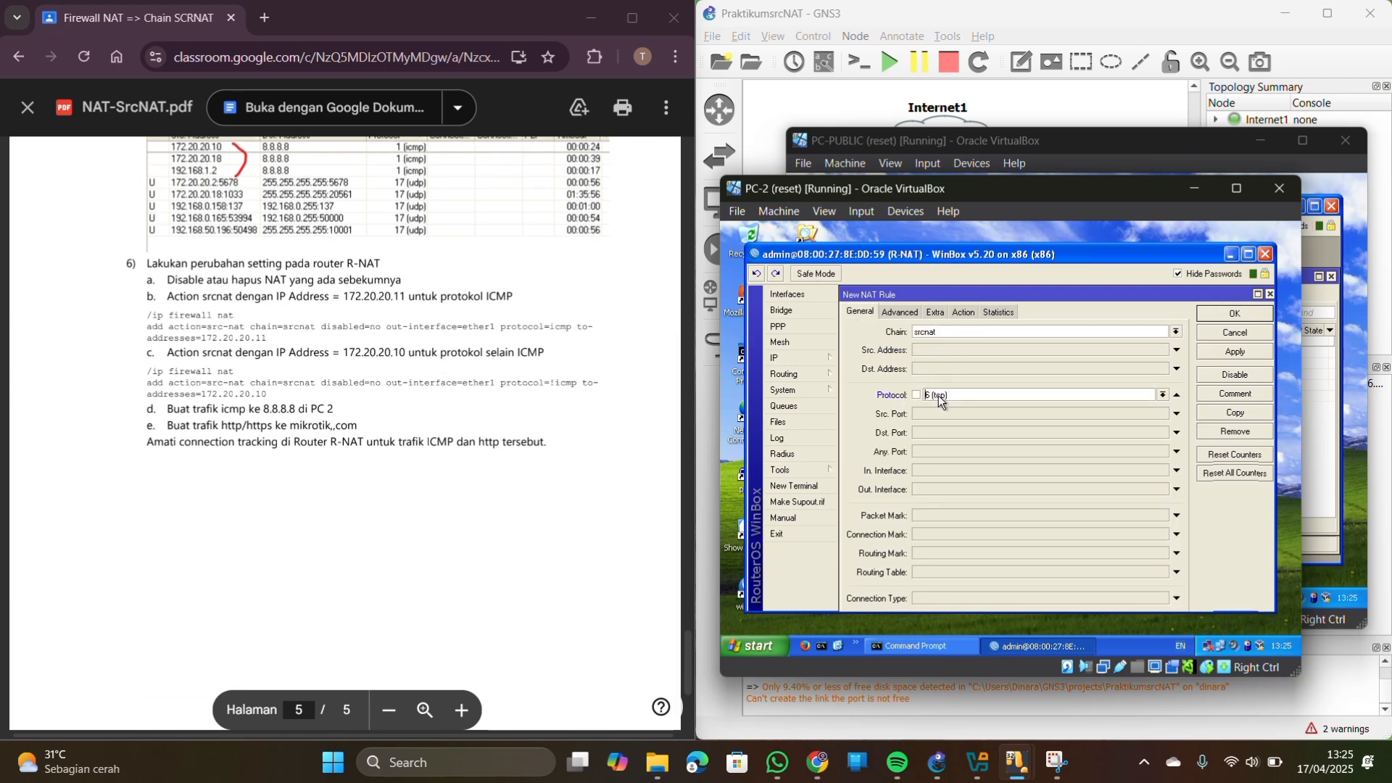
left_click(1163, 394)
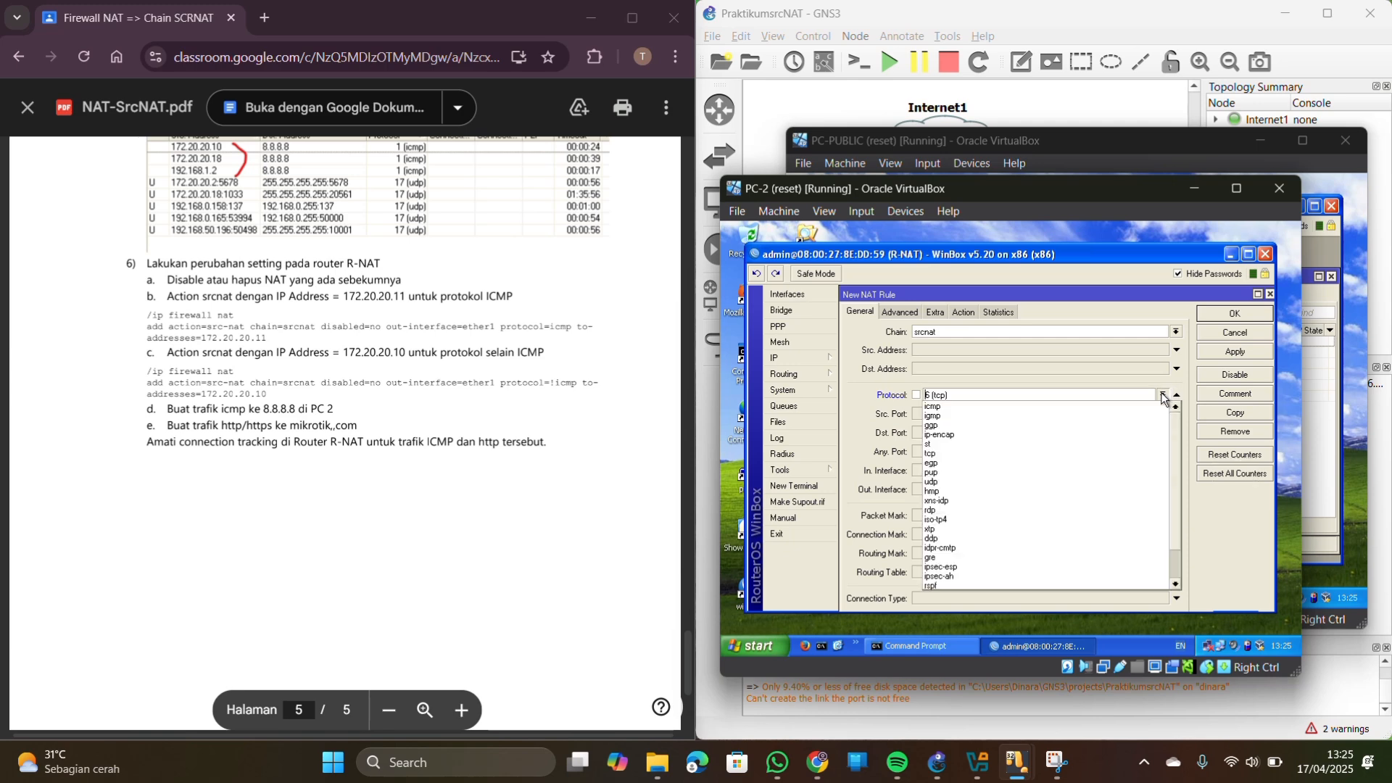
left_click(1030, 404)
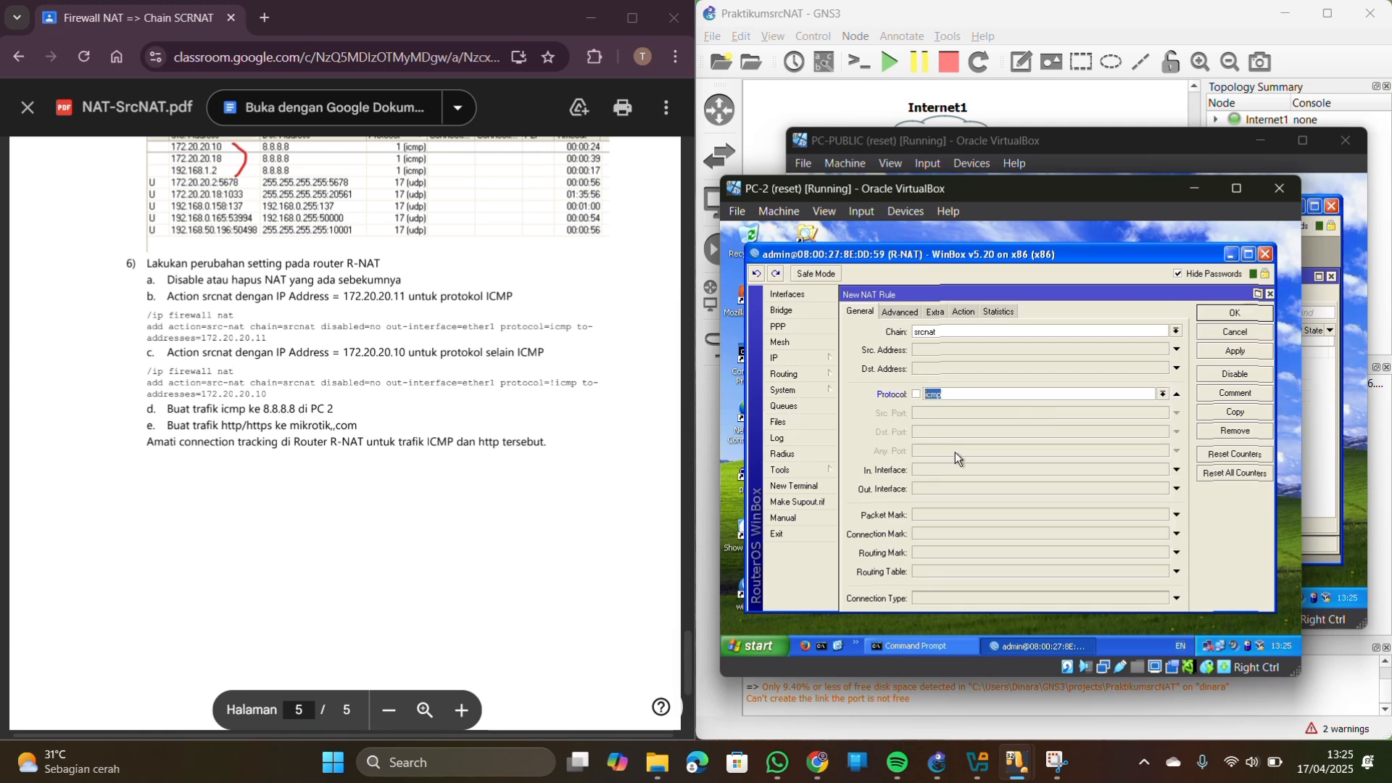
left_click(946, 493)
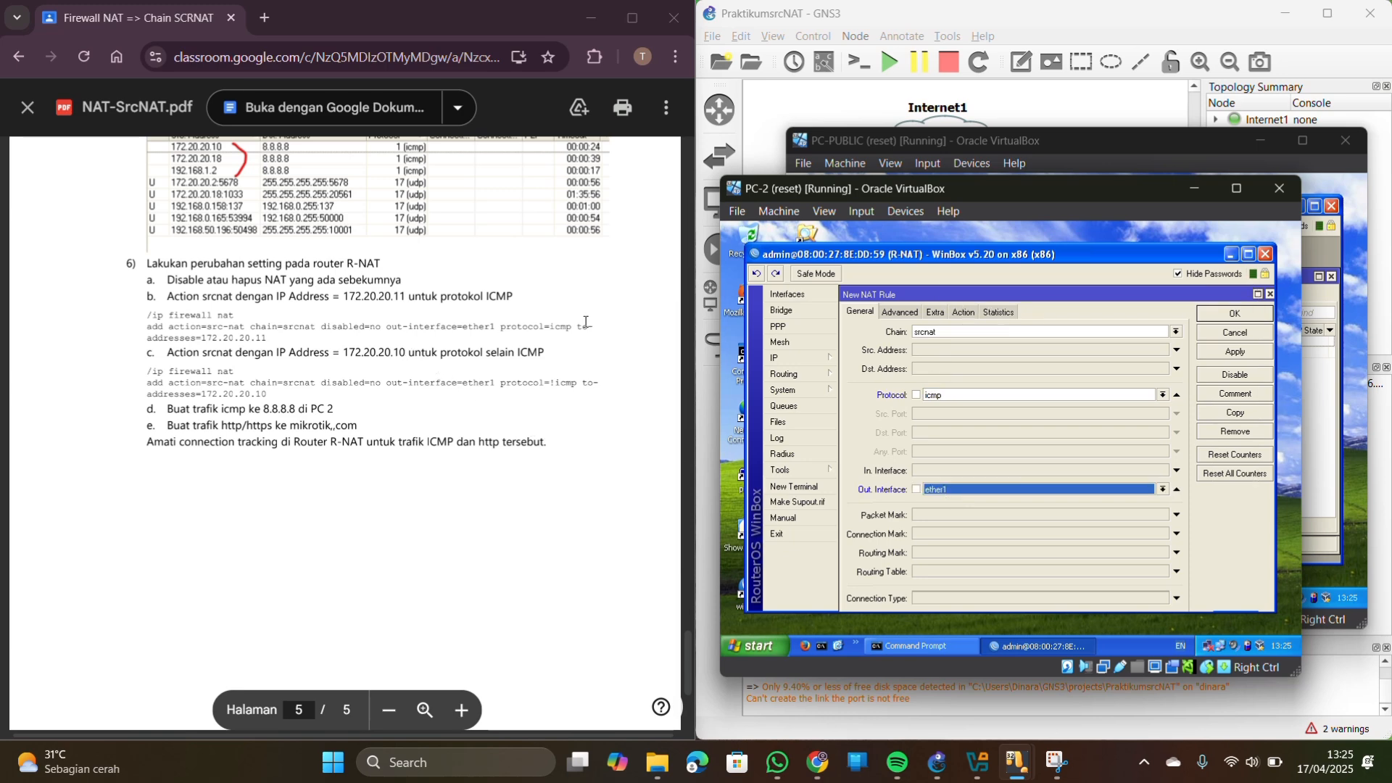
left_click(1231, 316)
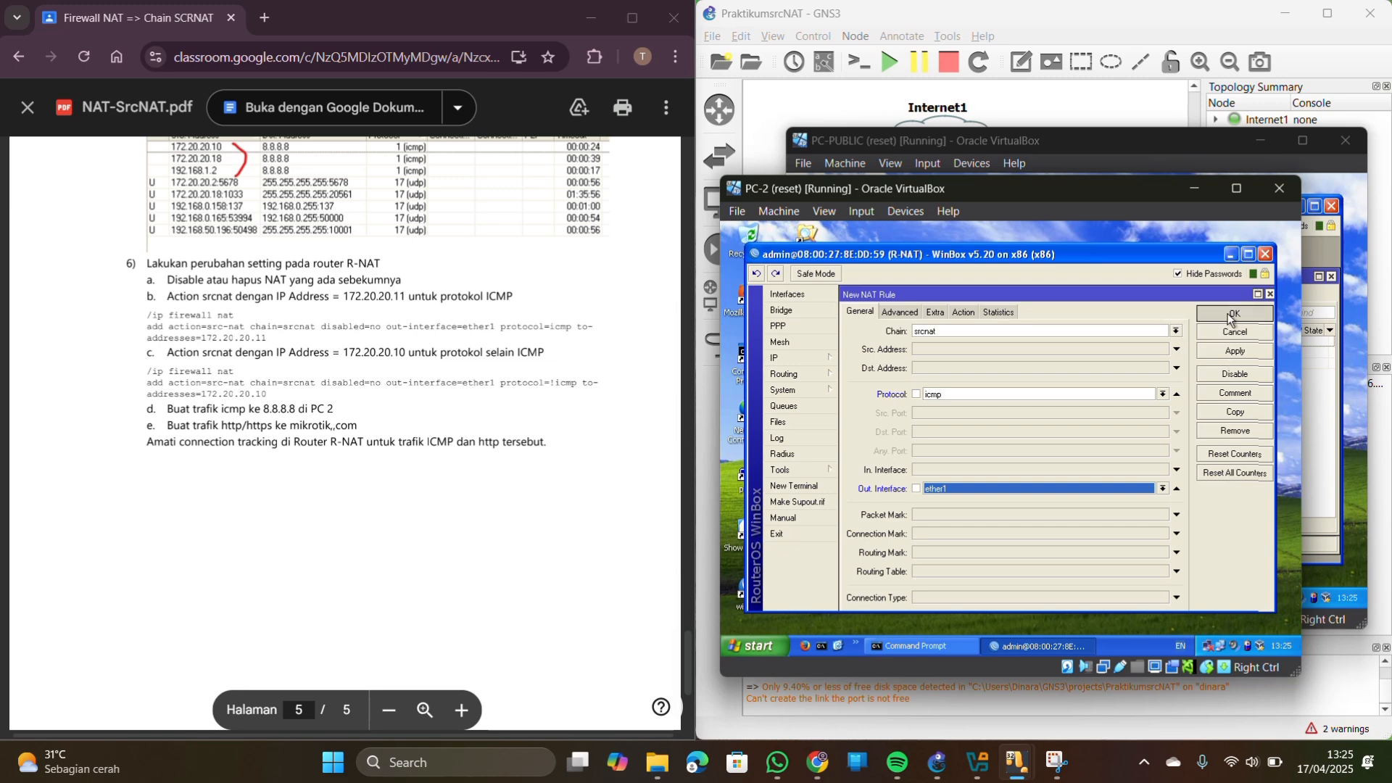
Start a second srcnat rule matching every protocol except icmp, with out-interface ether1
left_click(850, 361)
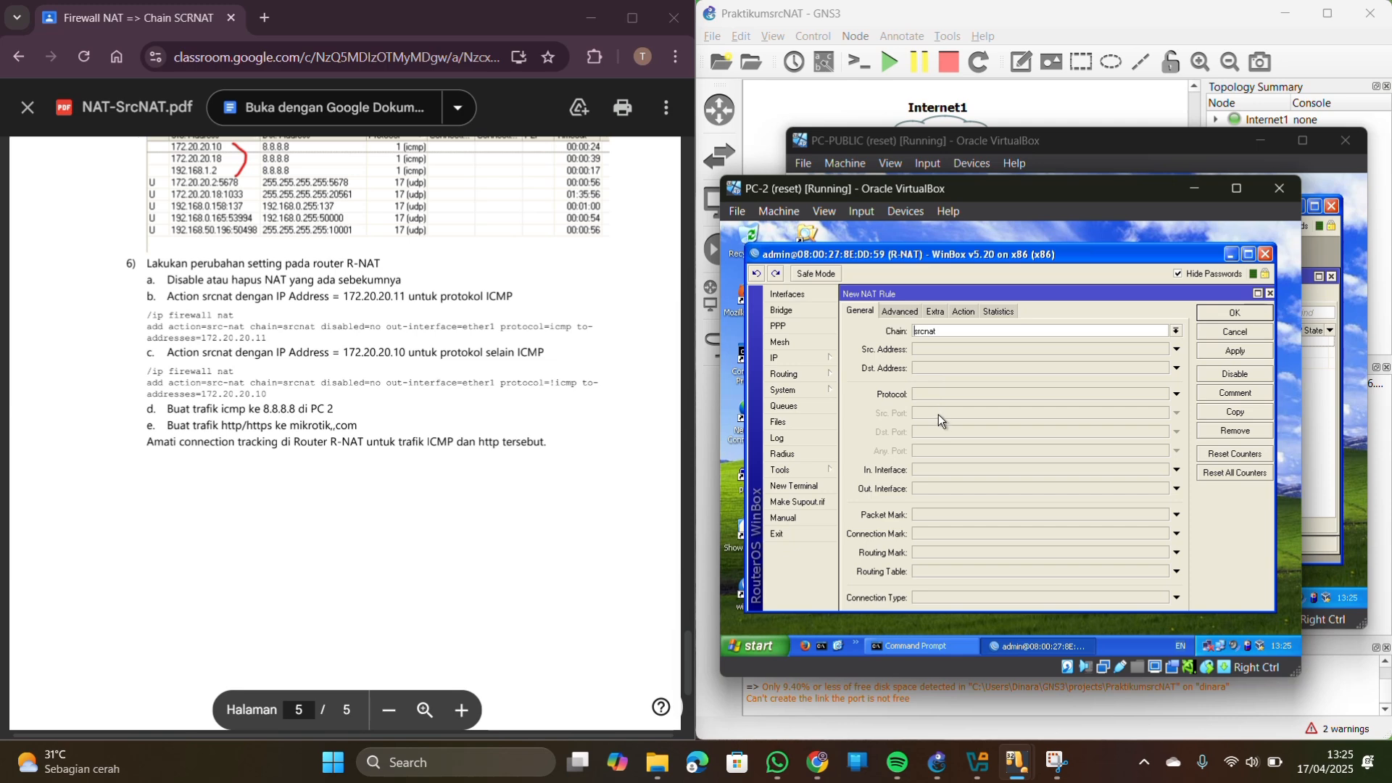
left_click(931, 394)
left_click(1164, 394)
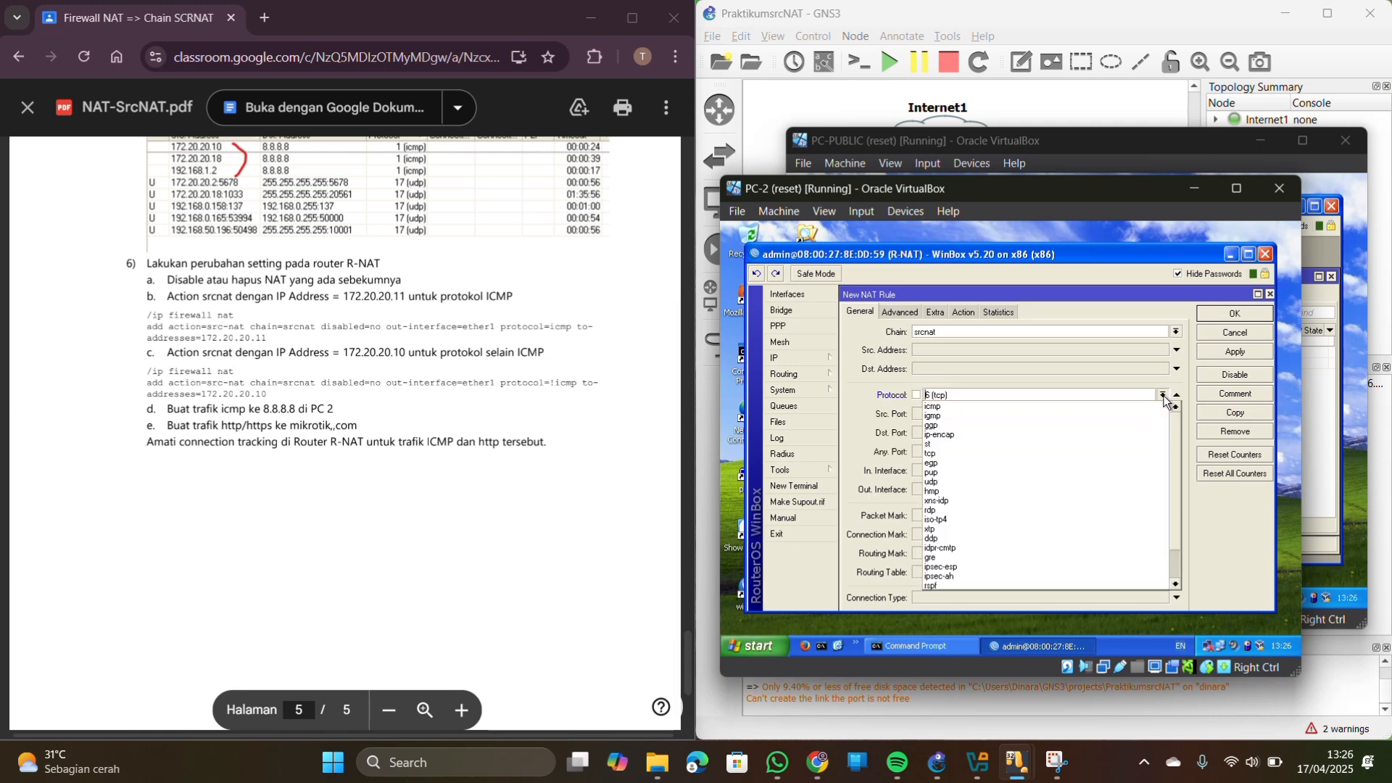
left_click(1012, 405)
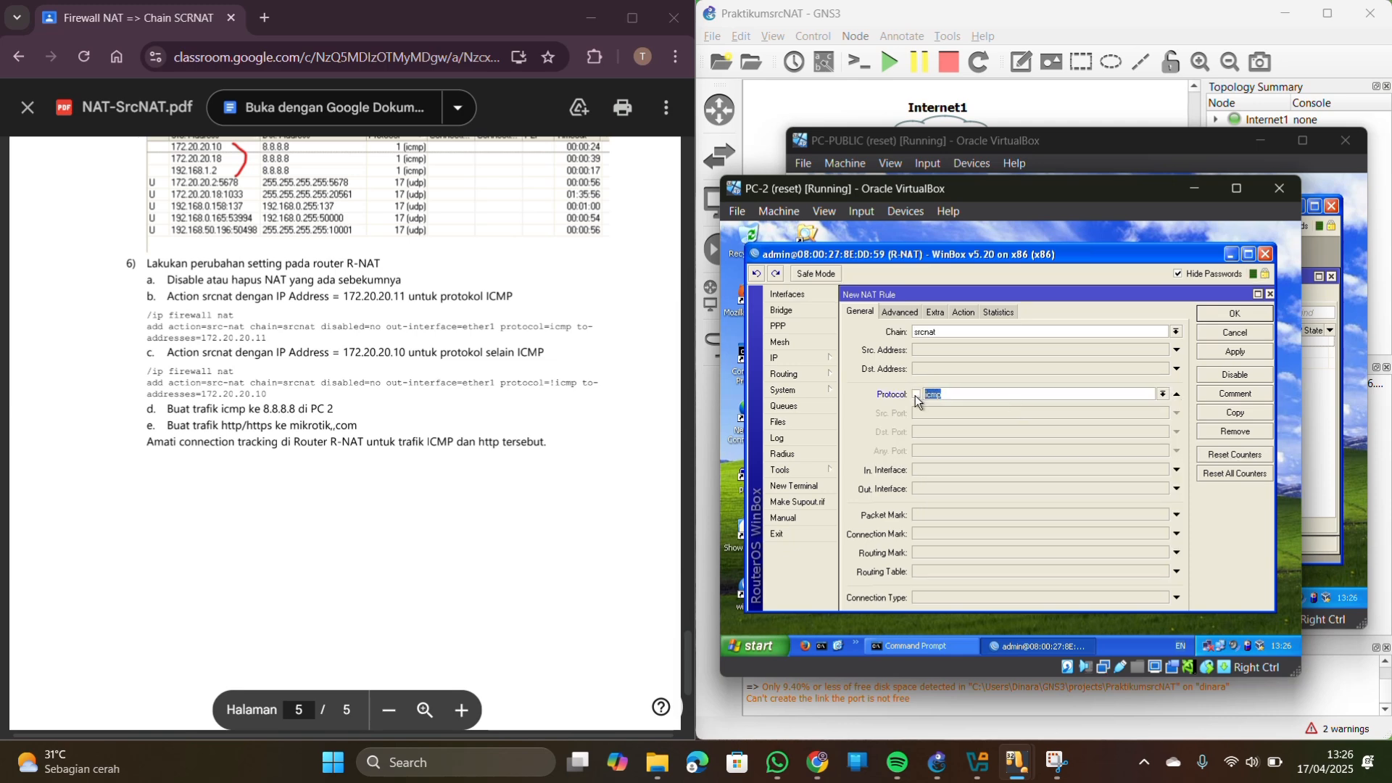
left_click(917, 395)
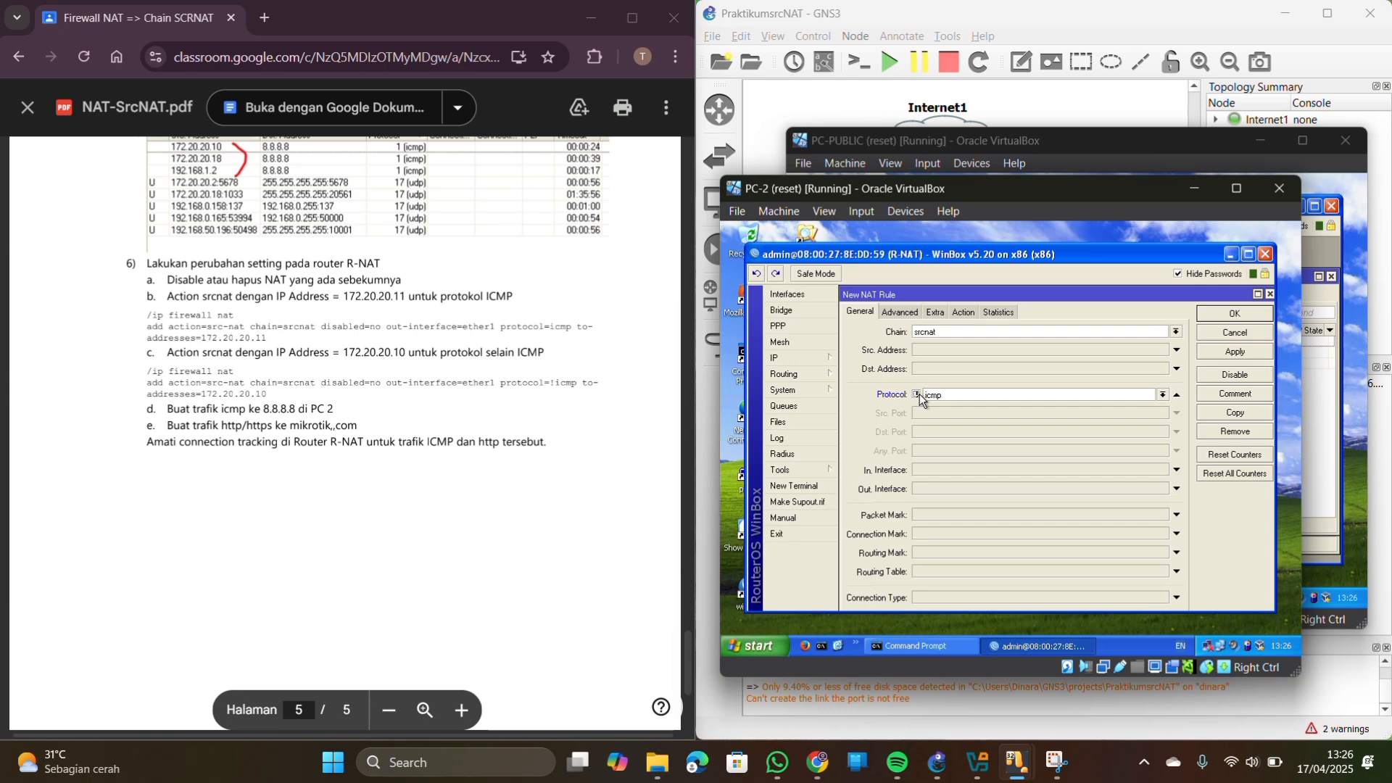
left_click(938, 490)
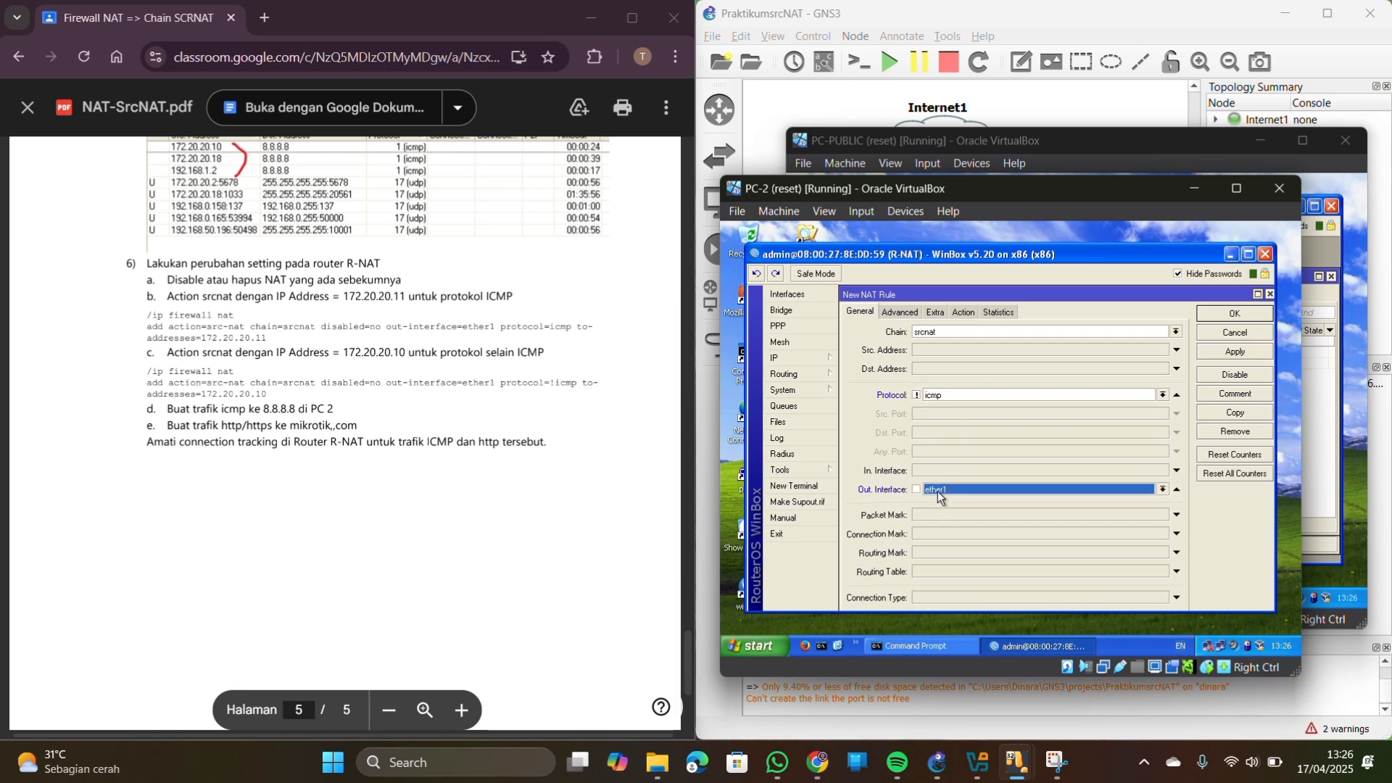
Set the non-ICMP rule's action to src-nat with to-addresses 172.20.20.10, save it and shift the PC-2 window aside
left_click(966, 313)
left_click(968, 330)
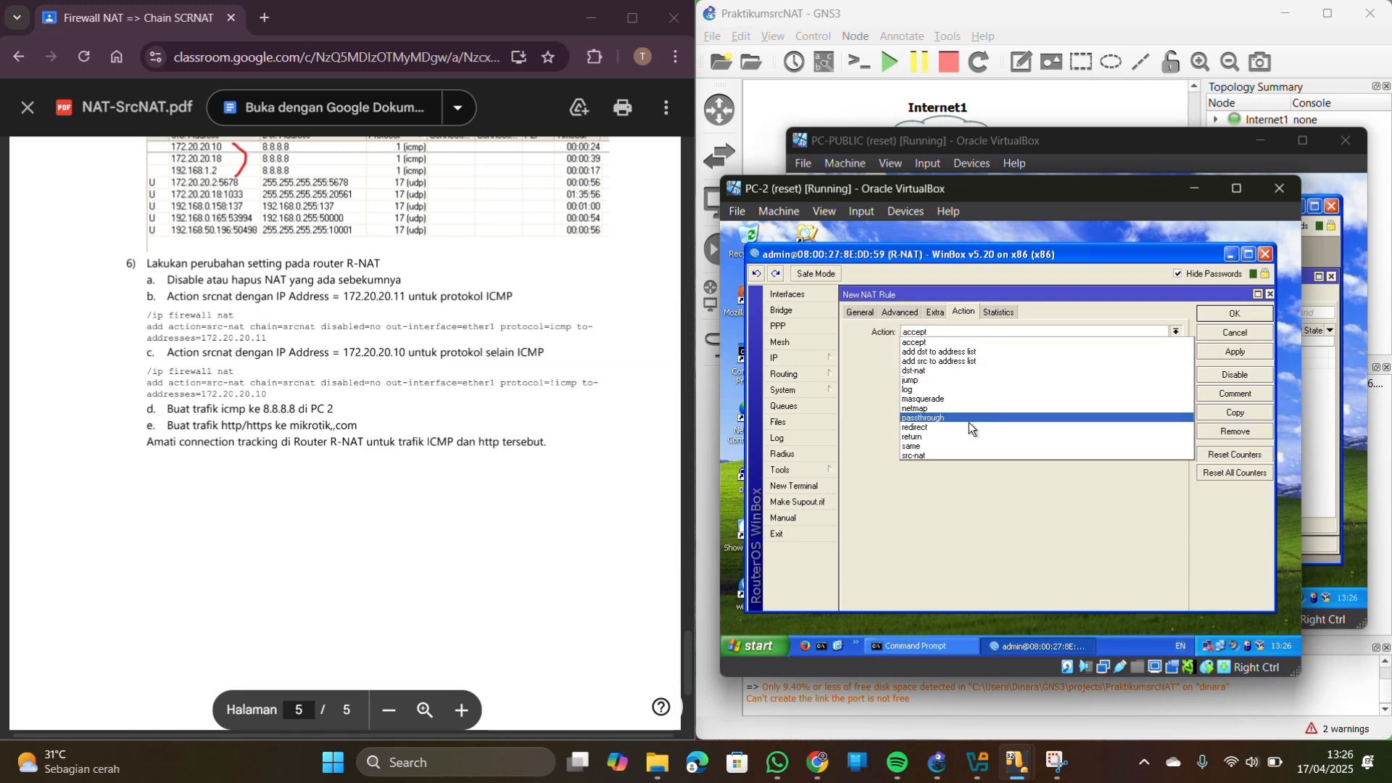
left_click(972, 462)
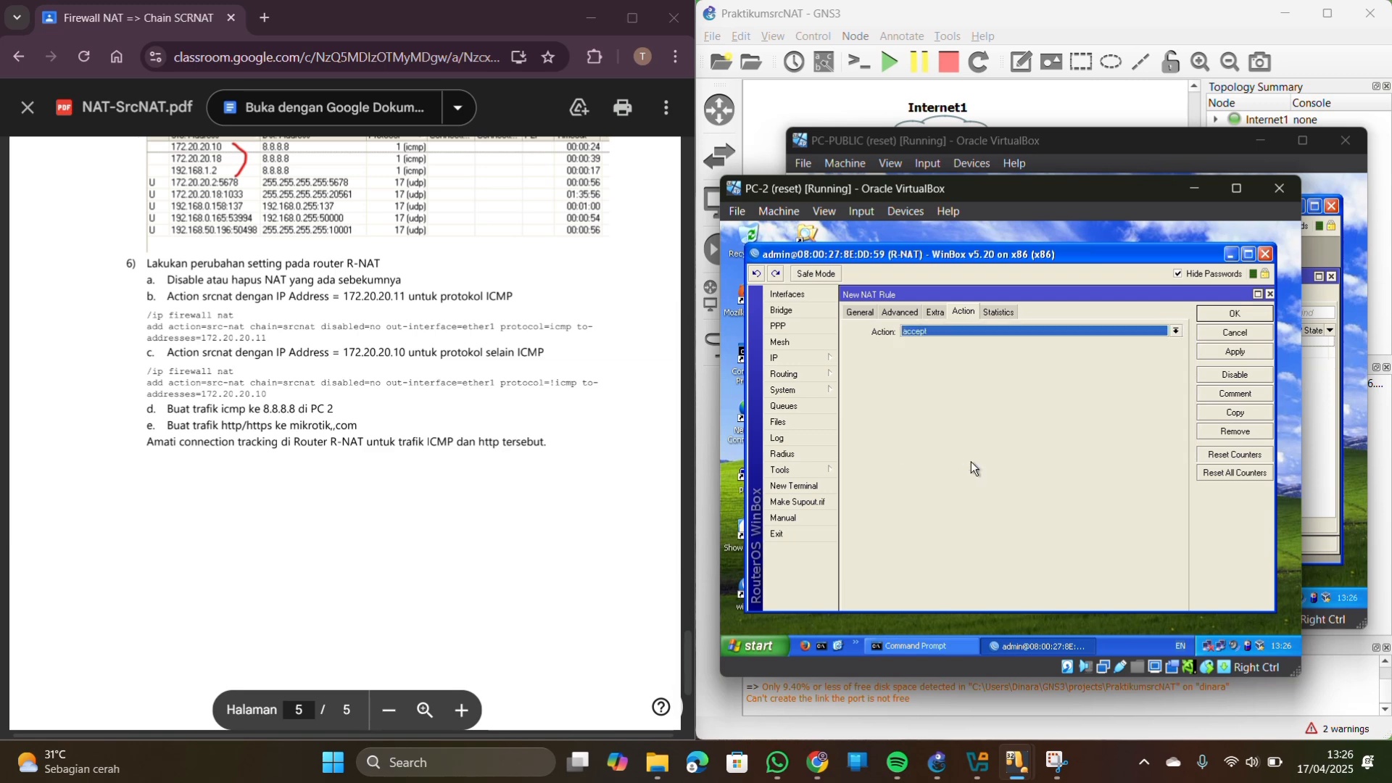
left_click(937, 333)
left_click(919, 456)
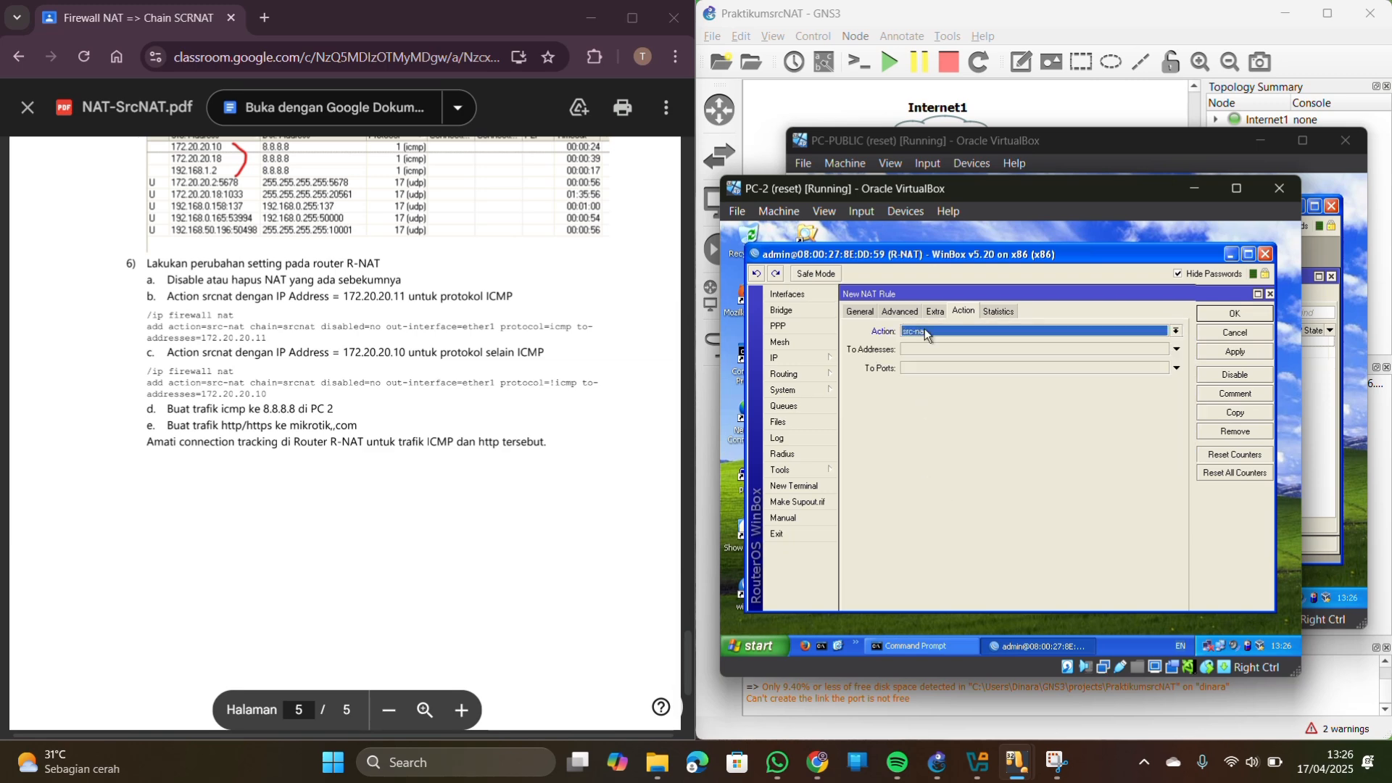
left_click(929, 350)
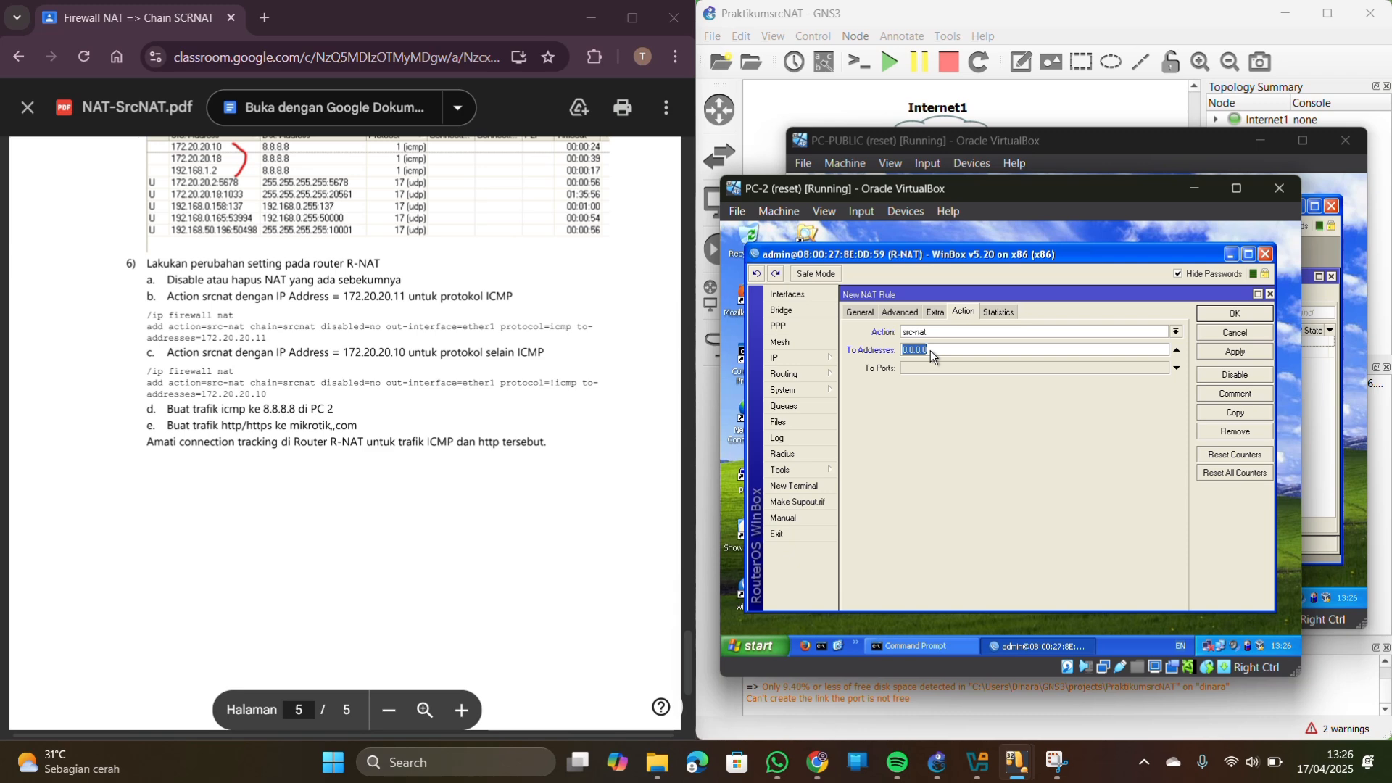
type("172.20.20")
left_click(1221, 316)
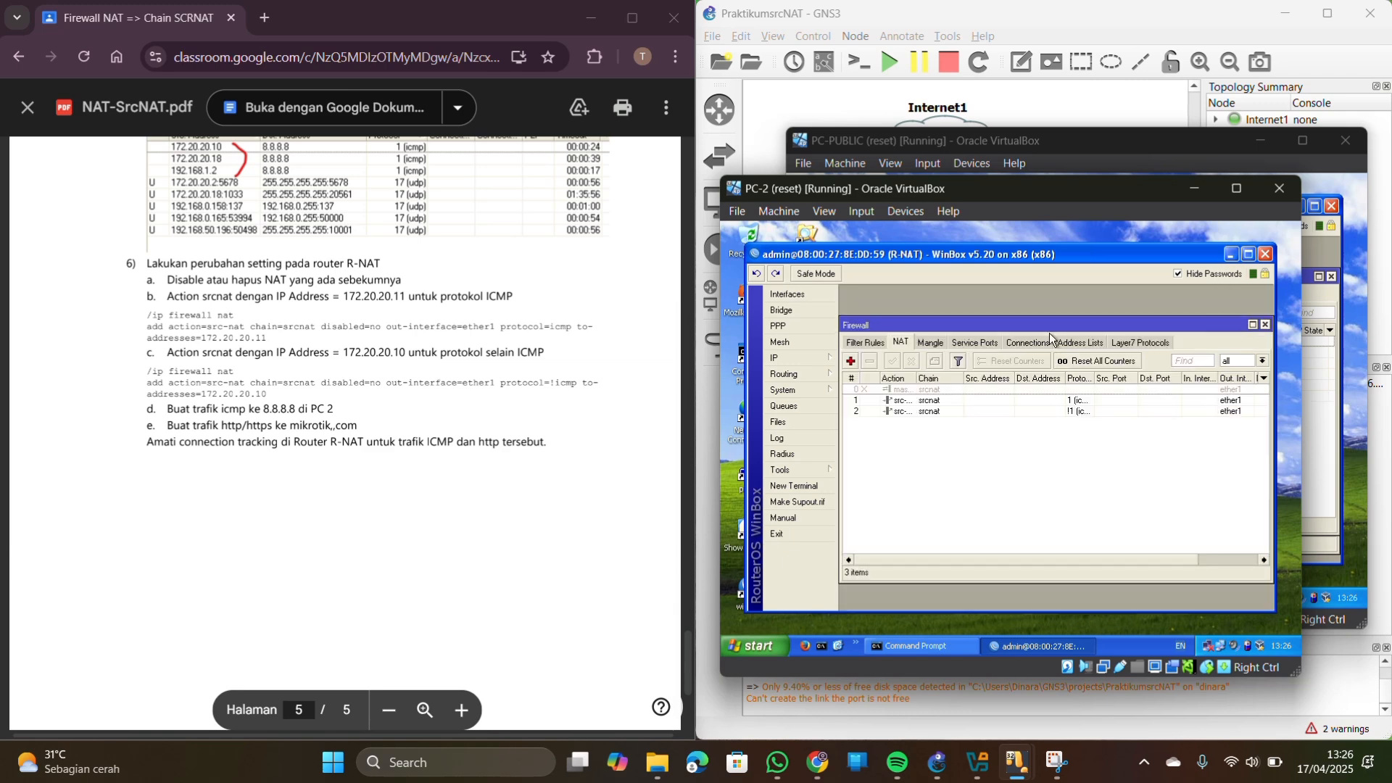
left_click_drag(1078, 189, 1120, 238)
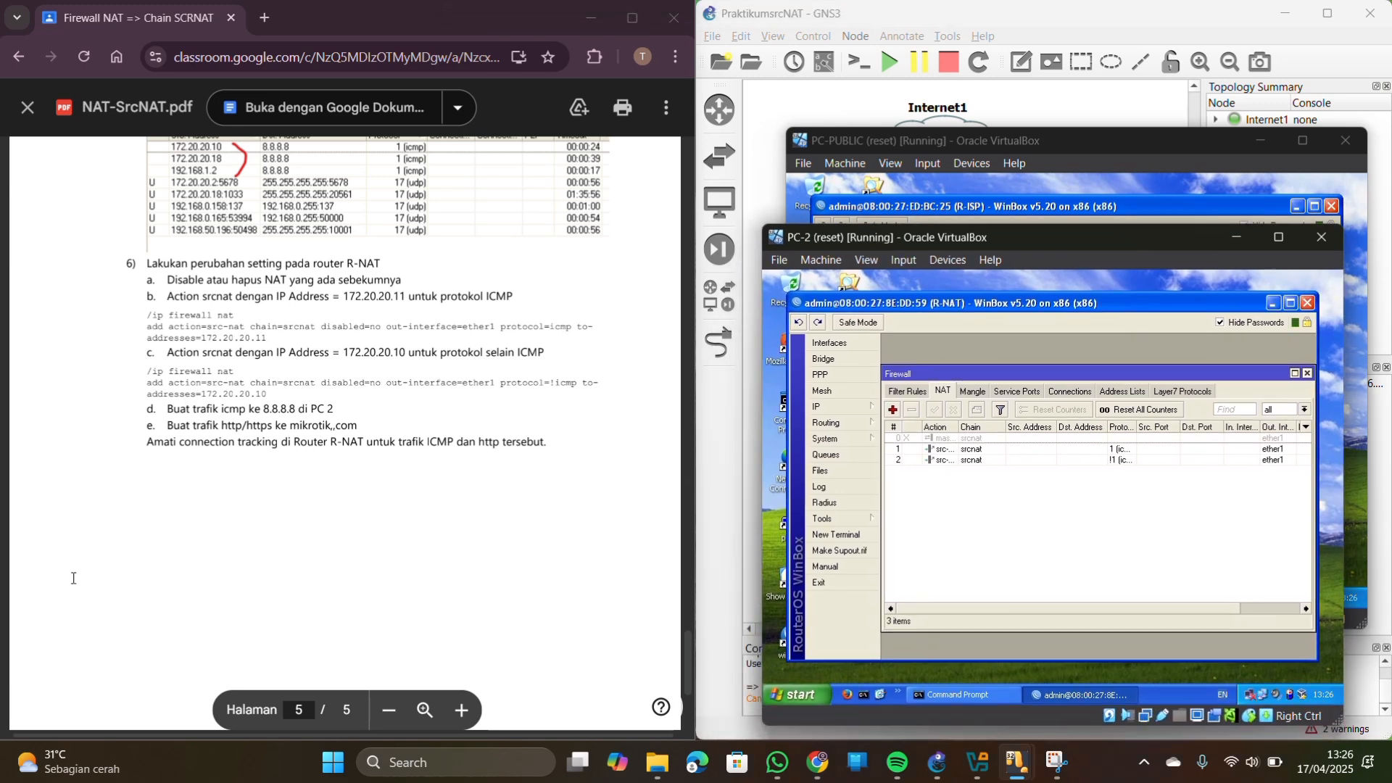
Clear R-NAT's WinBox out of the way on PC-2 and start a continuous ping to 8.8.8.8 from its Command Prompt
left_click_drag(154, 406, 338, 413)
left_click_drag(1121, 233, 541, 189)
left_click(1013, 391)
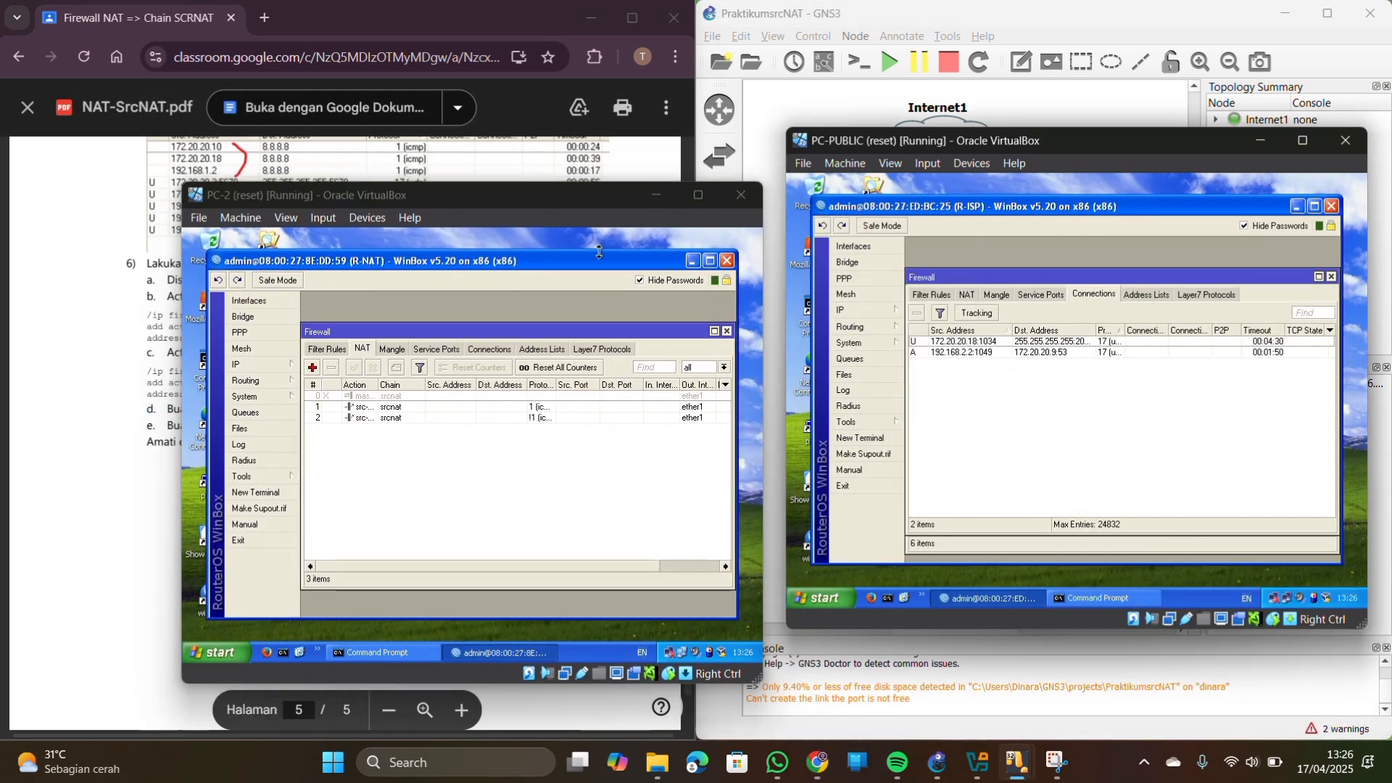
left_click(690, 266)
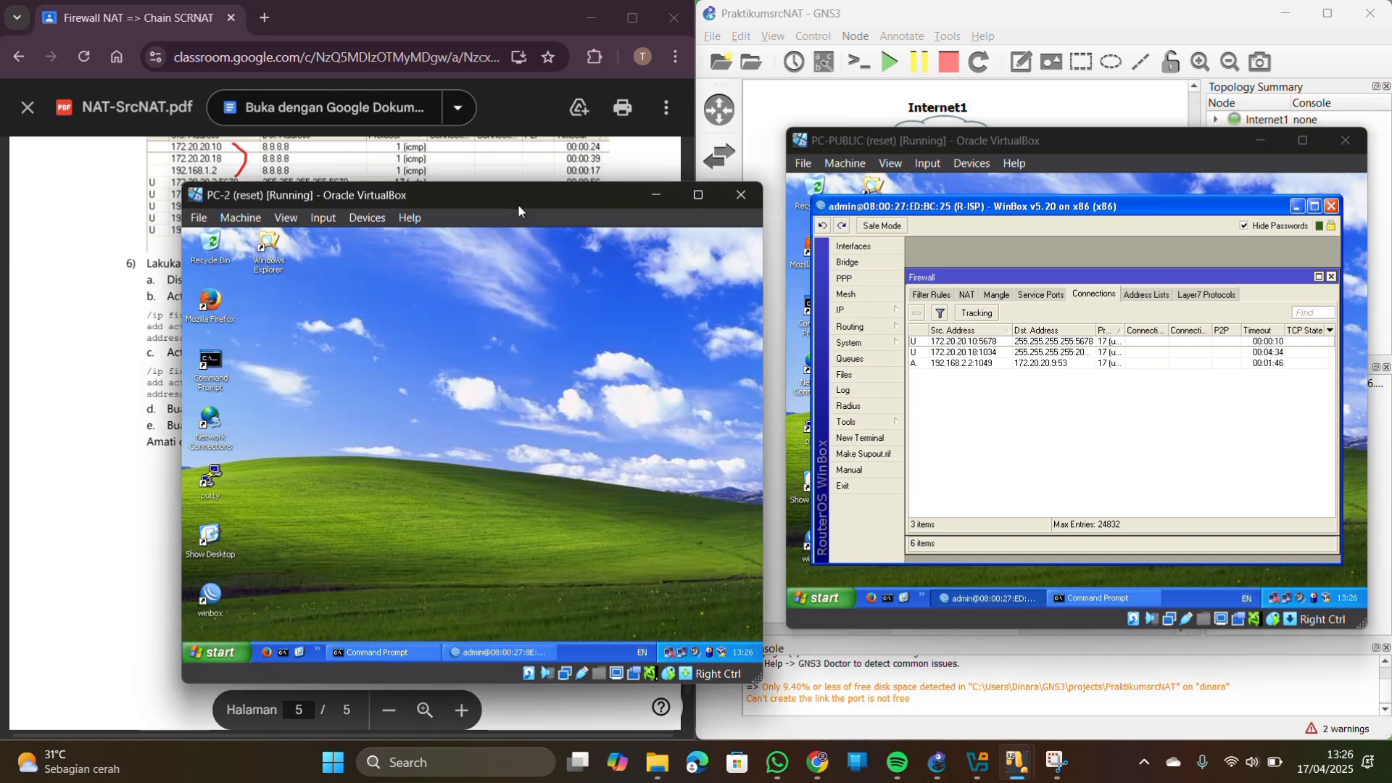
left_click_drag(518, 203, 445, 125)
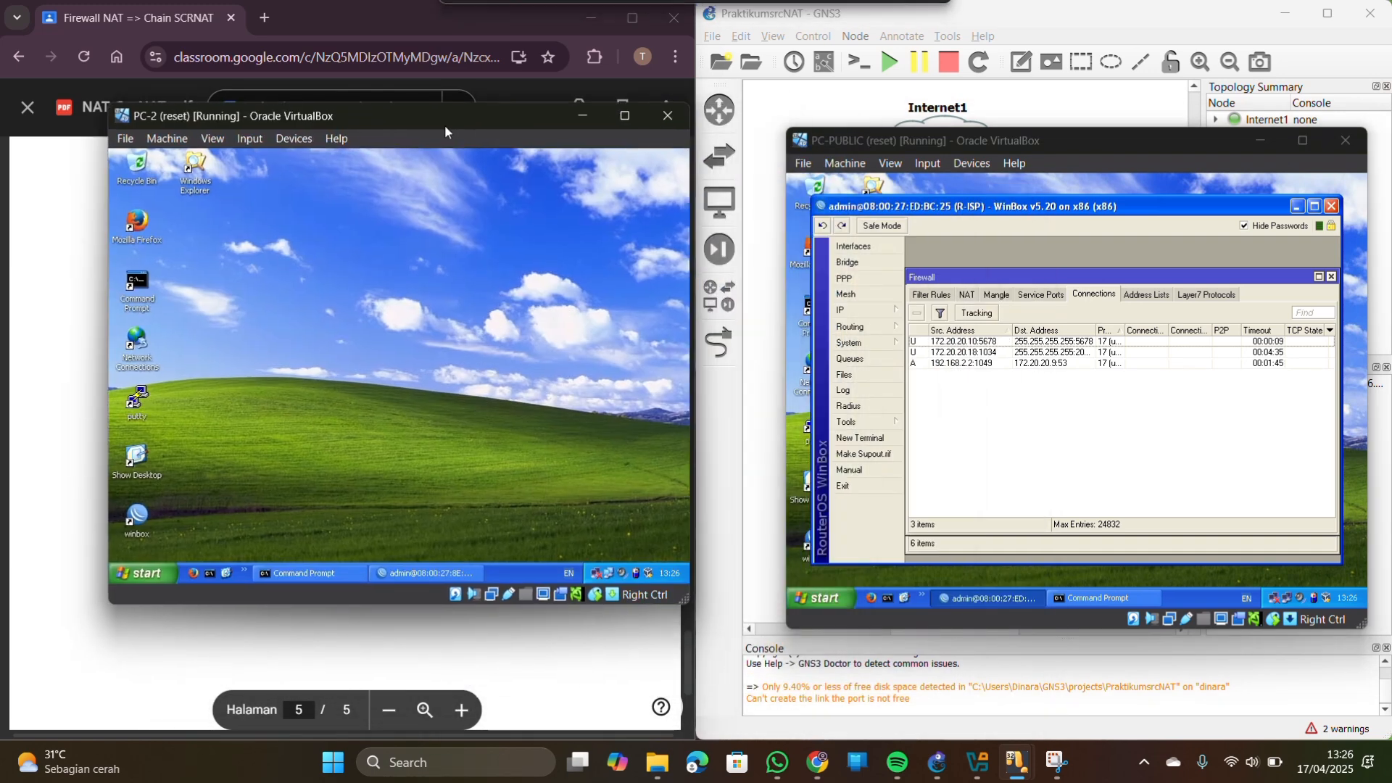
left_click(301, 573)
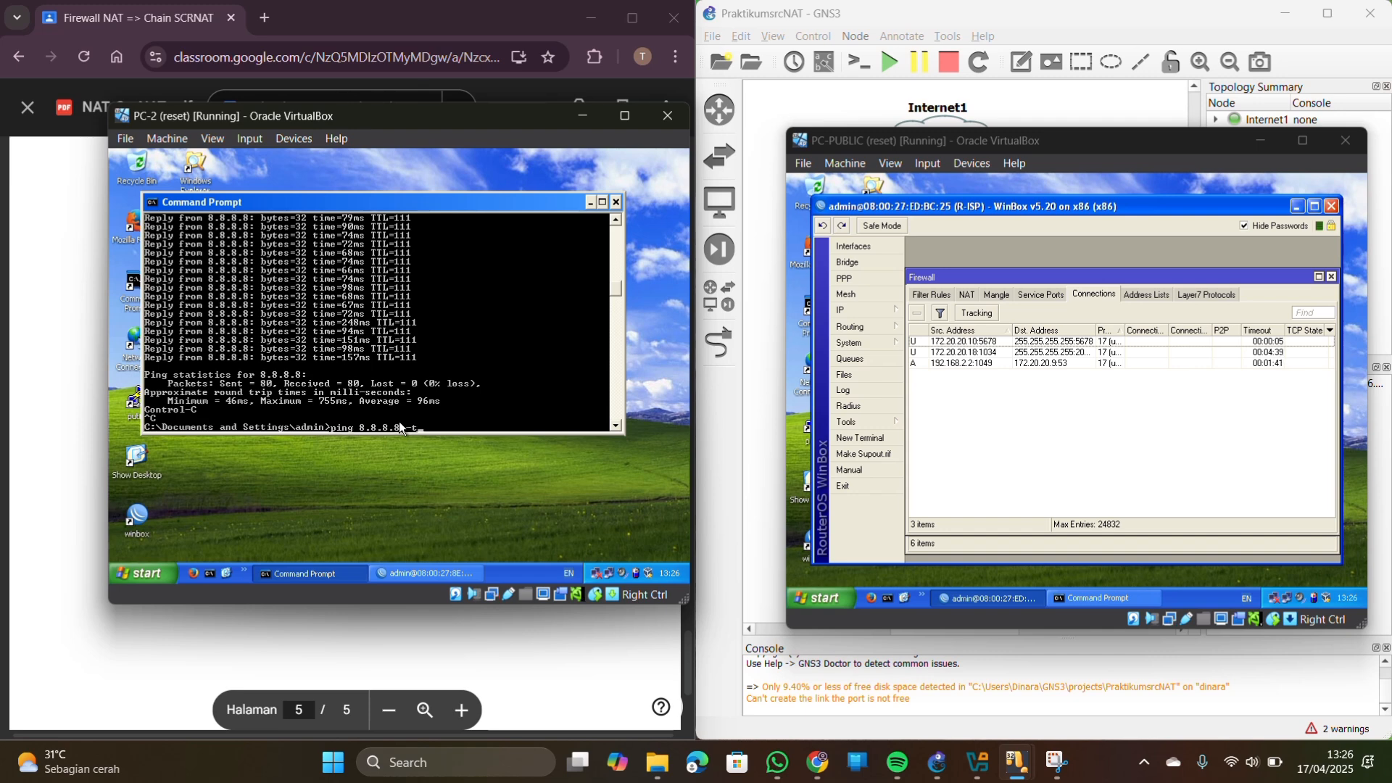
key("Return")
left_click(1024, 415)
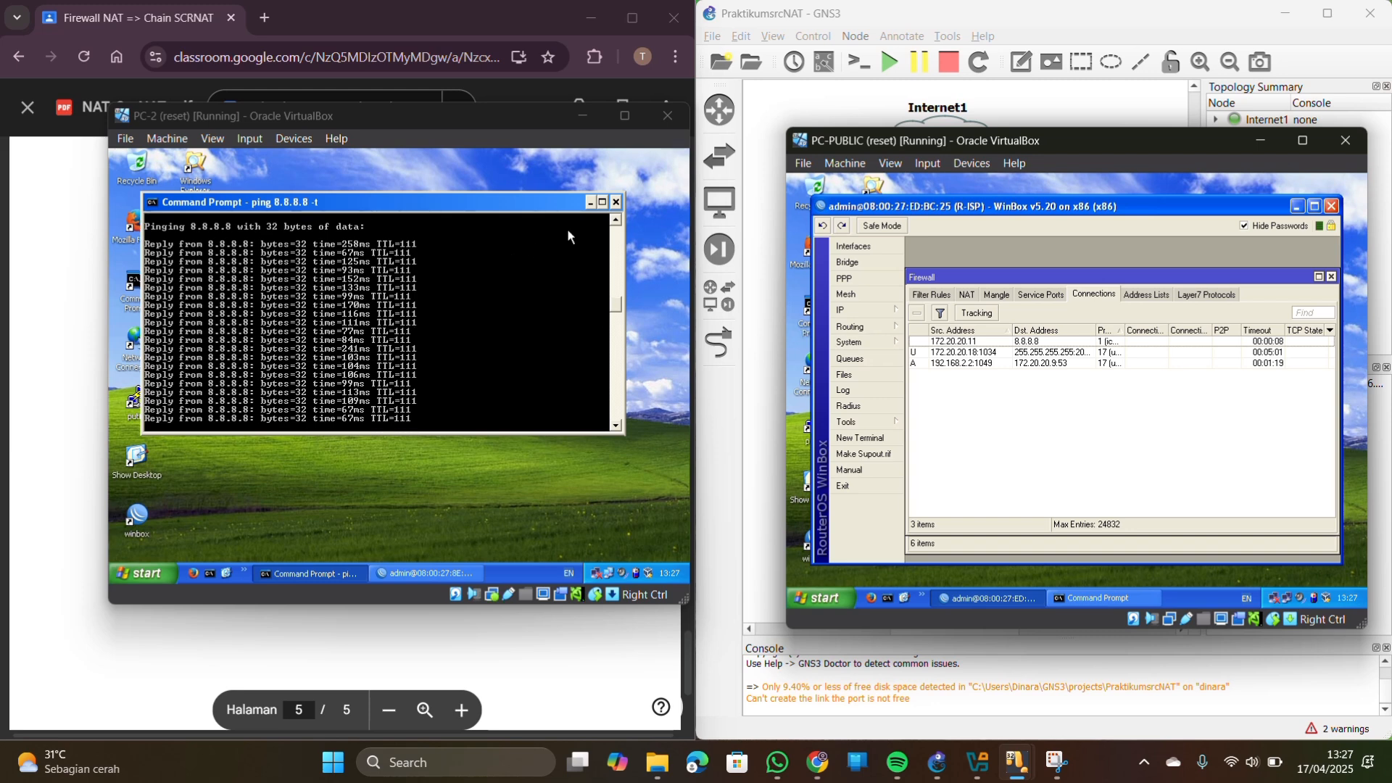
Open mikrotik.com in Firefox on PC-2, keeping the ping running, and move the PC-2 window clear of R-ISP's connection list
left_click_drag(503, 116, 904, 180)
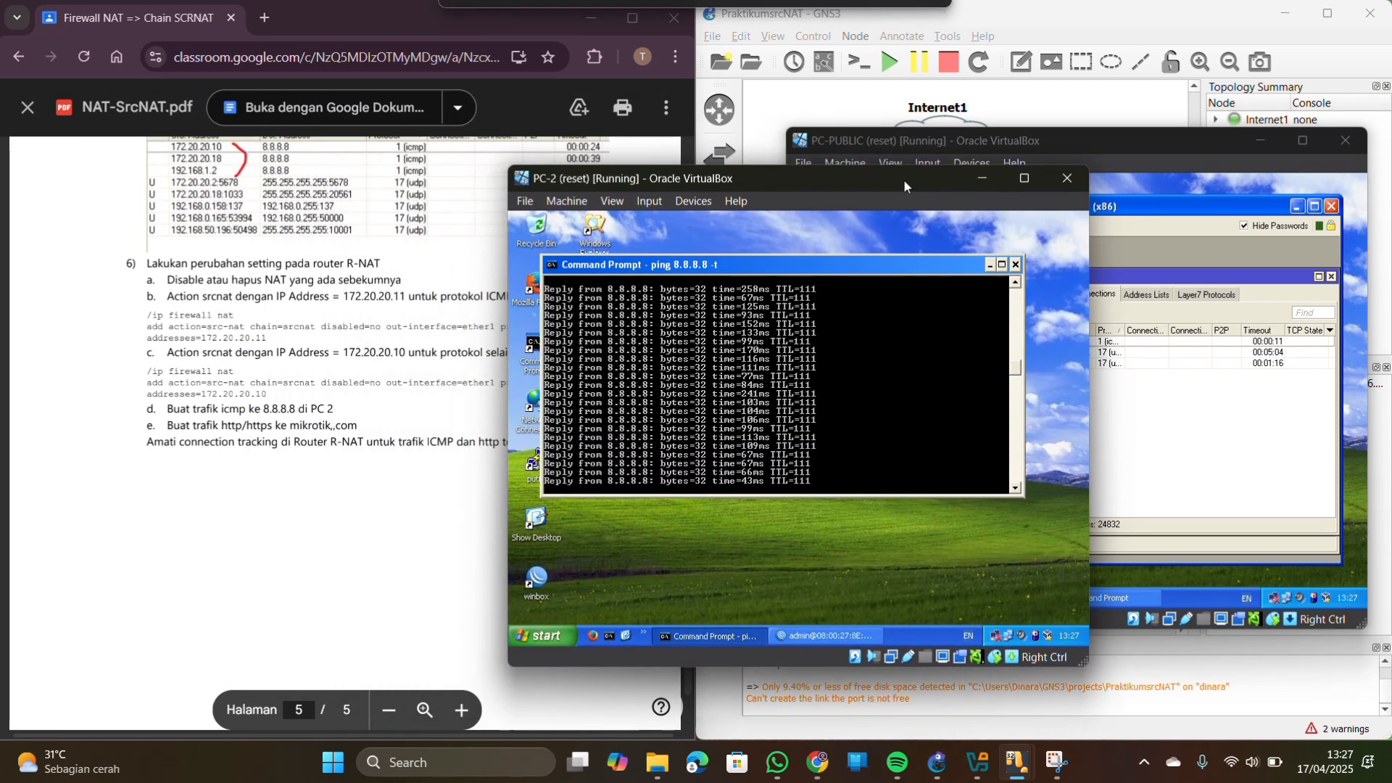
left_click(990, 264)
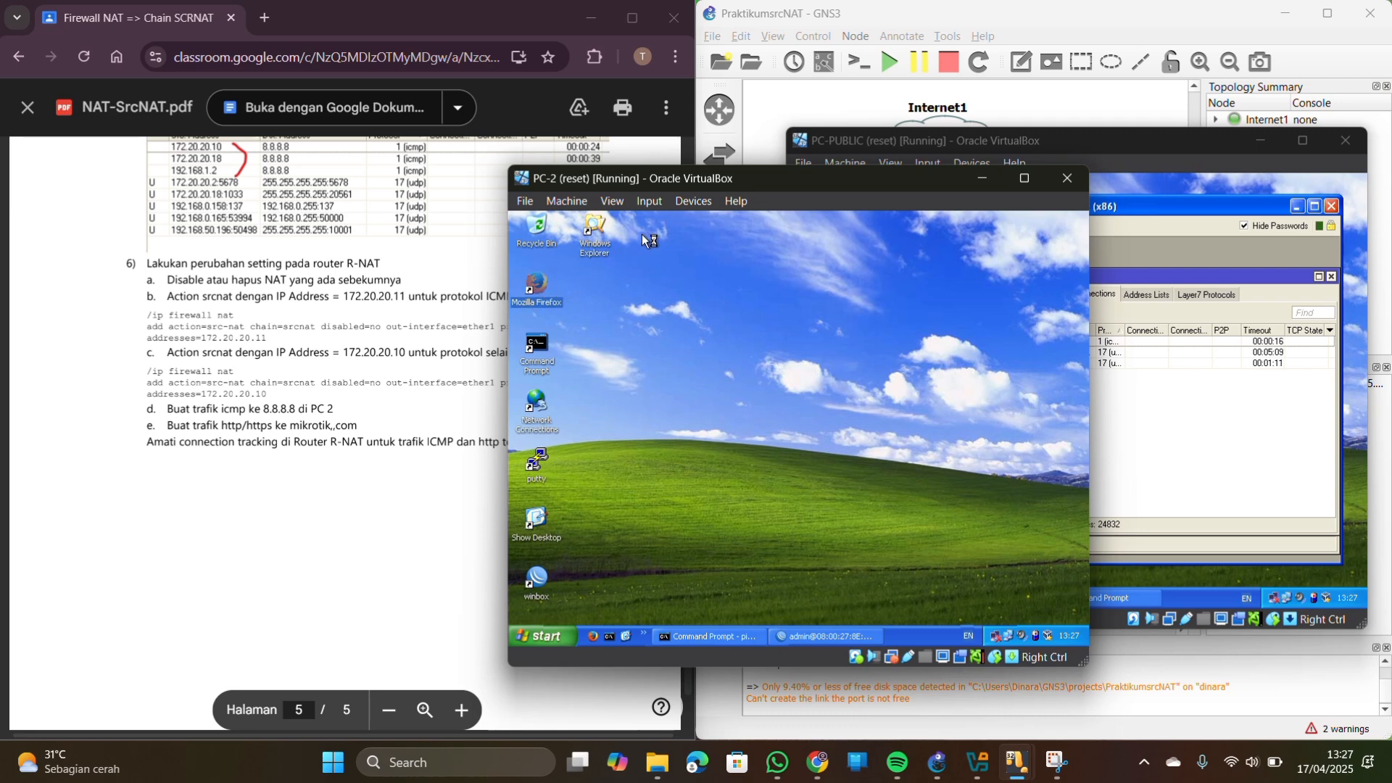
key("Return")
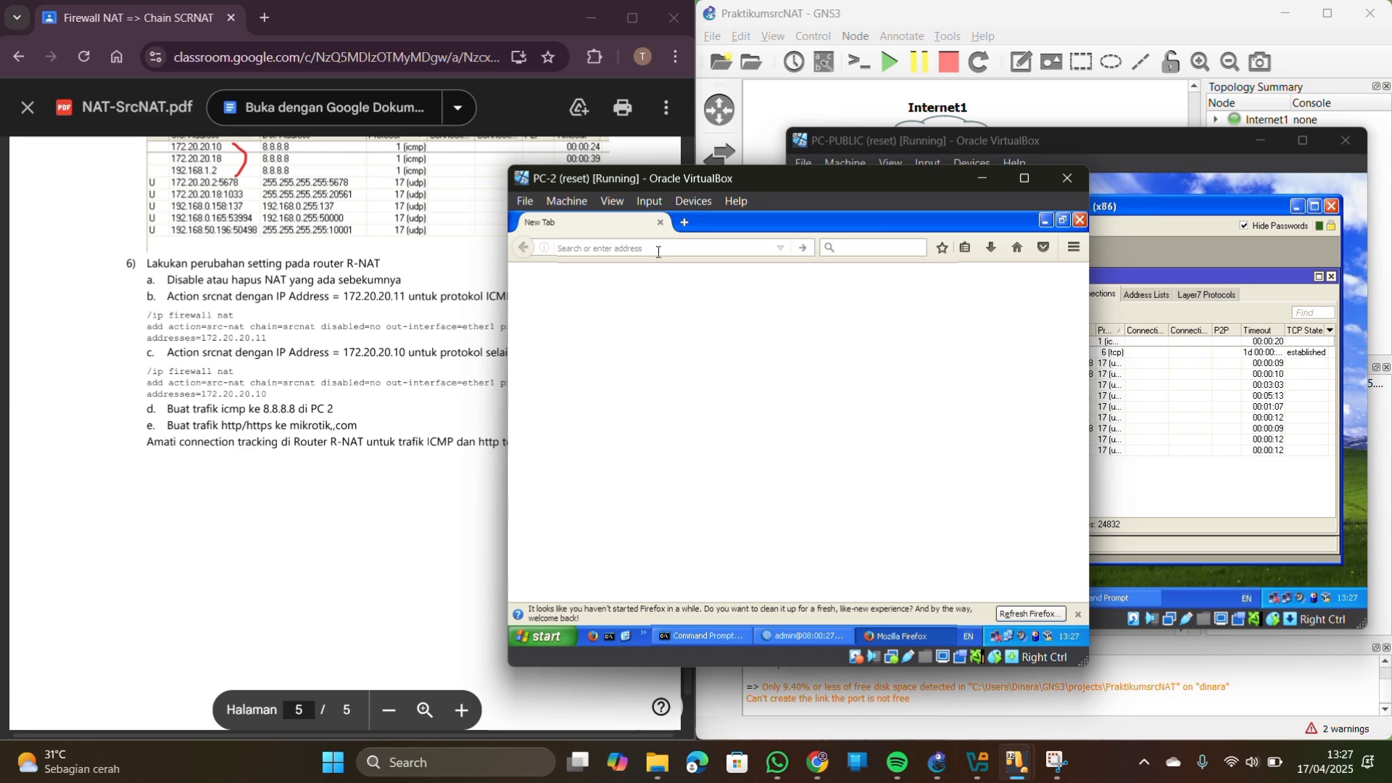
type("mikrotik.")
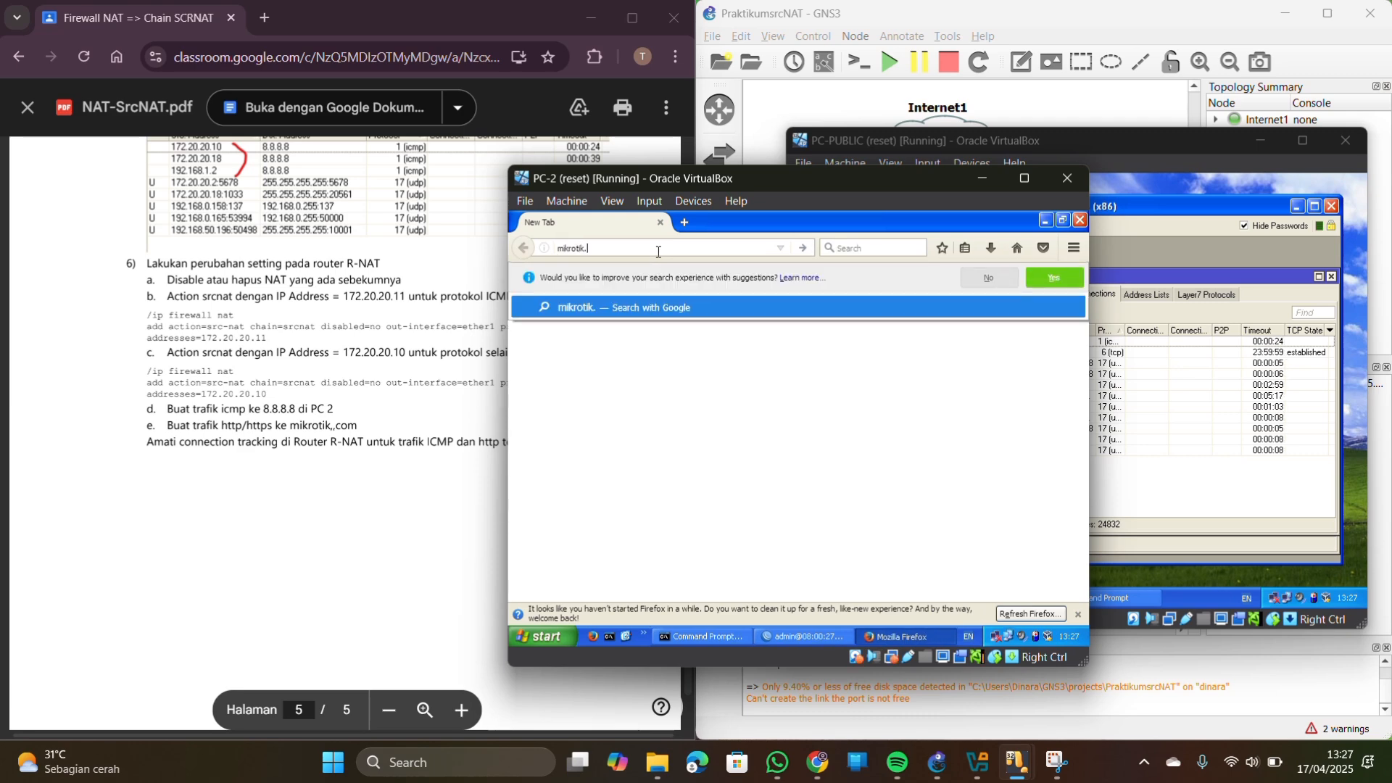
type("com")
key("Return")
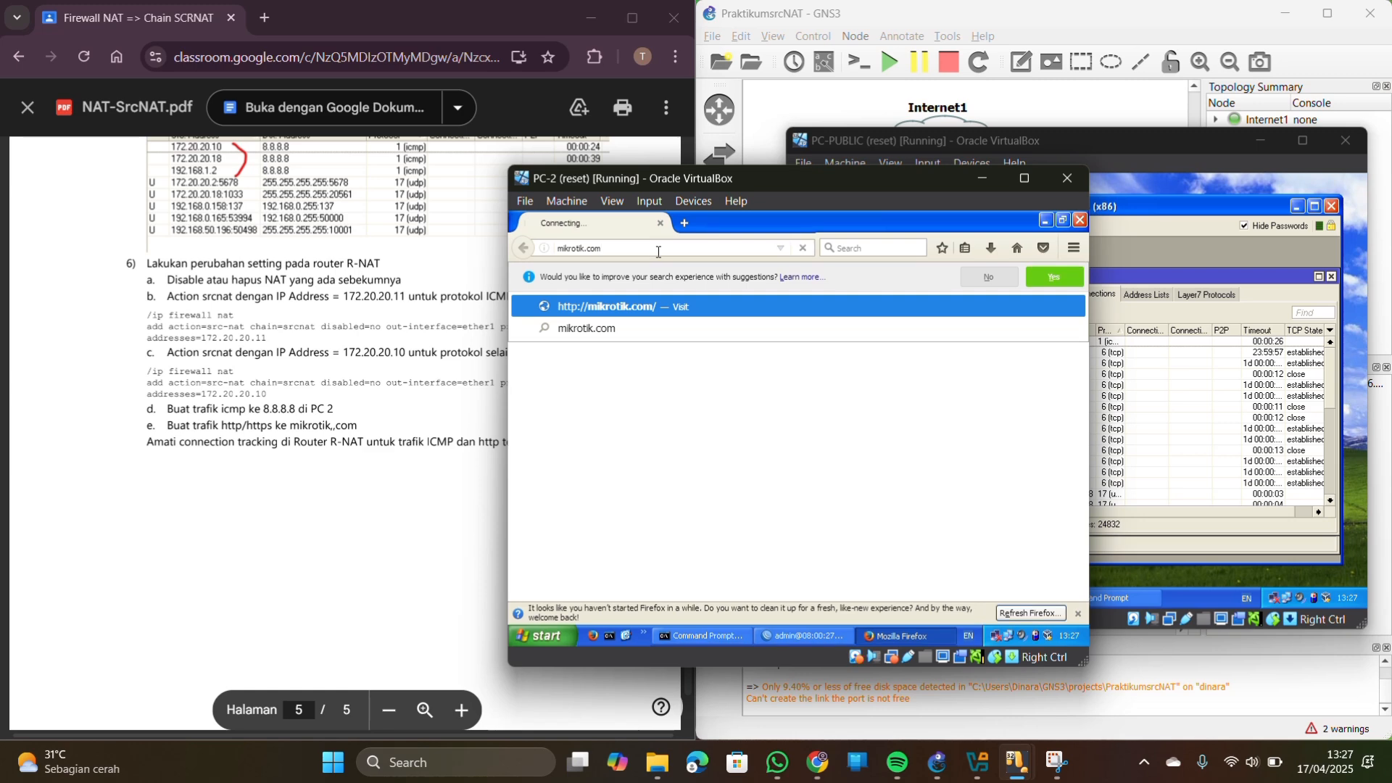
left_click_drag(817, 178, 380, 197)
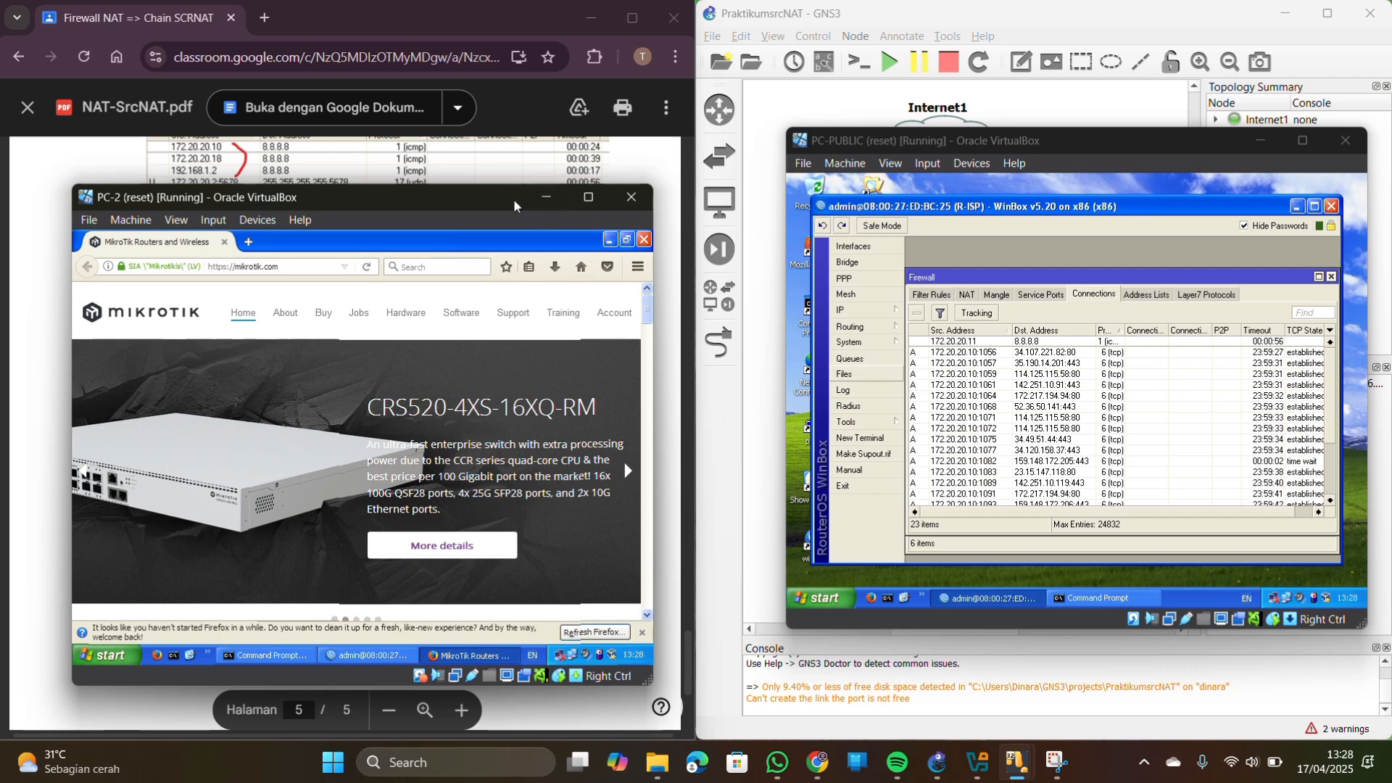
mouse_move(472, 196)
left_mouse_down()
mouse_move(975, 176)
mouse_move(482, 213)
left_mouse_up()
scroll(429, 425, "down", 1)
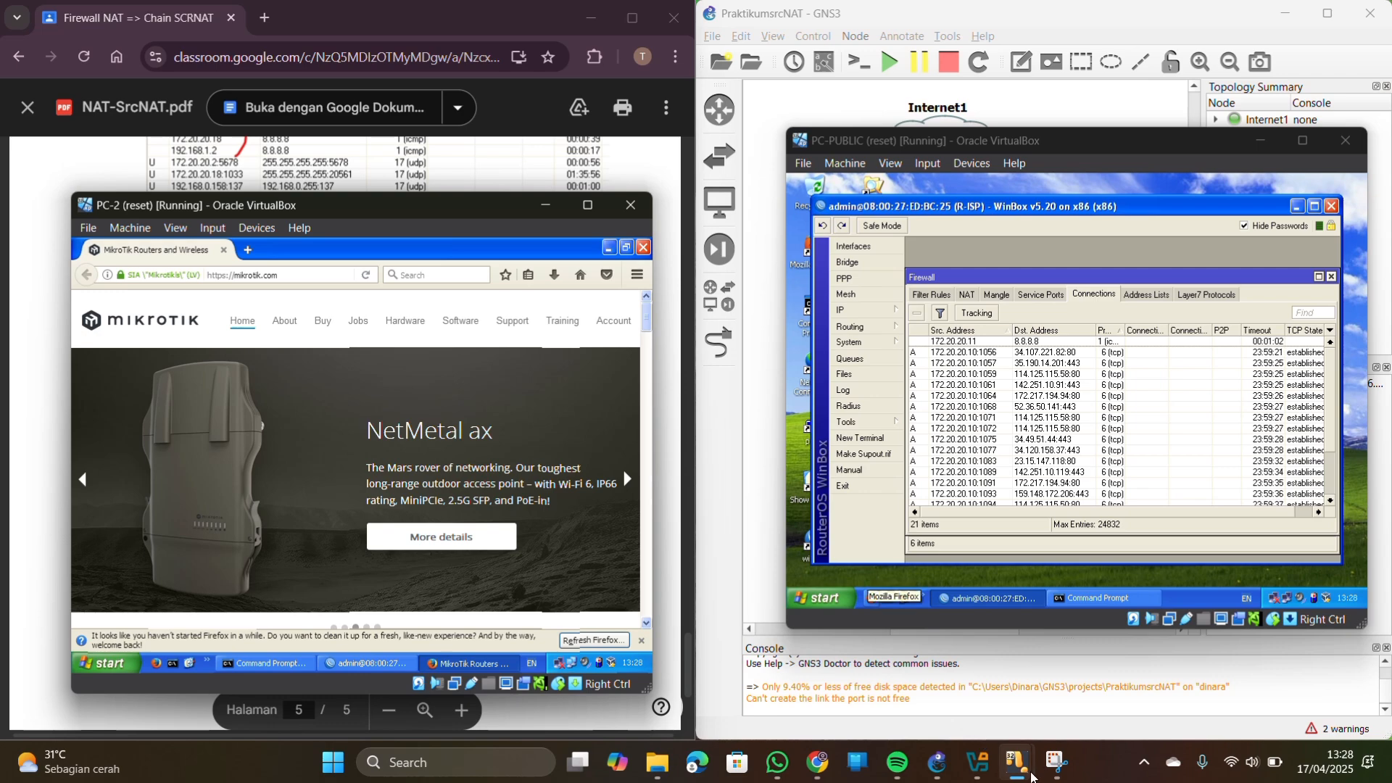
Switch to PC-1 and start a continuous ping to 8.8.8.8 in its Command Prompt
mouse_move(1016, 761)
left_click(884, 664)
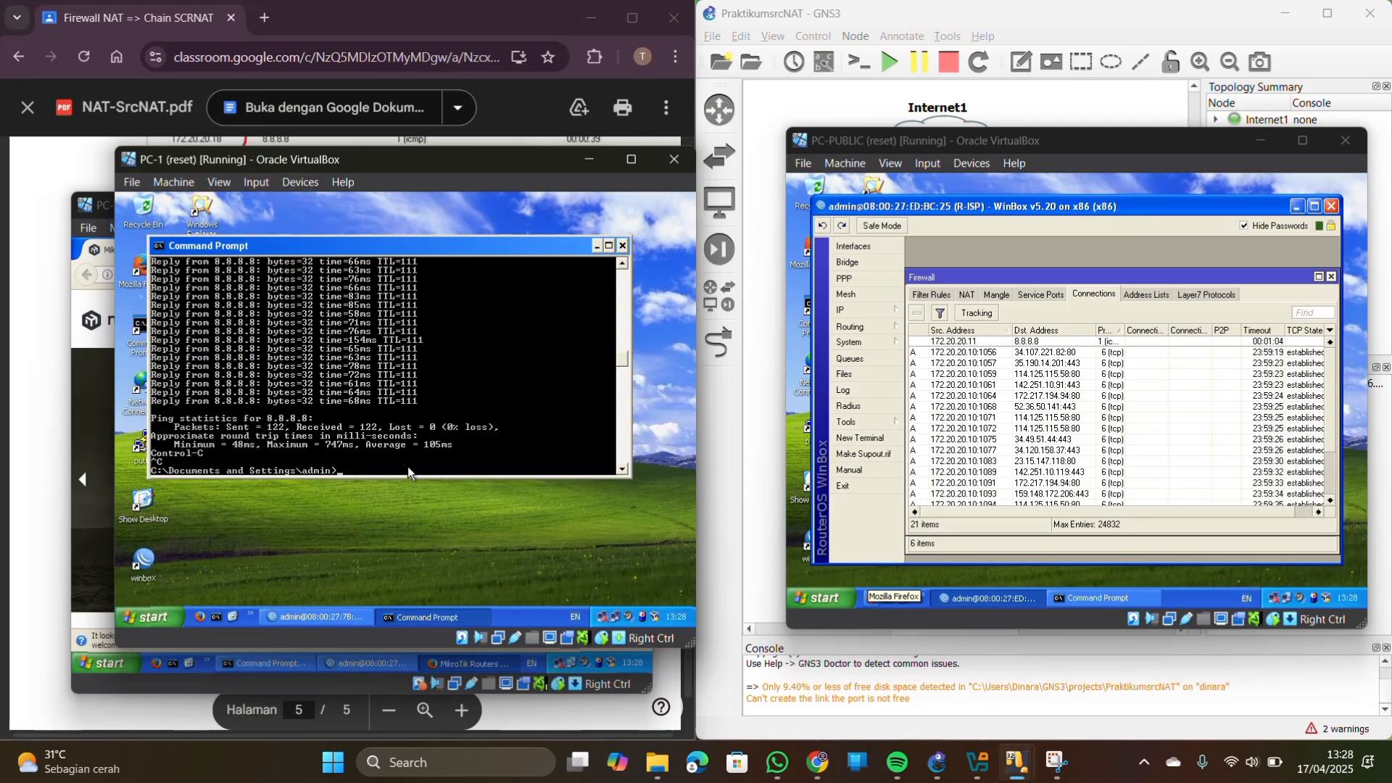
type("ping 8.8.8.8 -t")
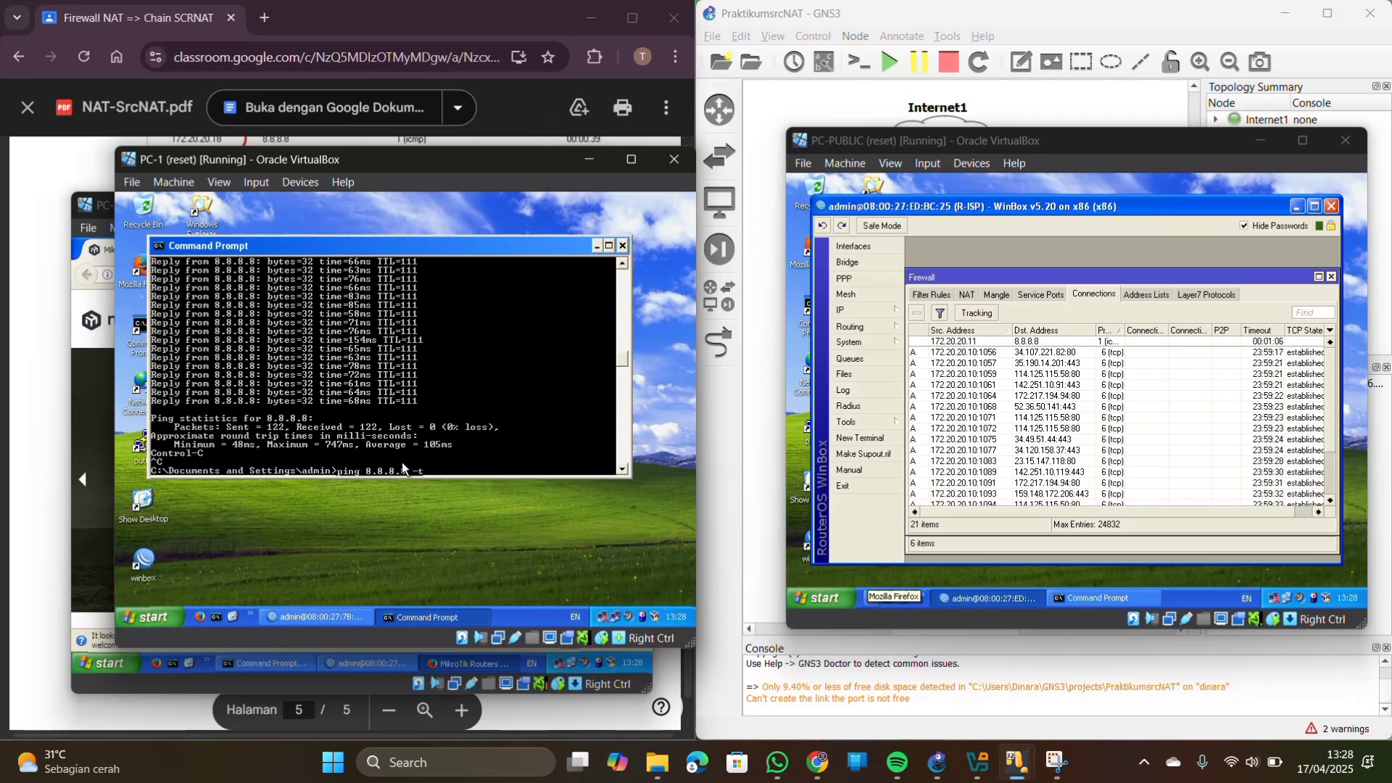
key("Return")
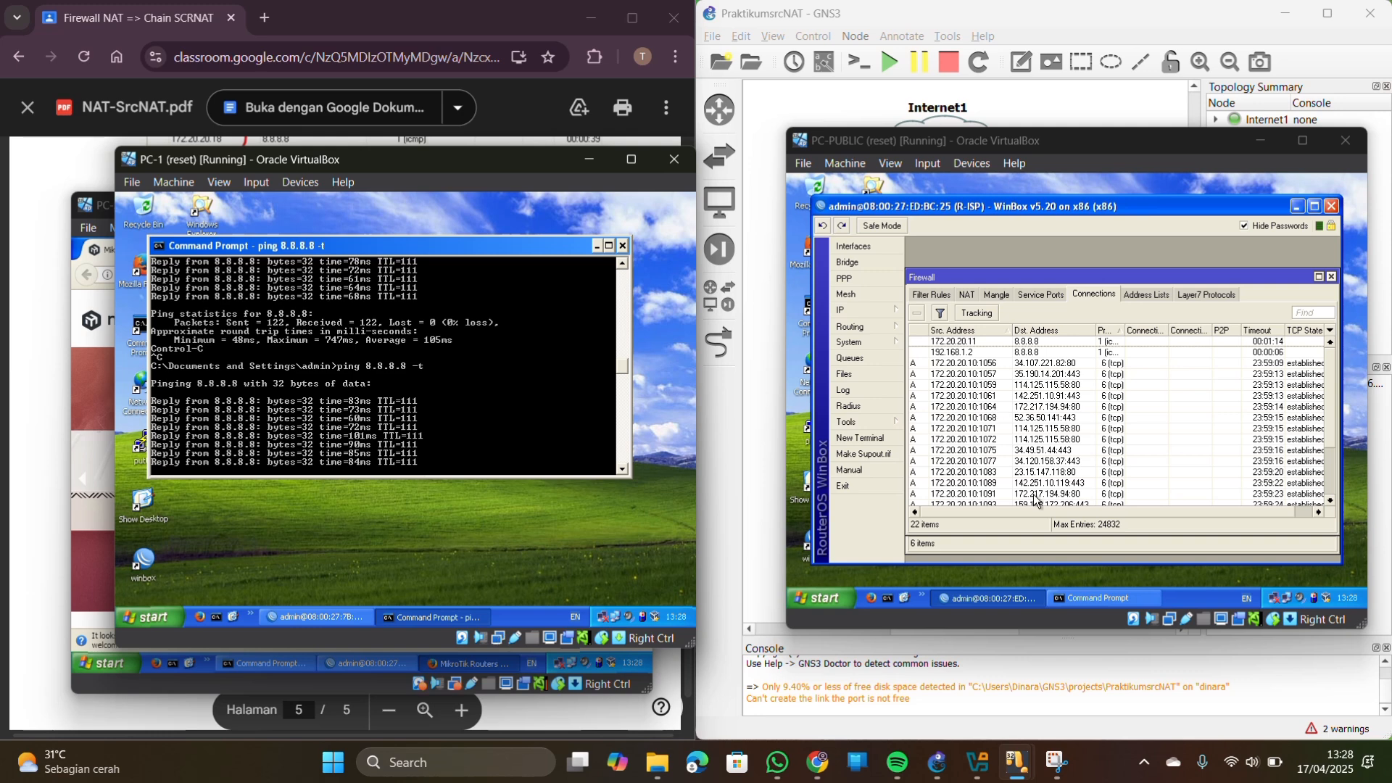
Start a continuous ping to 8.8.8.8 on PC-PUBLIC and minimize its Command Prompt to uncover R-ISP's connection list
left_click(1099, 598)
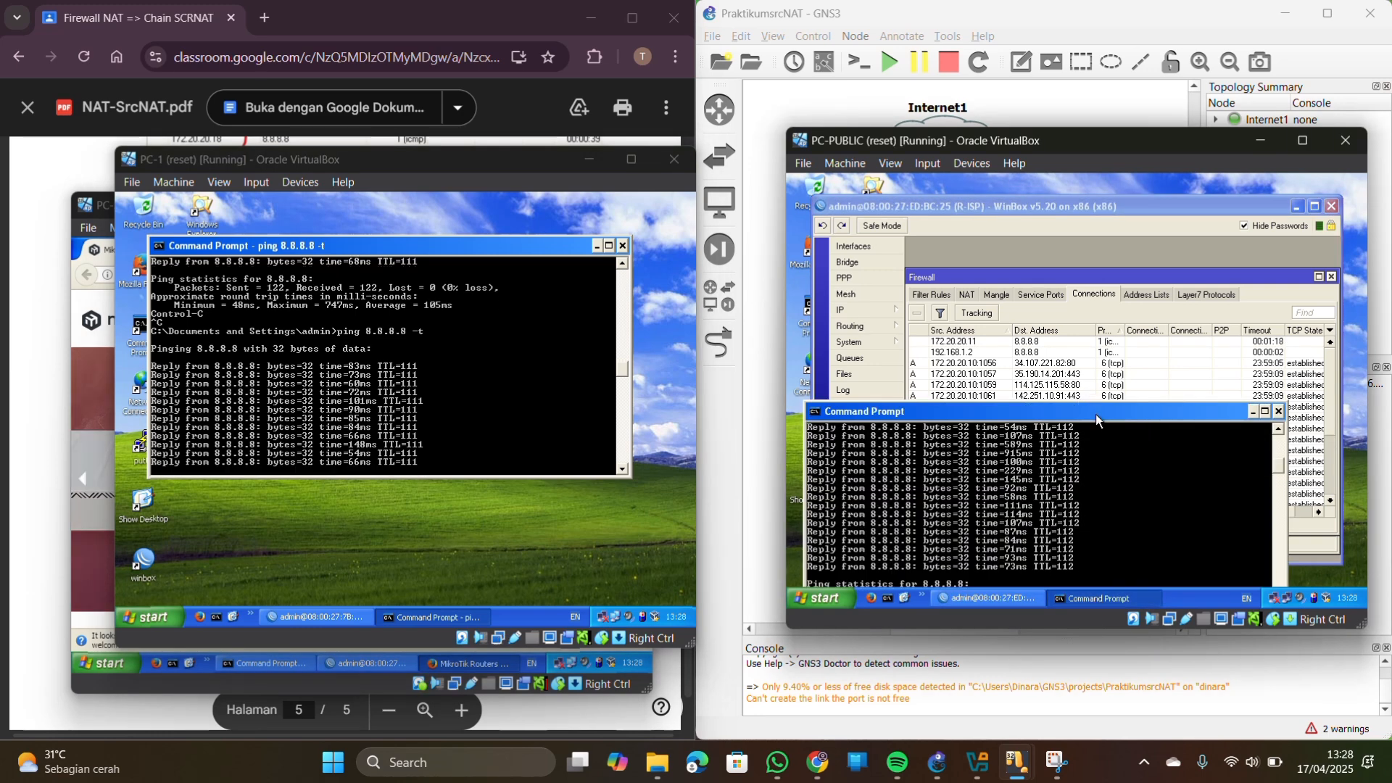
left_click_drag(1092, 411, 1074, 286)
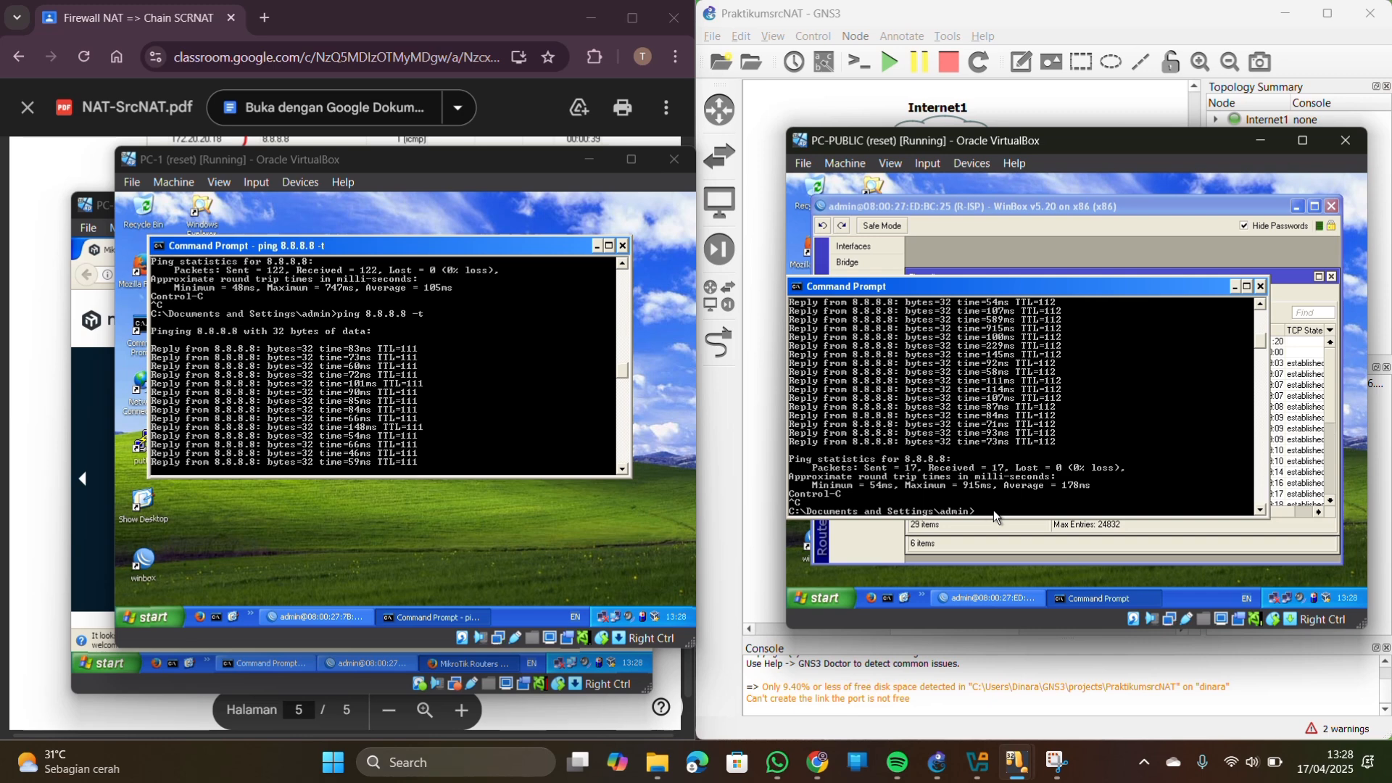
key("Up")
key("Return")
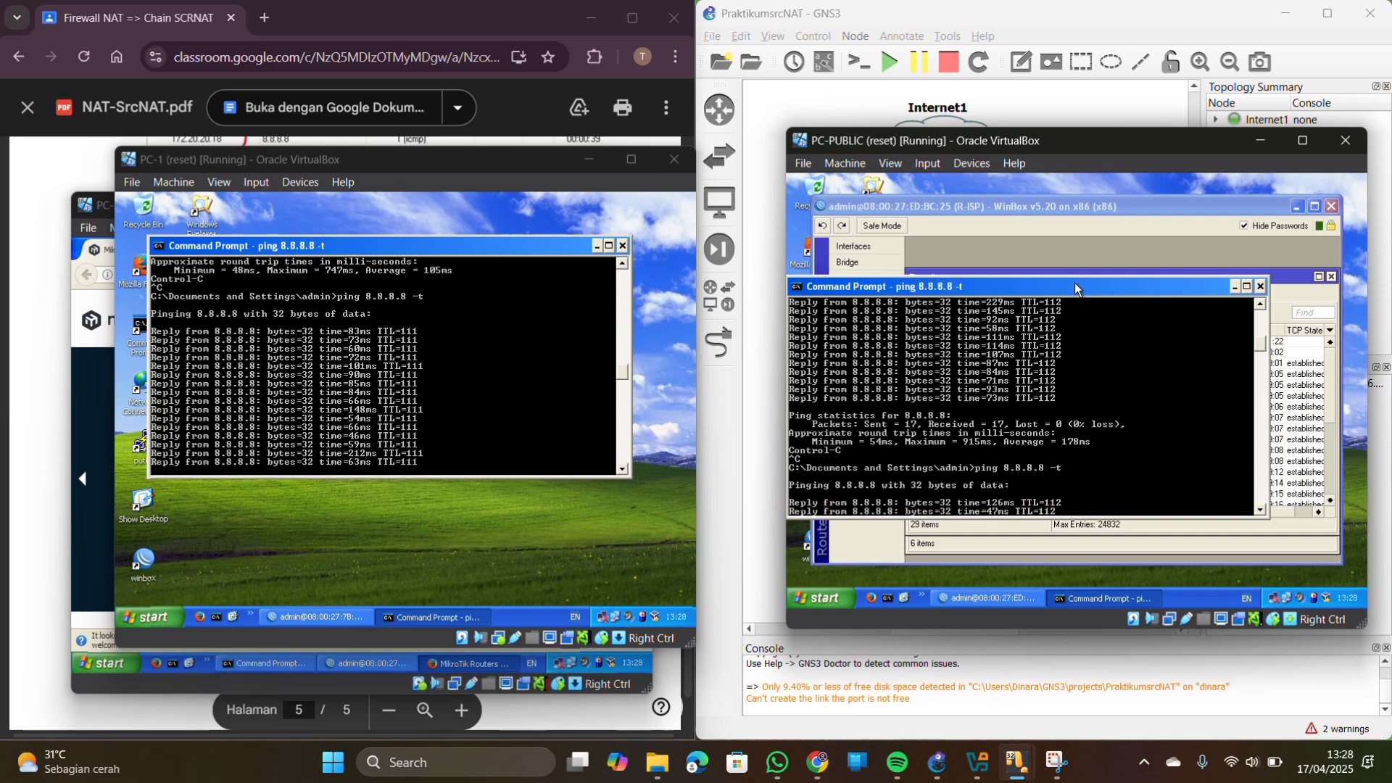
left_click_drag(1078, 289, 1123, 434)
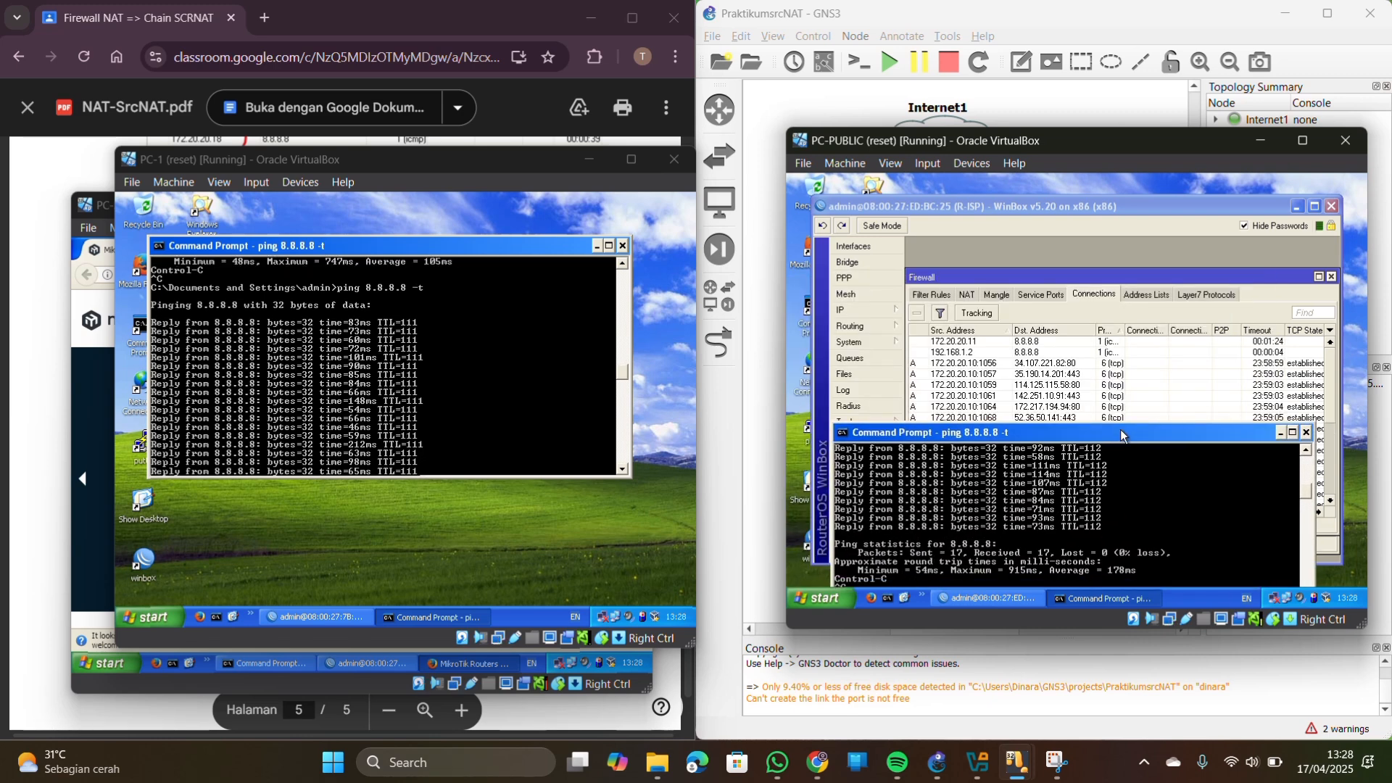
left_click(1282, 432)
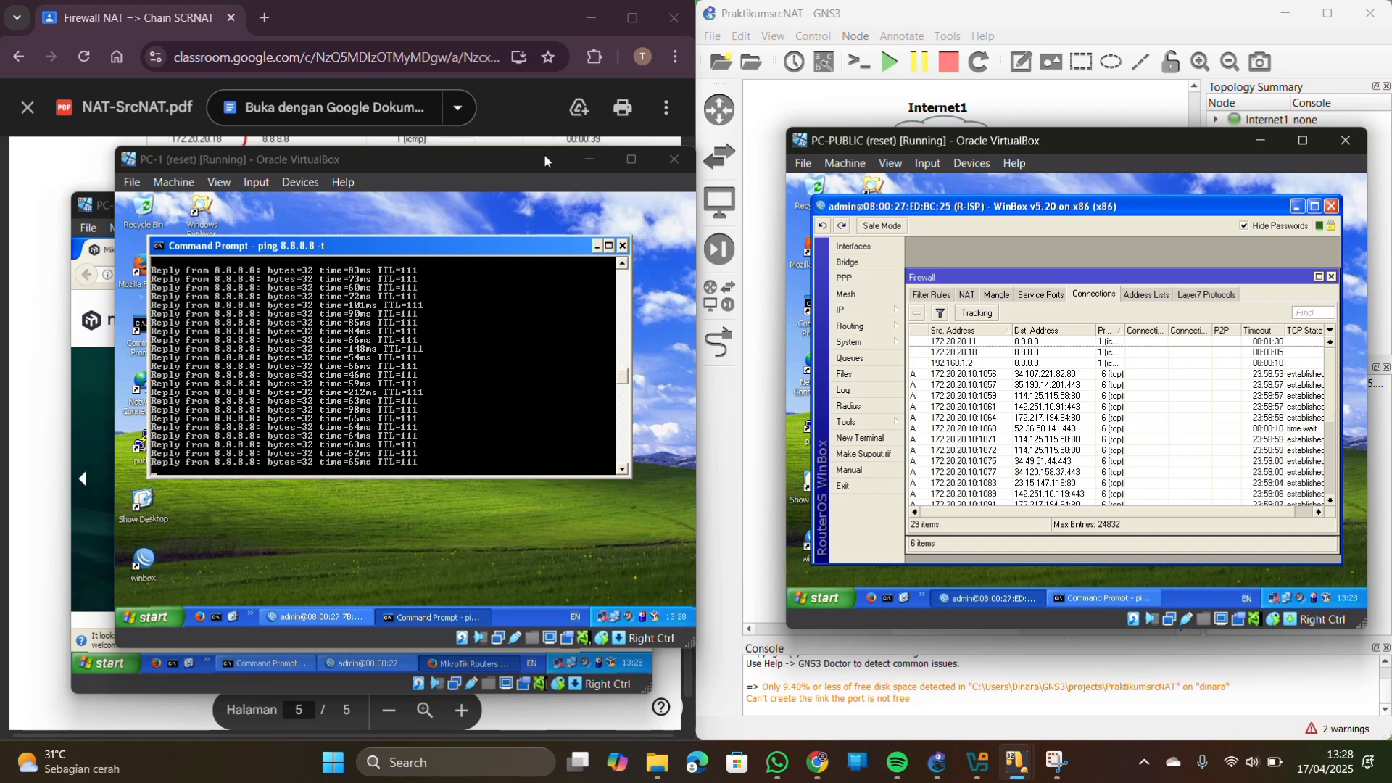
Rearrange the PC-1 and PC-2 windows beside PC-PUBLIC and examine the ICMP and TCP source addresses in R-ISP's connection tracking
left_click_drag(545, 161, 914, 335)
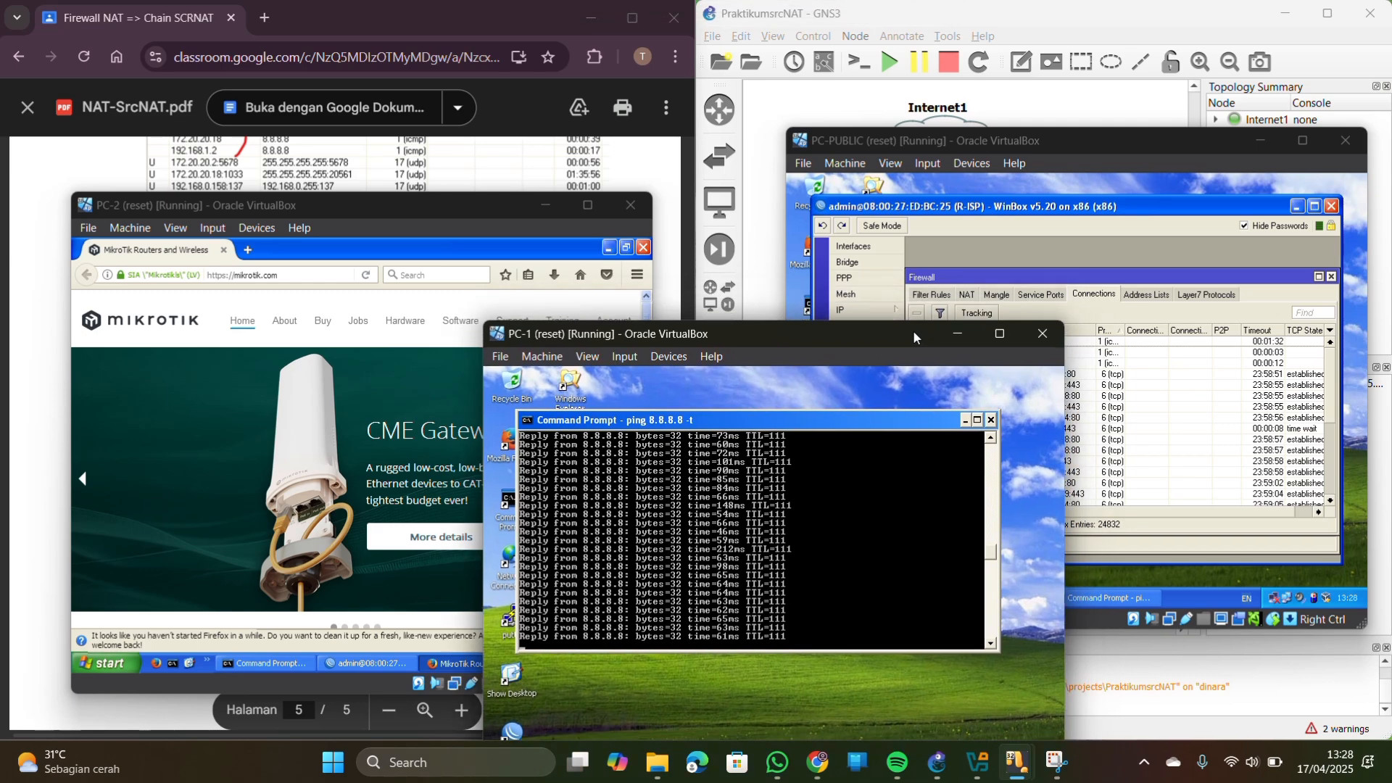
left_click_drag(487, 211, 1030, 169)
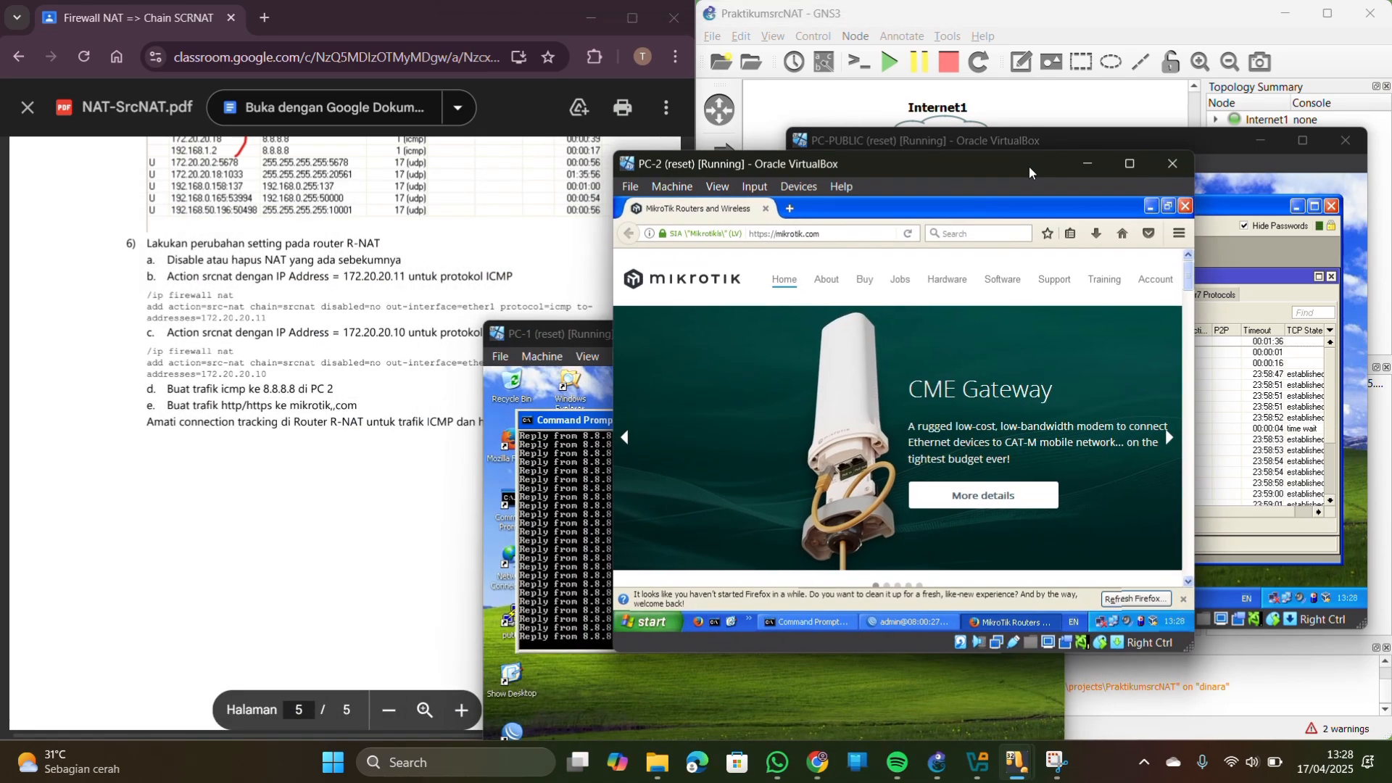
left_click(264, 394)
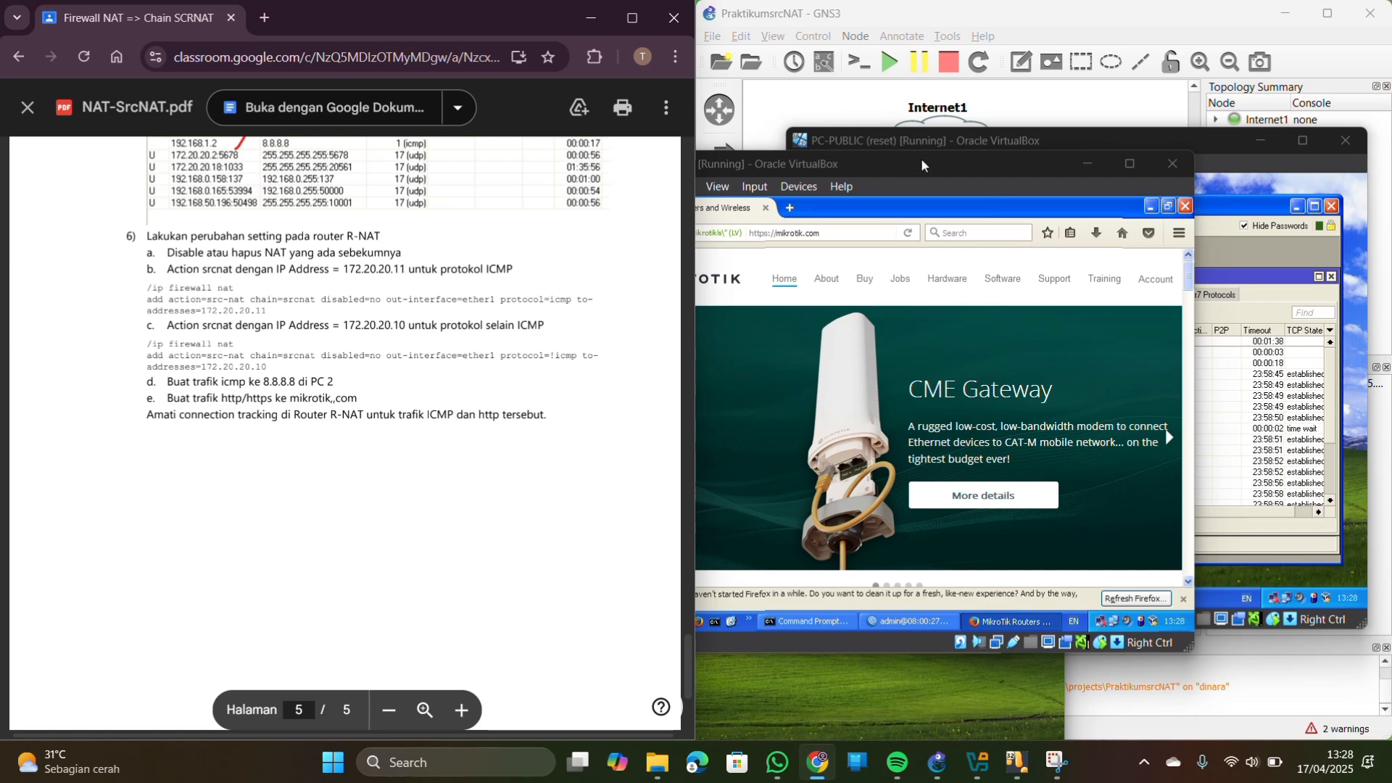
left_click_drag(921, 158, 364, 152)
left_click_drag(795, 325, 563, 275)
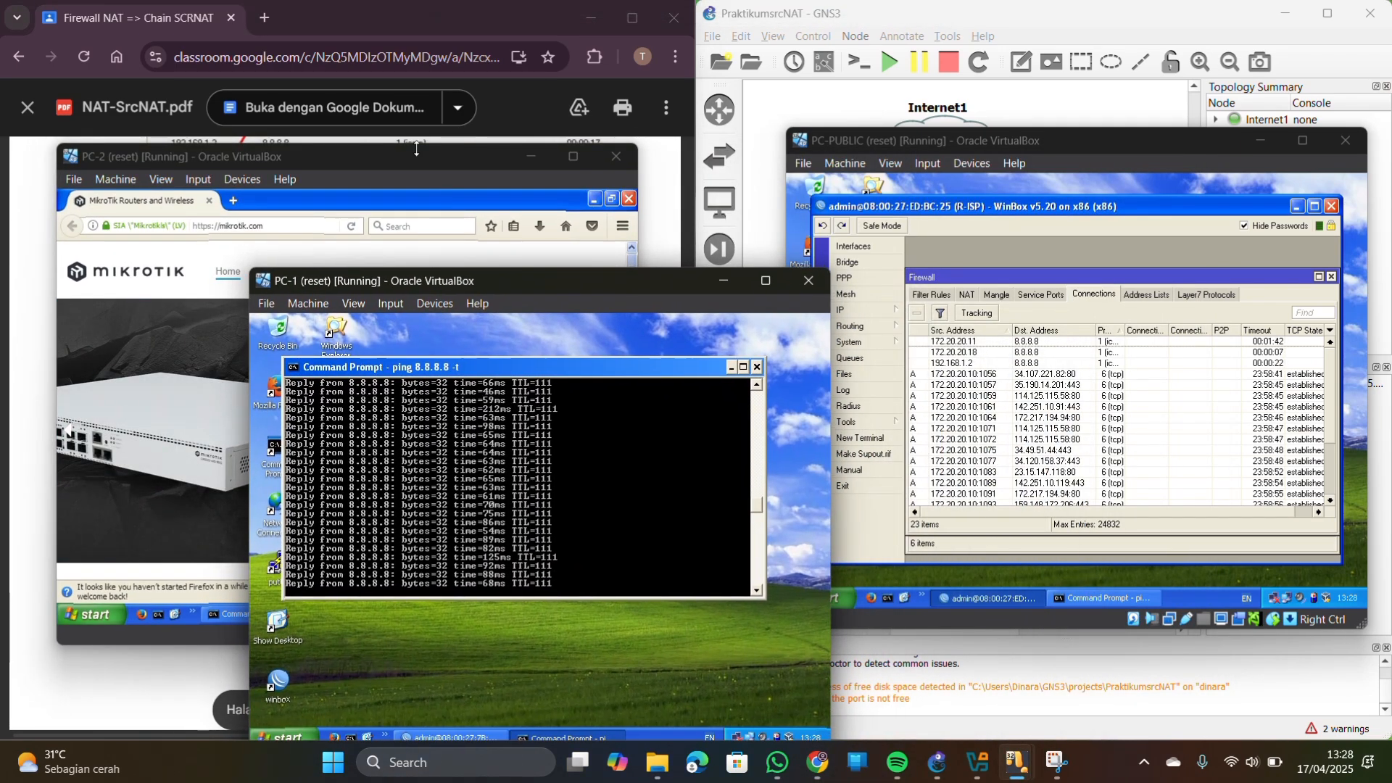
left_click_drag(420, 152, 405, 73)
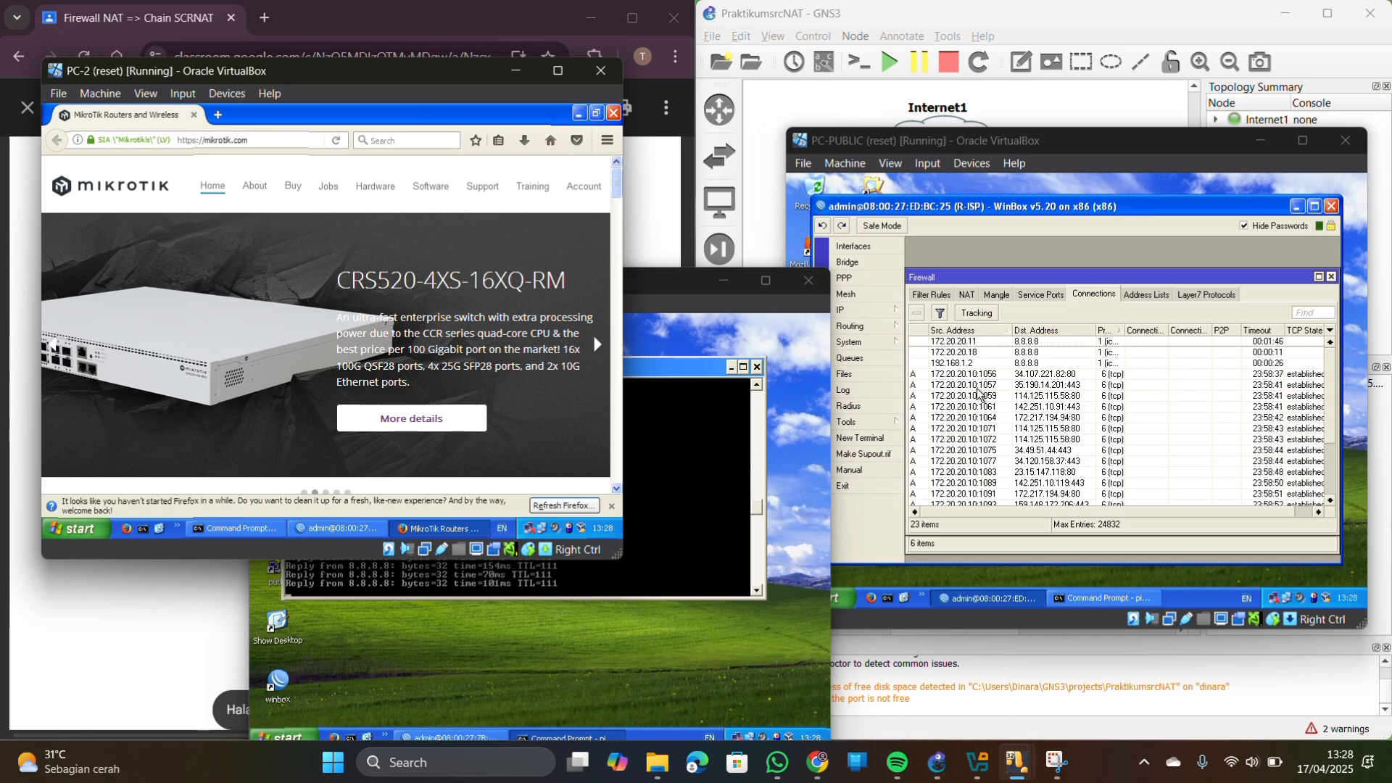
left_click(689, 282)
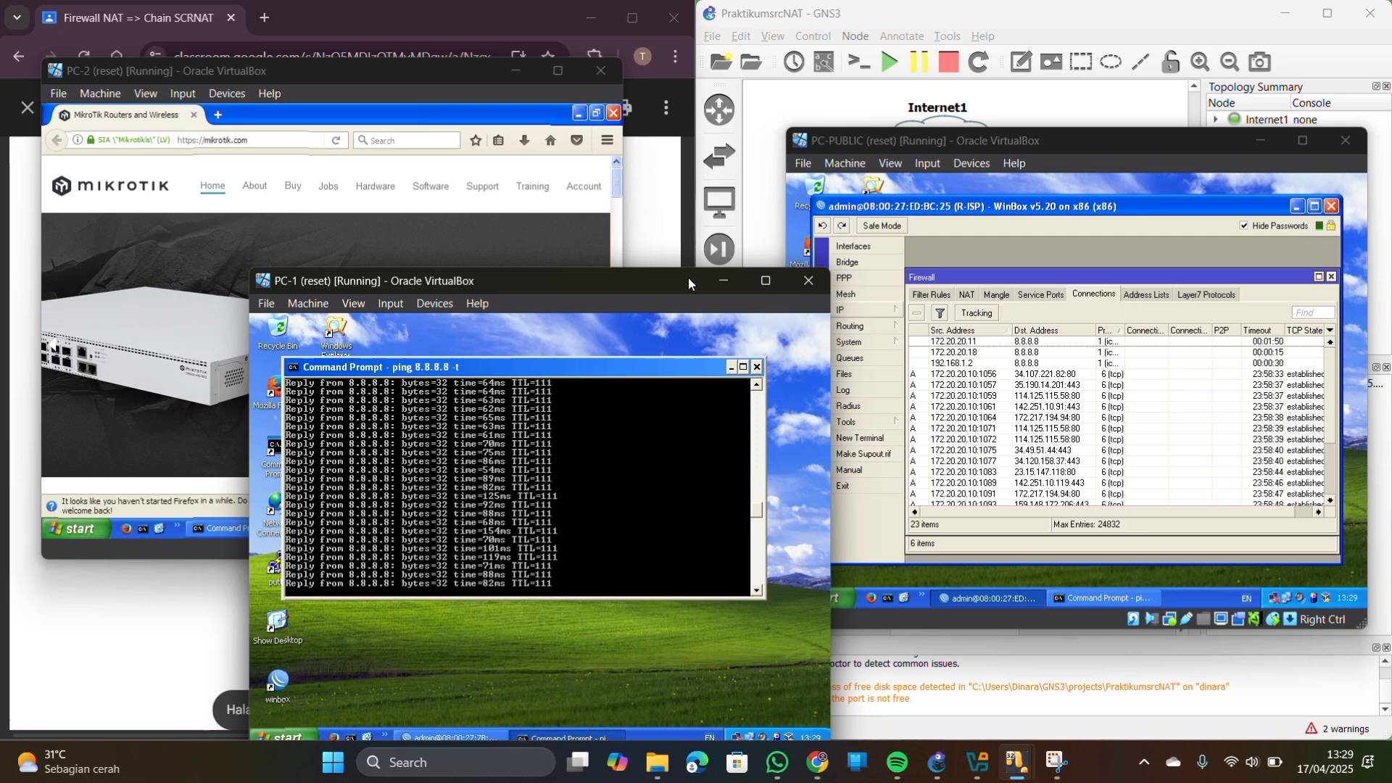